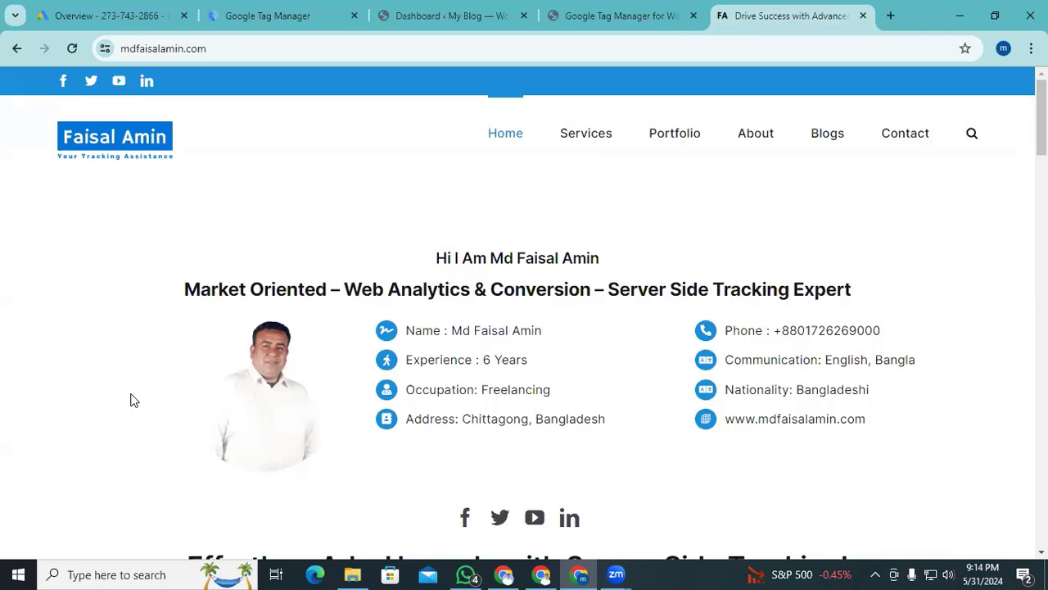
# - Switch to Google Tag Manager and start a new account named "The Marketize" with Bangladesh as its country
pyautogui.click(277, 14)
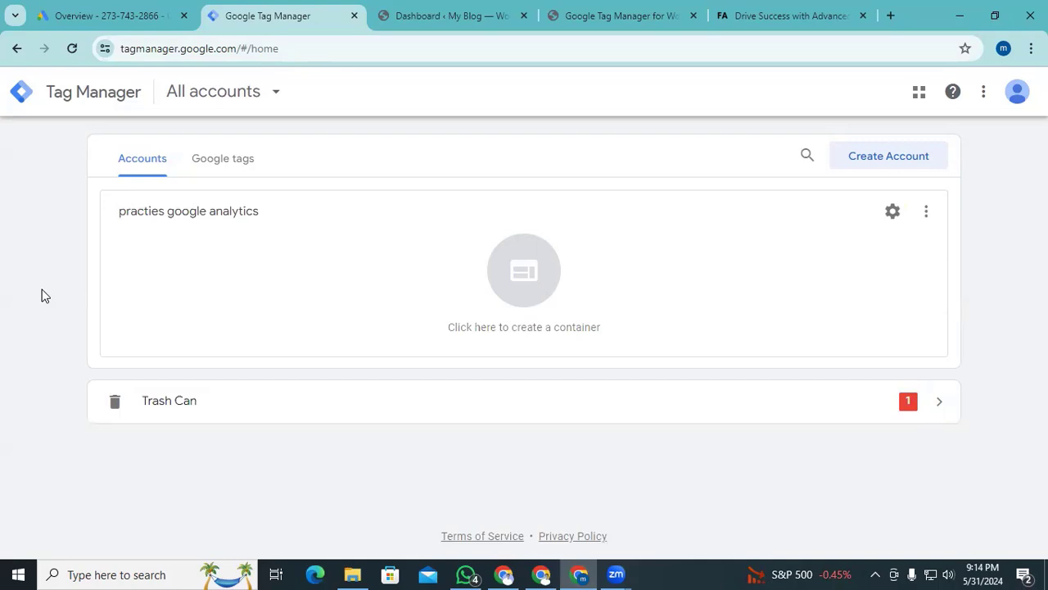
pyautogui.click(871, 163)
pyautogui.click(297, 302)
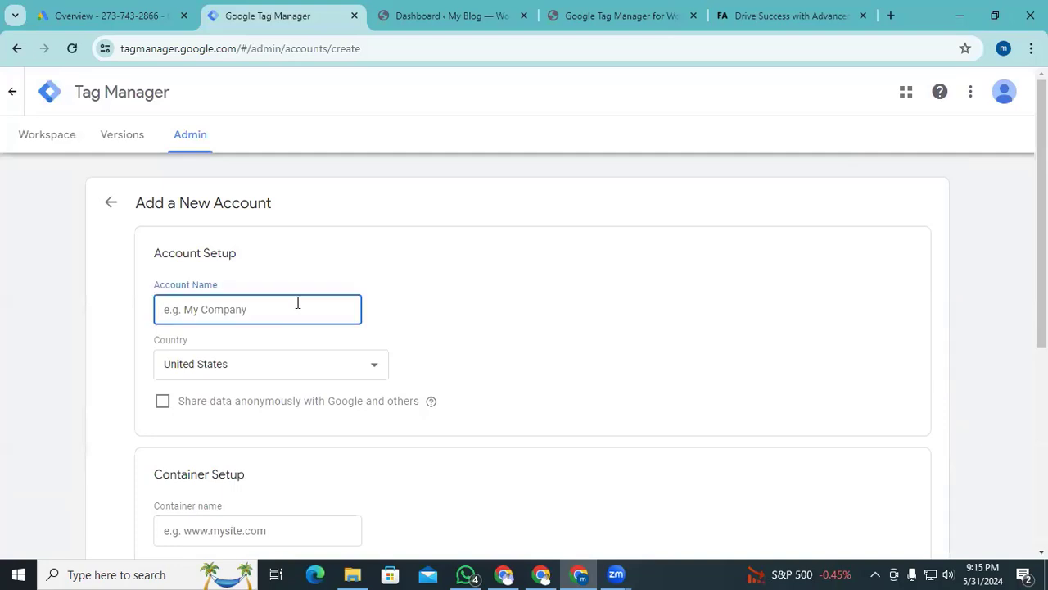
pyautogui.write('The Marketin')
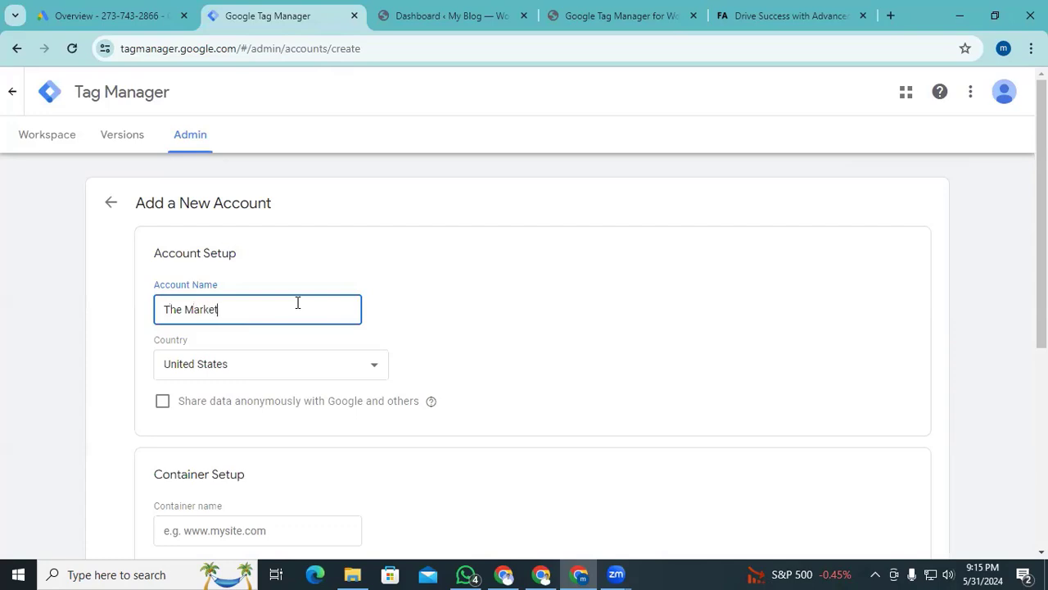
pyautogui.click(277, 364)
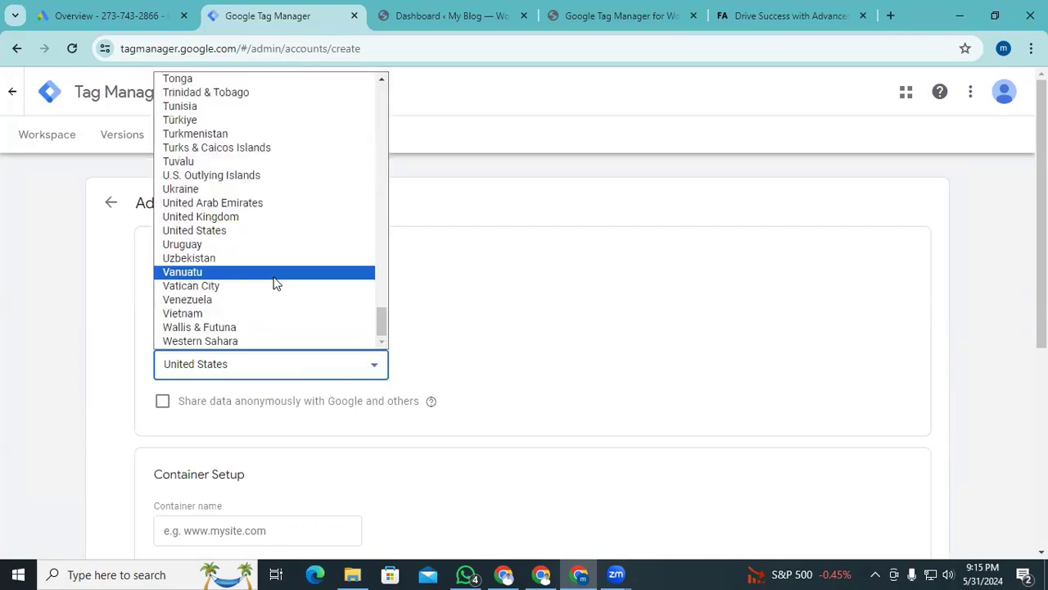
pyautogui.scroll(20, 276, 283)
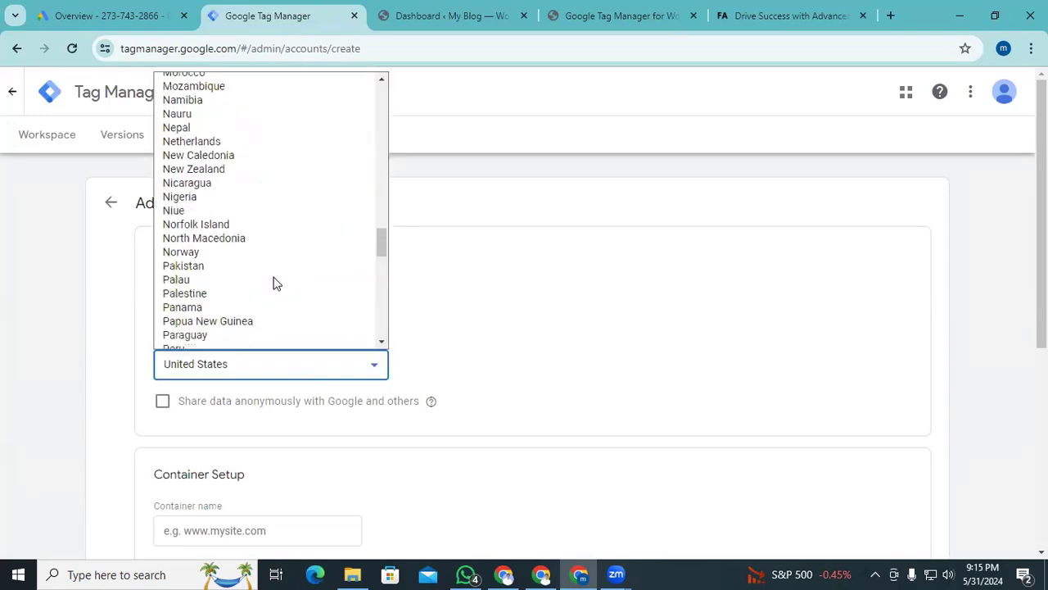
pyautogui.scroll(2, 276, 283)
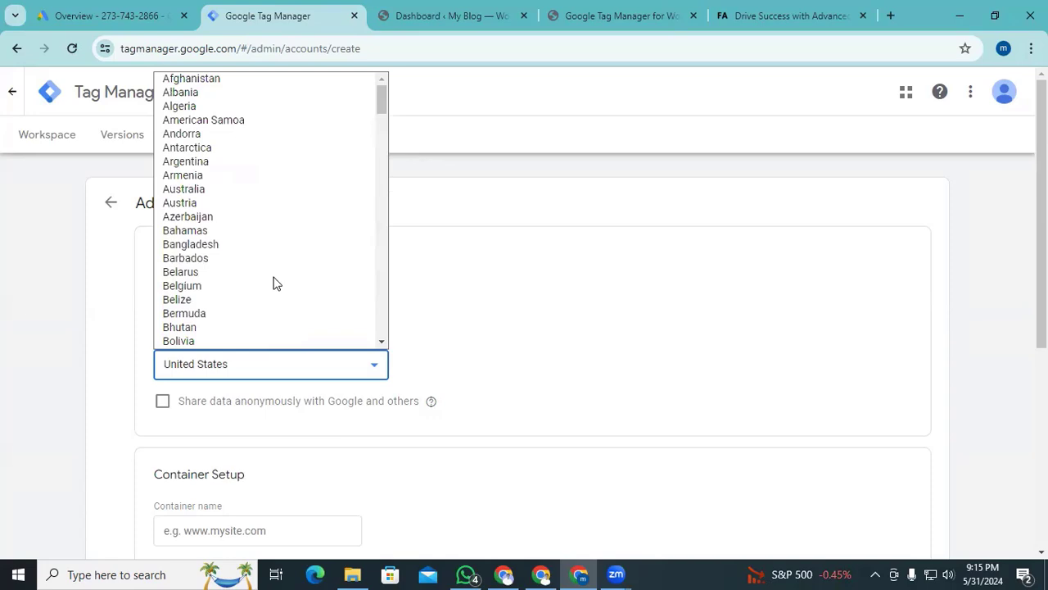
pyautogui.click(226, 248)
# - Name the container "The Marketize - Browser", target it at the Web platform and submit the new account for creation
pyautogui.scroll(-4, 214, 239)
pyautogui.click(199, 227)
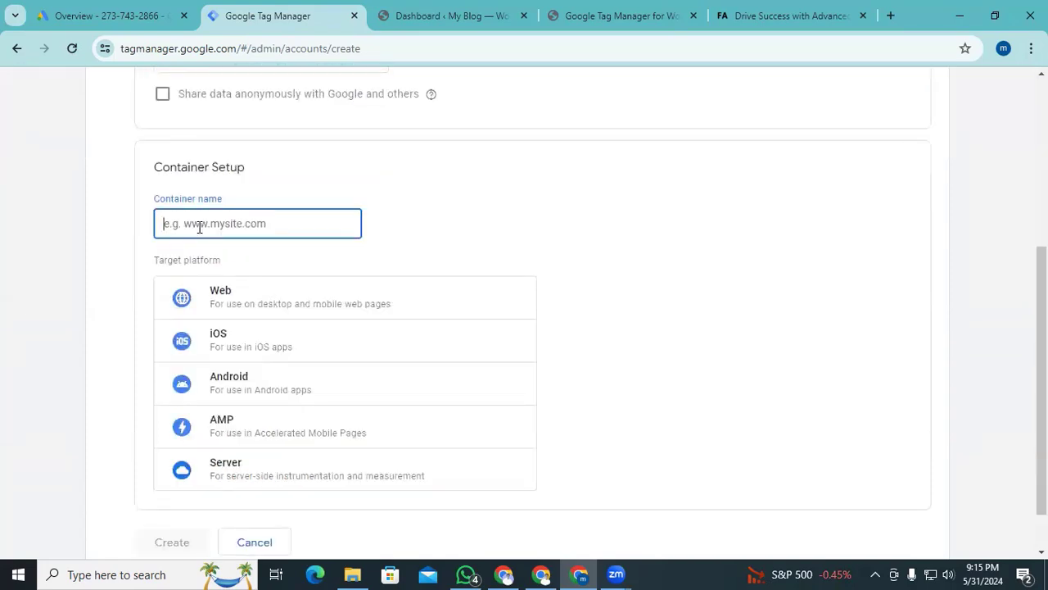
pyautogui.write('The Marketize - Broswser')
pyautogui.click(238, 312)
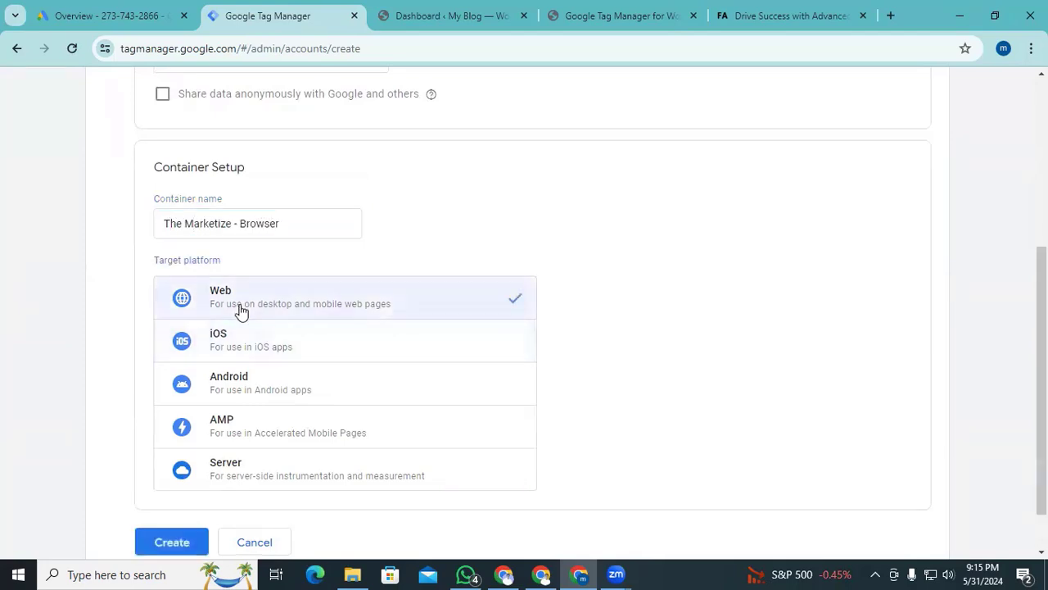
pyautogui.scroll(-2, 281, 368)
pyautogui.click(173, 487)
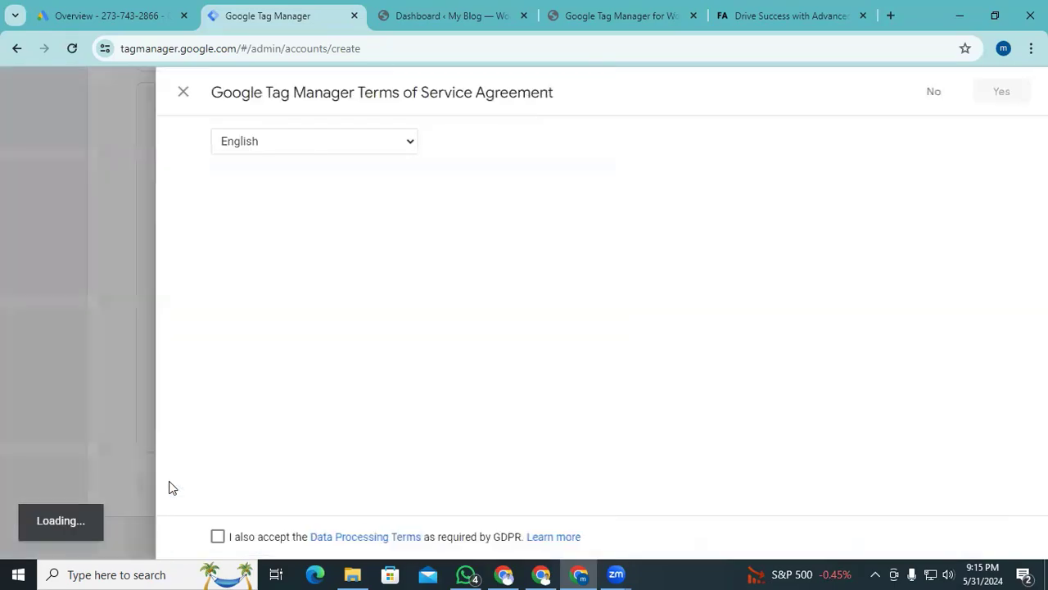
# - Accept the Data Processing Terms and agree to the Google Tag Manager Terms of Service
pyautogui.scroll(-3, 192, 495)
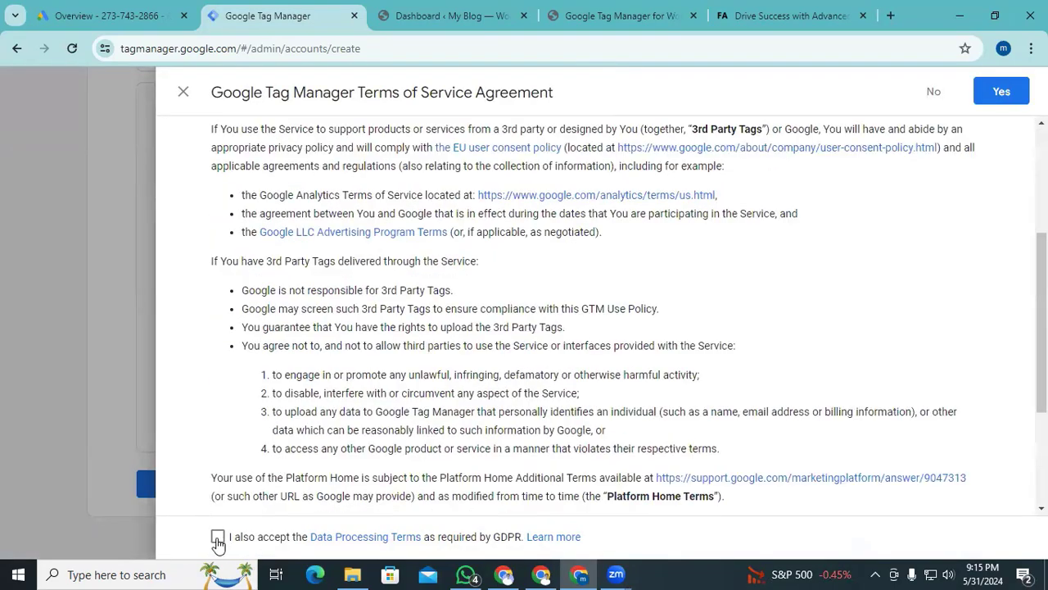
pyautogui.click(218, 539)
pyautogui.scroll(-3, 665, 352)
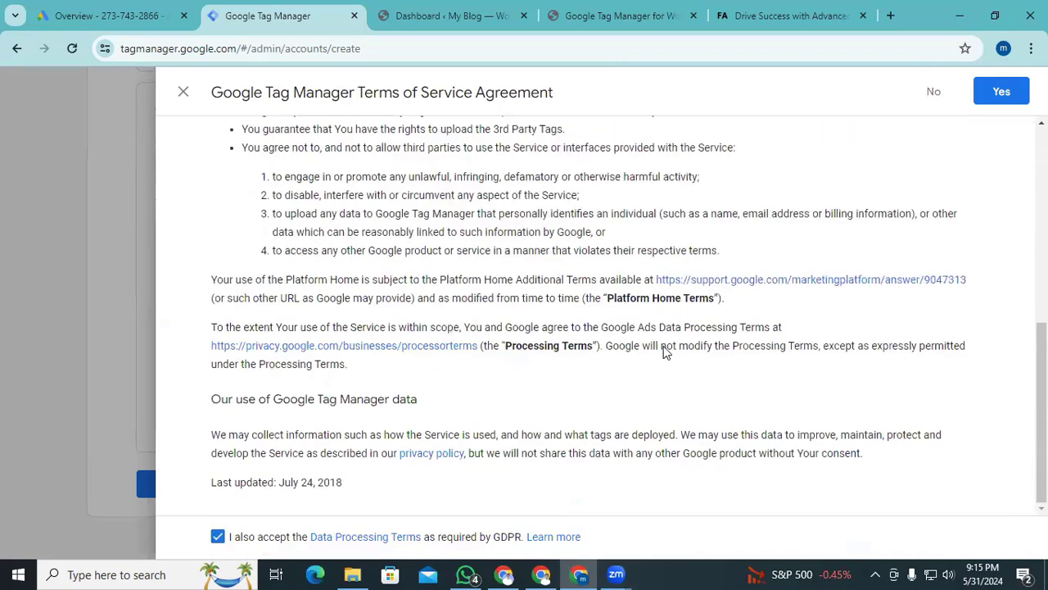
pyautogui.click(1003, 93)
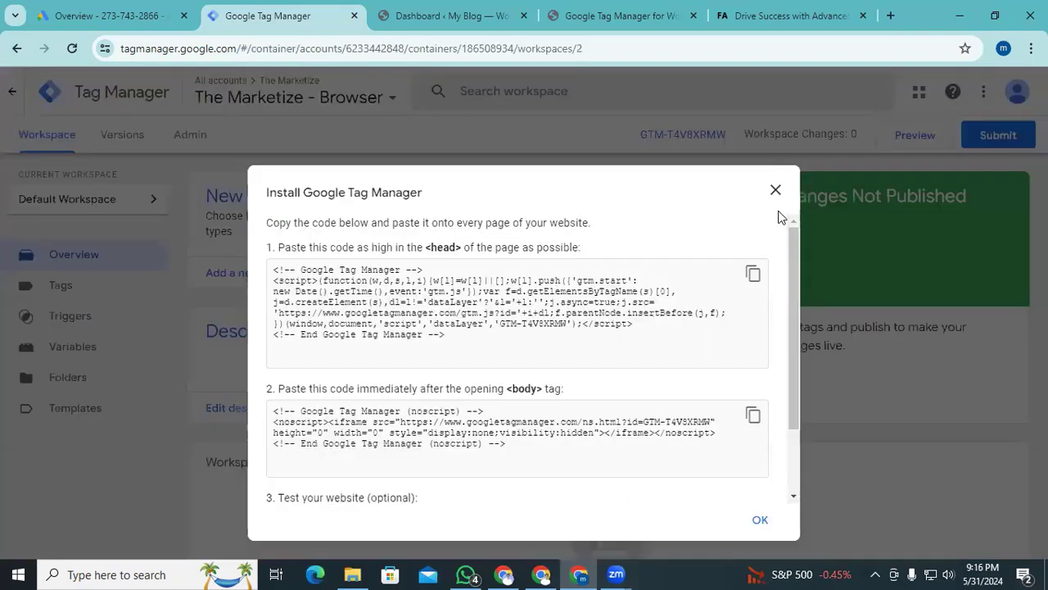
# - Copy only the container ID from the head snippet in the Google Tag Manager installation code
pyautogui.click(566, 329)
pyautogui.moveTo(566, 329); pyautogui.dragTo(503, 330)
pyautogui.hotkey('ctrl', 'c')
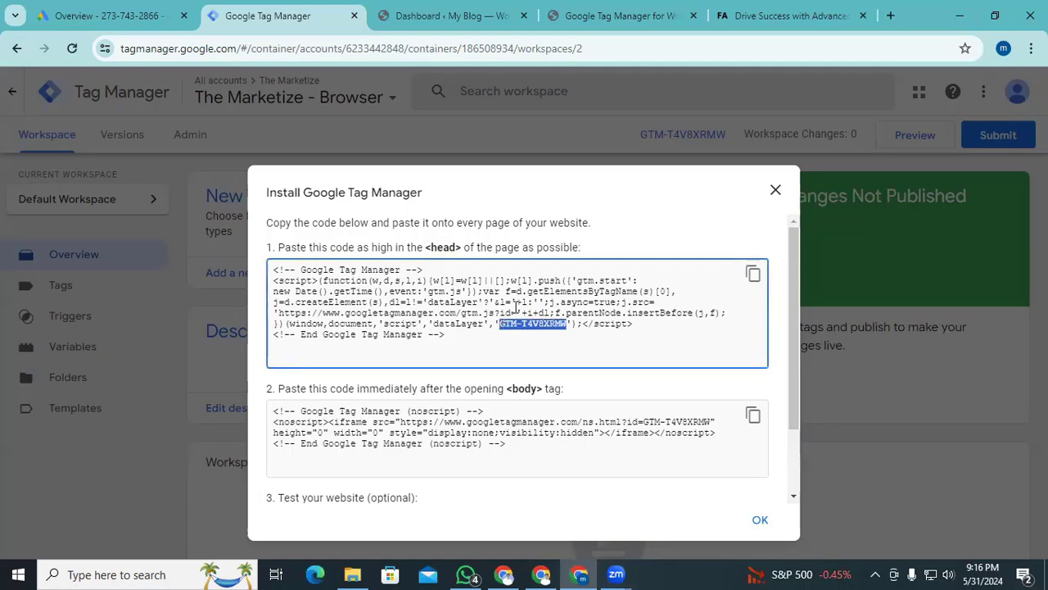
# - In the WordPress site's Google Tag Manager settings, enter the copied container ID, turn the container code on and save the changes
pyautogui.click(457, 16)
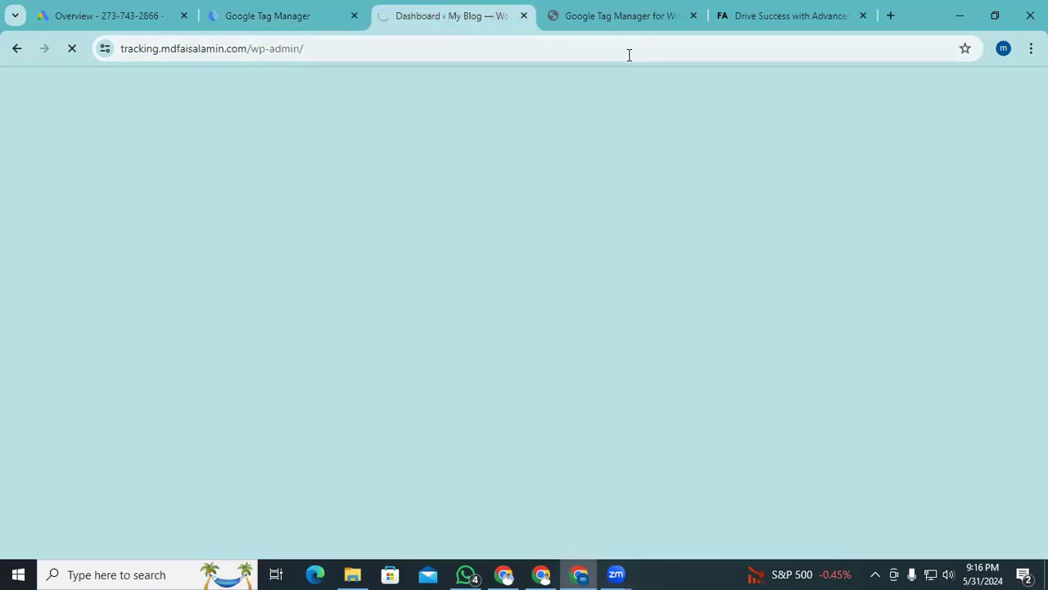
pyautogui.moveTo(65, 464)
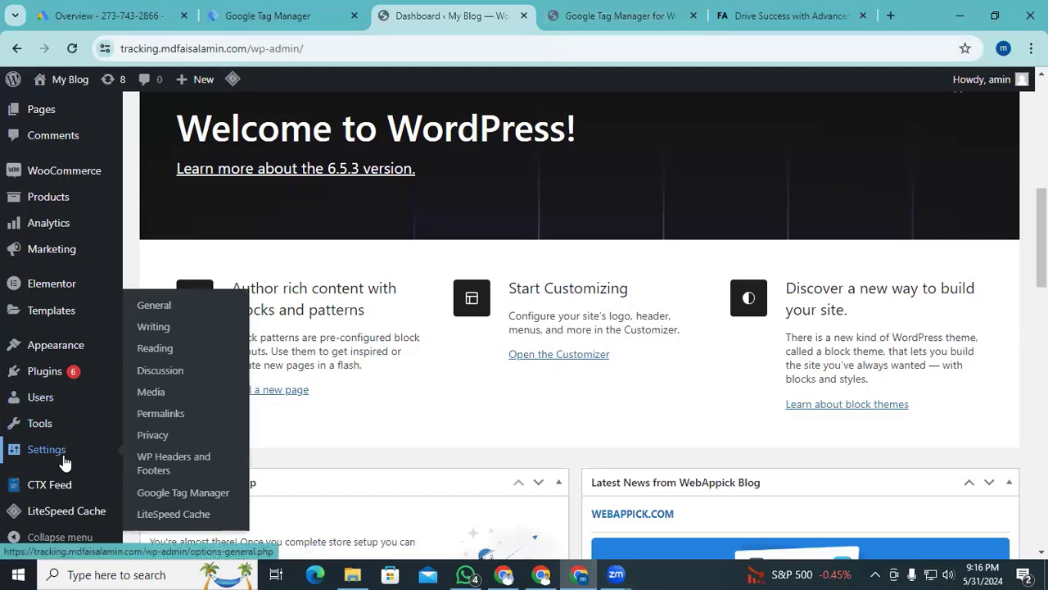
pyautogui.moveTo(107, 483)
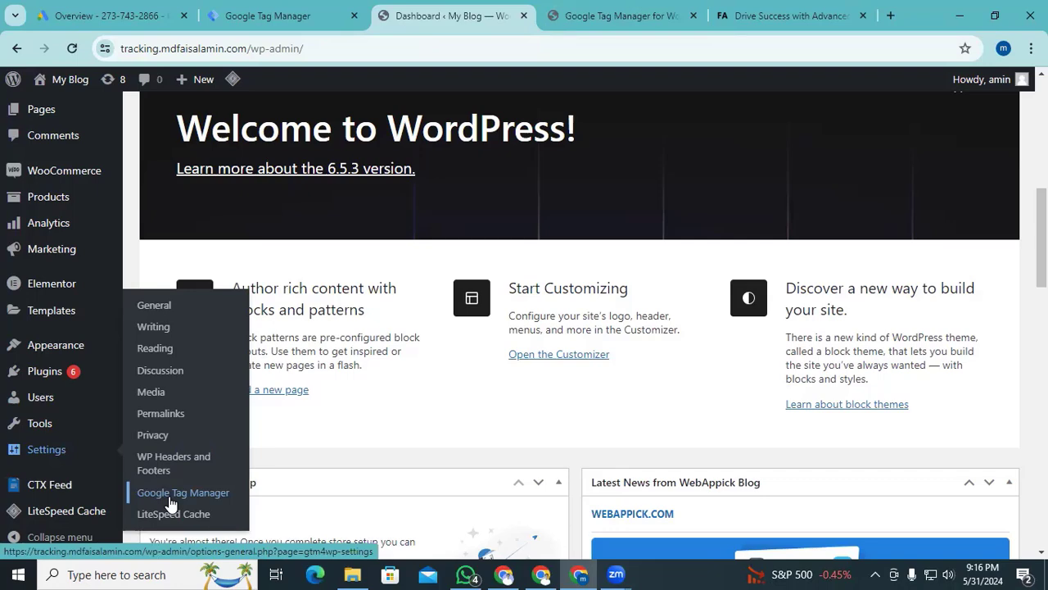
pyautogui.click(170, 503)
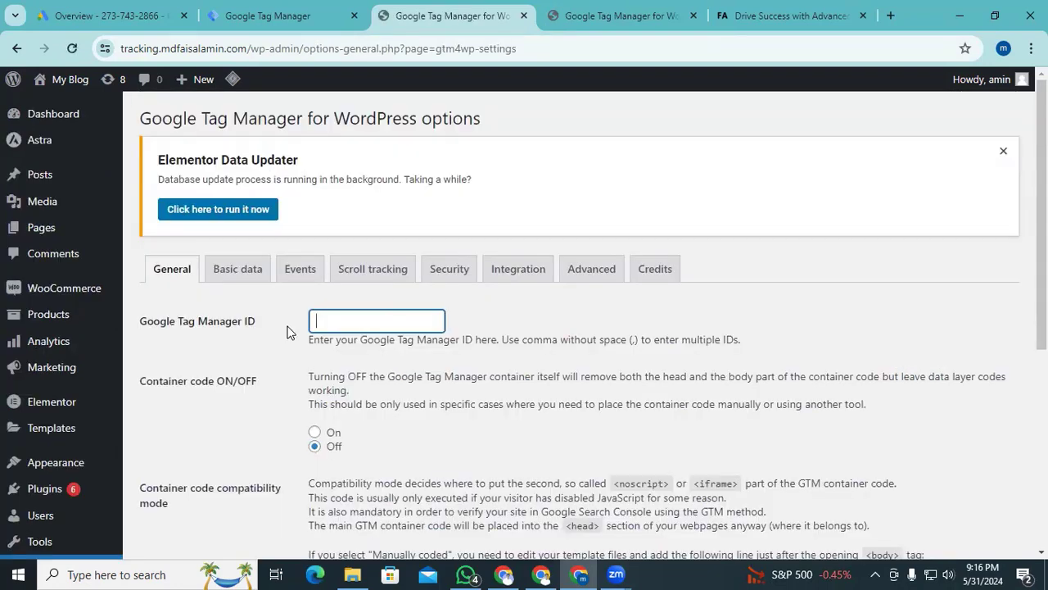
pyautogui.hotkey('ctrl', 'v')
pyautogui.click(315, 433)
pyautogui.scroll(-5, 320, 437)
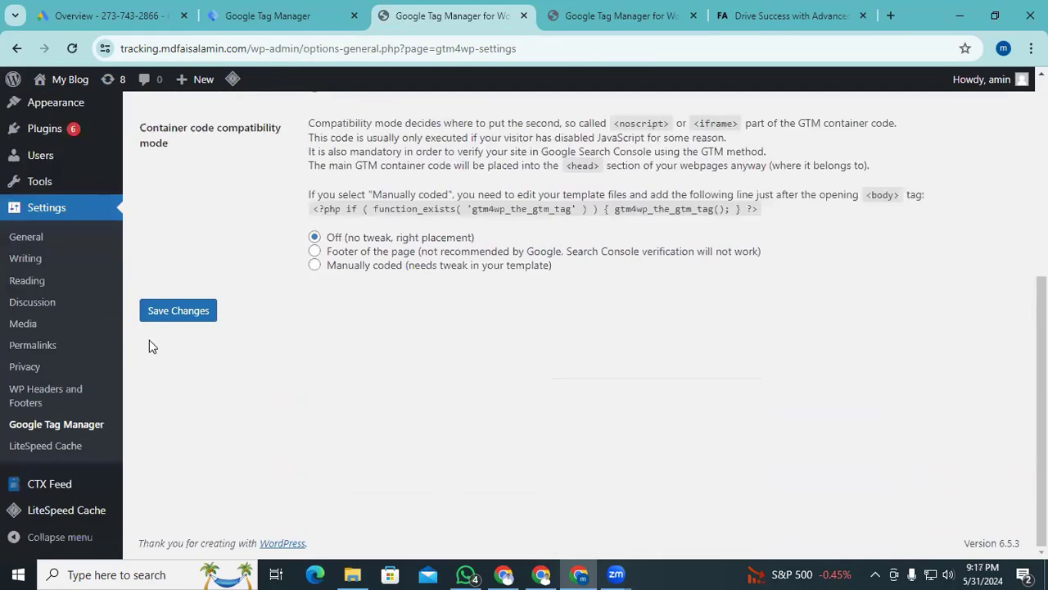
pyautogui.scroll(1, 284, 379)
pyautogui.scroll(1, 172, 449)
pyautogui.click(174, 464)
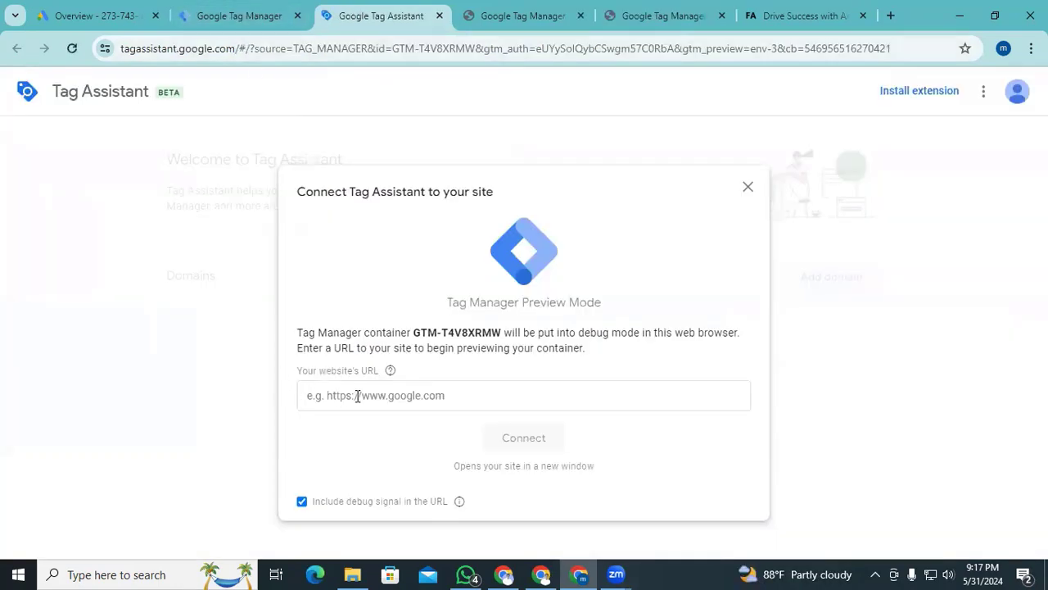
# - Connect Tag Assistant to the WordPress site's URL to preview the new container in debug mode
pyautogui.click(358, 395)
pyautogui.write('https://tracking.mdfaisalamin.com/')
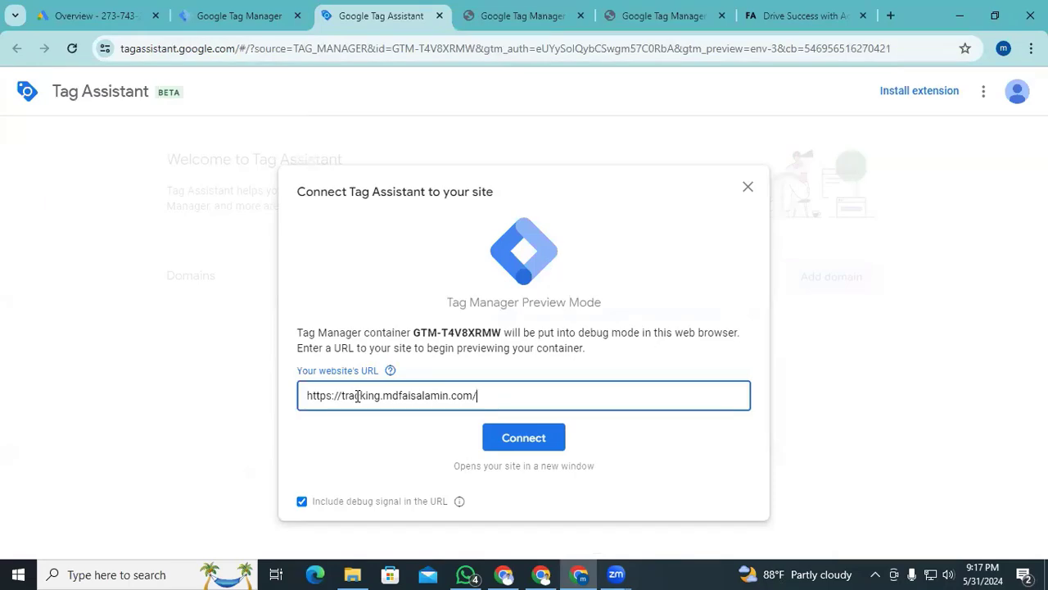
pyautogui.click(523, 446)
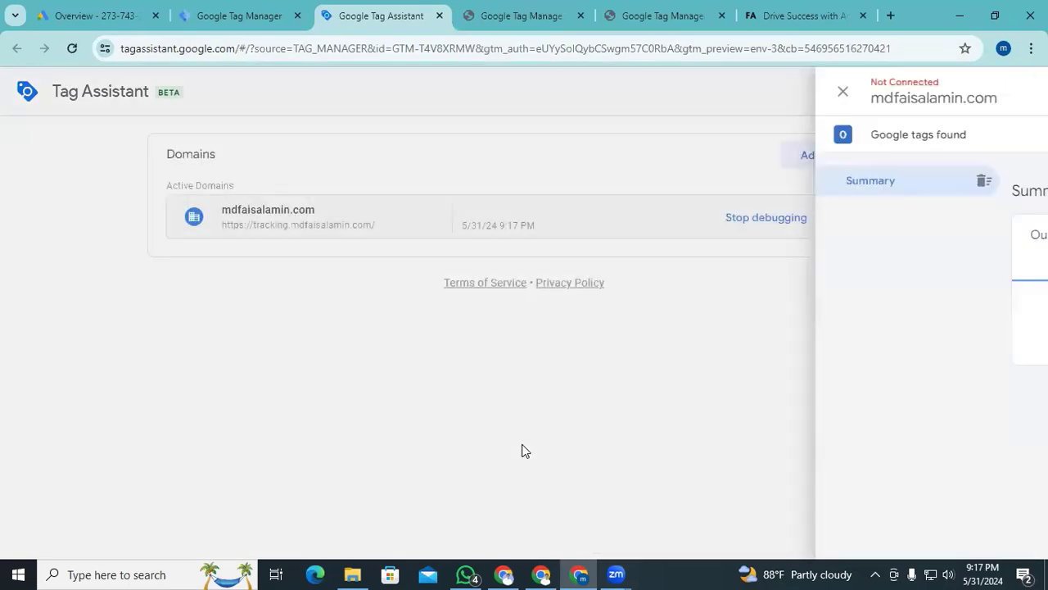
# - Browse the store's bicycle products in the debug window and open the Kryo X26 MTB – Model Y product page
pyautogui.scroll(-10, 441, 312)
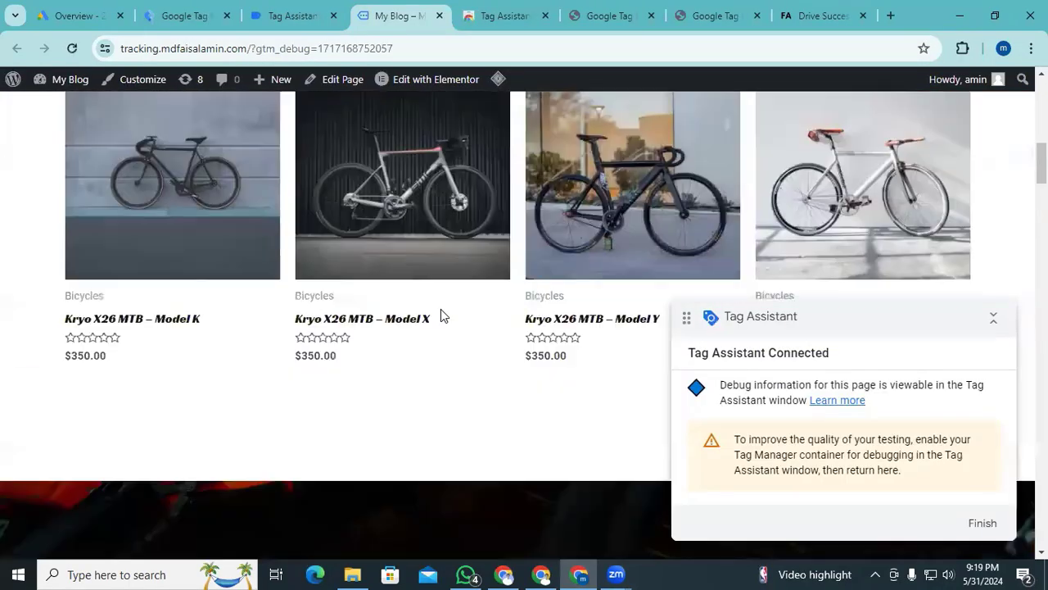
pyautogui.scroll(-2, 440, 310)
pyautogui.scroll(4, 440, 310)
pyautogui.scroll(-4, 440, 310)
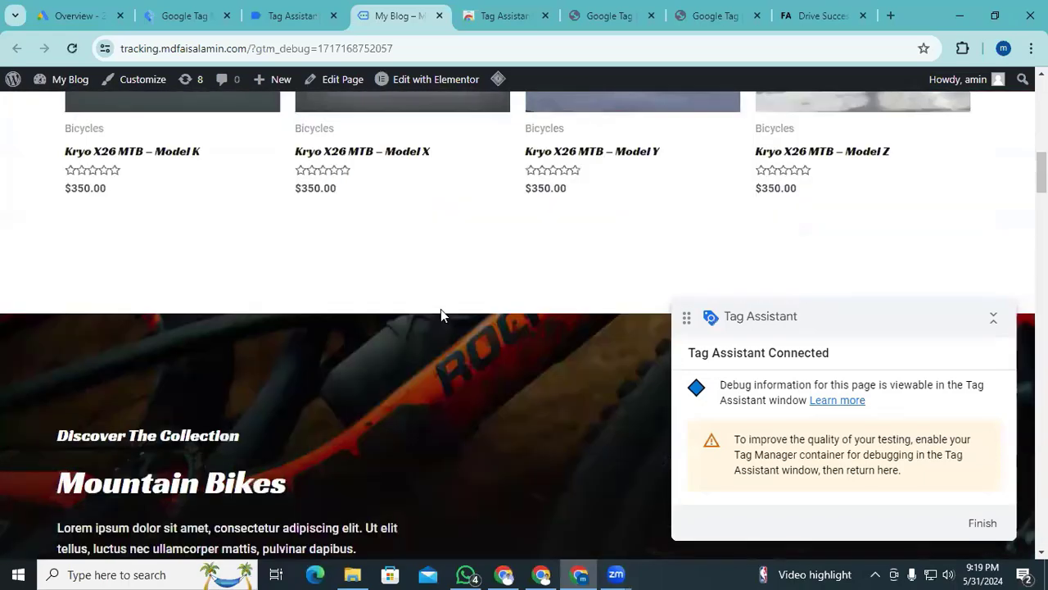
pyautogui.scroll(1, 440, 316)
pyautogui.click(574, 197)
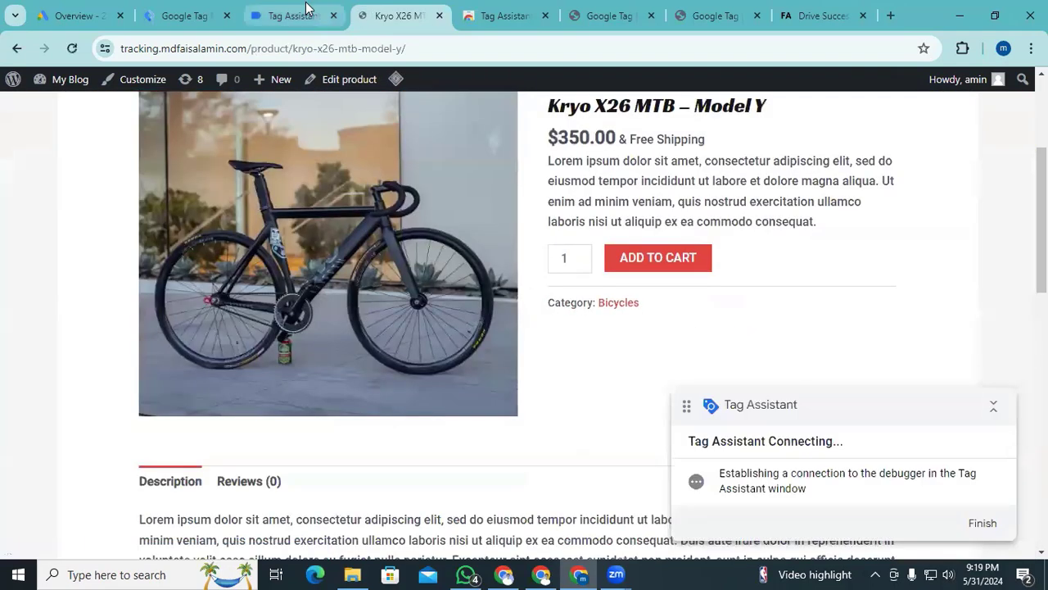
# - In Tag Assistant, examine the data layer push of the view_item event for the product page
pyautogui.click(291, 15)
pyautogui.click(518, 359)
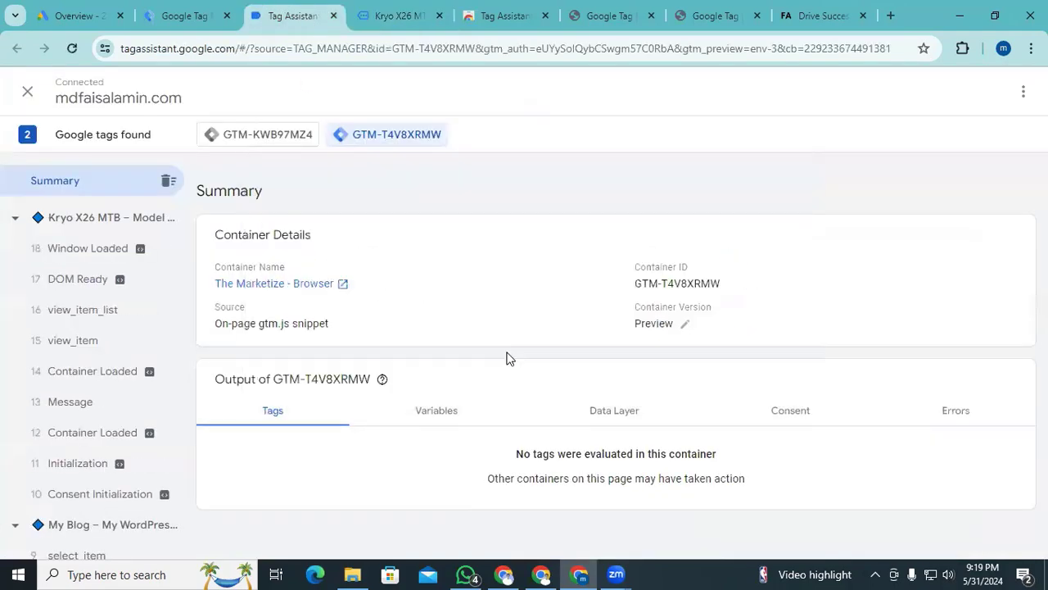
pyautogui.click(82, 341)
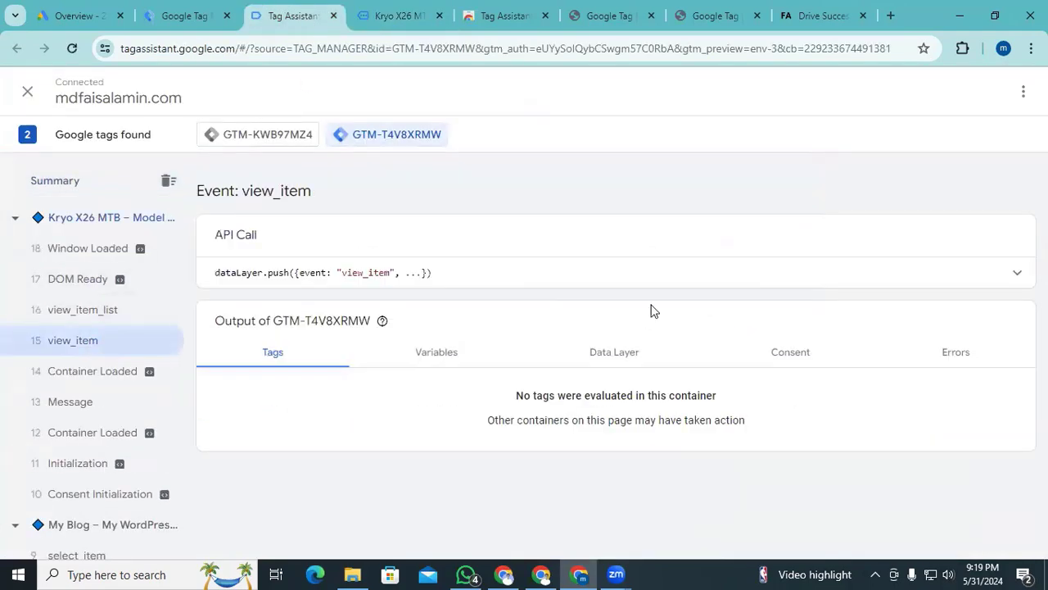
pyautogui.click(708, 277)
# - Back on the store page, add one Kryo X26 MTB – Model Y to the cart and proceed to checkout
pyautogui.click(401, 15)
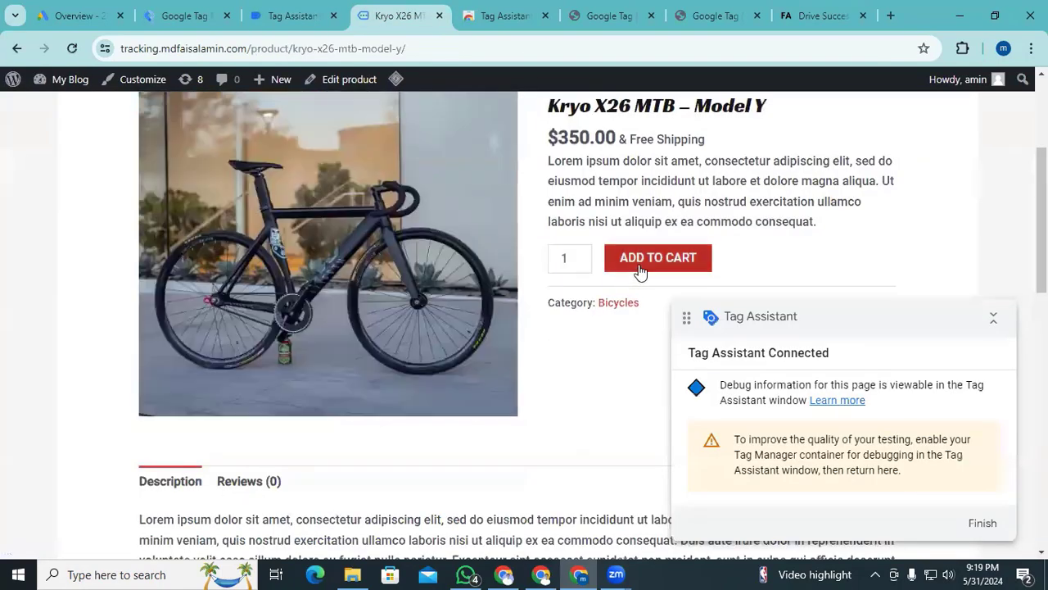
pyautogui.click(642, 269)
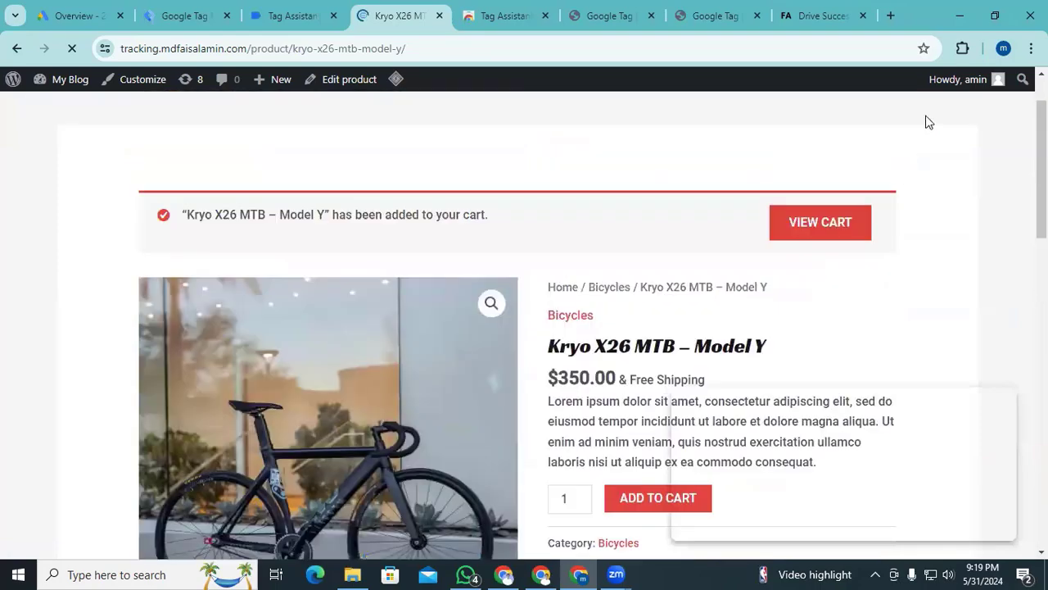
pyautogui.click(941, 121)
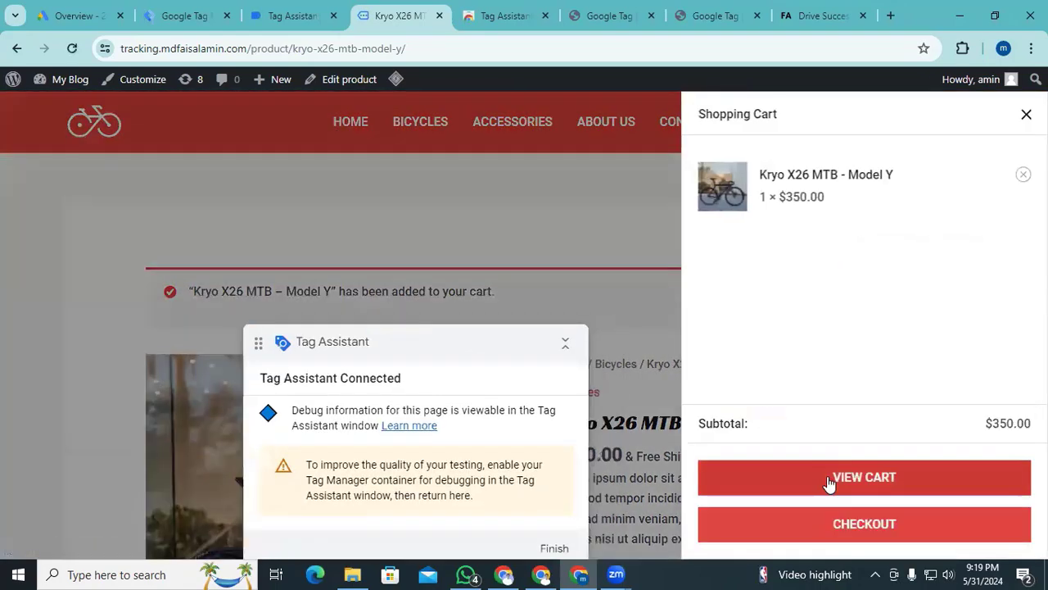
pyautogui.click(859, 528)
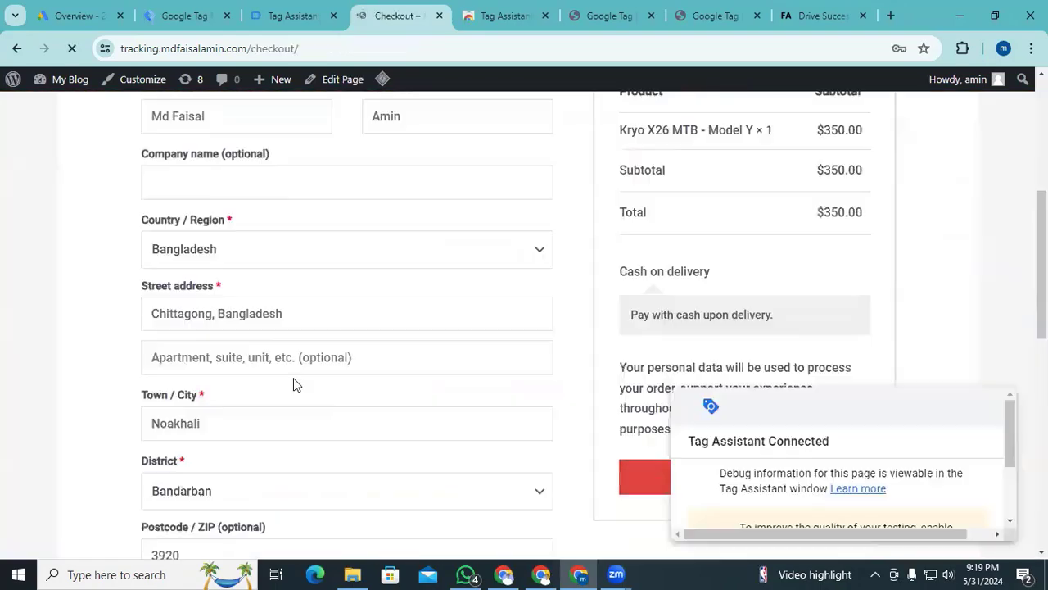
# - Place the cash-on-delivery test order using the billing details already filled in
pyautogui.scroll(-5, 293, 376)
pyautogui.scroll(2, 292, 377)
pyautogui.click(743, 230)
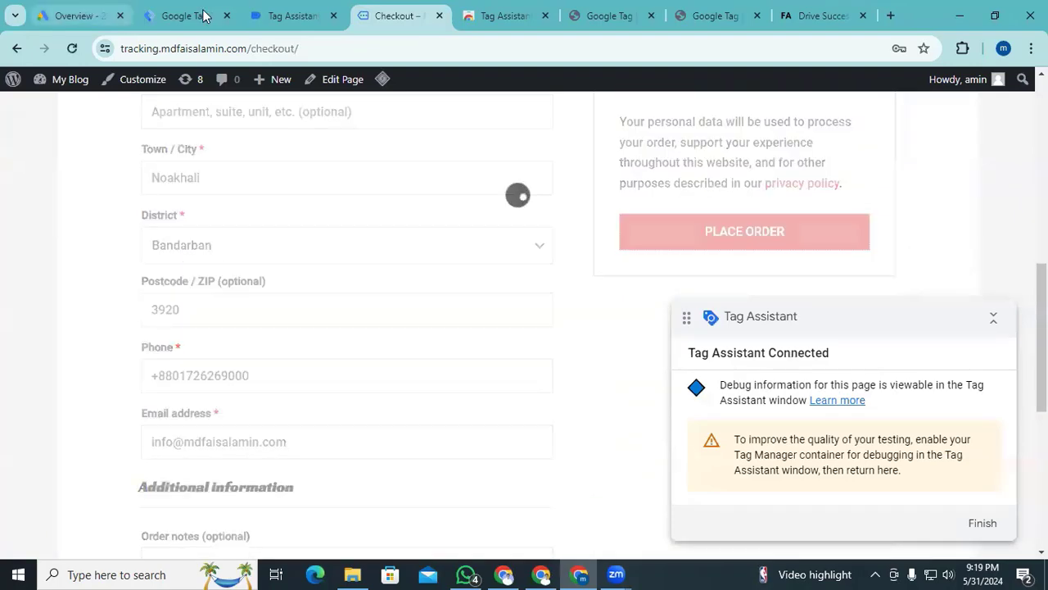
# - In Tag Assistant, examine the ecommerce values and items pushed with the purchase event
pyautogui.click(286, 15)
pyautogui.click(98, 314)
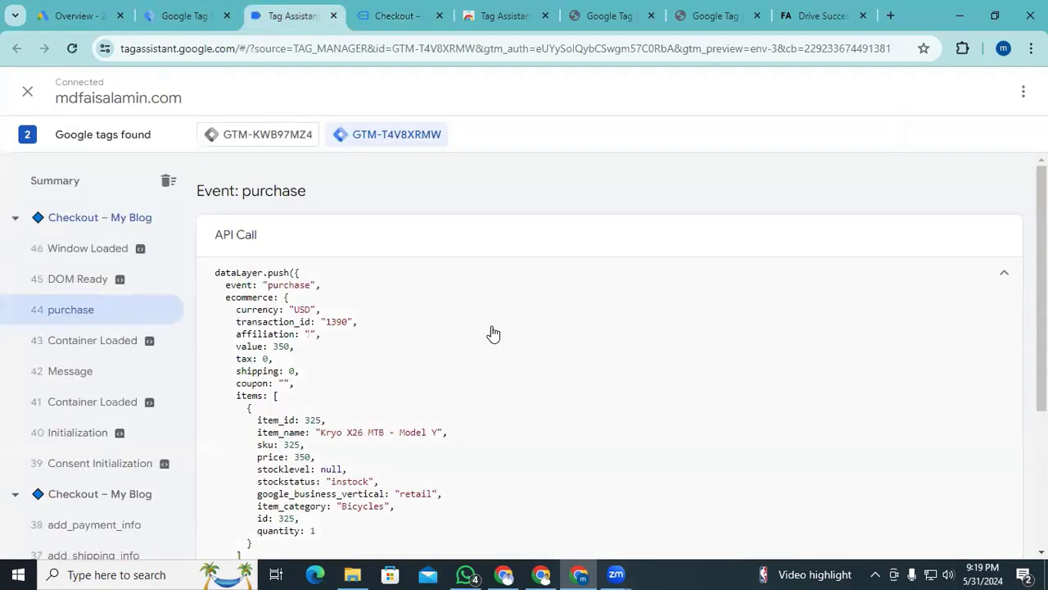
pyautogui.scroll(-3, 493, 334)
pyautogui.scroll(3, 493, 334)
pyautogui.scroll(-3, 493, 334)
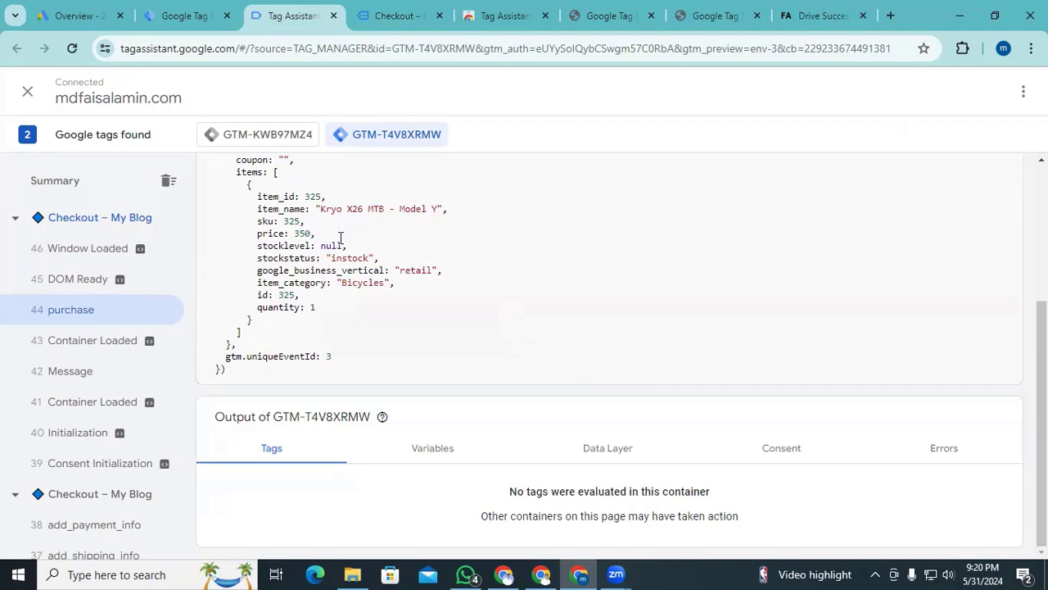
# - Switch to Google Ads and open the conversion goals summary
pyautogui.click(192, 21)
pyautogui.click(82, 14)
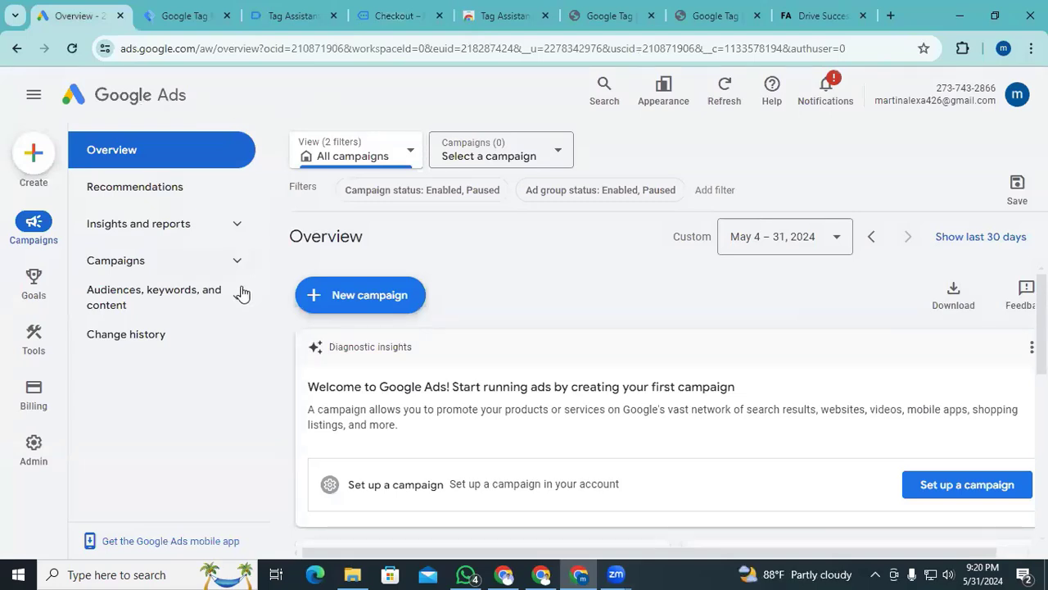
pyautogui.click(33, 287)
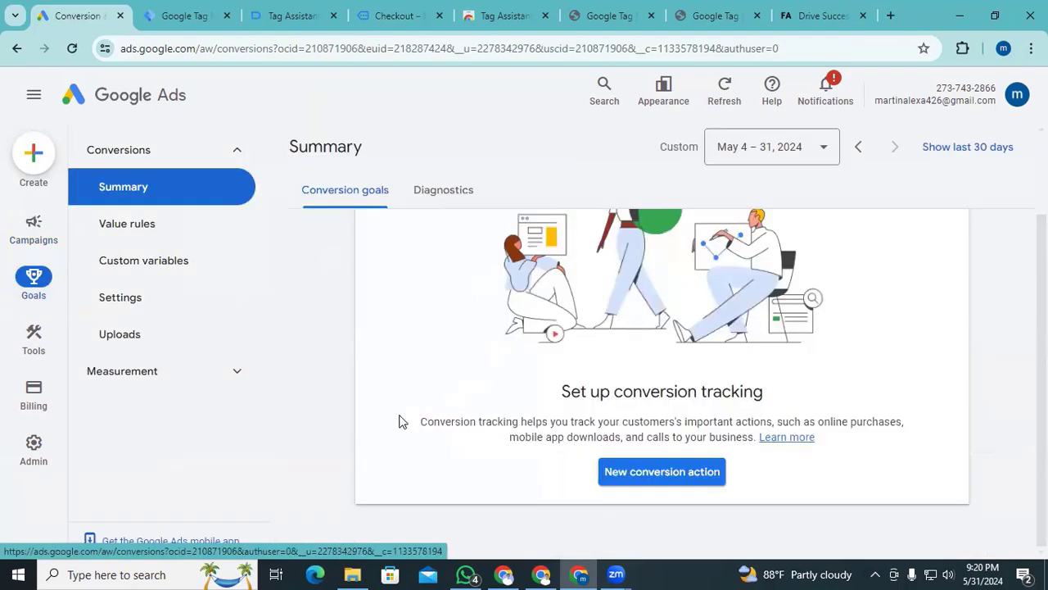
pyautogui.click(648, 479)
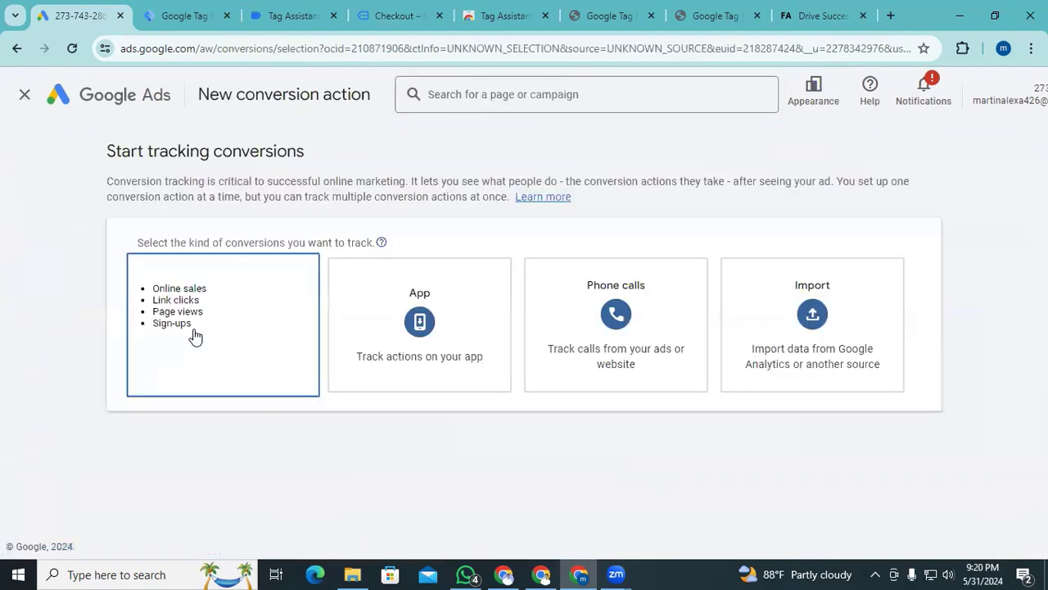
pyautogui.click(219, 339)
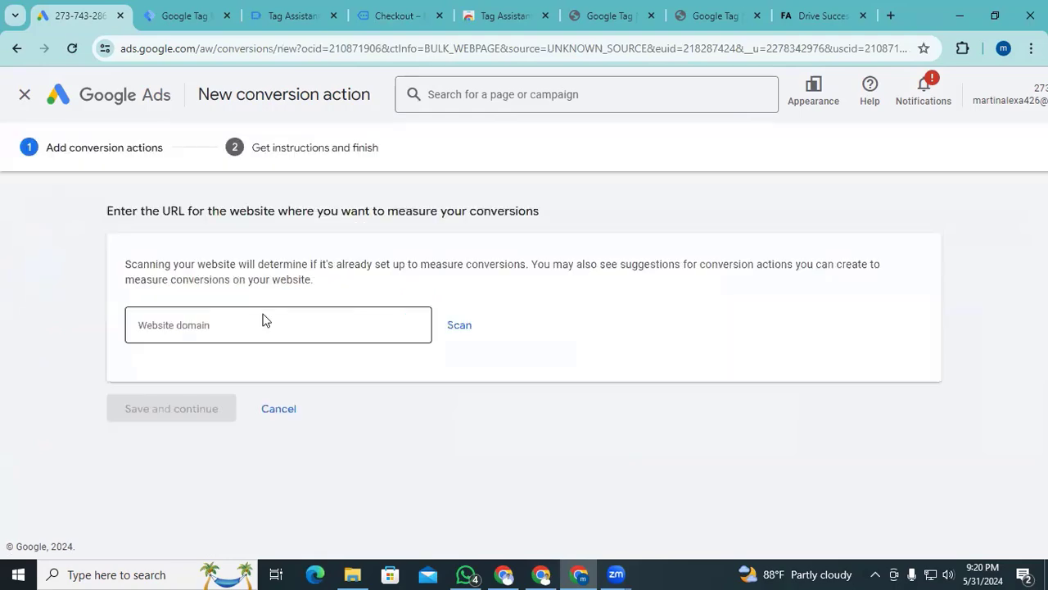
pyautogui.click(264, 320)
pyautogui.write('https://tracking.mdfaisalamin.com/')
pyautogui.click(461, 330)
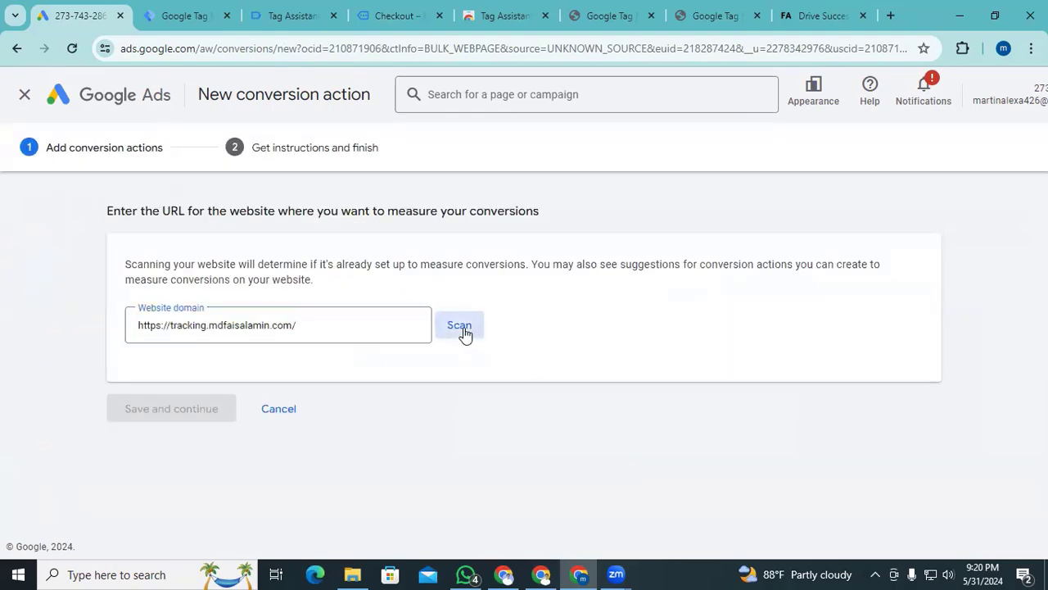
# - Add a conversion action manually with the Purchase goal category and expand its optimization options
pyautogui.scroll(-2, 513, 332)
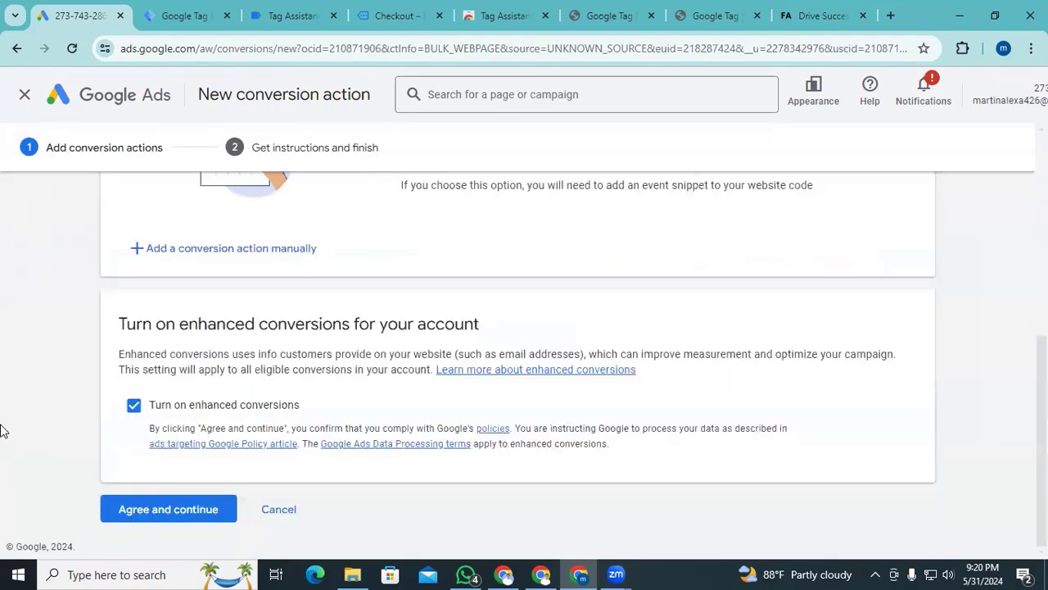
pyautogui.scroll(1, 117, 425)
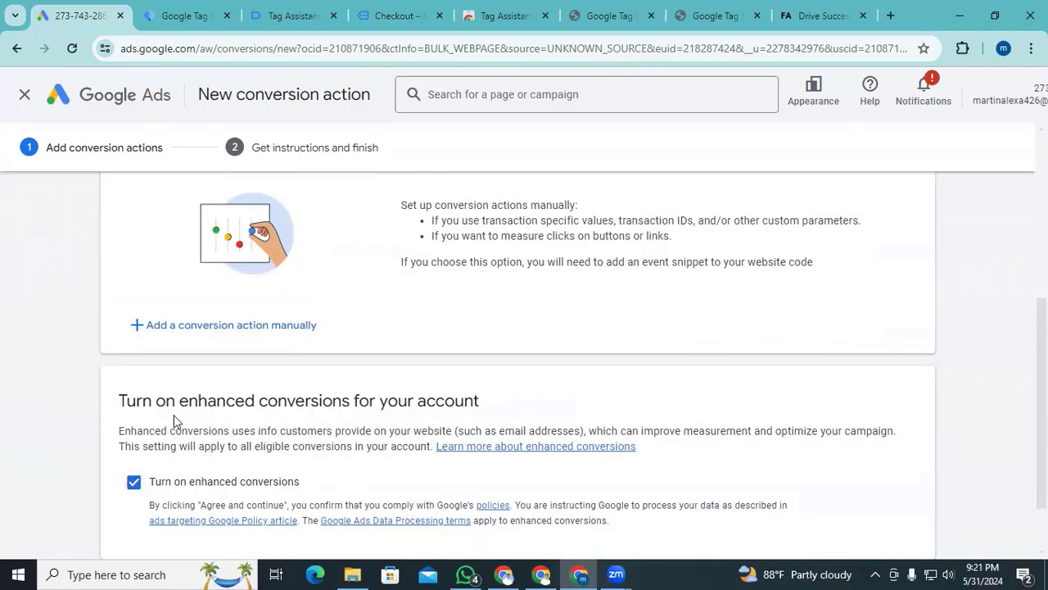
pyautogui.scroll(1, 129, 425)
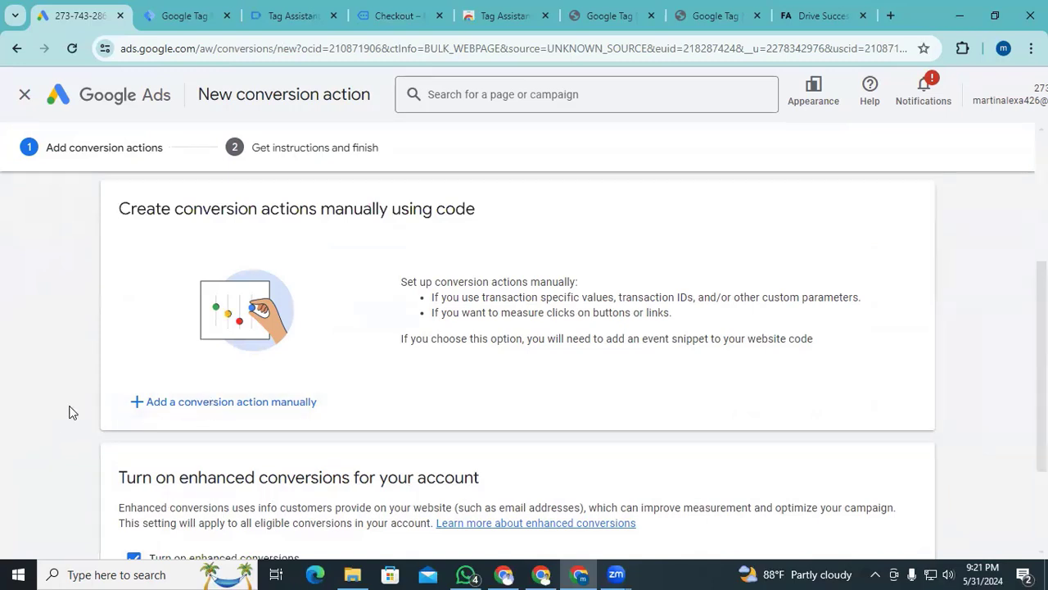
pyautogui.click(202, 403)
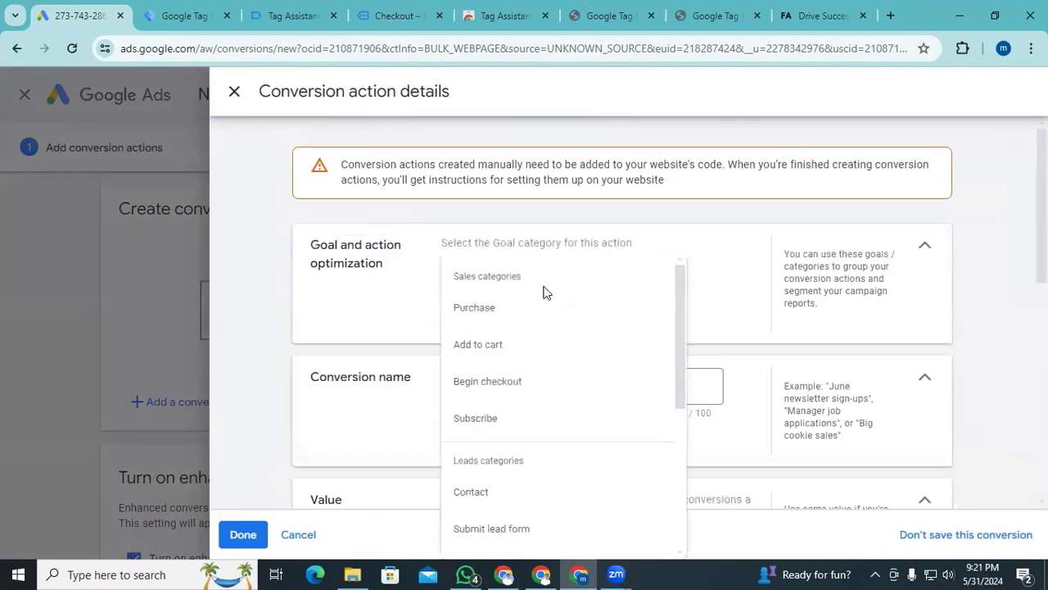
pyautogui.click(499, 313)
pyautogui.click(541, 346)
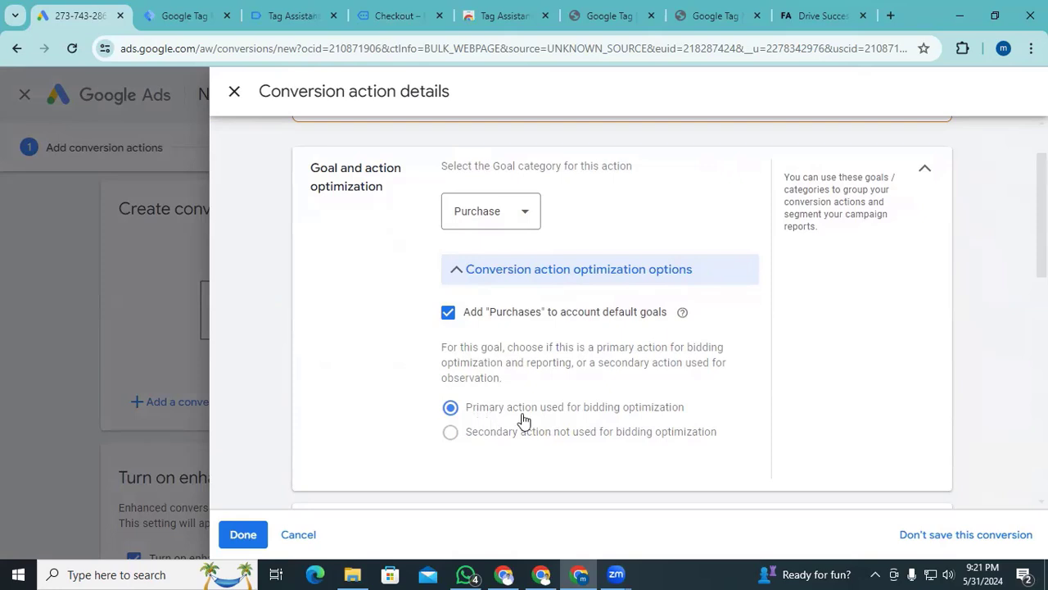
# - Name the conversion action "Purchase", leaving it as a primary action used for bidding optimization
pyautogui.scroll(-2, 351, 393)
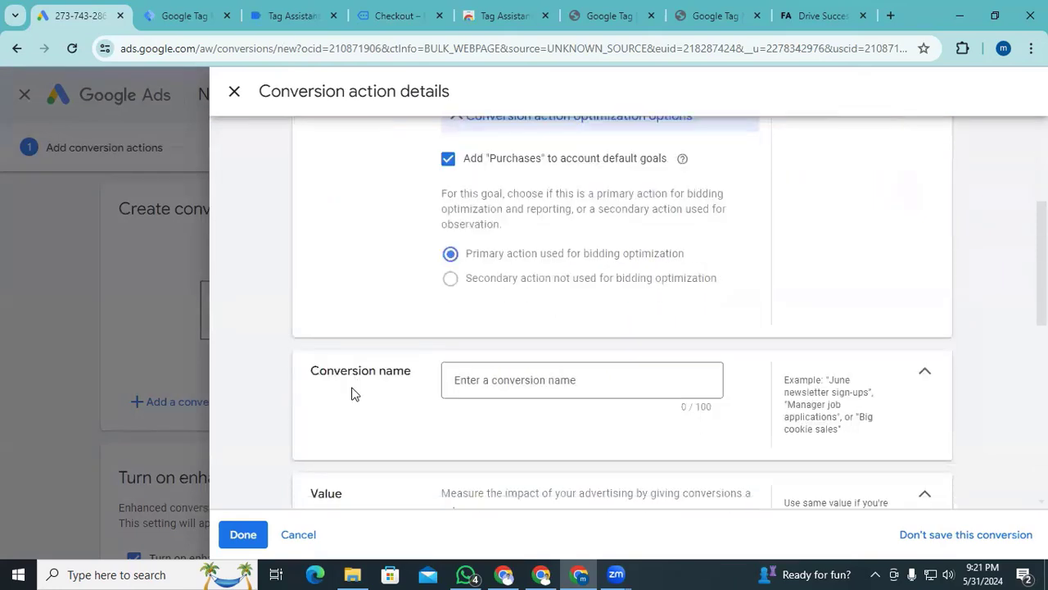
pyautogui.click(513, 383)
pyautogui.write('Purchase')
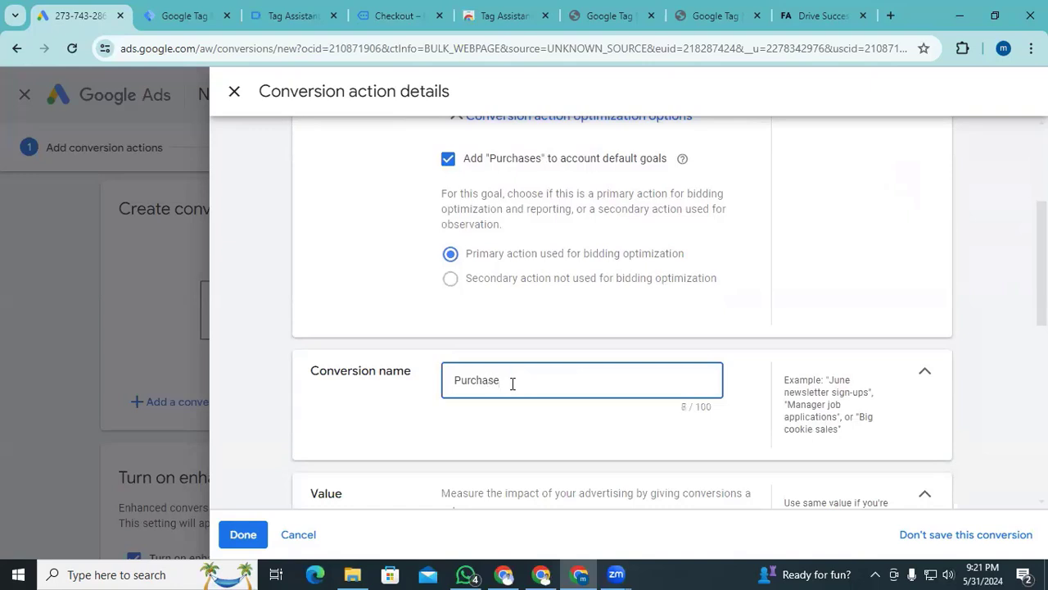
# - Set the conversion value to use different values for each conversion, keeping US Dollar and 1 as the default
pyautogui.scroll(-3, 407, 434)
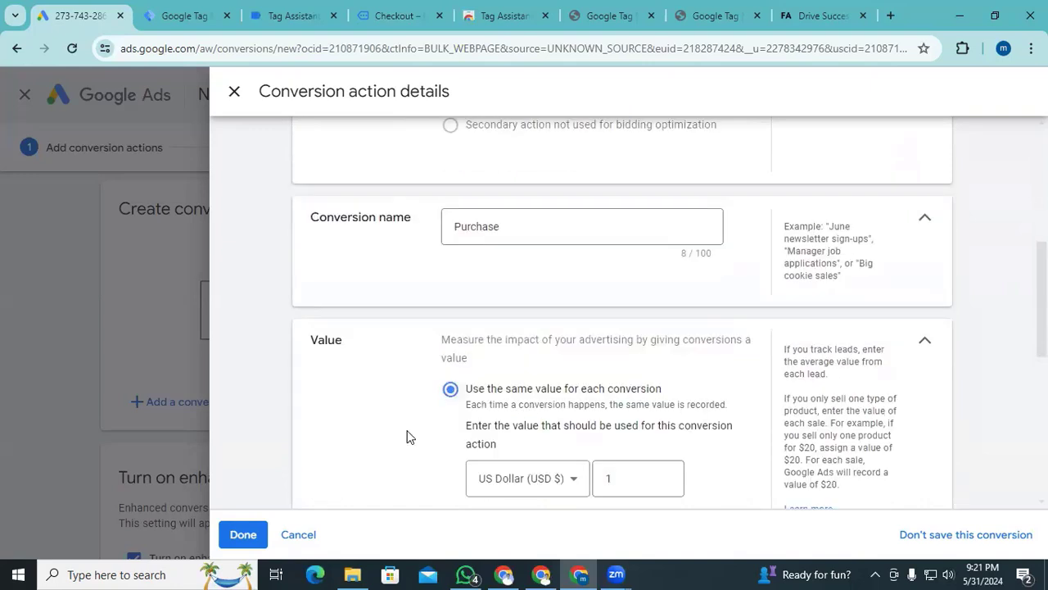
pyautogui.click(615, 402)
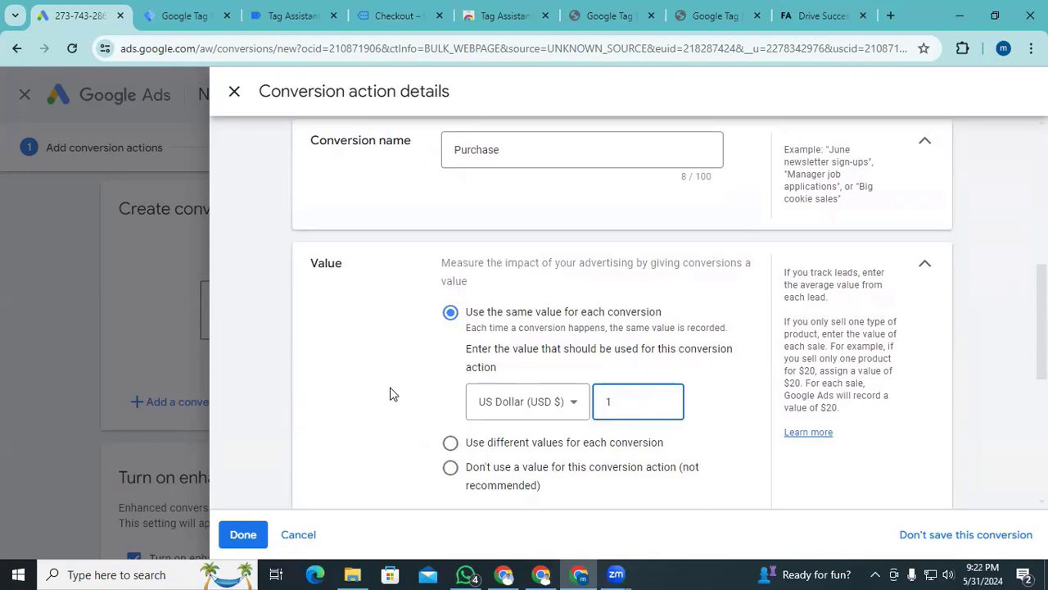
pyautogui.click(449, 443)
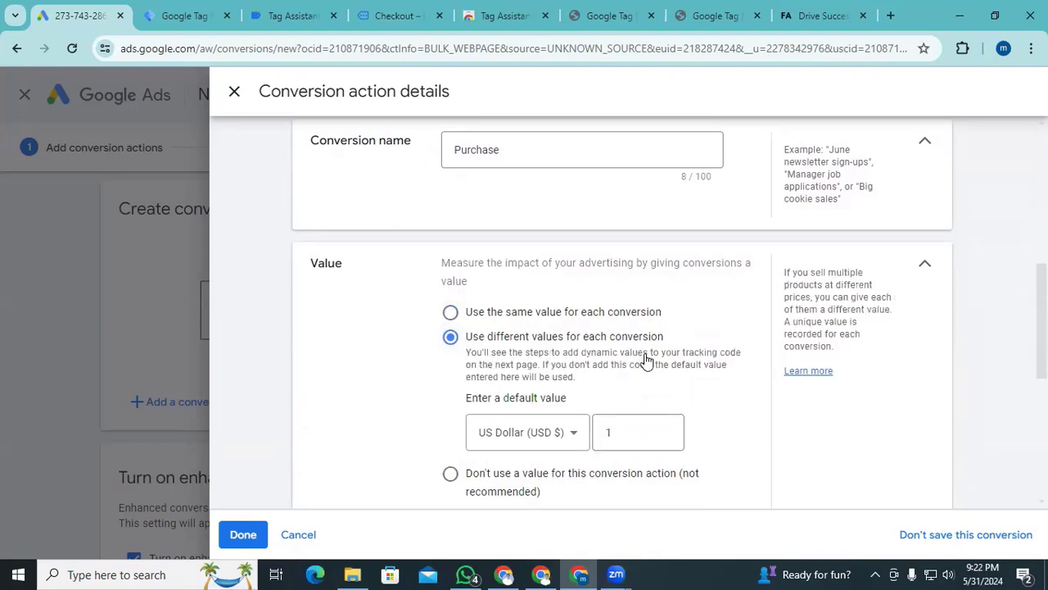
pyautogui.click(537, 445)
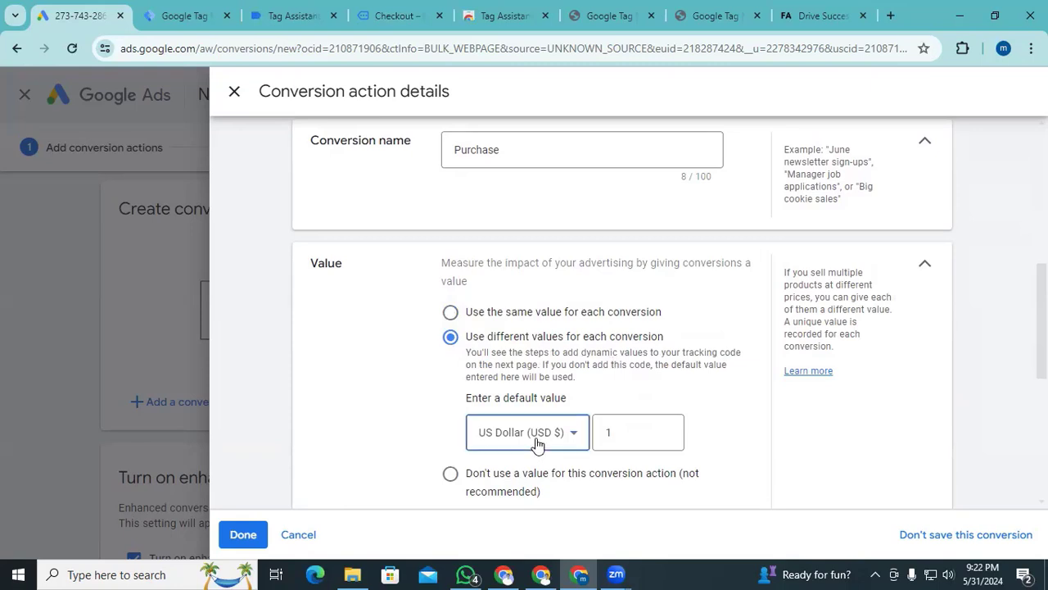
pyautogui.click(544, 441)
pyautogui.moveTo(655, 433); pyautogui.dragTo(601, 433)
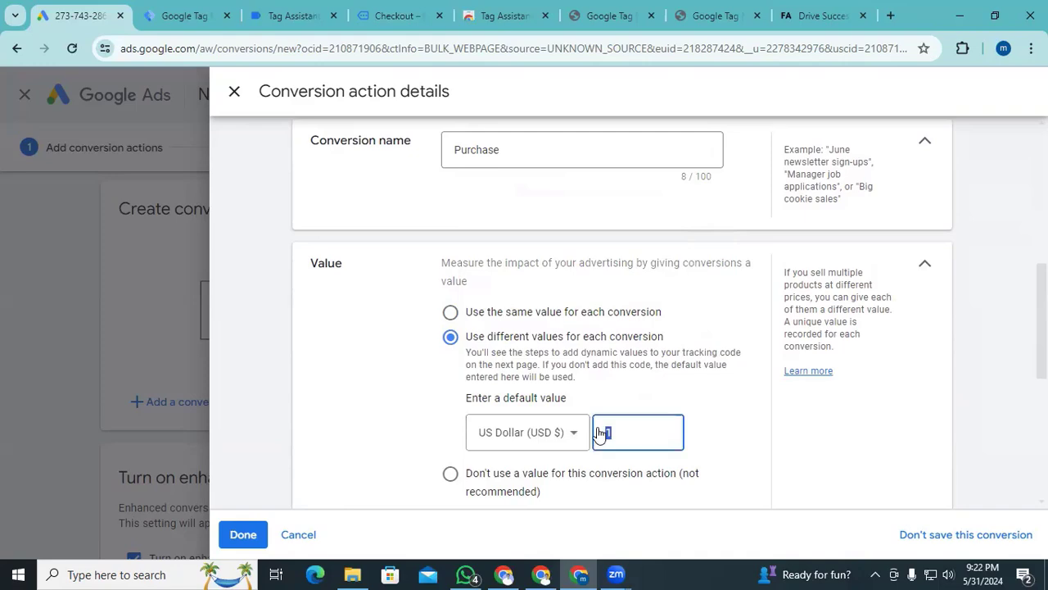
pyautogui.scroll(-4, 360, 409)
pyautogui.scroll(3, 374, 363)
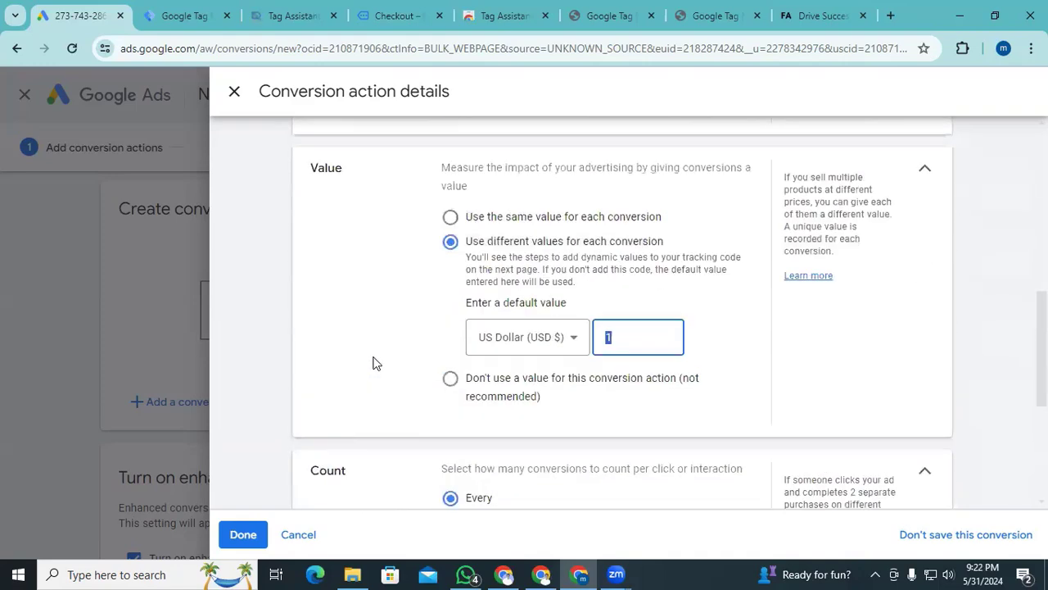
pyautogui.click(516, 372)
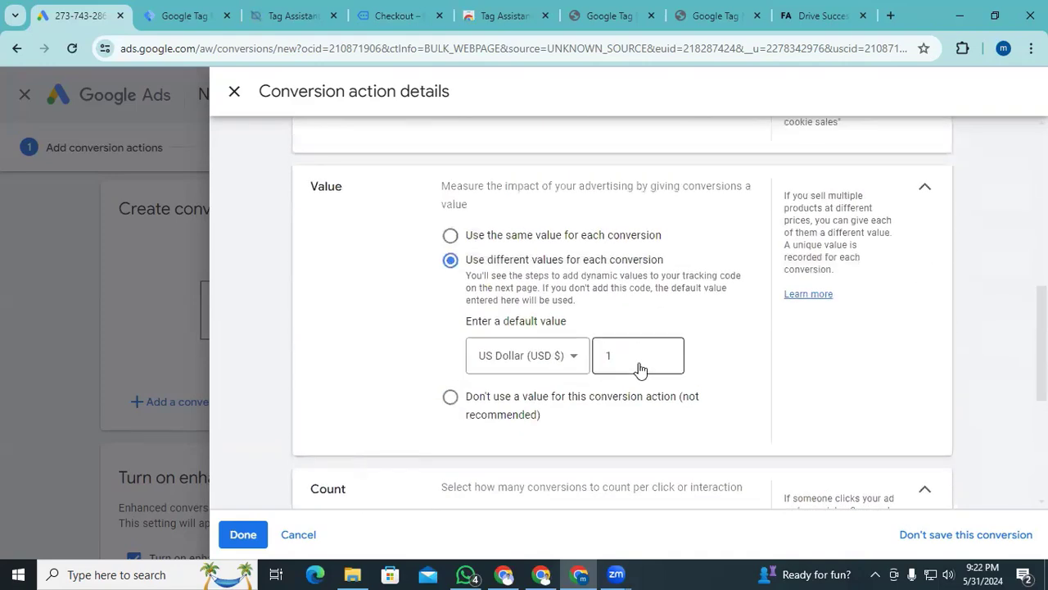
# - Review the count setting, the click-through conversion window choices and the remaining attribution settings, keeping Every and 30 days
pyautogui.scroll(-2, 369, 402)
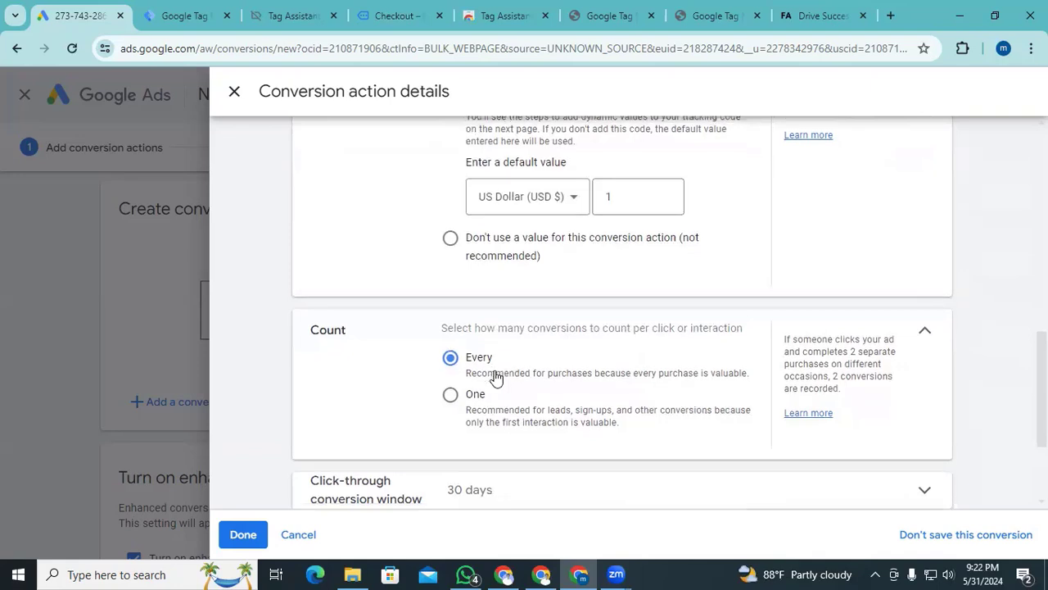
pyautogui.scroll(-2, 491, 378)
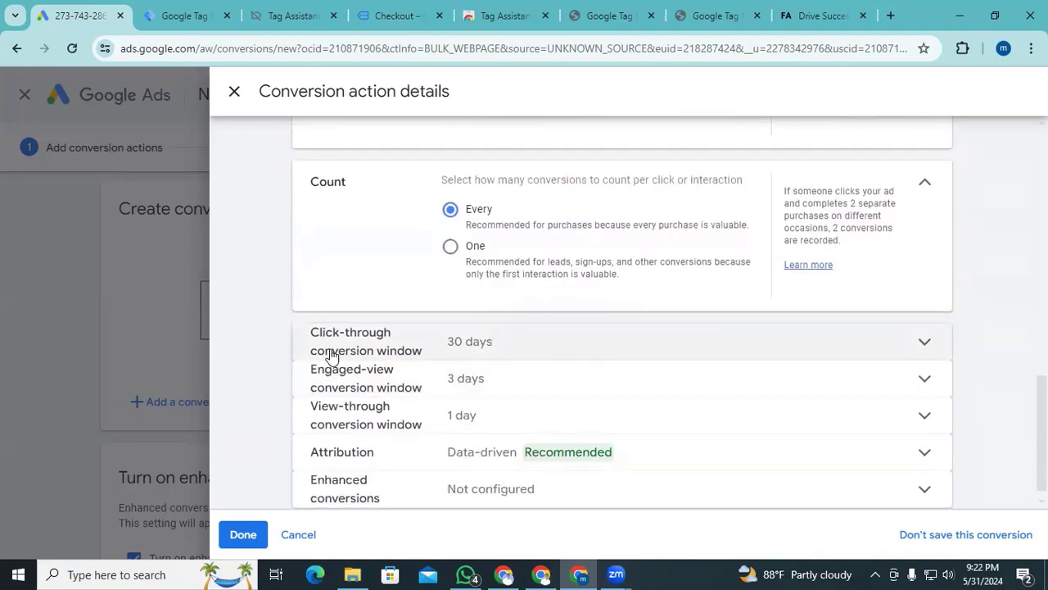
pyautogui.click(578, 359)
pyautogui.click(520, 419)
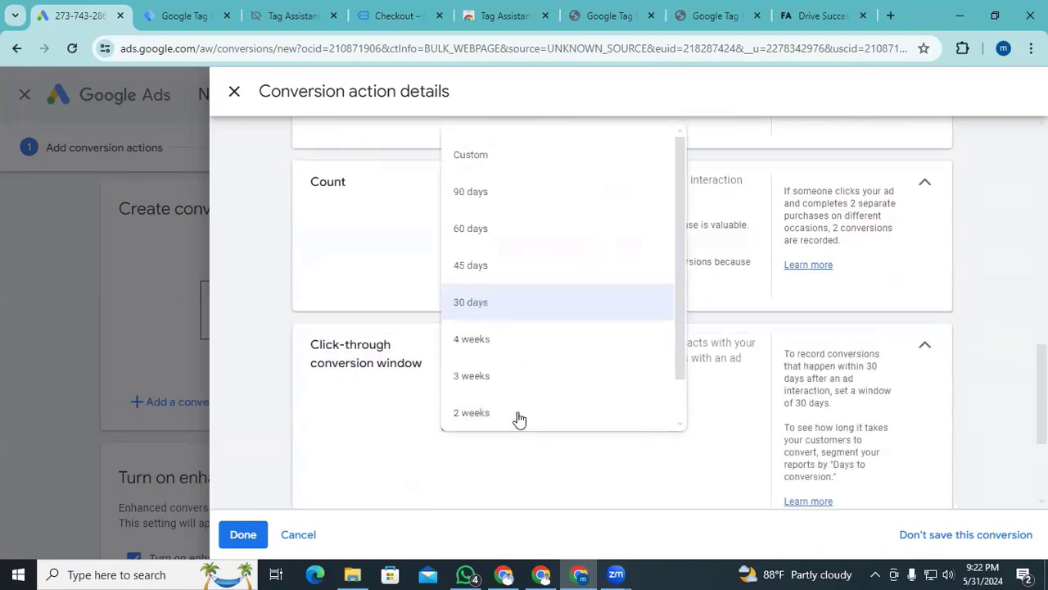
pyautogui.click(345, 419)
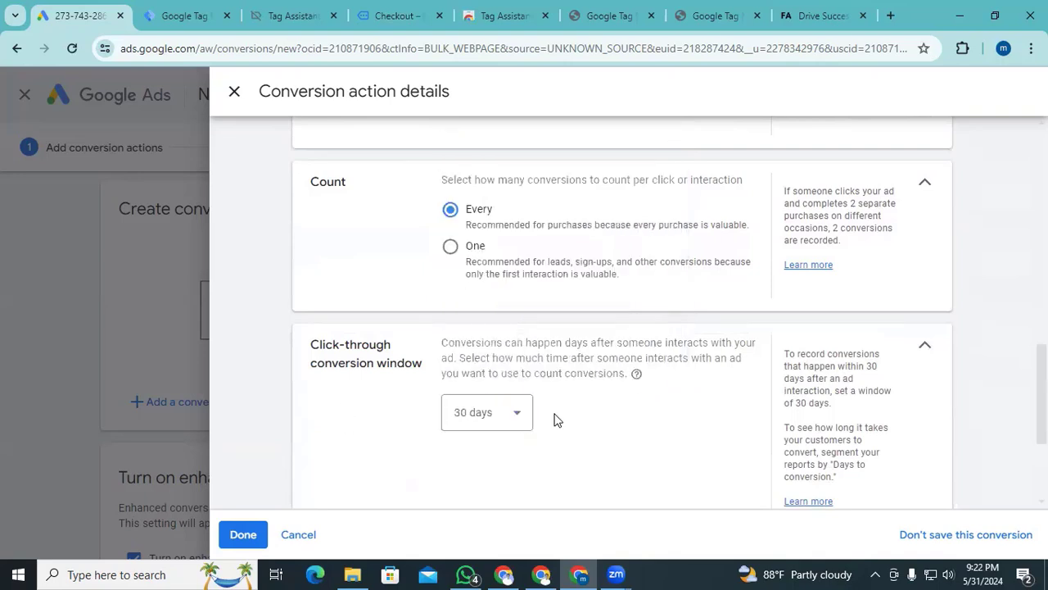
pyautogui.scroll(-2, 540, 421)
pyautogui.scroll(-1, 554, 421)
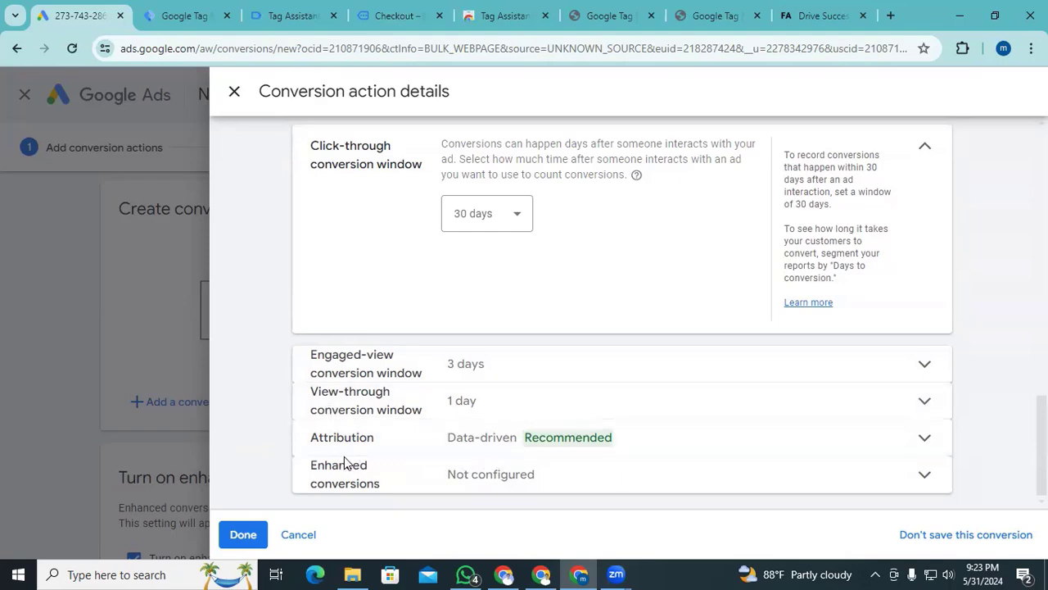
# - Finish the Purchase conversion action and agree to continue with enhanced conversions turned on
pyautogui.click(242, 538)
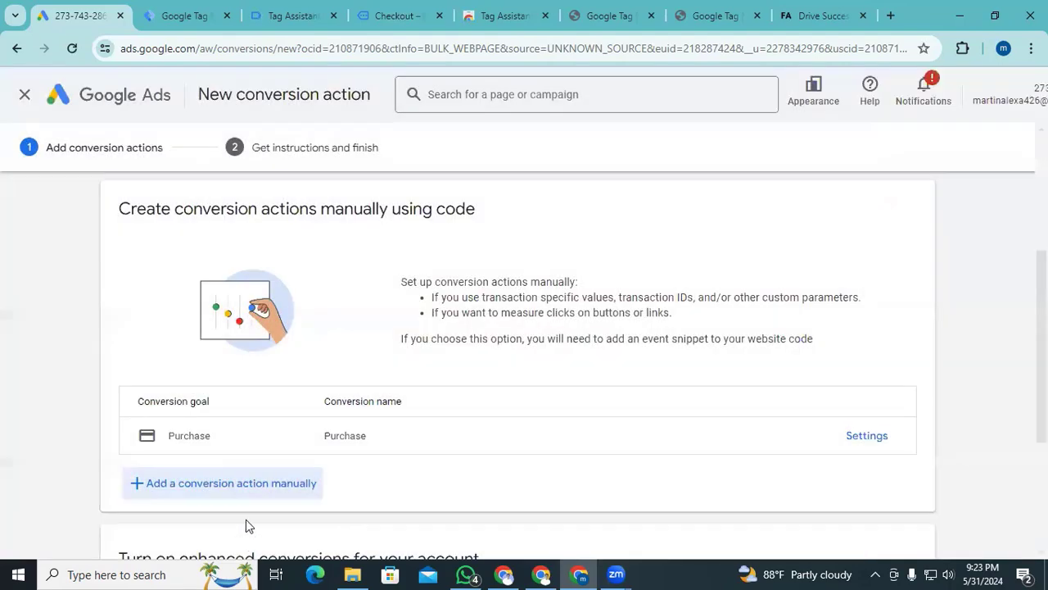
pyautogui.scroll(-2, 525, 330)
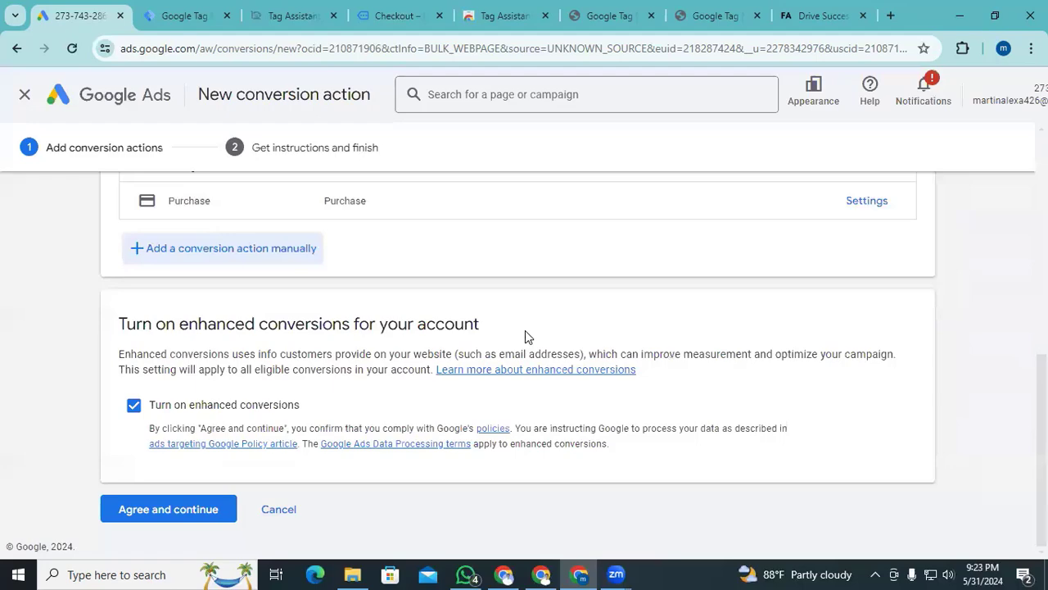
pyautogui.click(169, 510)
# - Set up the Google tag with the manual installation option and copy the tag ID from the code snippet
pyautogui.scroll(-1, 688, 369)
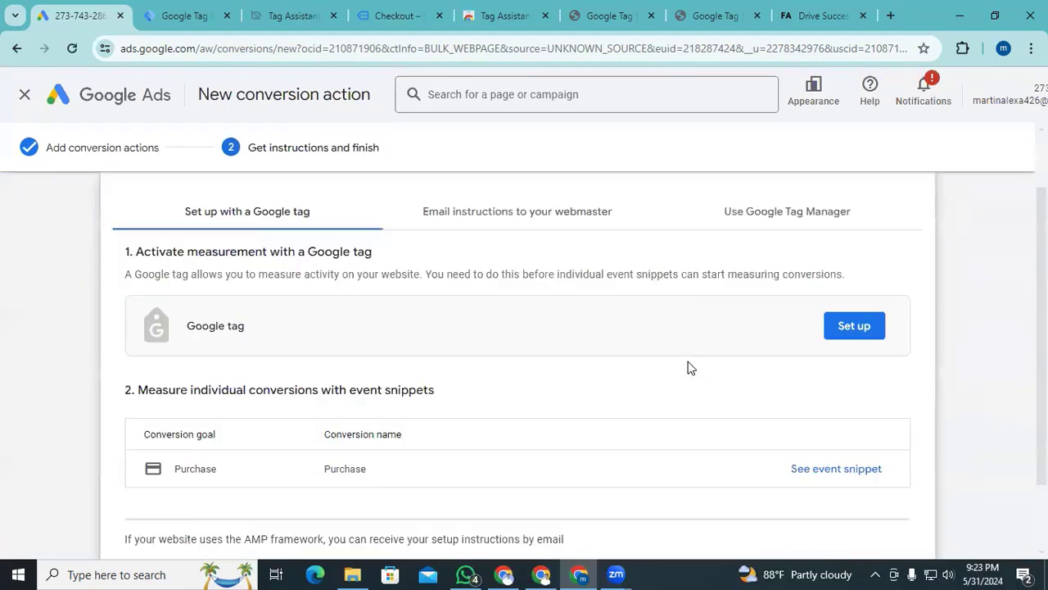
pyautogui.scroll(1, 84, 366)
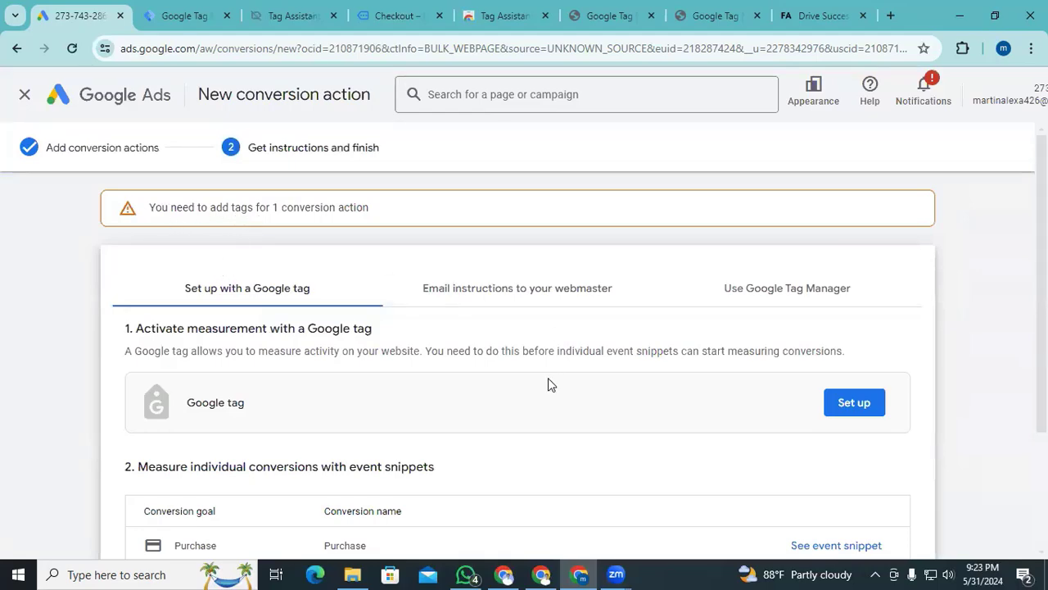
pyautogui.scroll(-1, 548, 382)
pyautogui.scroll(1, 550, 384)
pyautogui.click(855, 405)
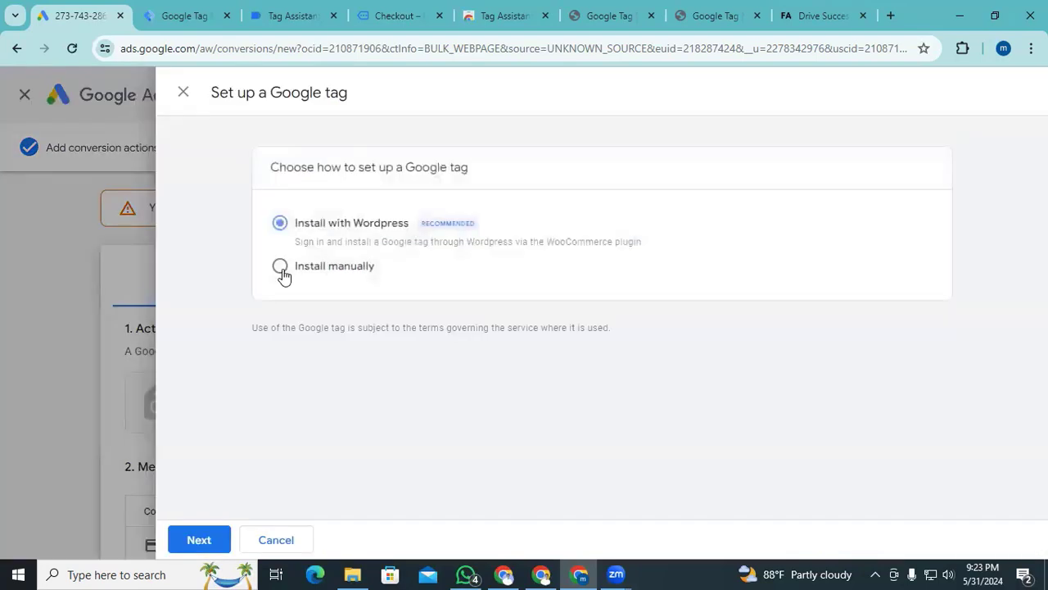
pyautogui.click(280, 267)
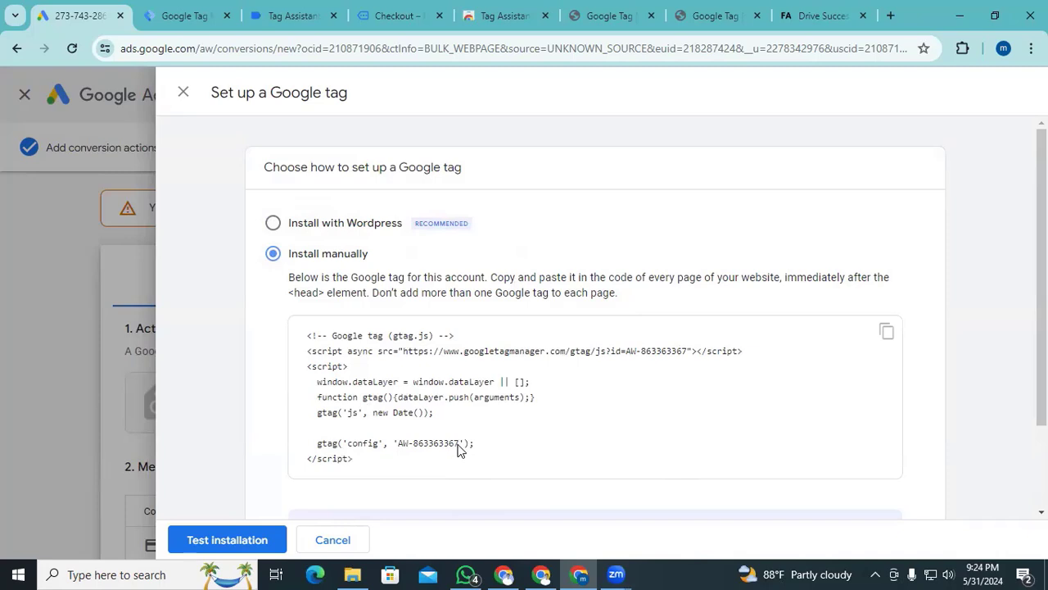
pyautogui.moveTo(458, 444); pyautogui.dragTo(400, 445)
pyautogui.hotkey('ctrl', 'c')
# - In Google Tag Manager, create a new tag of type Google Tag and paste the copied Google Ads ID as its Tag ID
pyautogui.click(188, 12)
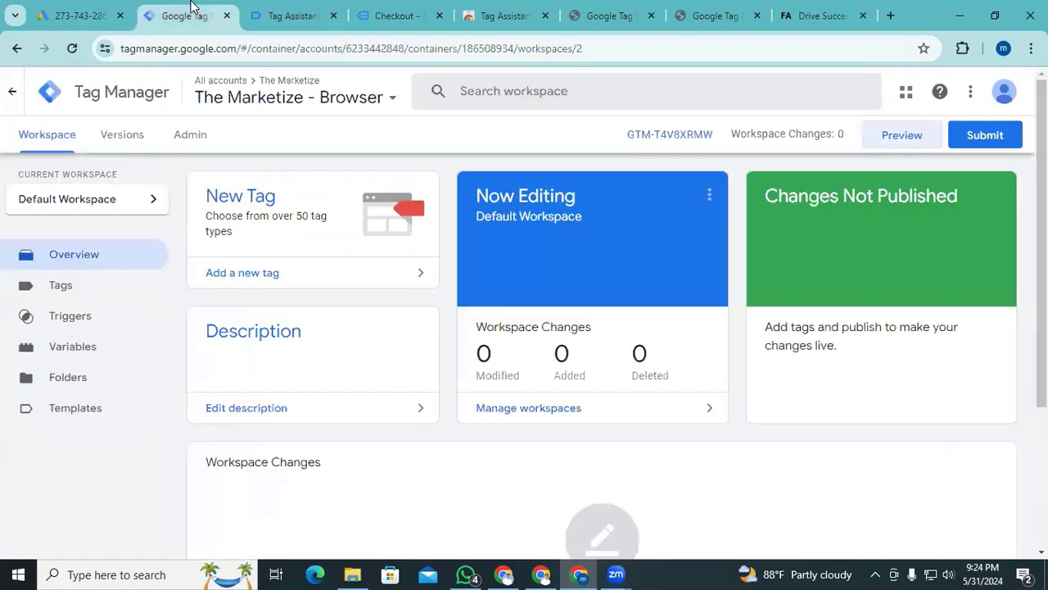
pyautogui.click(112, 293)
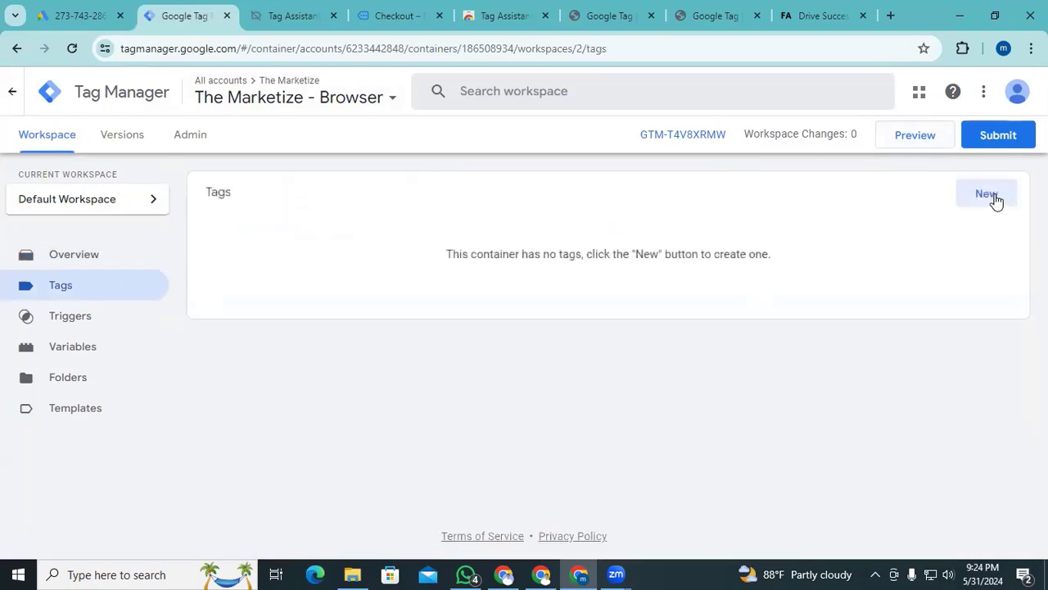
pyautogui.click(992, 199)
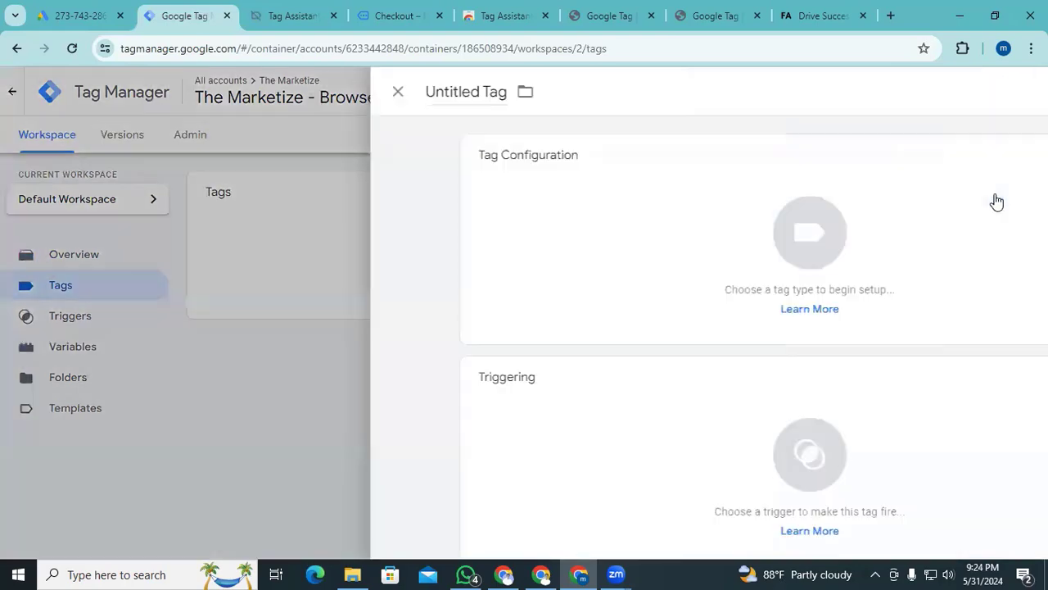
pyautogui.click(606, 250)
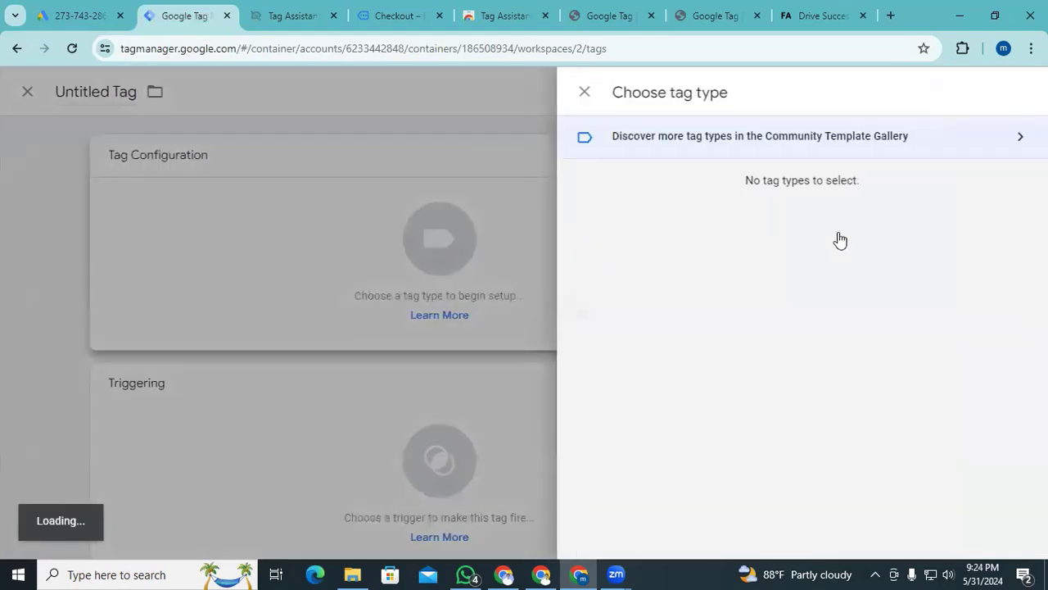
pyautogui.click(832, 354)
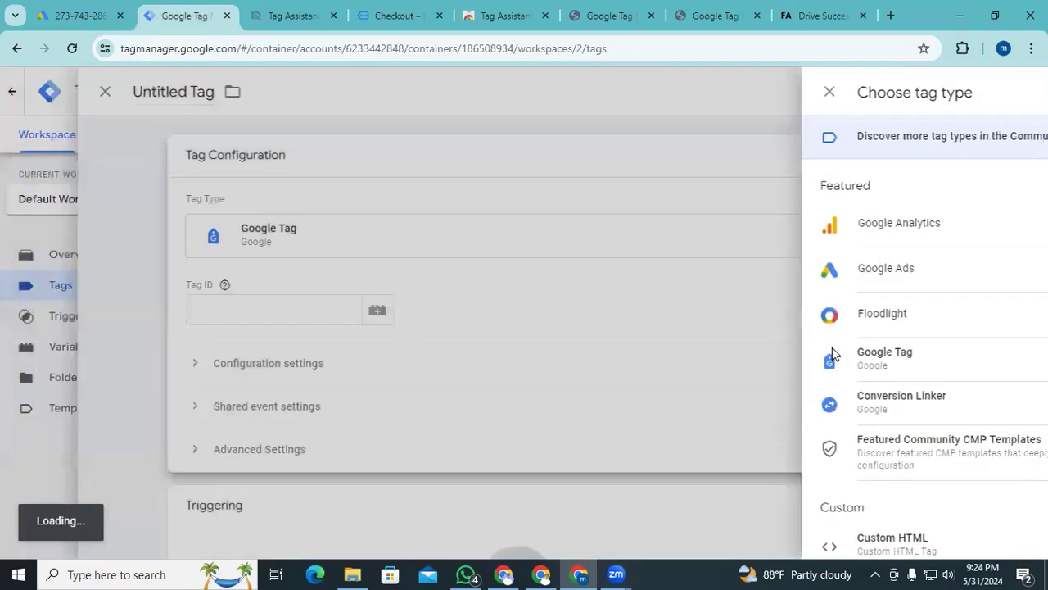
pyautogui.click(285, 310)
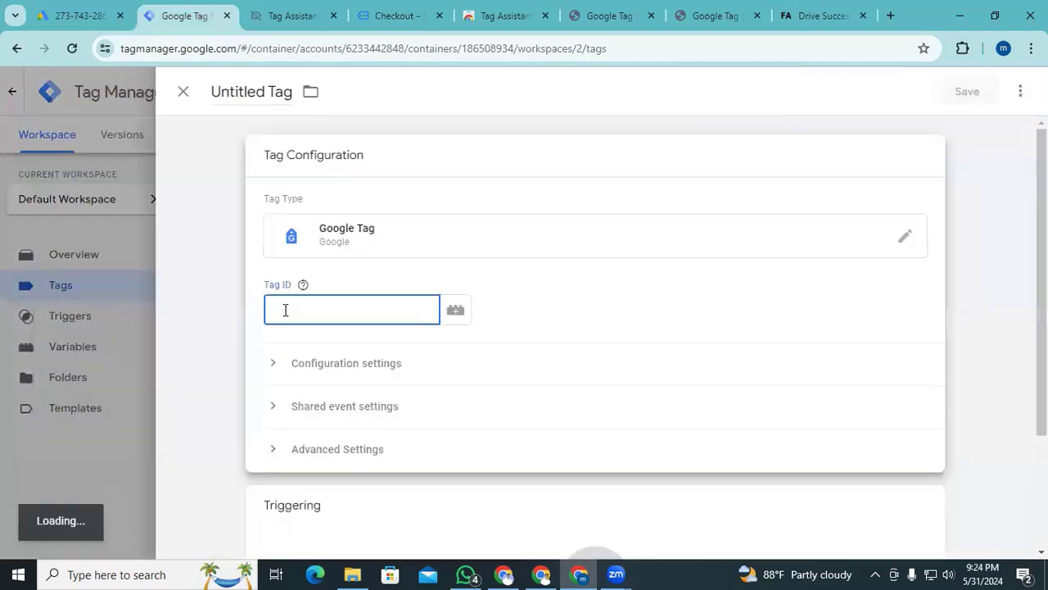
pyautogui.hotkey('ctrl', 'v')
pyautogui.scroll(-1, 530, 362)
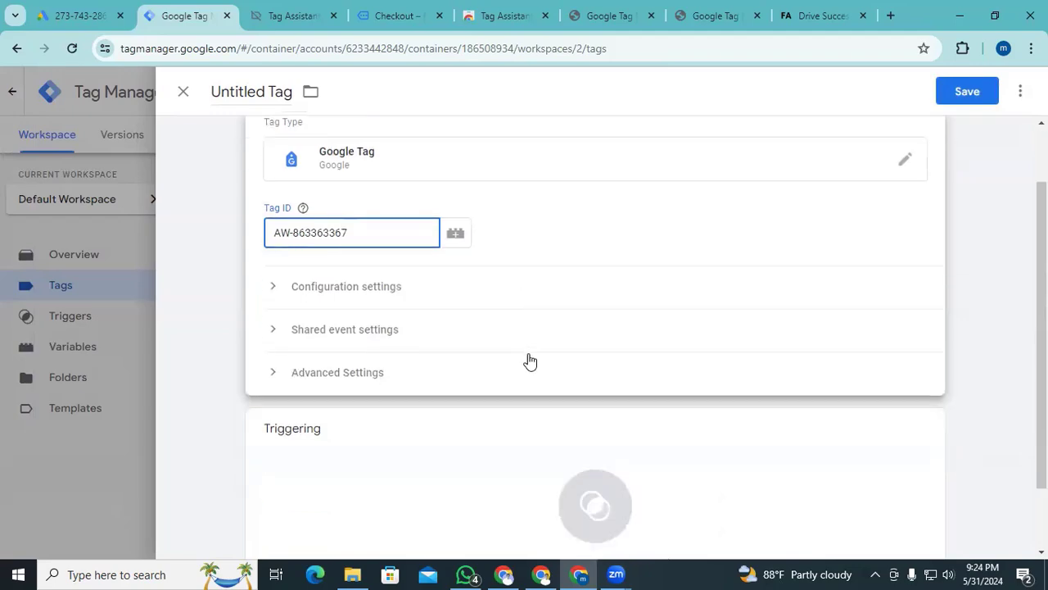
# - Fire the new tag on the All Pages trigger, name it Google Tag and save it
pyautogui.click(610, 420)
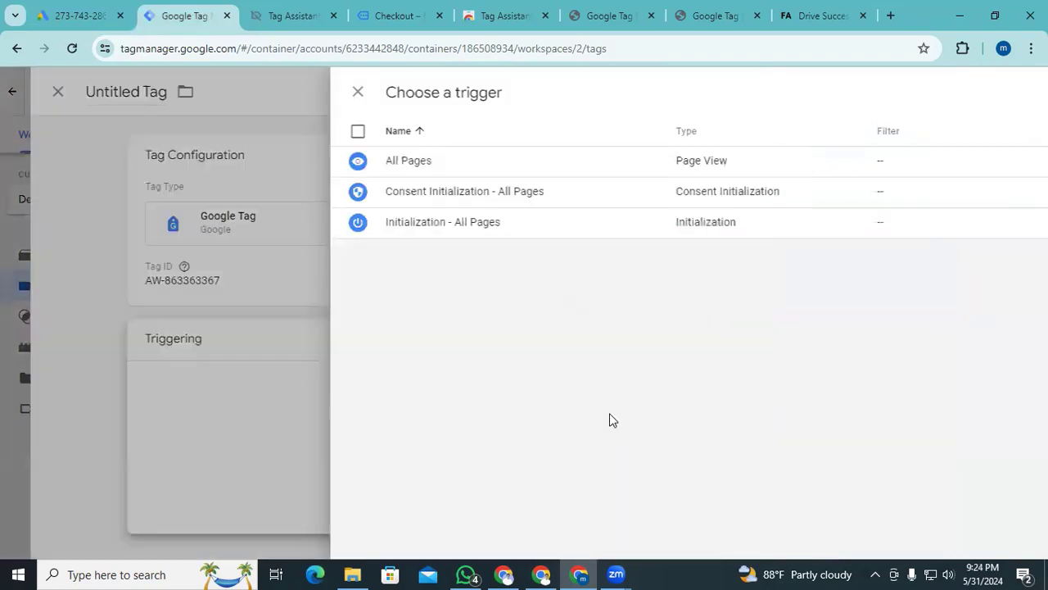
pyautogui.click(267, 170)
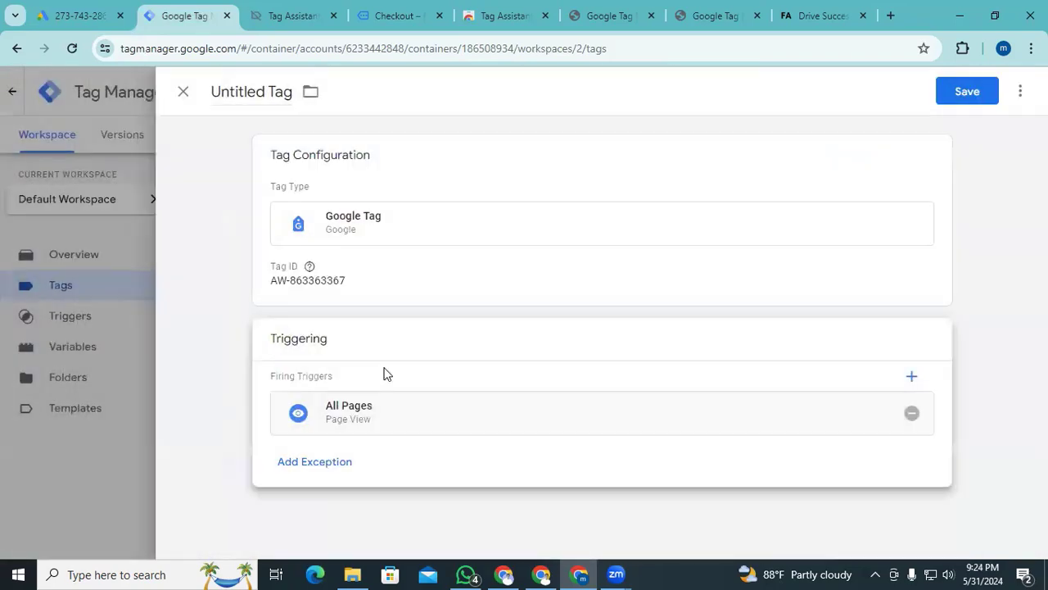
pyautogui.click(231, 92)
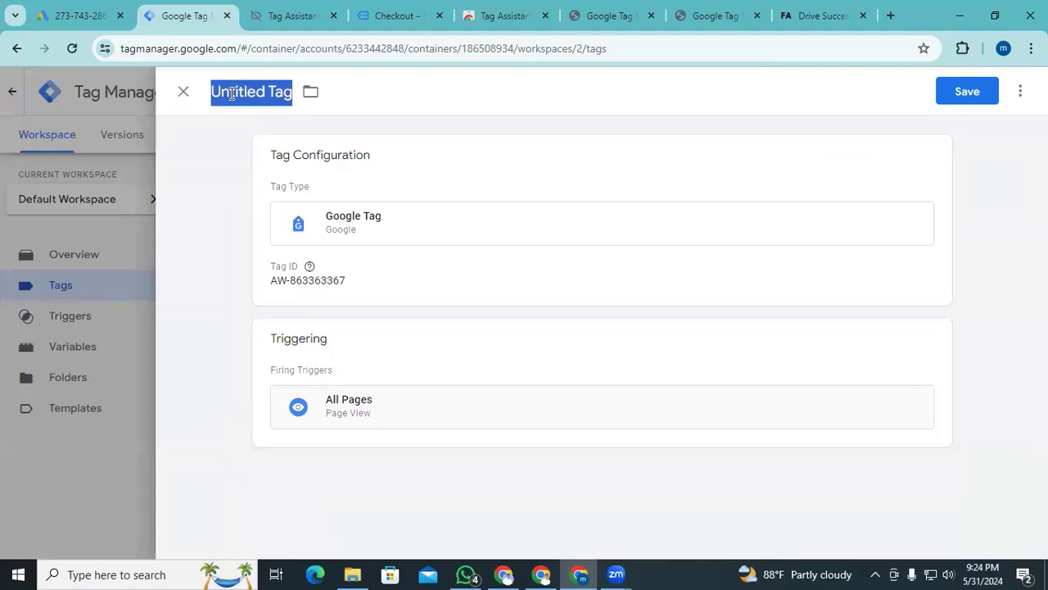
pyautogui.write('Google Tag')
pyautogui.click(939, 91)
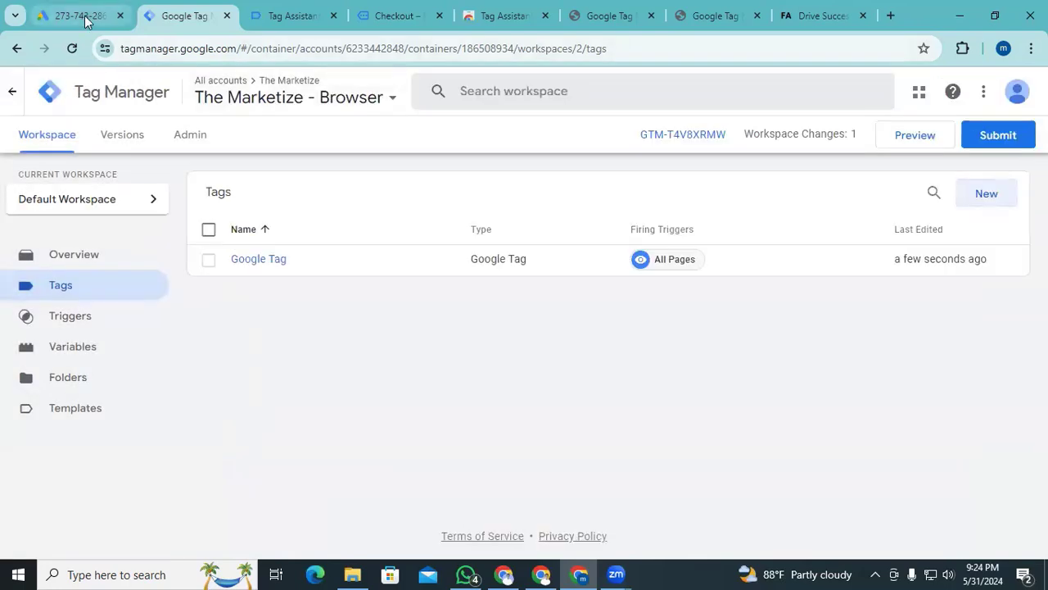
# - Switch back to Google Ads, close the manual instructions, check the Google tag installation on the website and finish the conversion setup
pyautogui.click(86, 18)
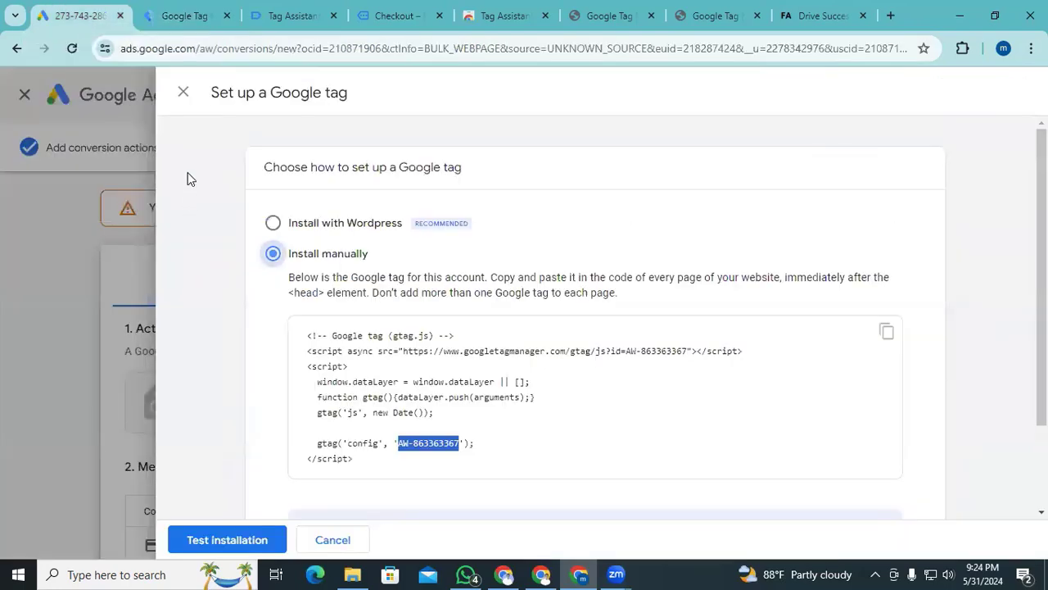
pyautogui.click(182, 94)
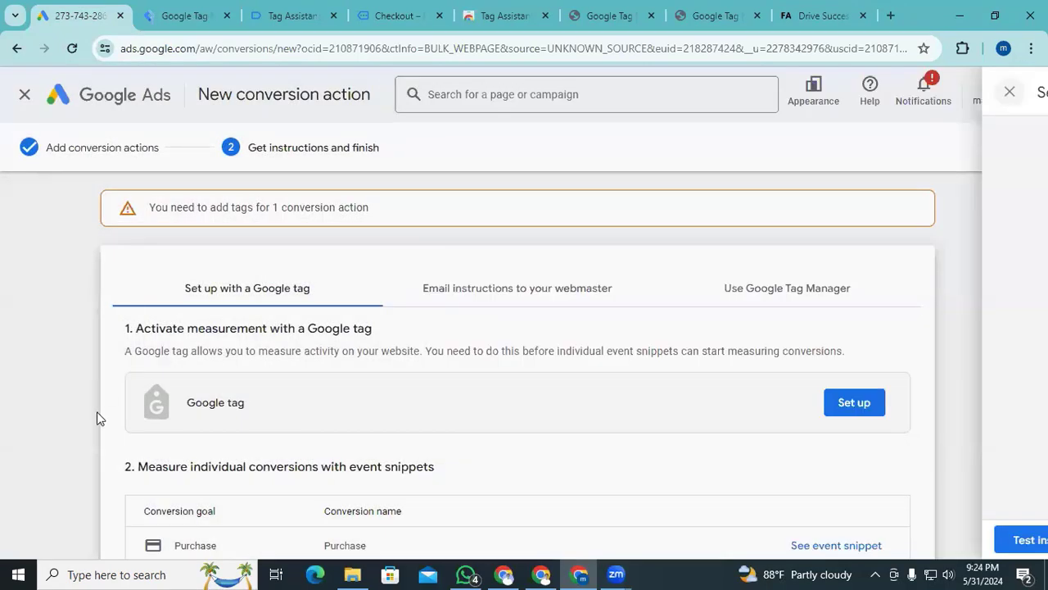
pyautogui.scroll(-3, 96, 417)
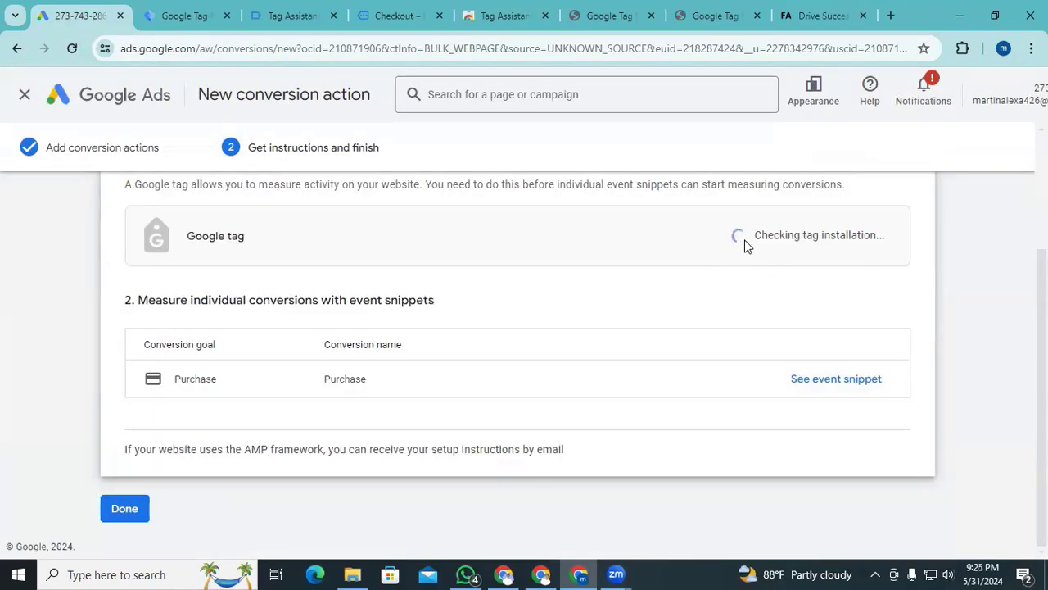
pyautogui.click(760, 287)
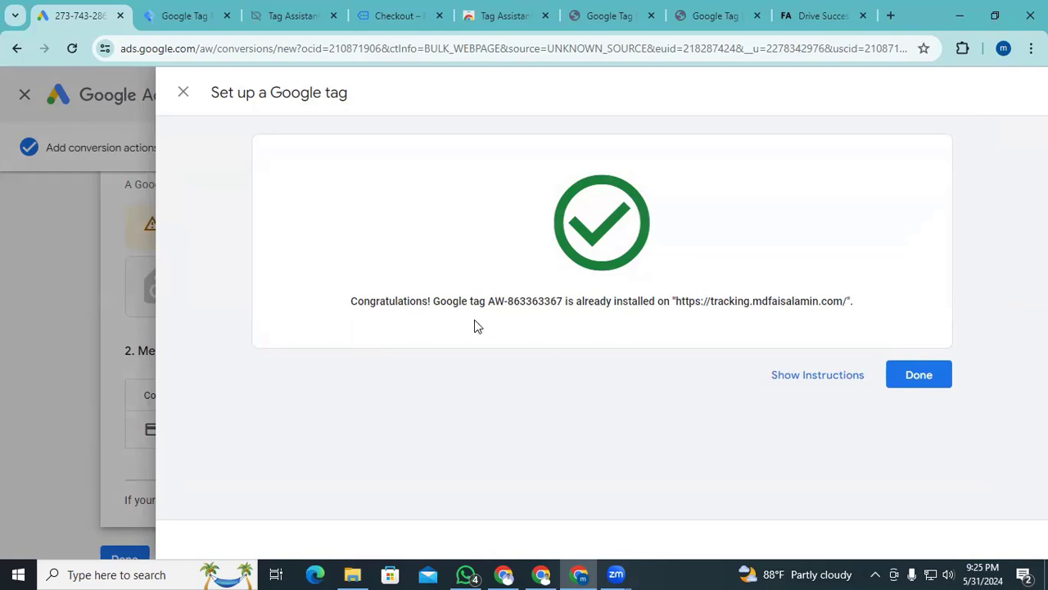
pyautogui.click(919, 378)
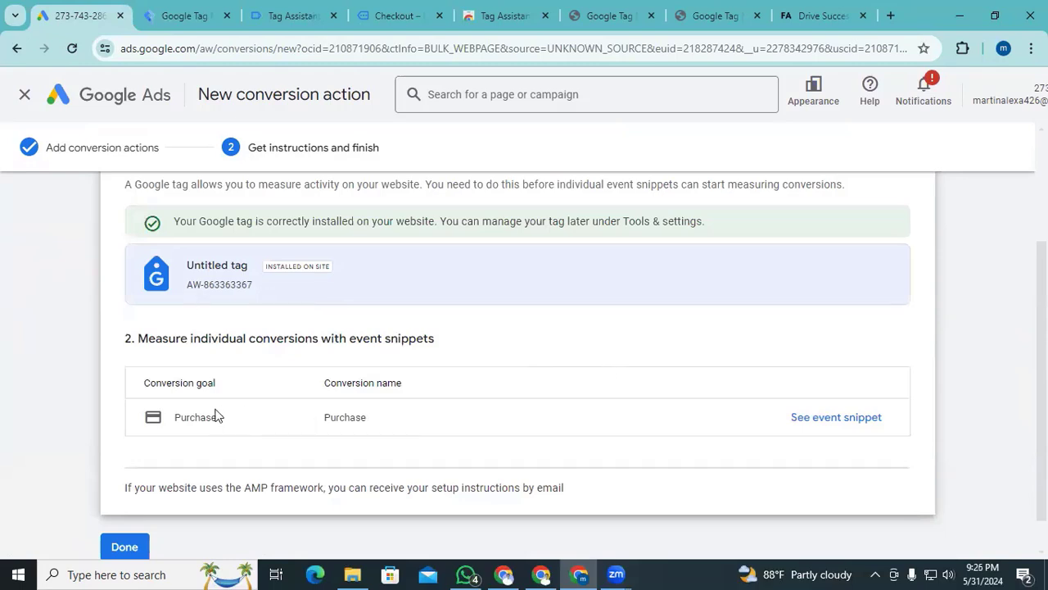
pyautogui.click(129, 546)
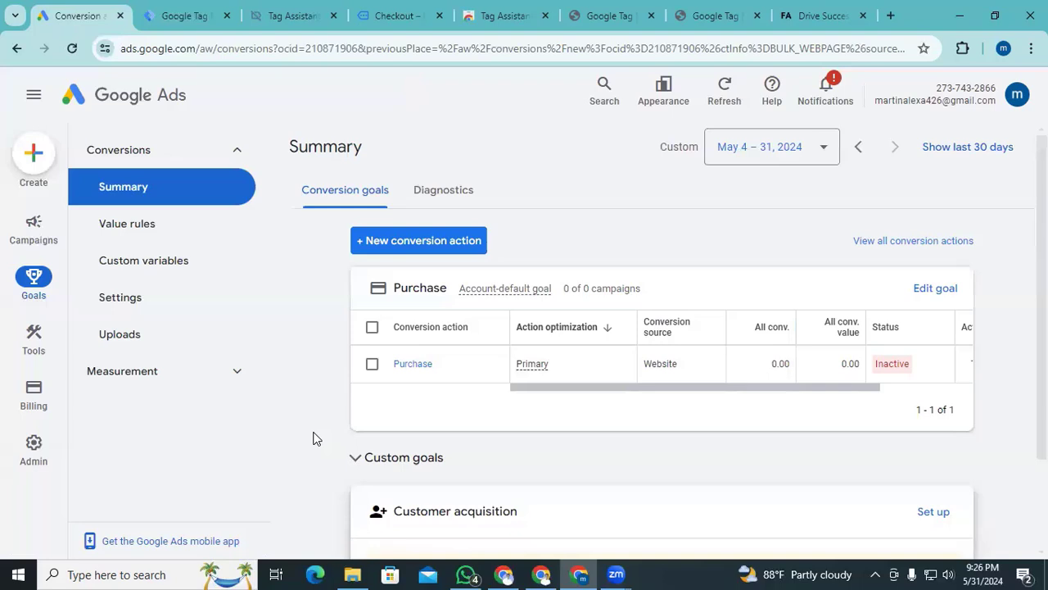
# - Back in Google Tag Manager, create another tag of the Google Ads type Conversion Linker
pyautogui.click(181, 16)
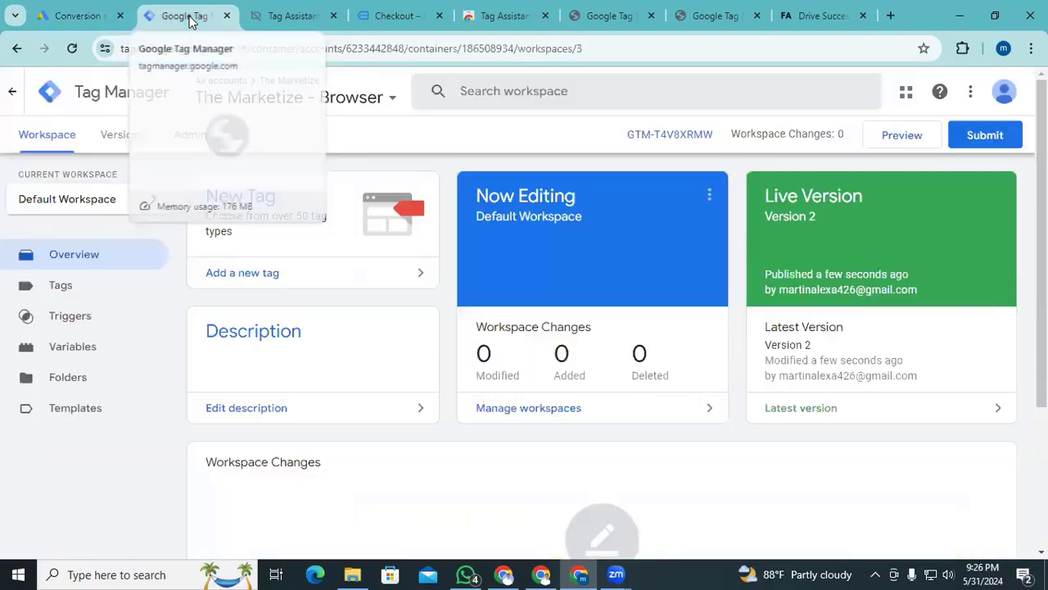
pyautogui.click(71, 295)
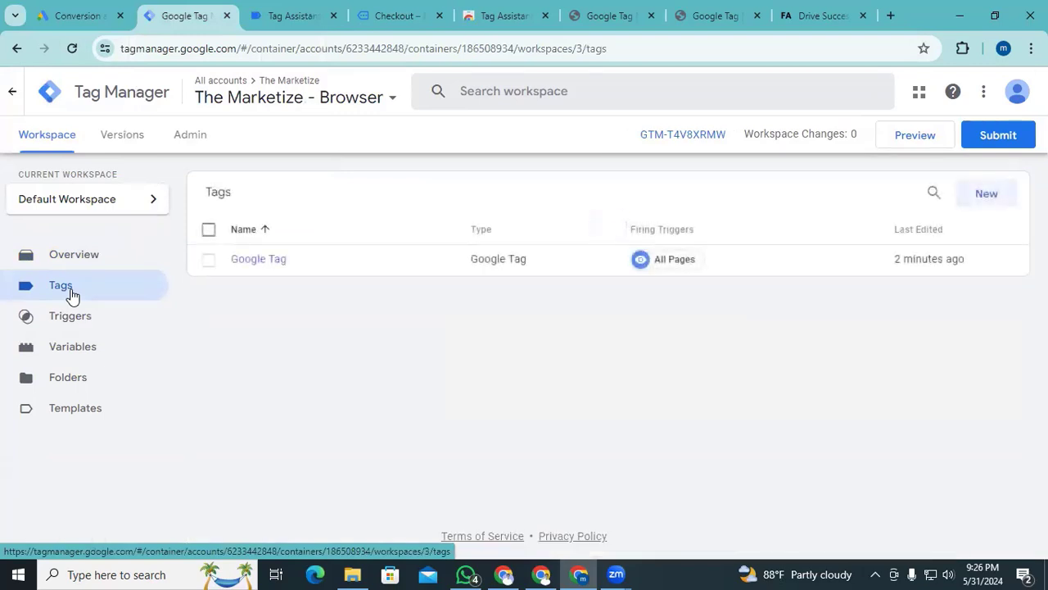
pyautogui.click(983, 201)
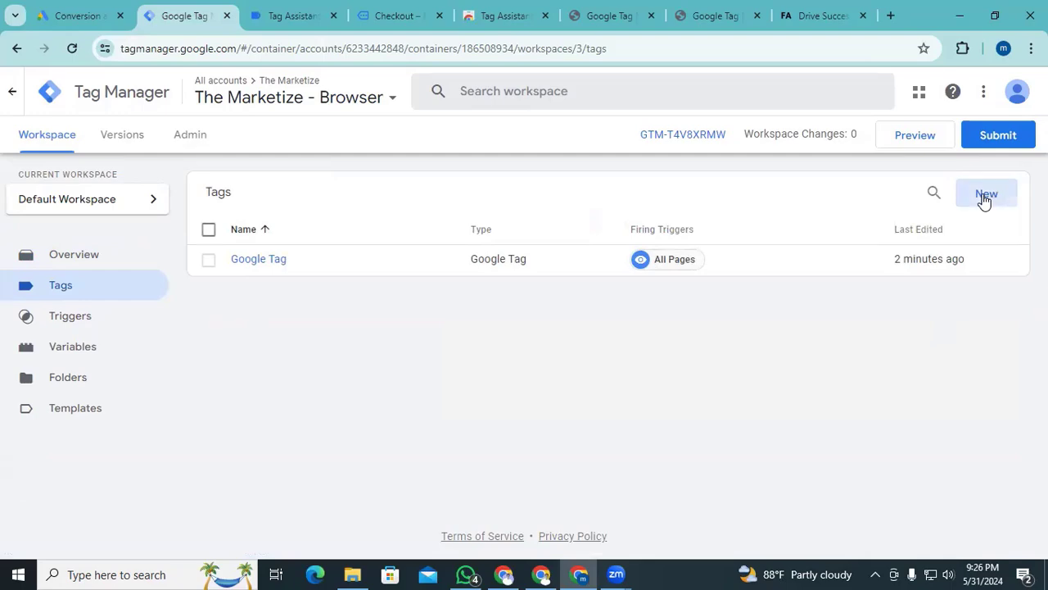
pyautogui.click(603, 244)
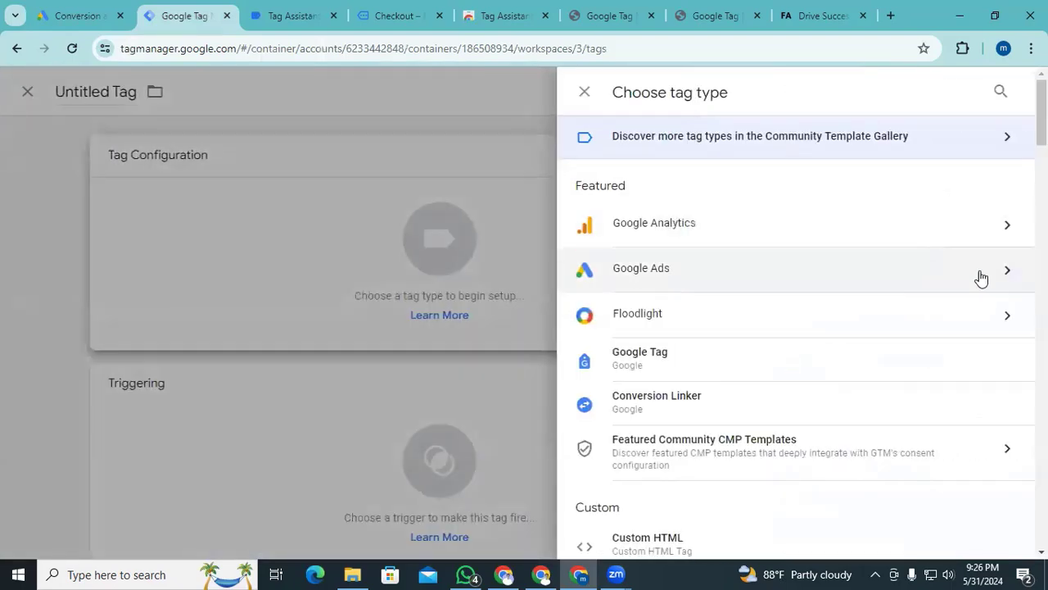
pyautogui.click(982, 277)
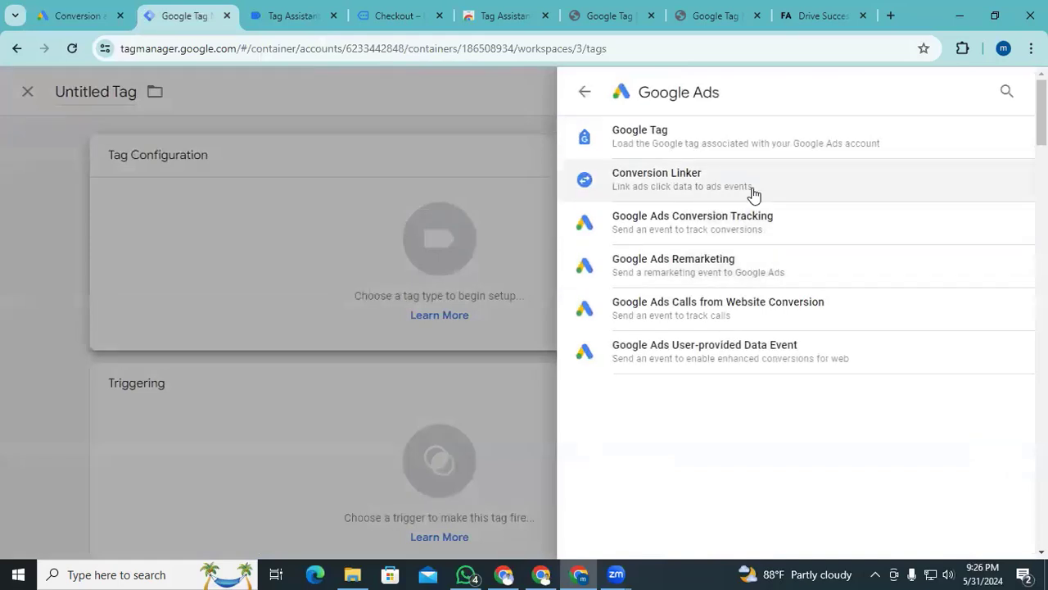
pyautogui.click(684, 190)
# - Fire the linker tag on the All Pages trigger and save it under the name Conversion Linker
pyautogui.scroll(-2, 597, 439)
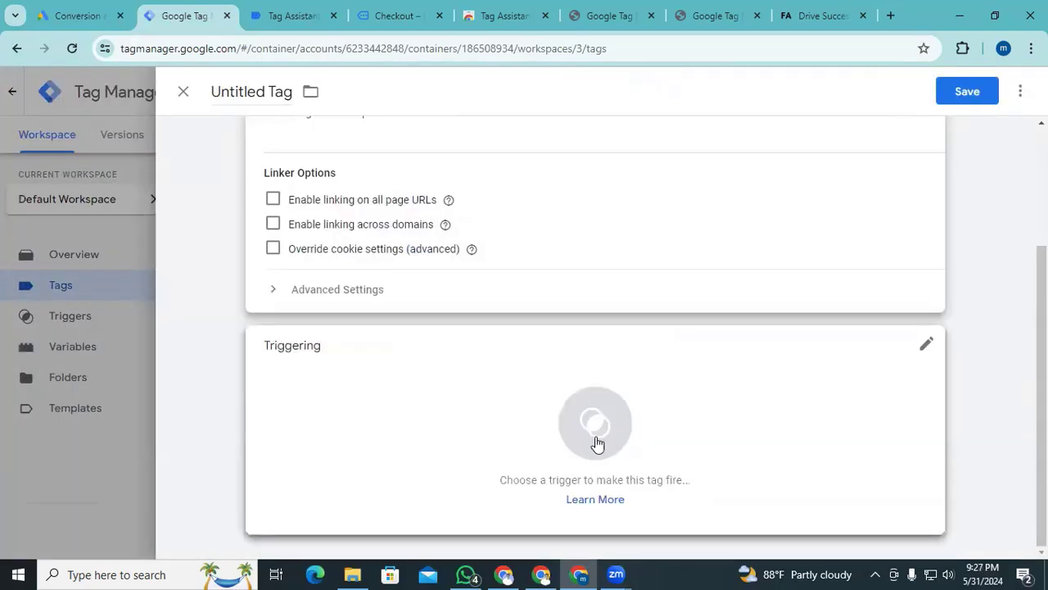
pyautogui.click(597, 442)
pyautogui.click(232, 161)
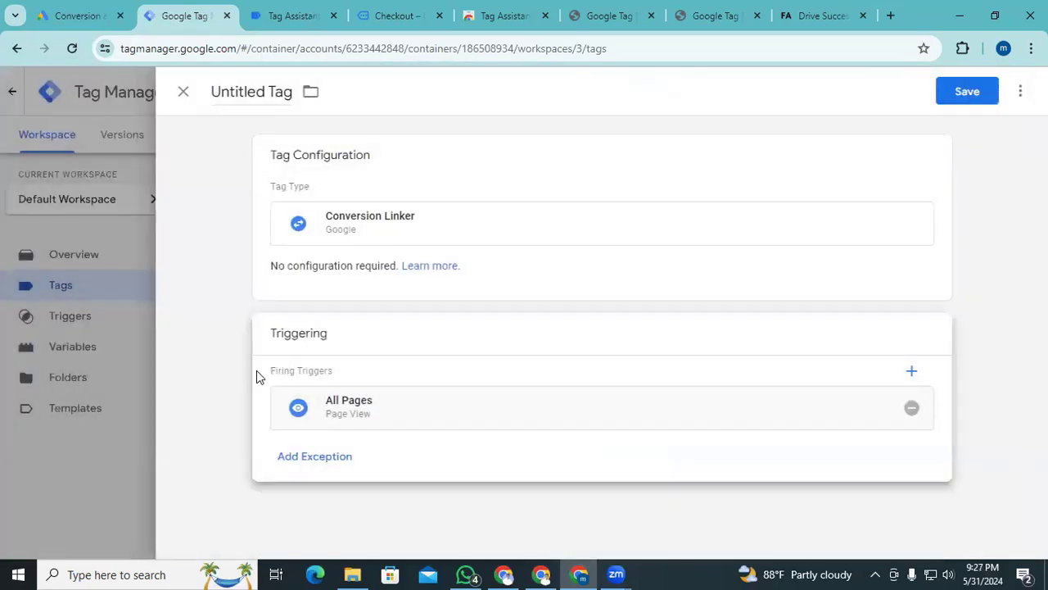
pyautogui.click(967, 91)
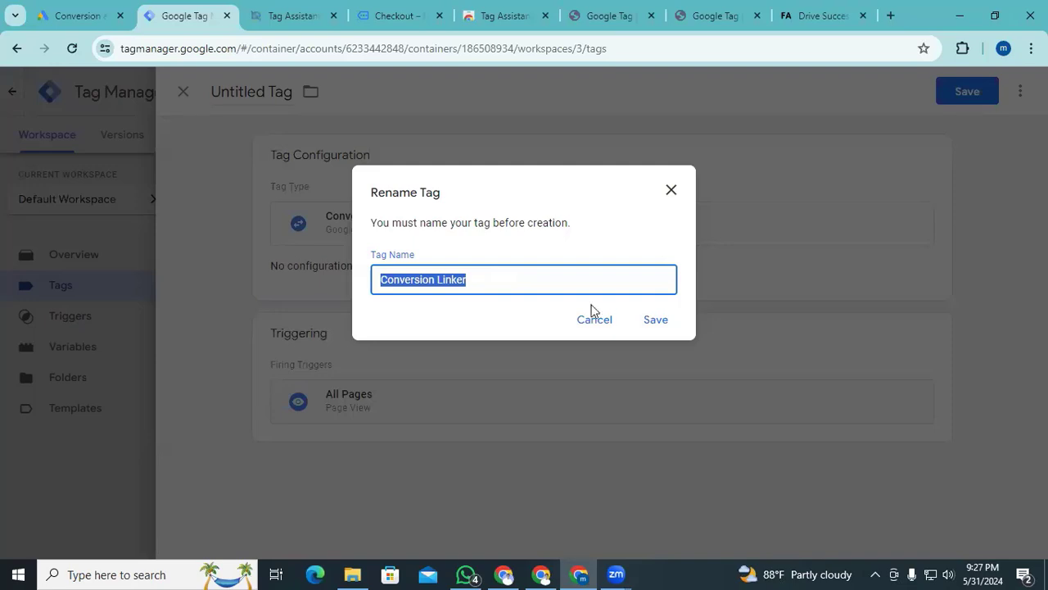
pyautogui.click(652, 328)
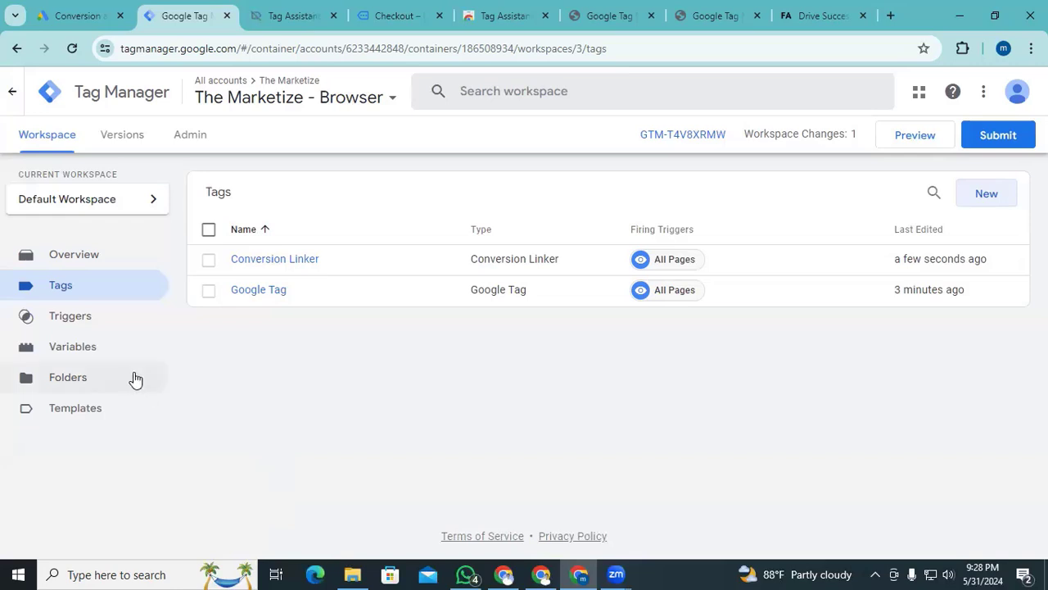
# - Create a new trigger of type Custom Event
pyautogui.click(92, 317)
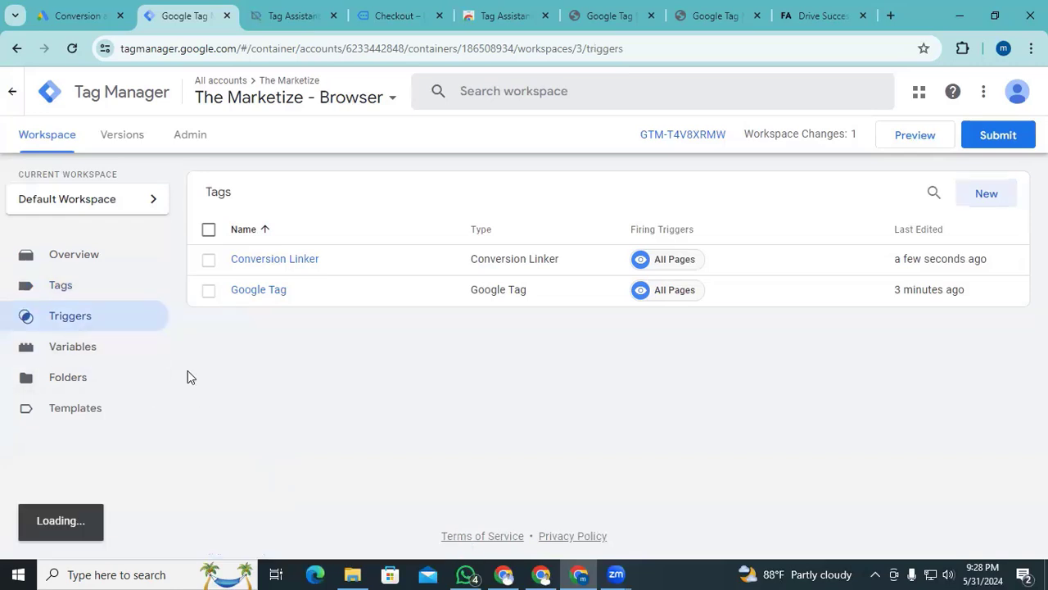
pyautogui.click(984, 200)
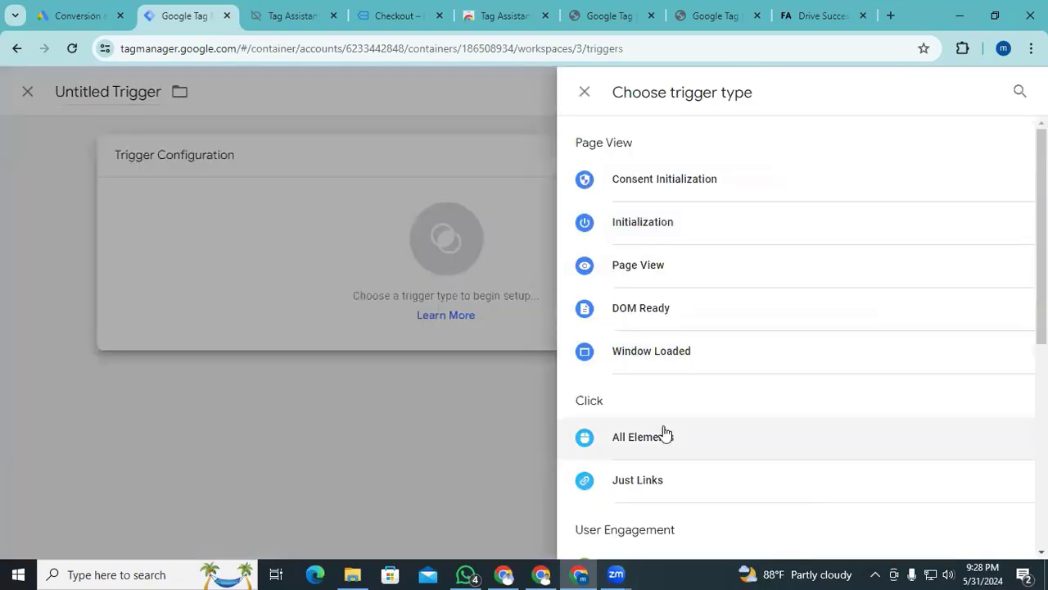
pyautogui.scroll(-5, 662, 438)
pyautogui.click(662, 402)
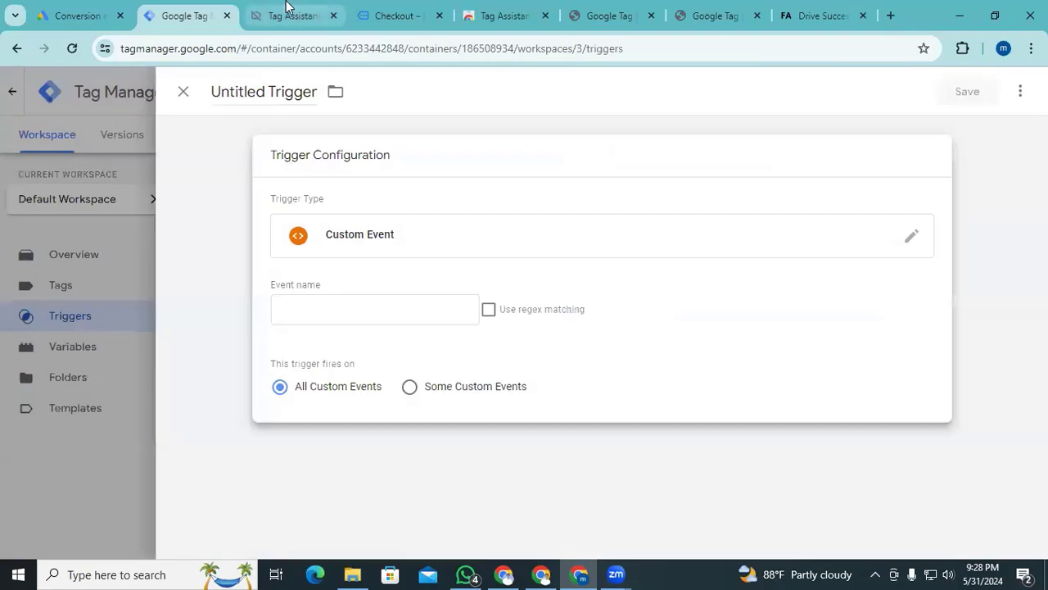
# - In Tag Assistant, review the purchase event's API call and copy its event name
pyautogui.click(286, 14)
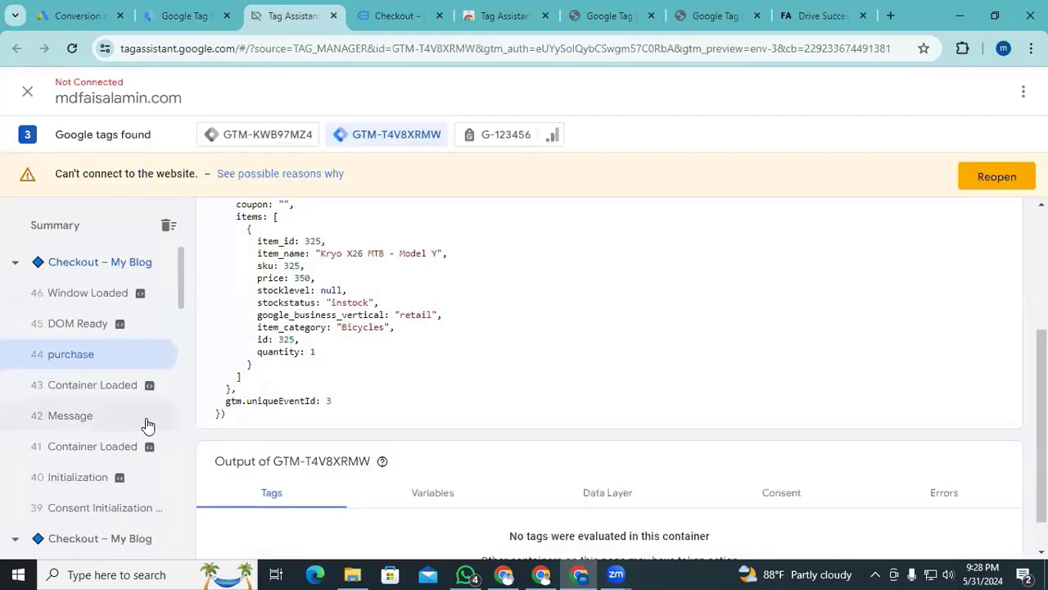
pyautogui.scroll(2, 386, 412)
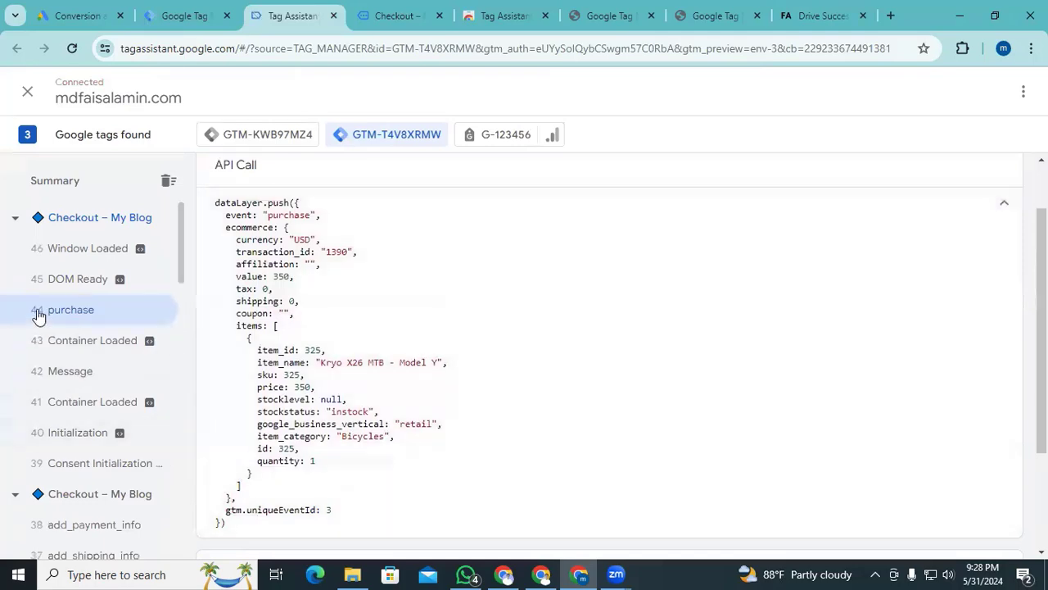
pyautogui.click(131, 315)
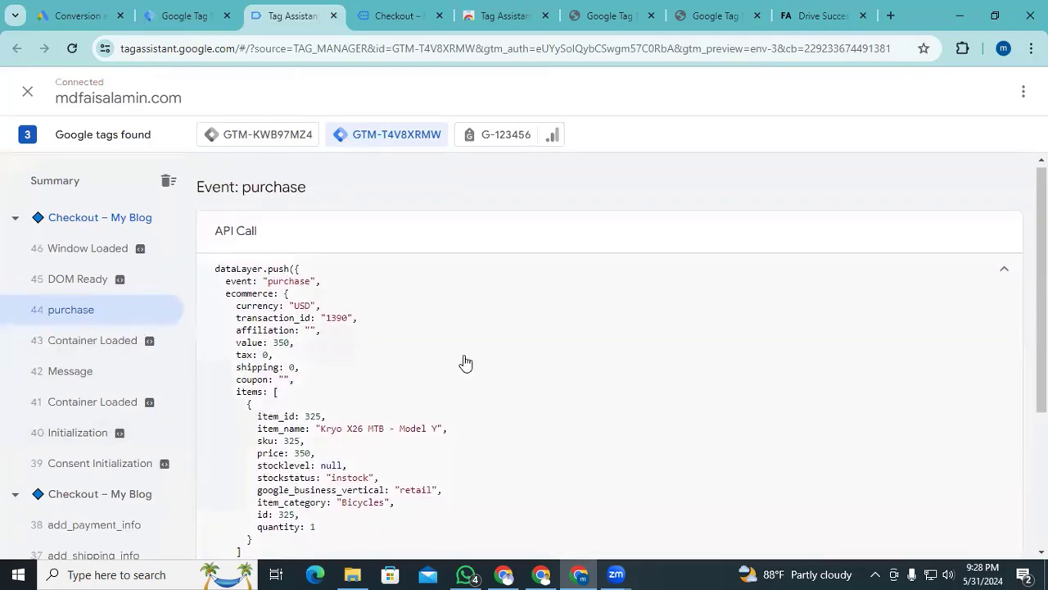
pyautogui.scroll(-3, 374, 333)
pyautogui.scroll(3, 374, 334)
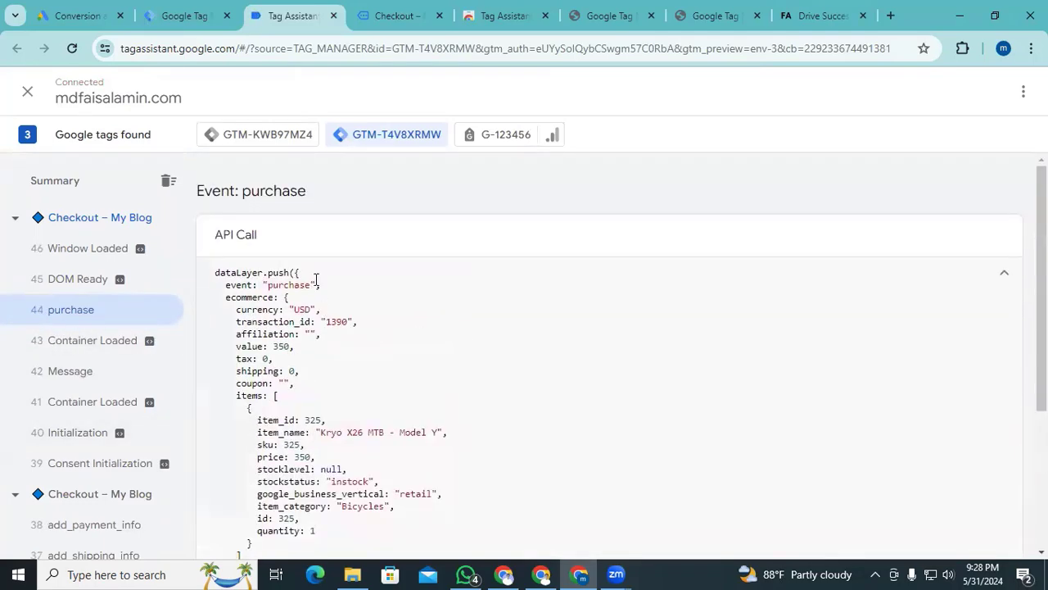
pyautogui.click(389, 276)
pyautogui.moveTo(353, 277); pyautogui.dragTo(344, 279)
pyautogui.hotkey('ctrl', 'c')
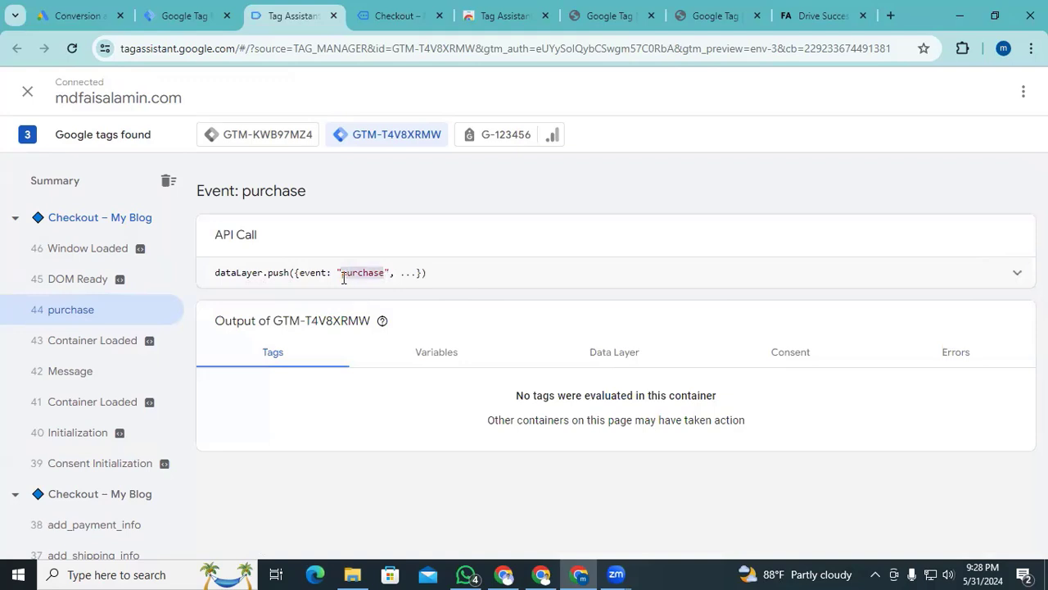
# - In the Tag Manager trigger, paste purchase as the event name, name the trigger Event - Purchase and save it
pyautogui.click(185, 16)
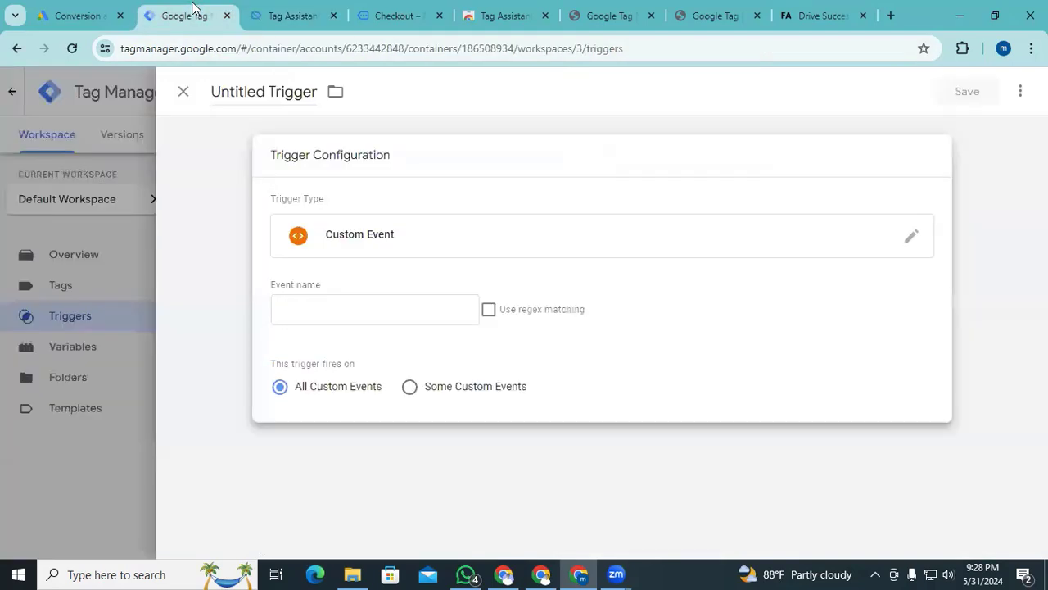
pyautogui.hotkey('ctrl', 'v')
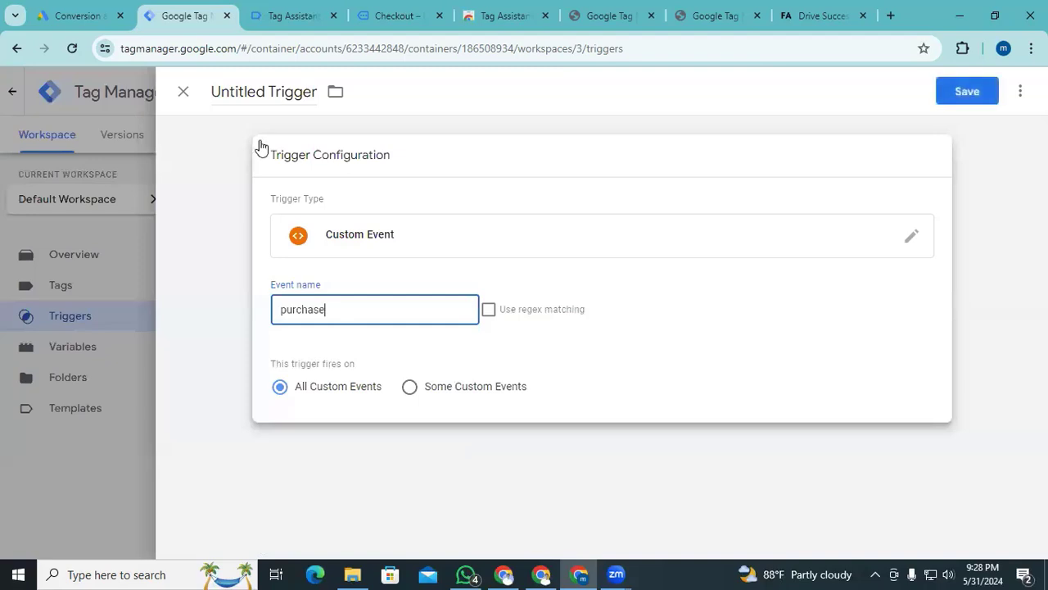
pyautogui.click(287, 90)
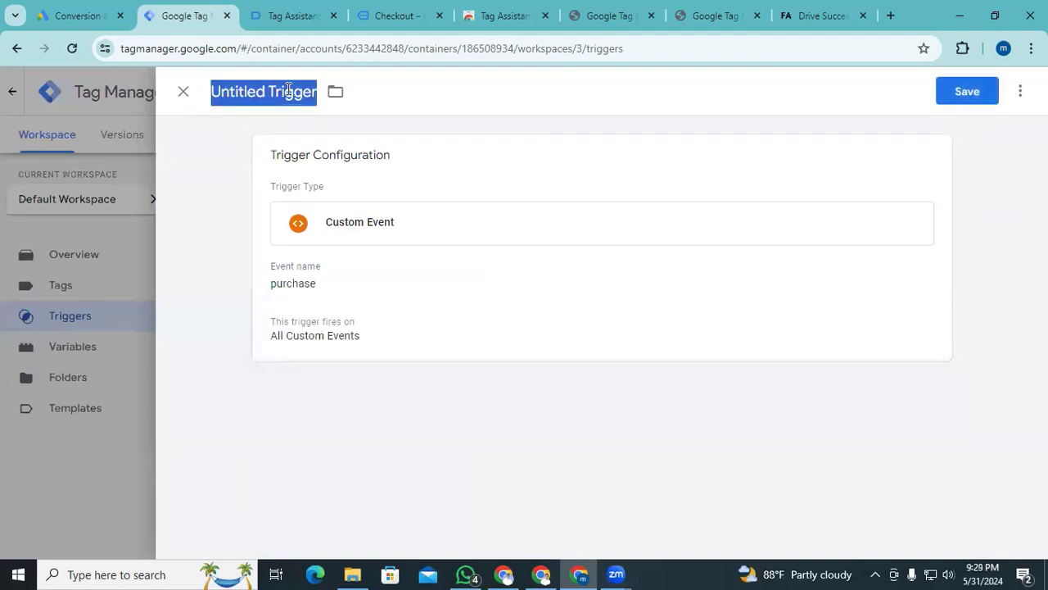
pyautogui.write('Event - Purchase')
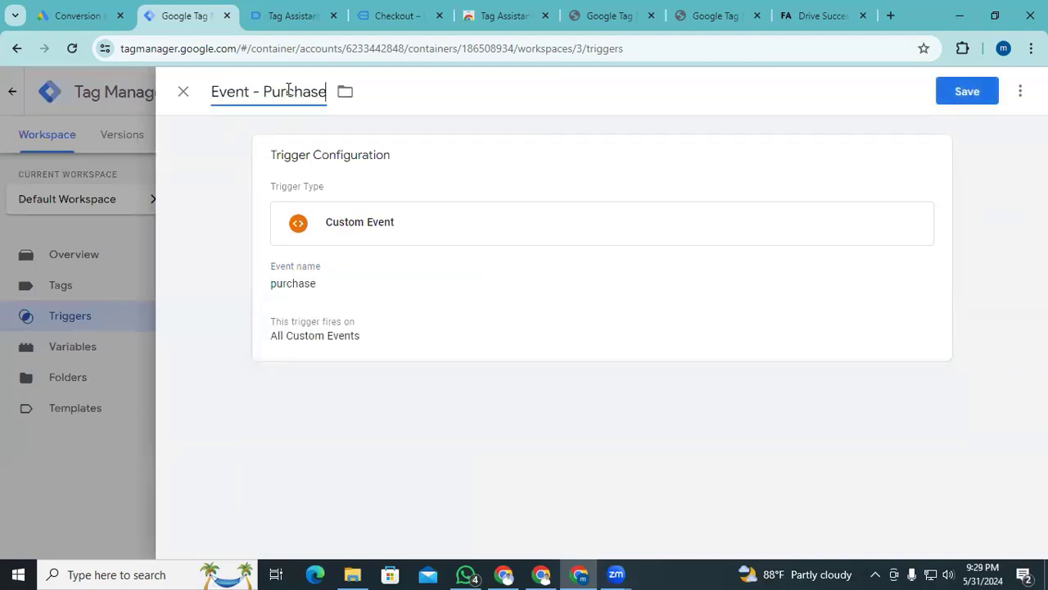
pyautogui.click(975, 91)
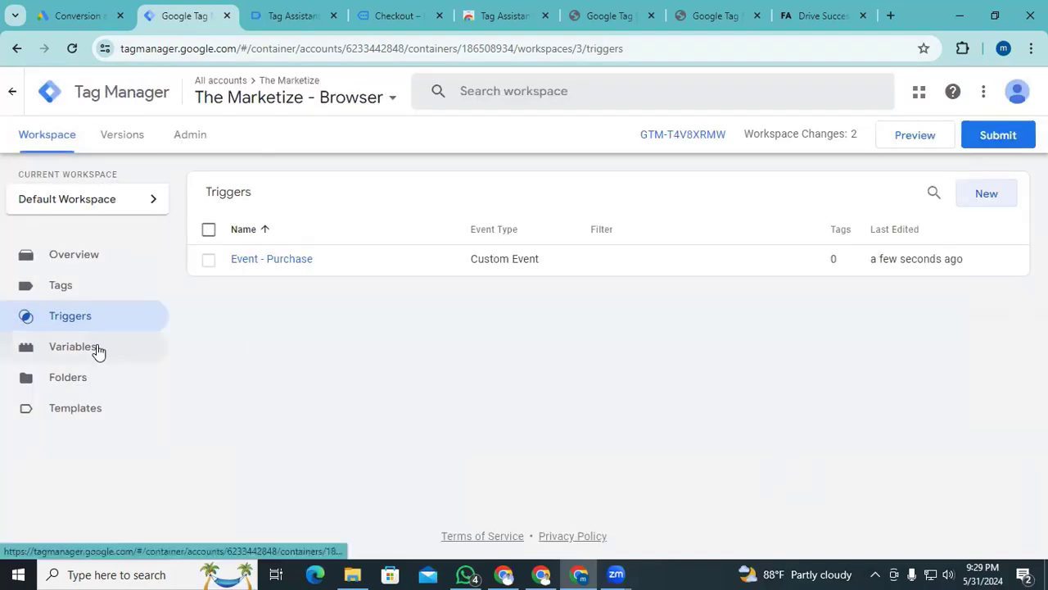
# - Open the Tag Manager variables, switch to Tag Assistant and examine the purchase event's data layer for order totals and customer billing fields
pyautogui.click(74, 347)
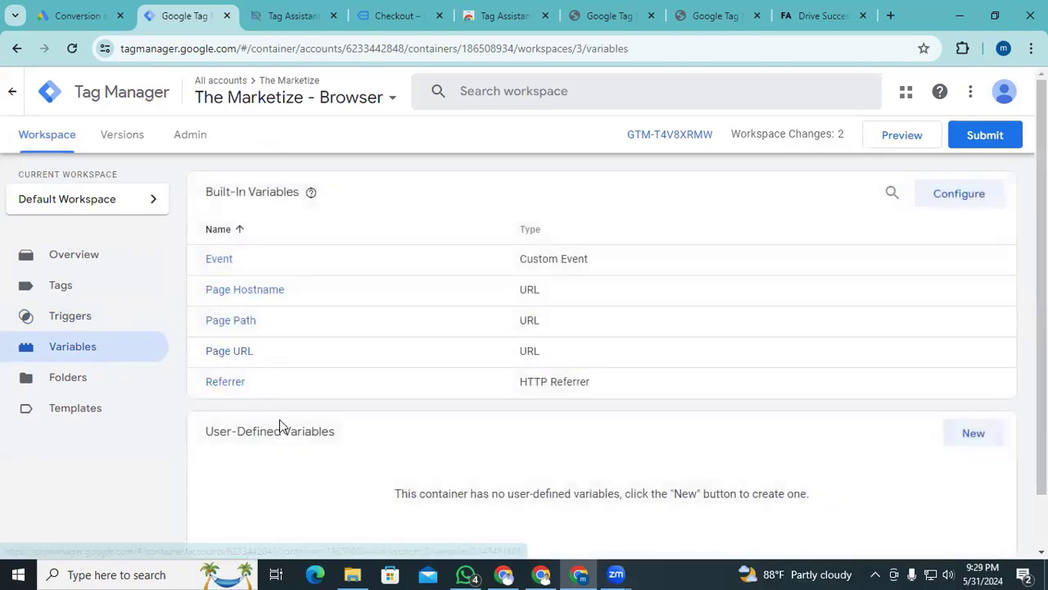
pyautogui.click(282, 12)
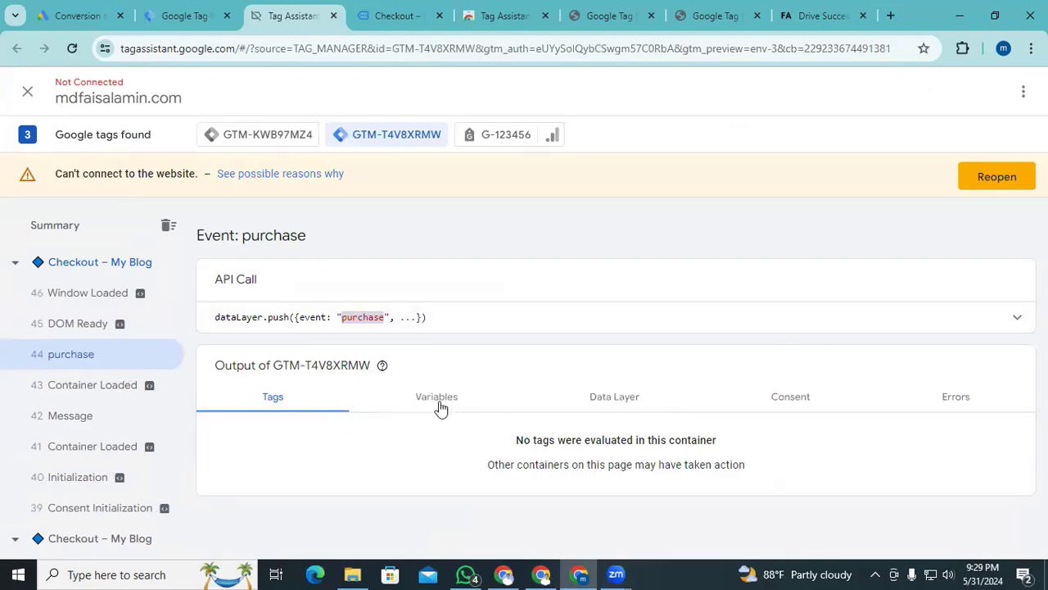
pyautogui.click(614, 400)
pyautogui.scroll(-3, 556, 390)
pyautogui.scroll(-4, 555, 390)
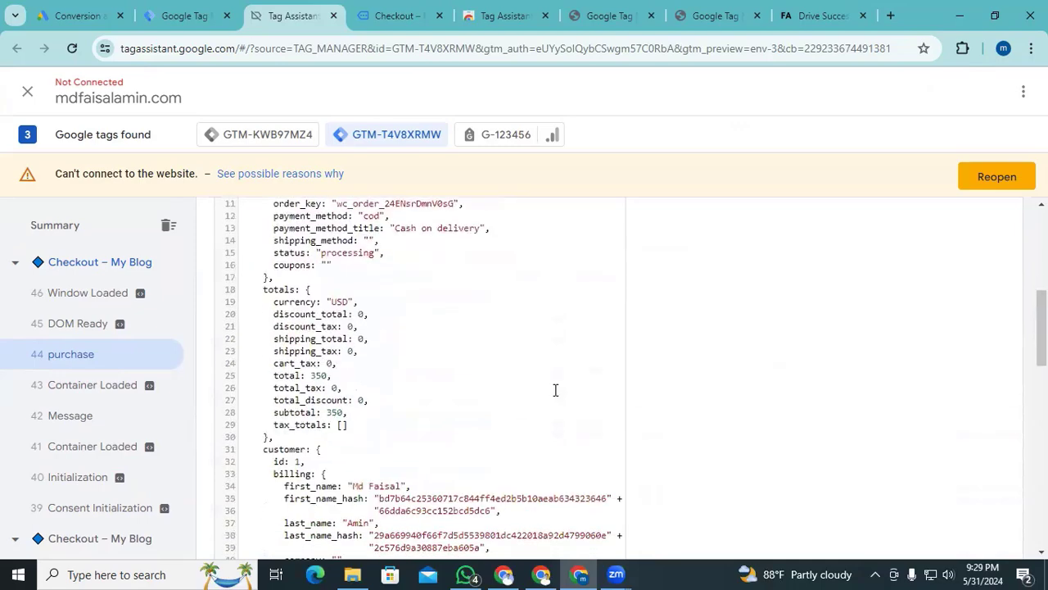
pyautogui.scroll(2, 555, 389)
pyautogui.scroll(2, 556, 388)
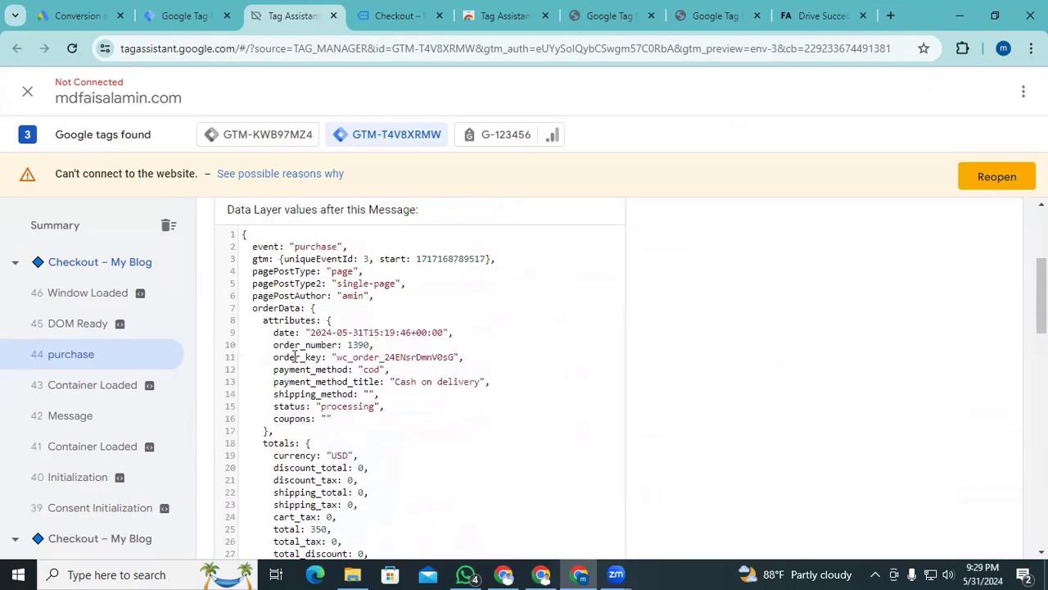
pyautogui.scroll(-5, 449, 388)
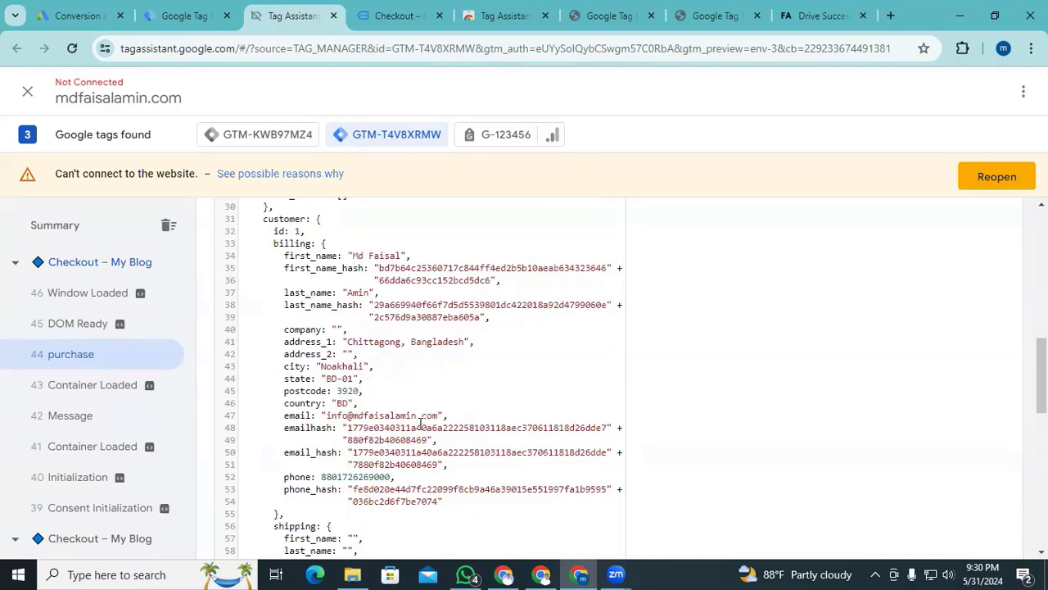
pyautogui.scroll(3, 422, 424)
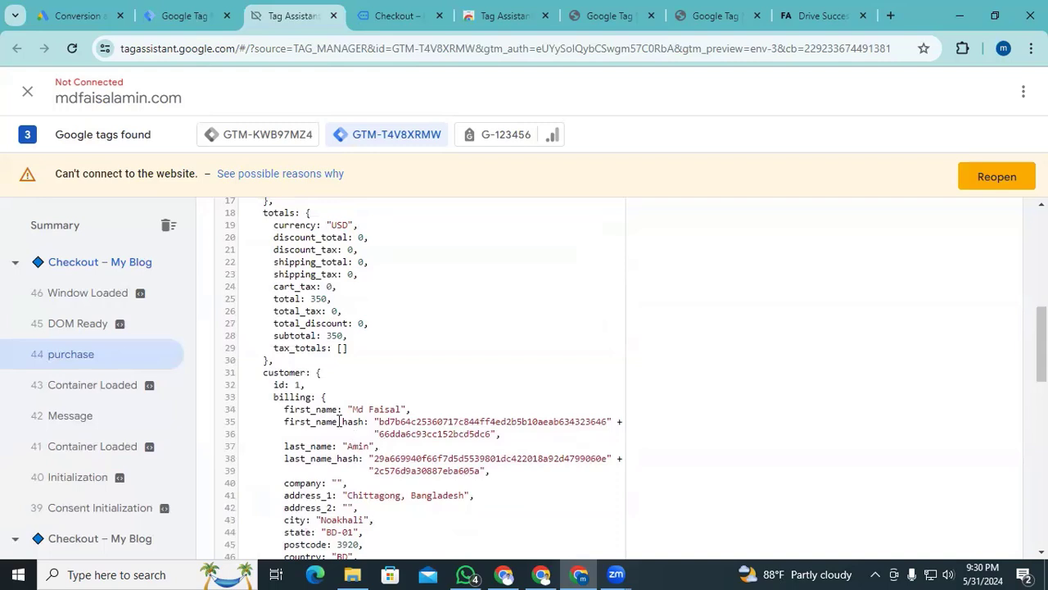
pyautogui.moveTo(336, 410); pyautogui.dragTo(285, 415)
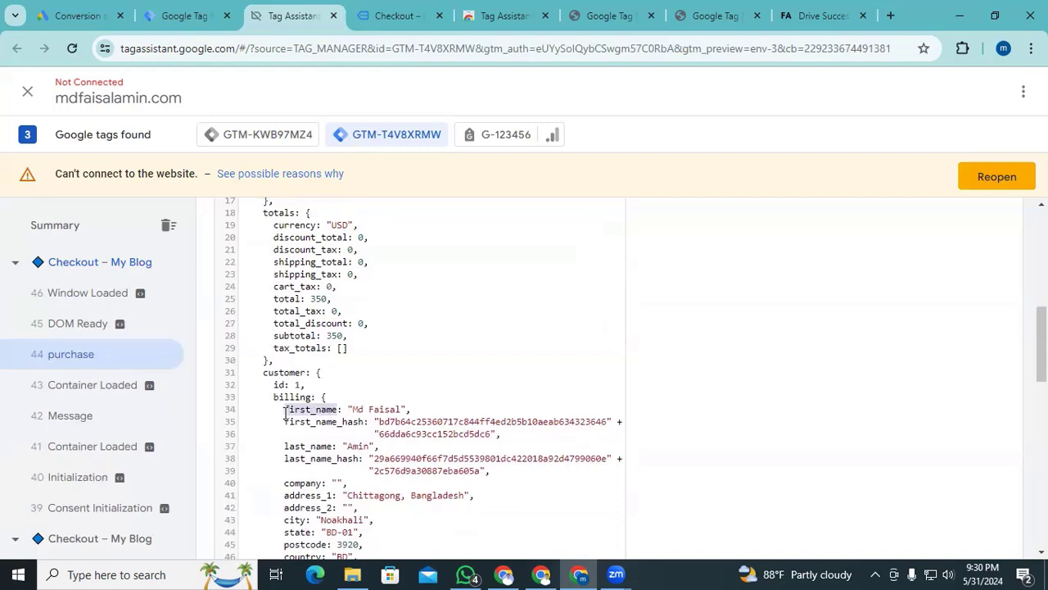
pyautogui.scroll(4, 264, 436)
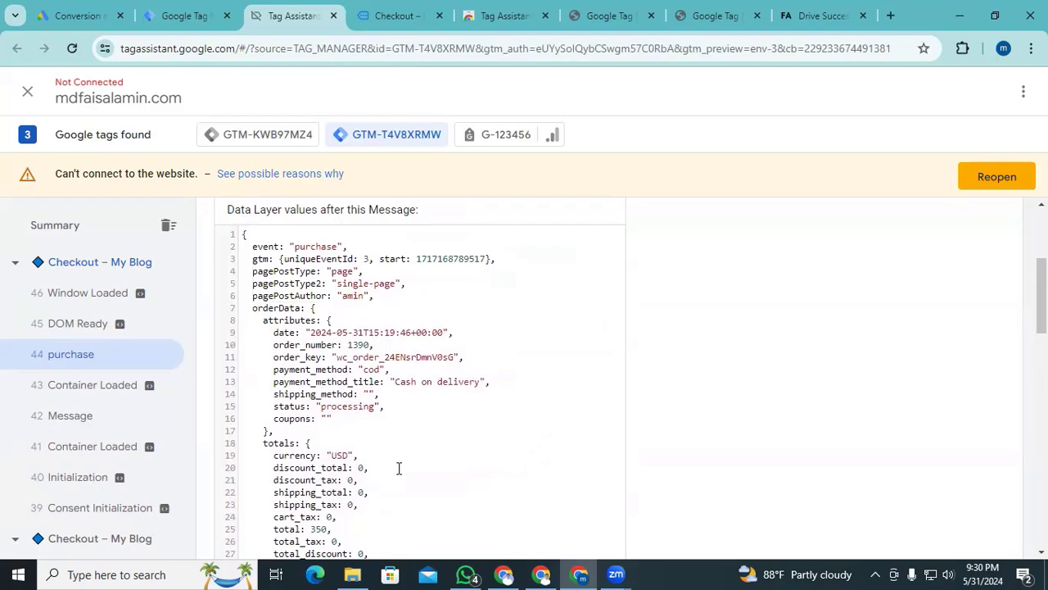
pyautogui.scroll(-3, 366, 376)
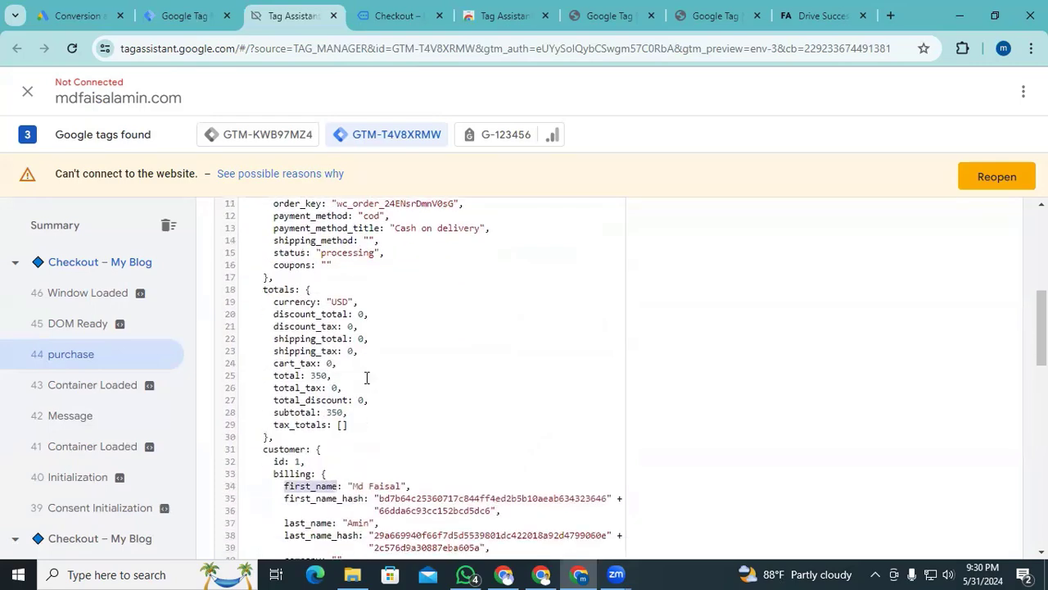
pyautogui.scroll(-2, 277, 443)
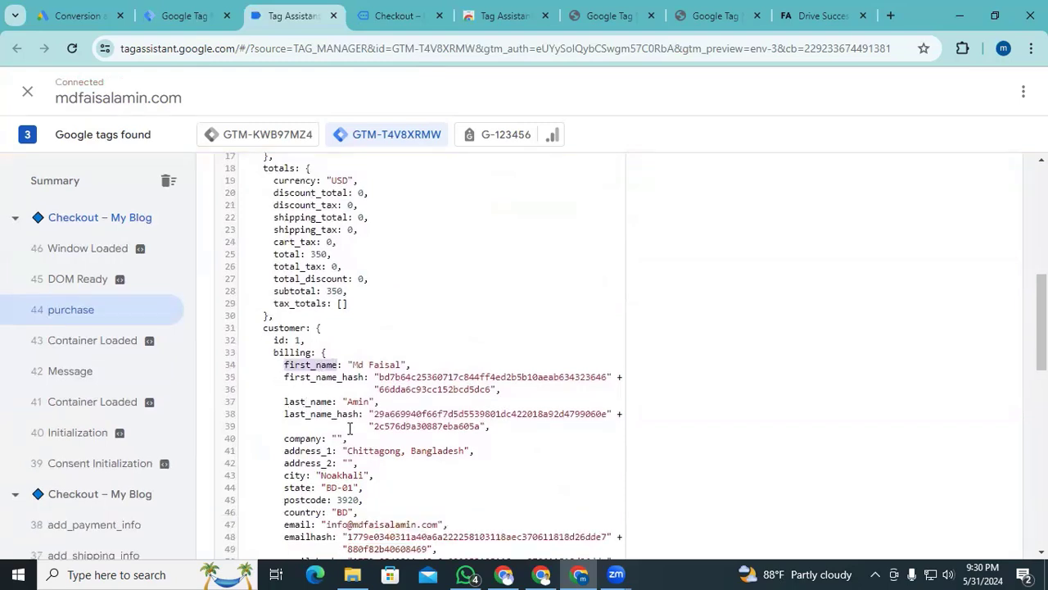
pyautogui.scroll(2, 358, 432)
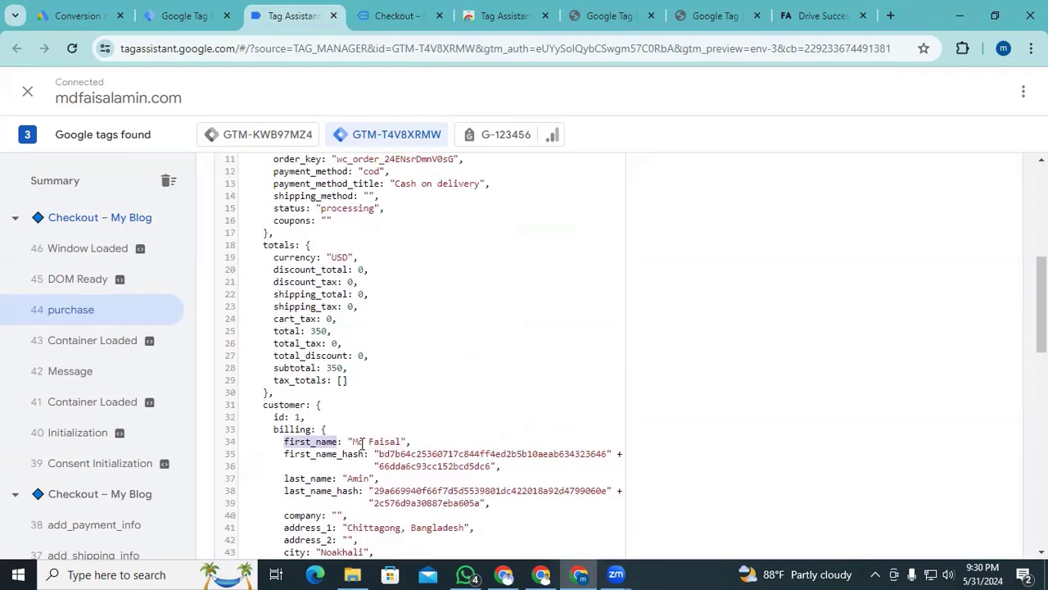
pyautogui.scroll(3, 363, 442)
# - In Tag Manager, create a new user-defined variable of type Data Layer Variable
pyautogui.click(164, 18)
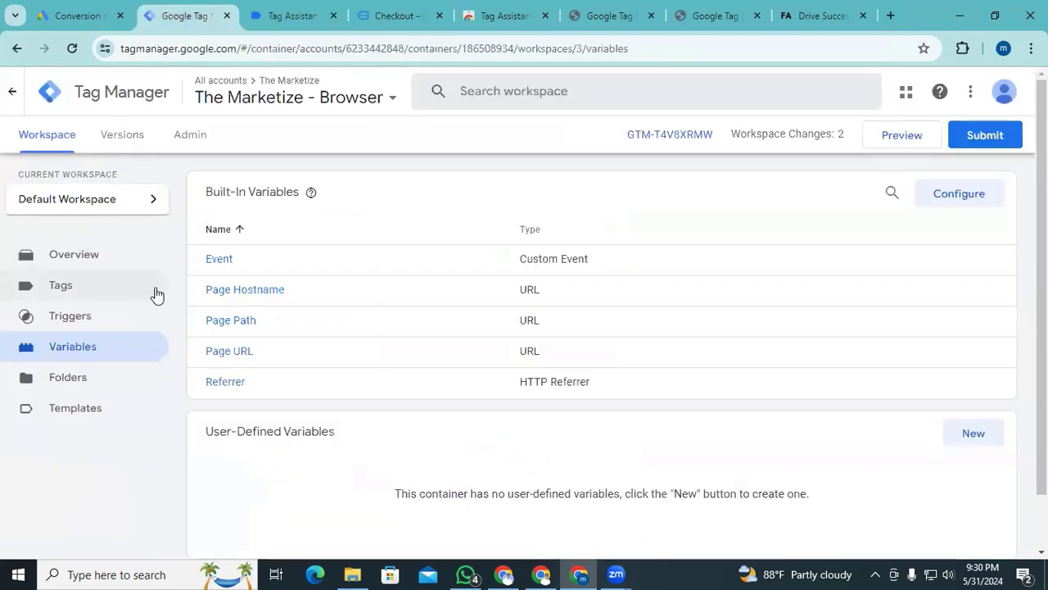
pyautogui.click(974, 434)
pyautogui.click(603, 236)
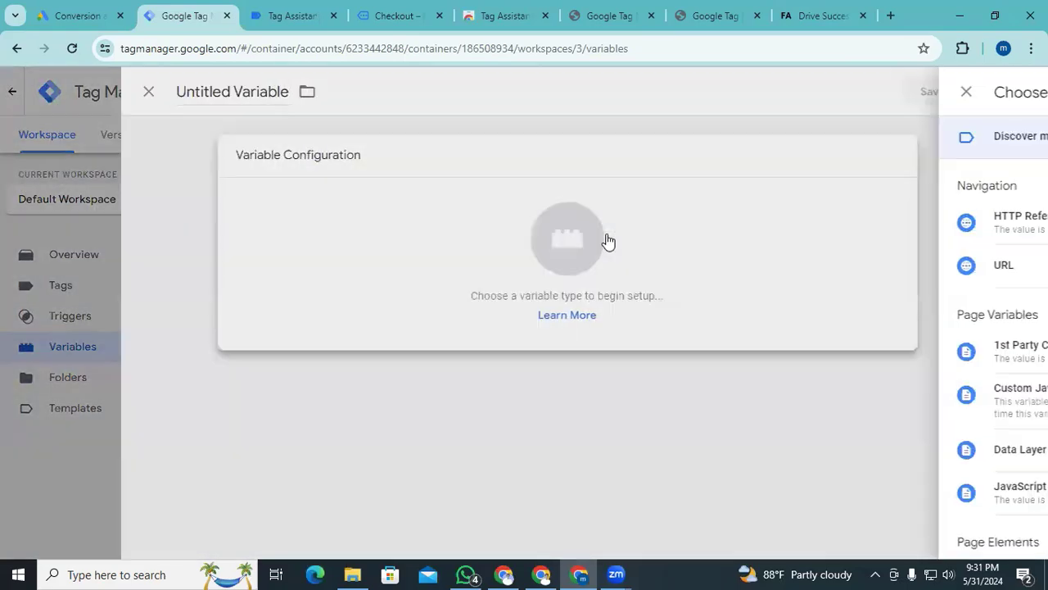
pyautogui.scroll(-3, 711, 438)
pyautogui.scroll(1, 704, 409)
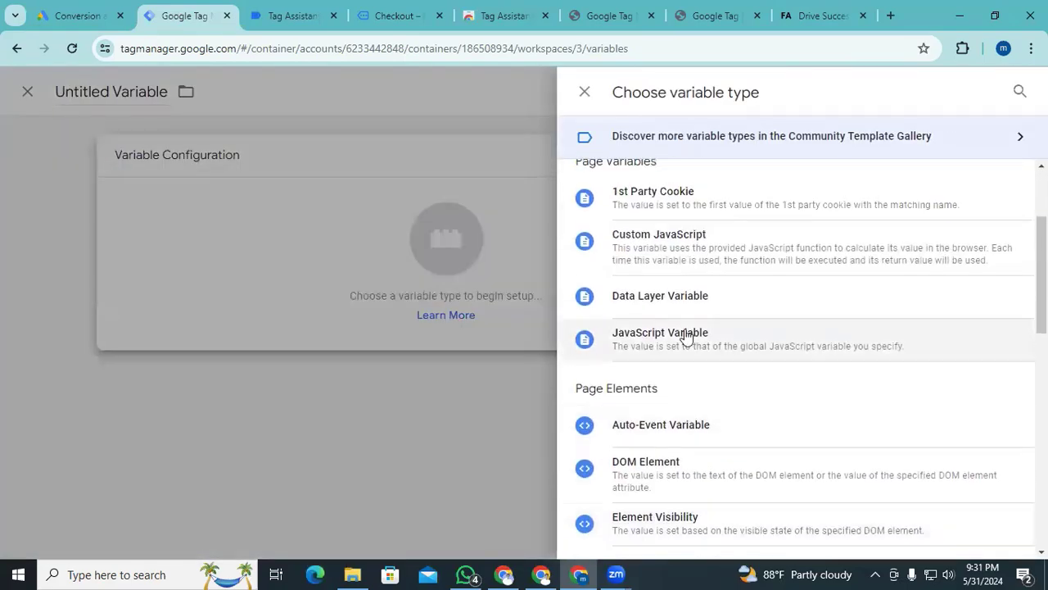
pyautogui.click(685, 305)
pyautogui.click(365, 303)
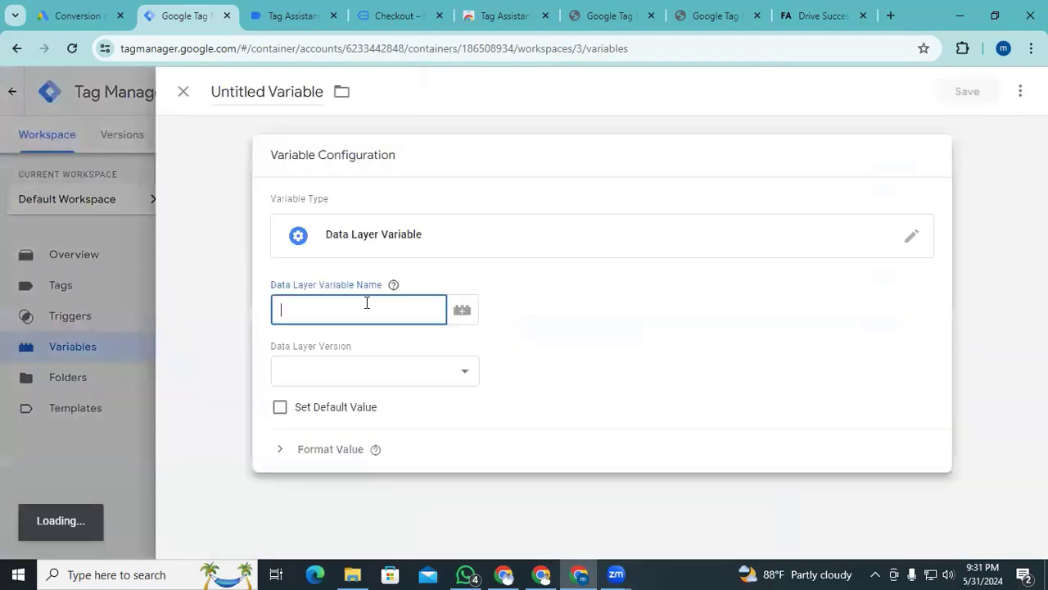
# - Copy the orderData key from the purchase data layer in Tag Assistant and enter orderData. as the data layer variable name in Tag Manager
pyautogui.click(290, 16)
pyautogui.scroll(2, 334, 357)
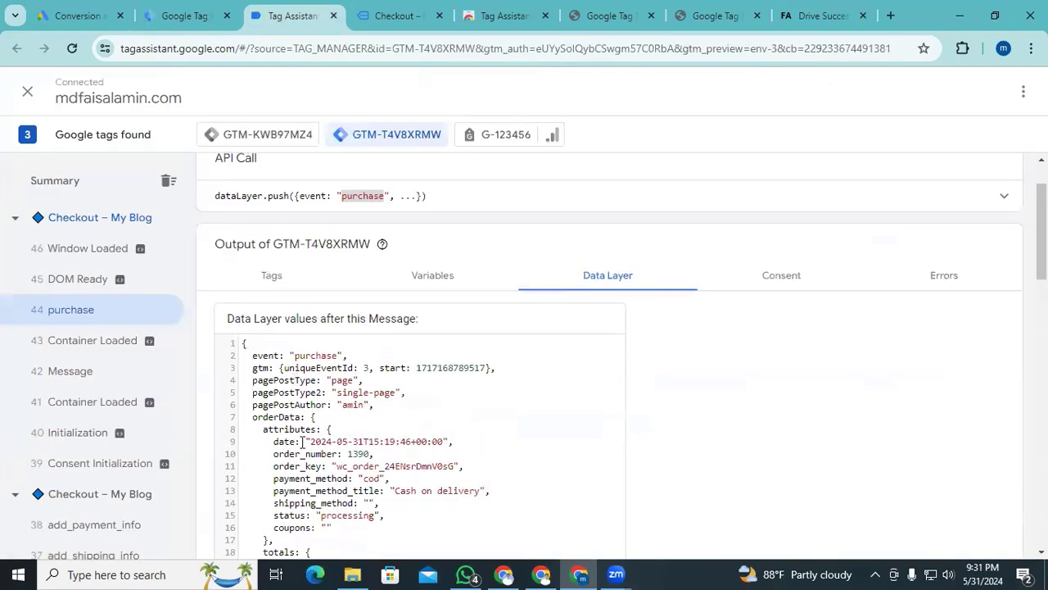
pyautogui.scroll(-1, 299, 416)
pyautogui.moveTo(300, 387); pyautogui.dragTo(252, 389)
pyautogui.hotkey('ctrl', 'c')
pyautogui.click(176, 15)
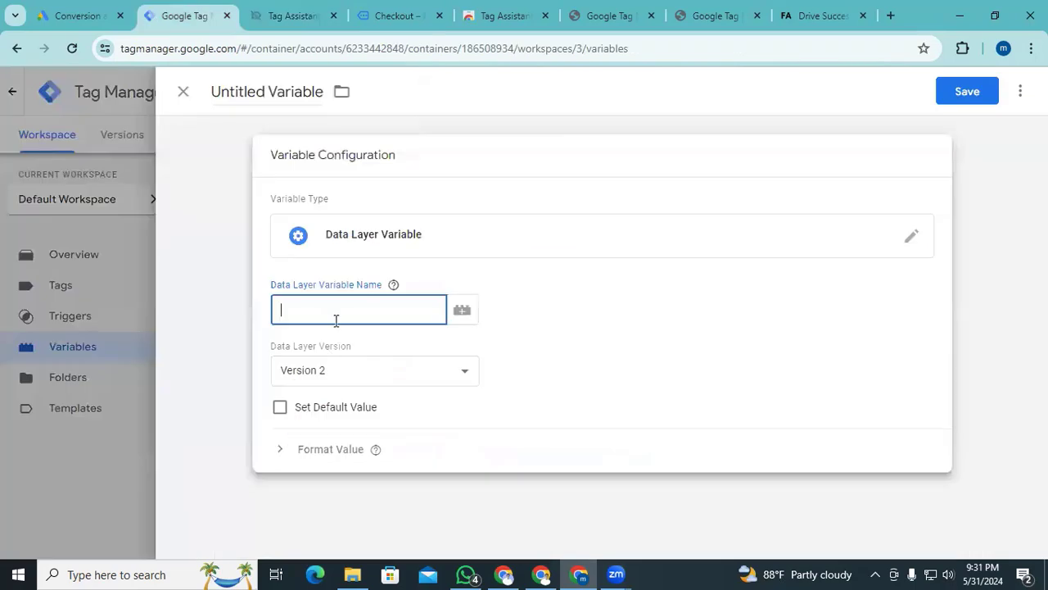
pyautogui.hotkey('ctrl', 'v')
pyautogui.write('.')
# - Extend the data layer variable name to orderData.customer.billing. using the customer and billing keys copied from Tag Assistant
pyautogui.click(291, 16)
pyautogui.scroll(-3, 303, 393)
pyautogui.doubleClick(292, 447)
pyautogui.hotkey('ctrl', 'c')
pyautogui.click(187, 16)
pyautogui.hotkey('ctrl', 'v')
pyautogui.click(289, 15)
pyautogui.scroll(-1, 313, 396)
pyautogui.doubleClick(297, 397)
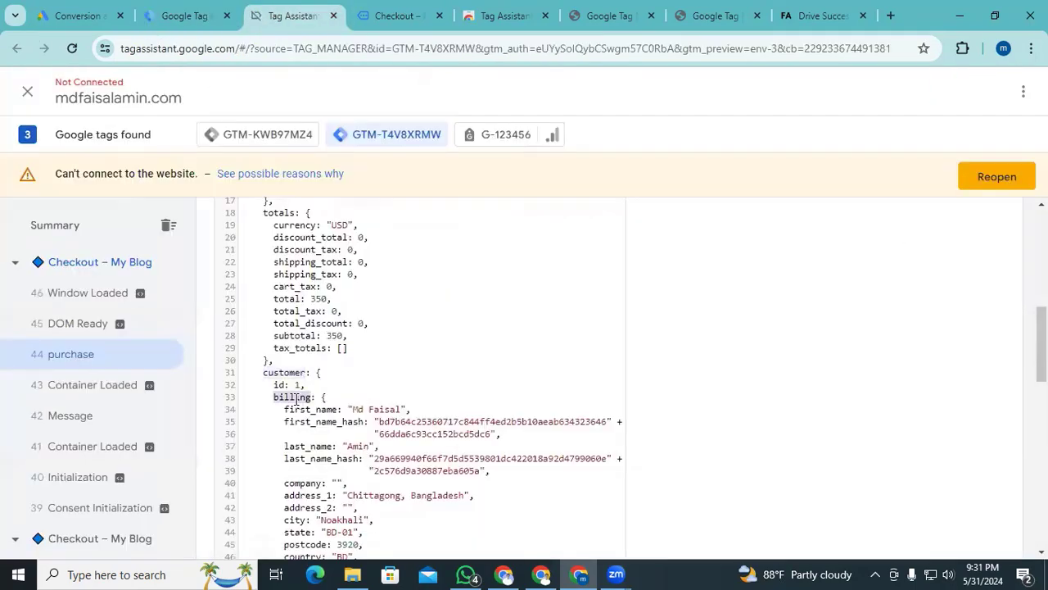
pyautogui.hotkey('ctrl', 'c')
pyautogui.click(184, 11)
pyautogui.hotkey('ctrl', 'v')
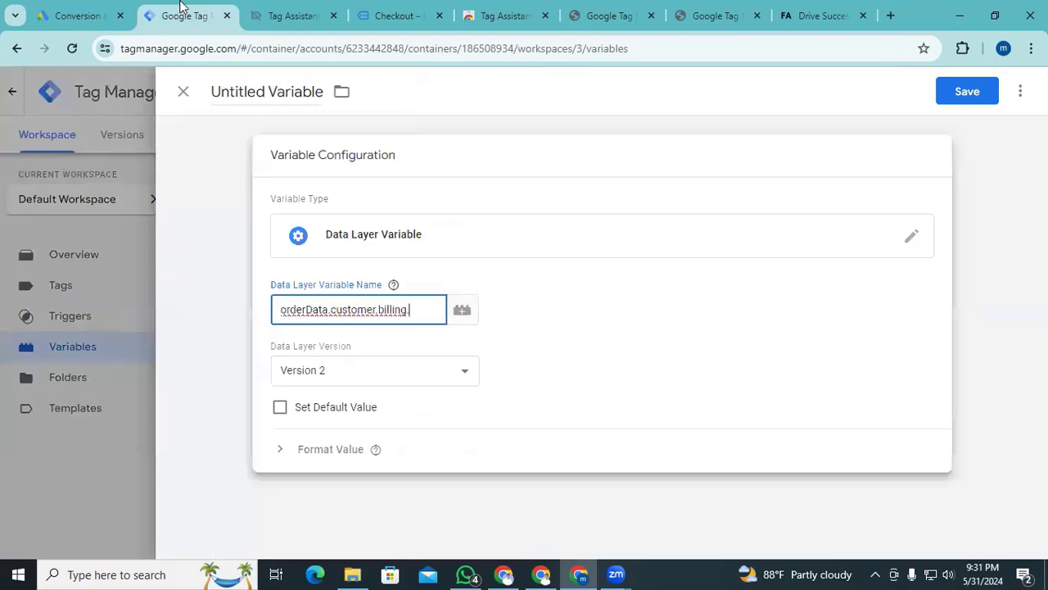
# - Append the billing key first_name from Tag Assistant to the data layer variable name, title the variable dlv - First Name and save it
pyautogui.click(291, 16)
pyautogui.scroll(-3, 328, 303)
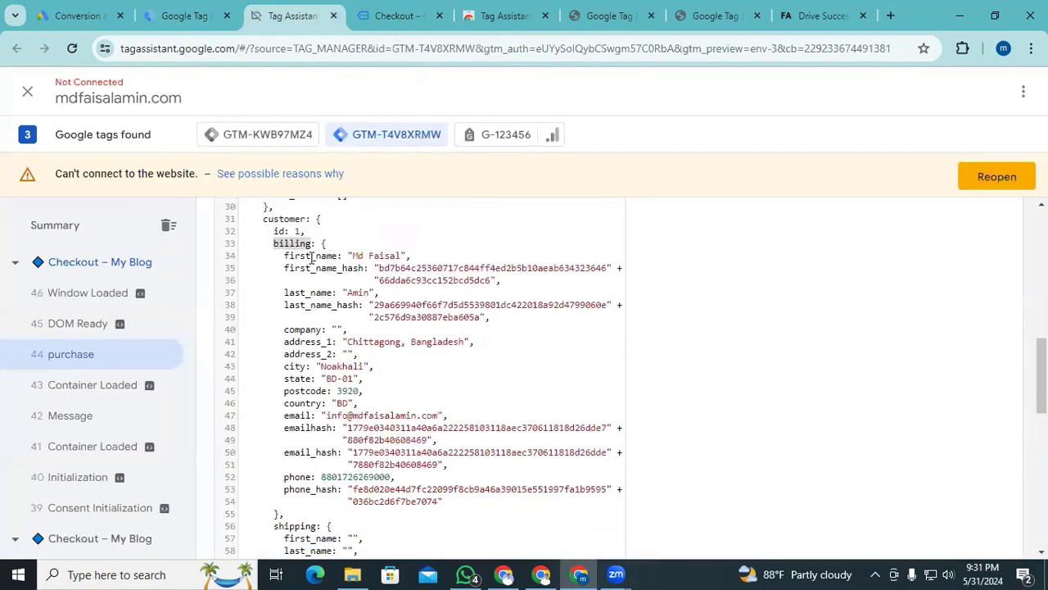
pyautogui.doubleClick(312, 257)
pyautogui.click(200, 16)
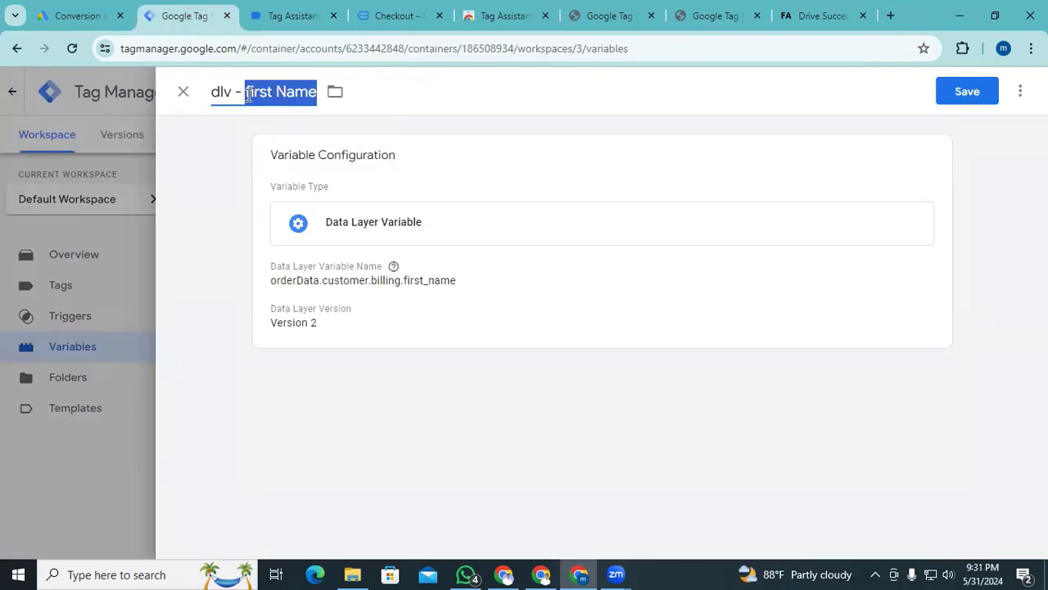
pyautogui.write('First Name')
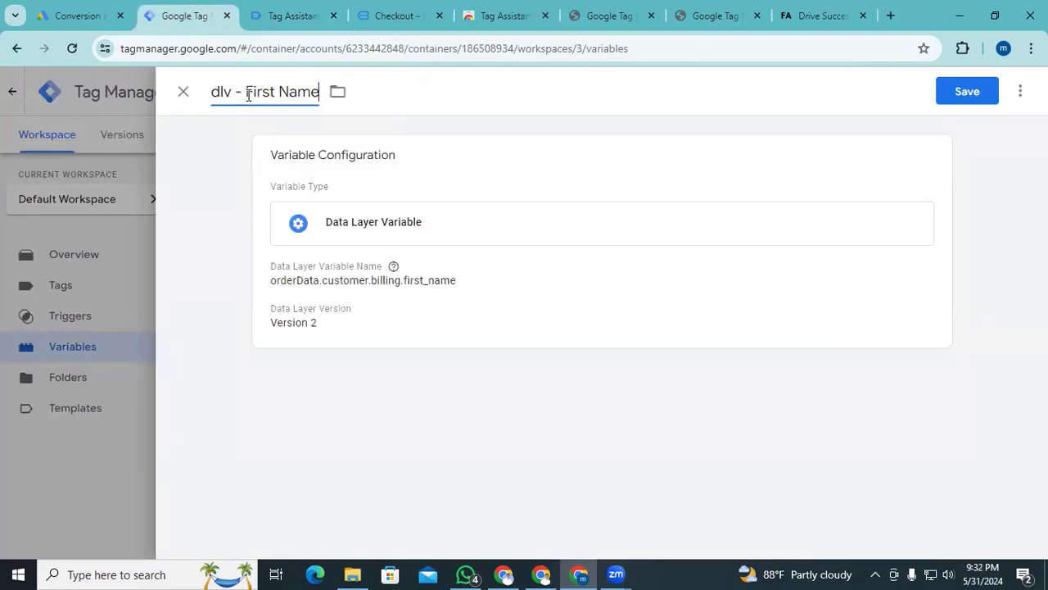
pyautogui.click(967, 92)
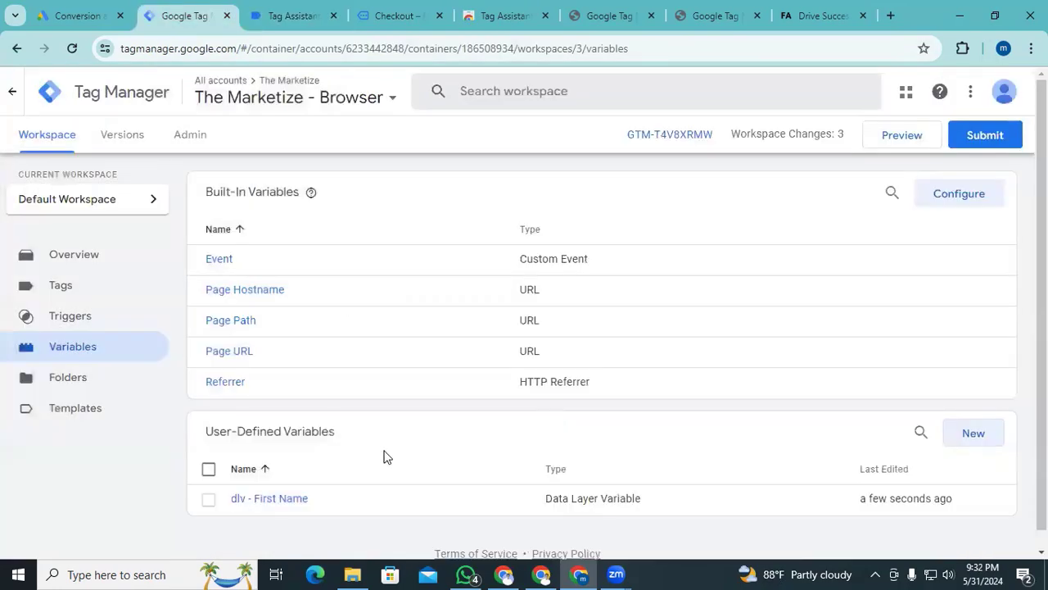
# - Duplicate the dlv - First Name variable and title the copy dlv -Last Name
pyautogui.scroll(-1, 644, 480)
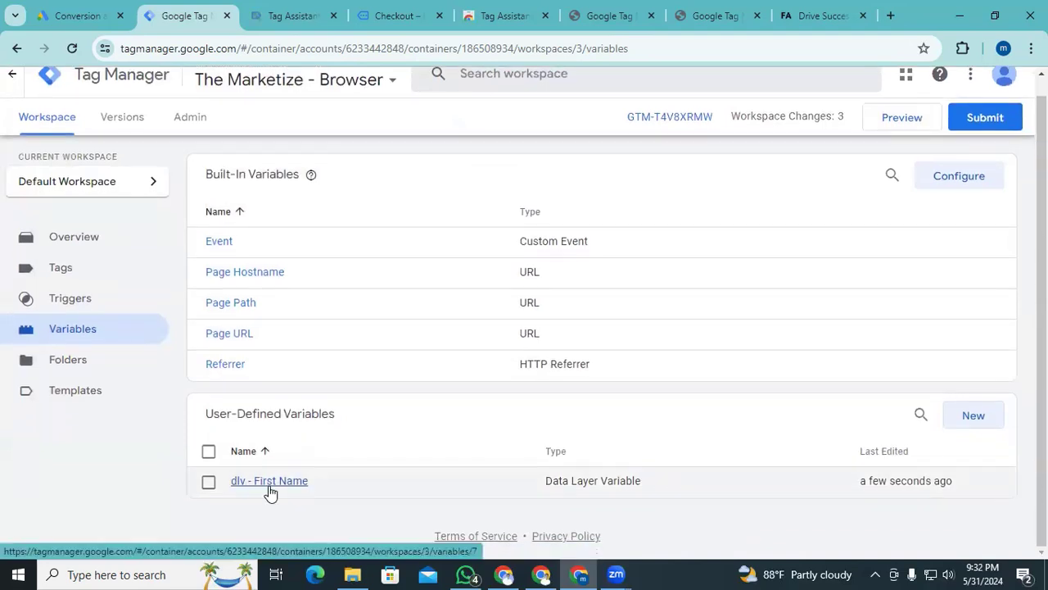
pyautogui.click(271, 492)
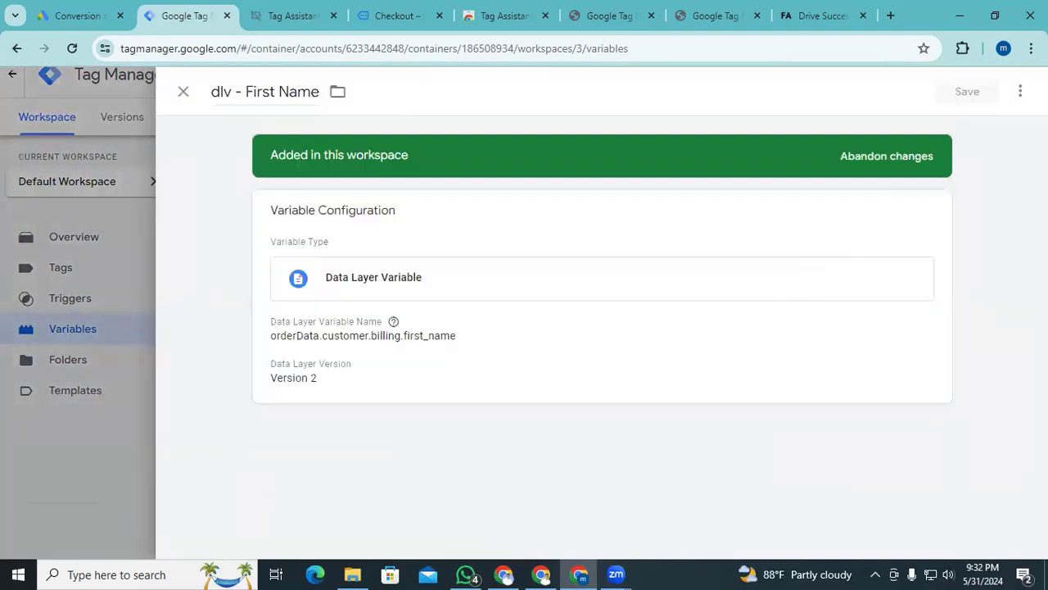
pyautogui.click(1021, 91)
pyautogui.click(971, 129)
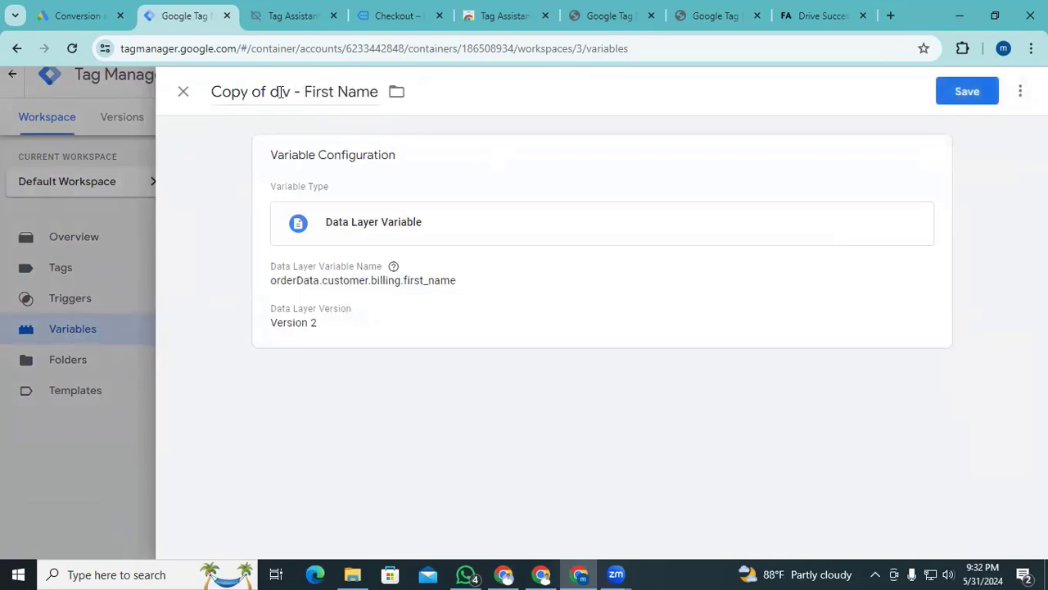
pyautogui.moveTo(270, 92); pyautogui.dragTo(180, 98)
pyautogui.press('BackSpace')
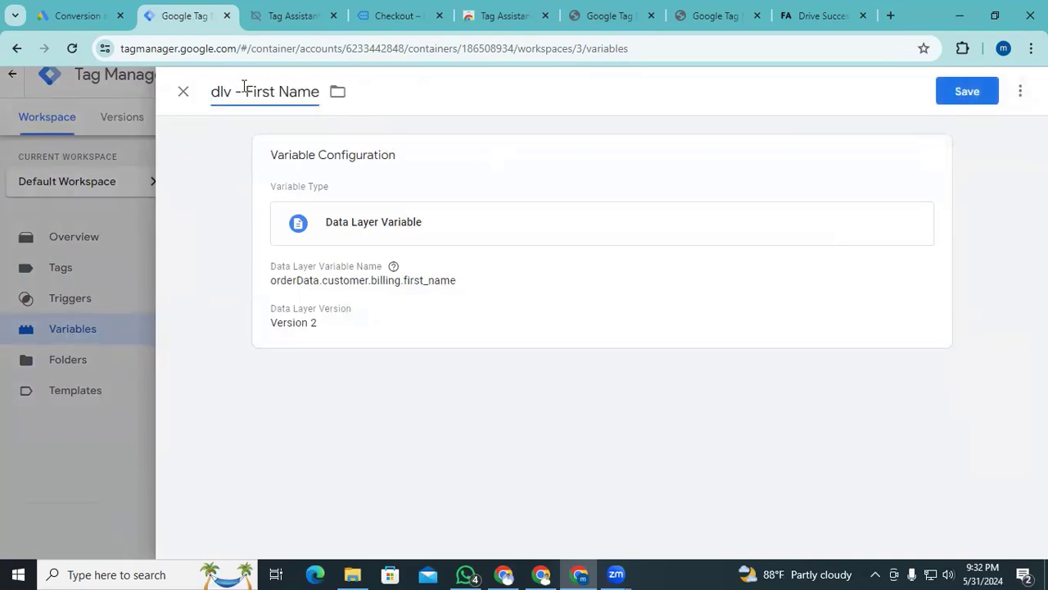
pyautogui.moveTo(245, 92); pyautogui.dragTo(322, 96)
pyautogui.write('La')
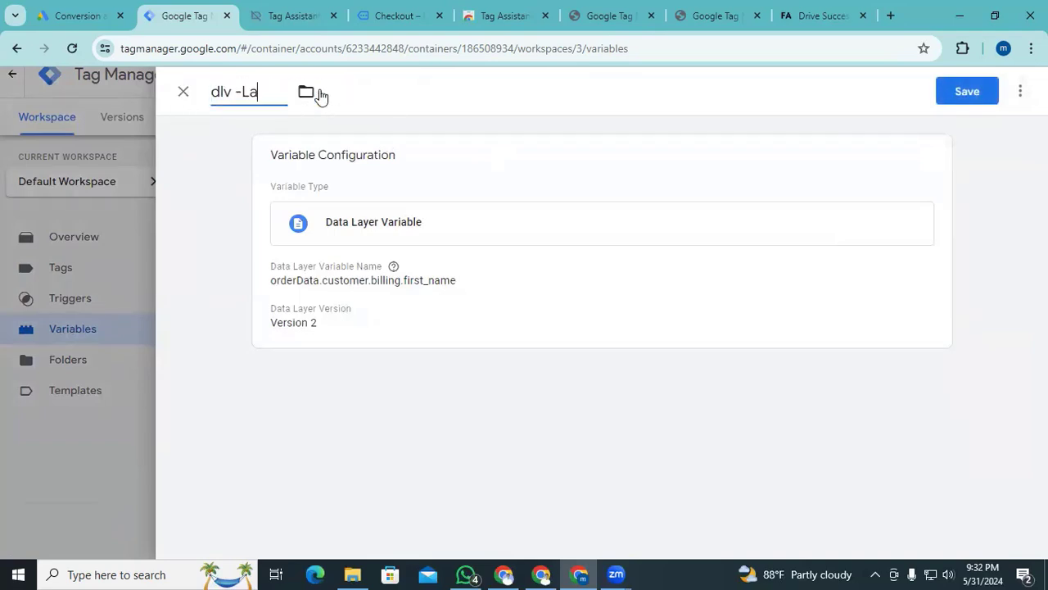
pyautogui.write('st Name')
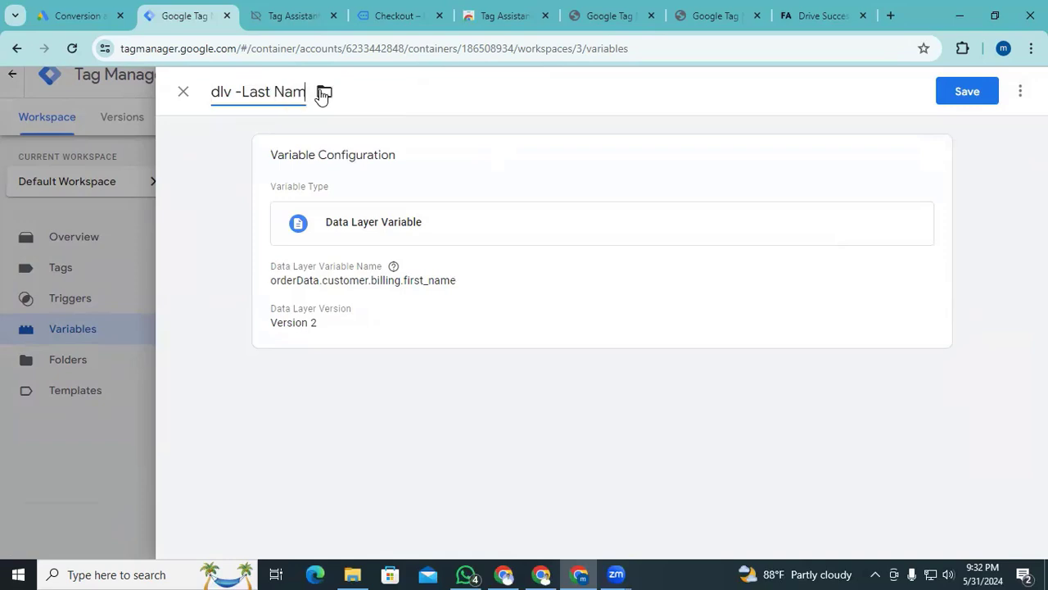
# - Copy the last_name key from Tag Assistant, set the copy's data layer variable name to orderData.customer.billing.last_name and save it
pyautogui.click(308, 23)
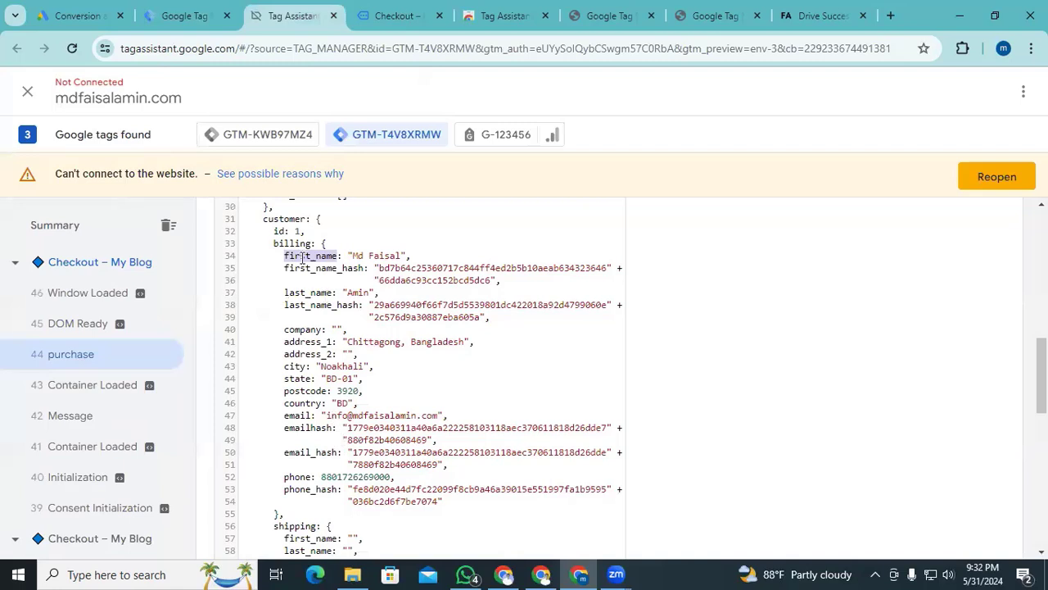
pyautogui.moveTo(284, 292); pyautogui.dragTo(334, 291)
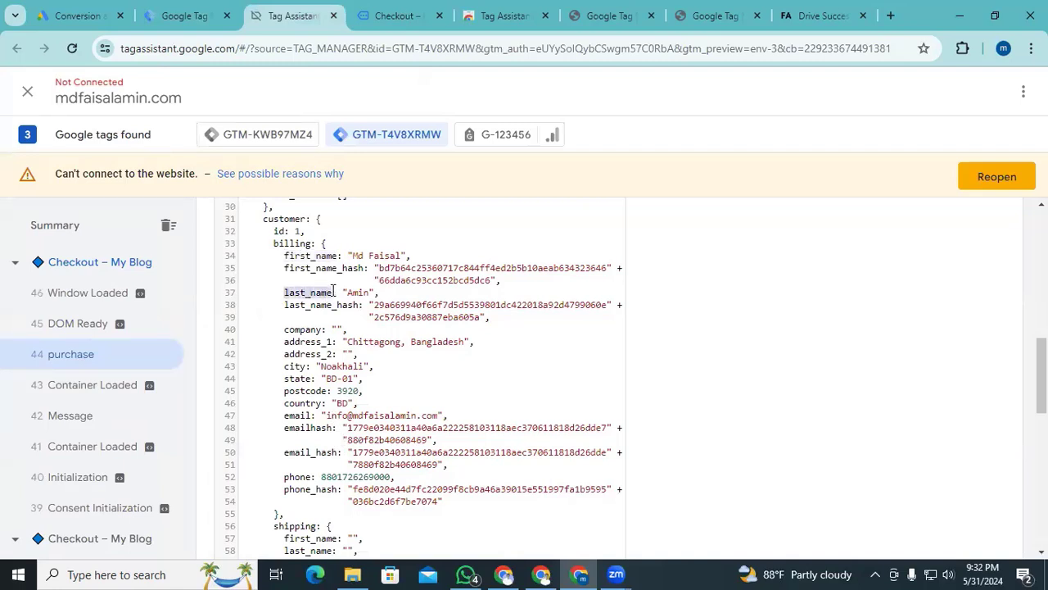
pyautogui.hotkey('ctrl', 'shift', 'Tab')
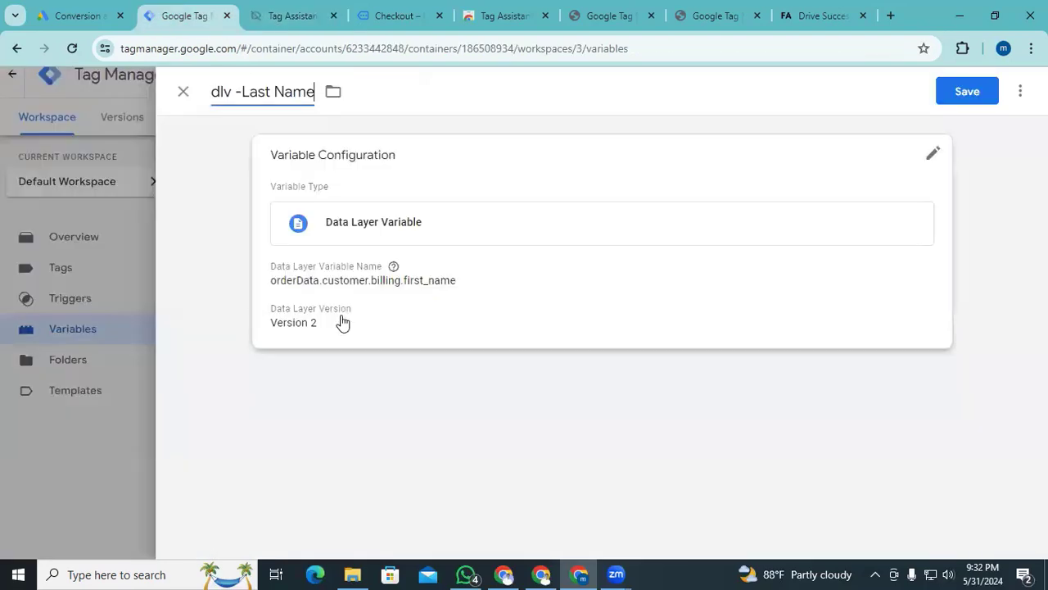
pyautogui.click(439, 319)
pyautogui.moveTo(410, 310); pyautogui.dragTo(439, 311)
pyautogui.hotkey('ctrl', 'v')
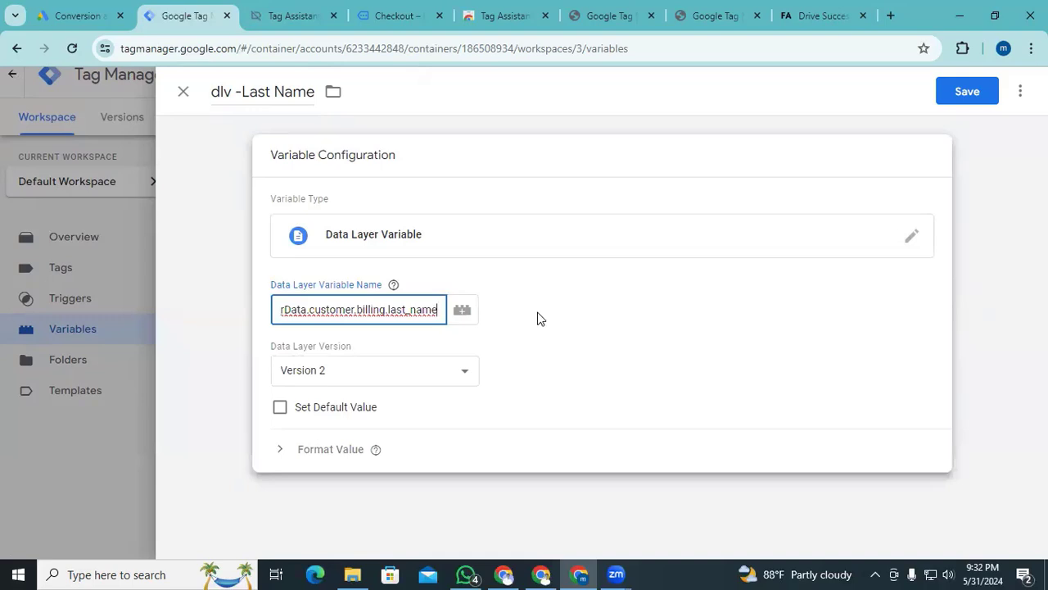
pyautogui.click(968, 92)
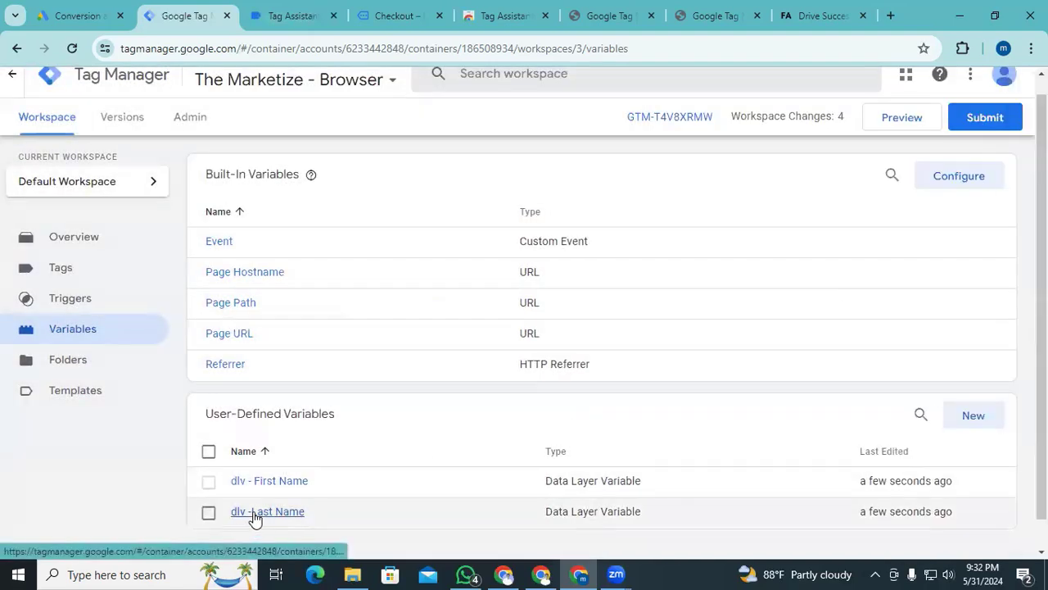
# - Duplicate the dlv -Last Name variable and copy the billing key city from the purchase event in Tag Assistant
pyautogui.click(254, 516)
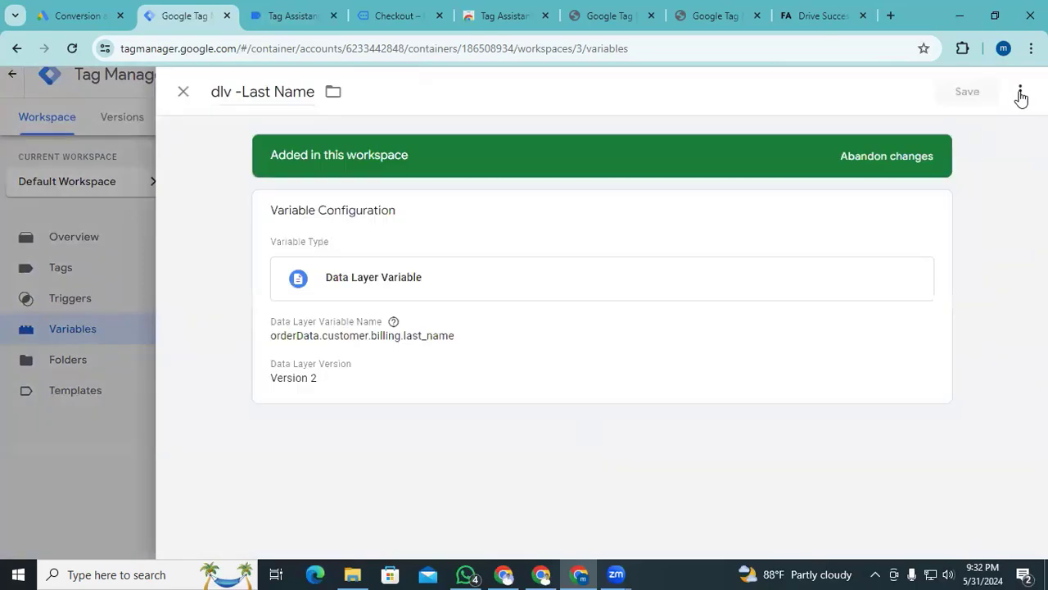
pyautogui.click(1021, 93)
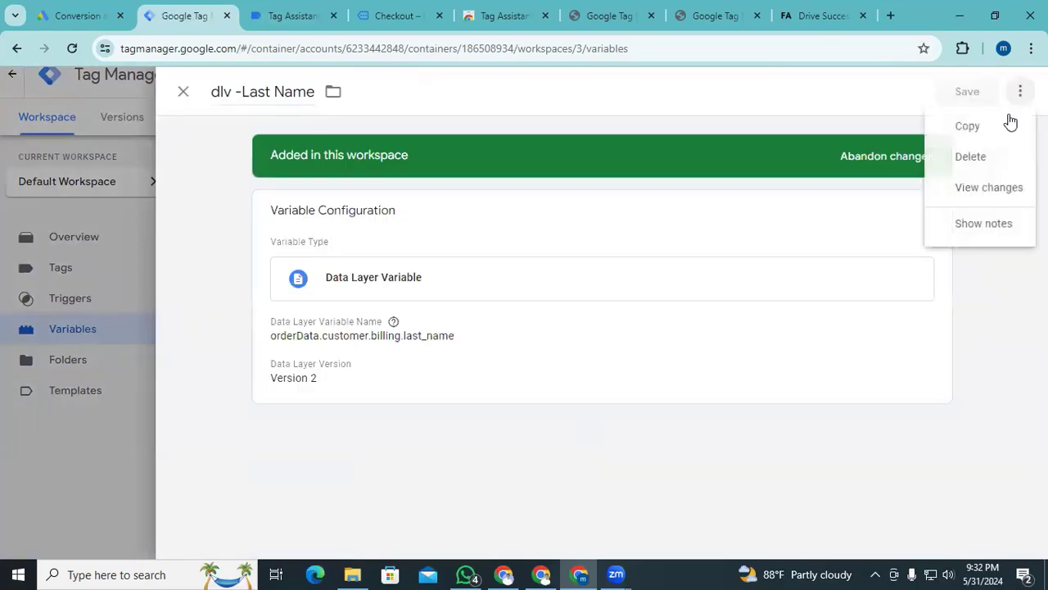
pyautogui.click(968, 128)
pyautogui.click(279, 17)
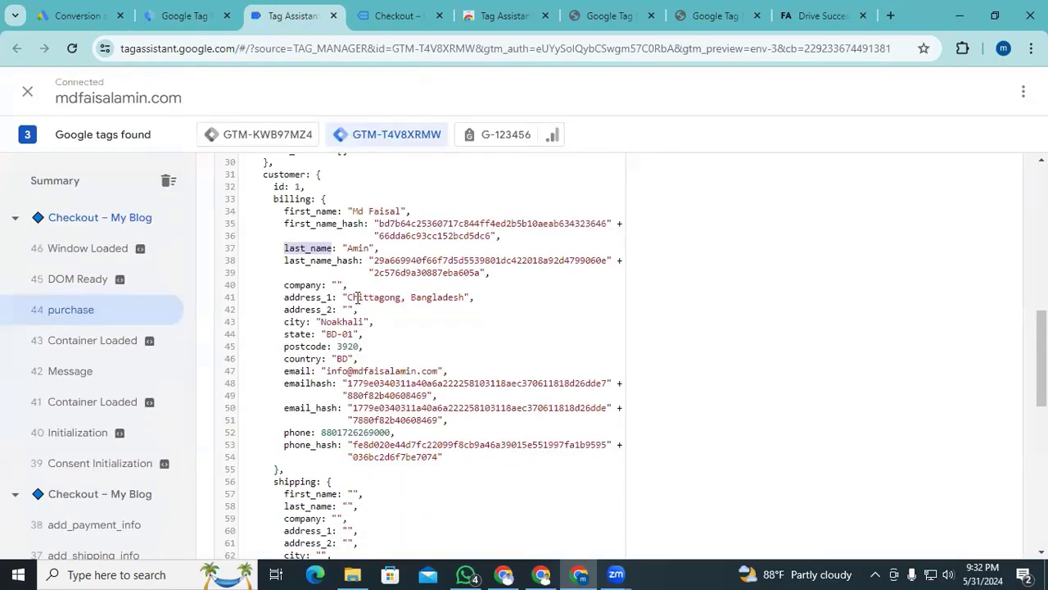
pyautogui.moveTo(284, 325); pyautogui.dragTo(307, 321)
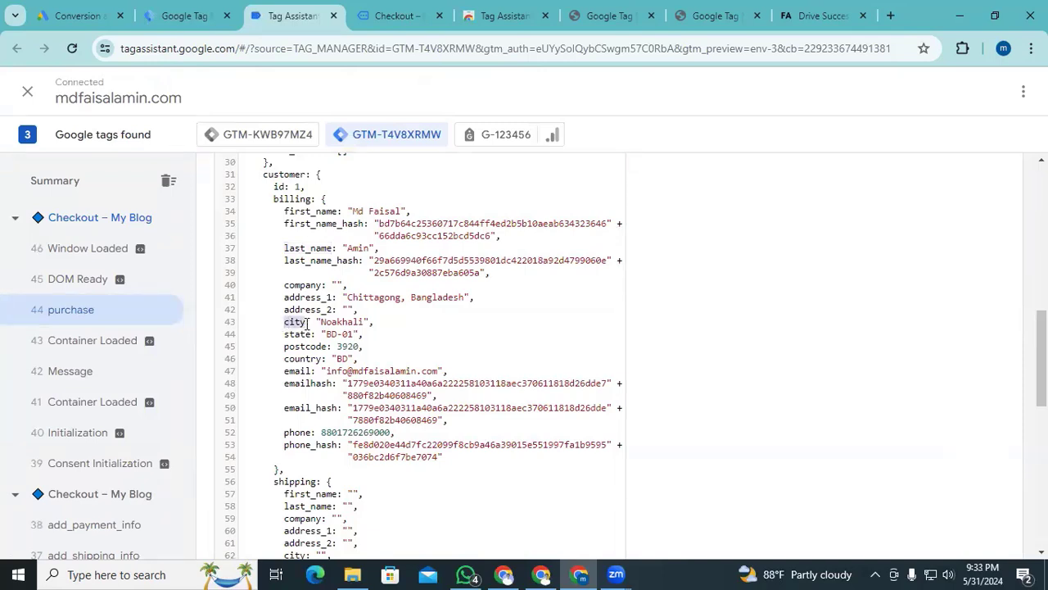
# - Back in Tag Manager, title the duplicated variable dlv -city
pyautogui.click(188, 16)
pyautogui.moveTo(269, 92); pyautogui.dragTo(211, 94)
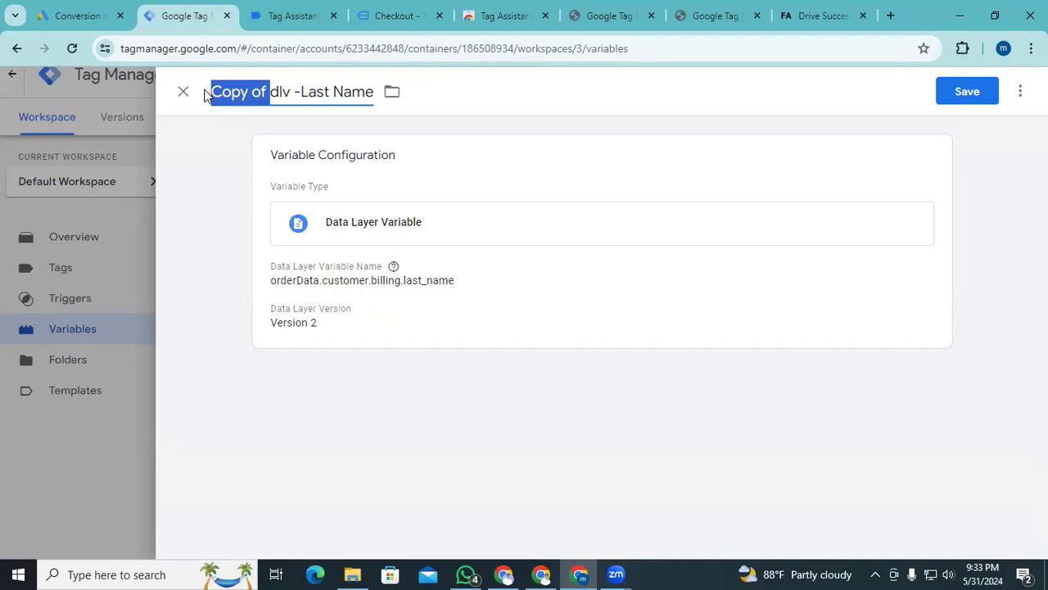
pyautogui.press('BackSpace')
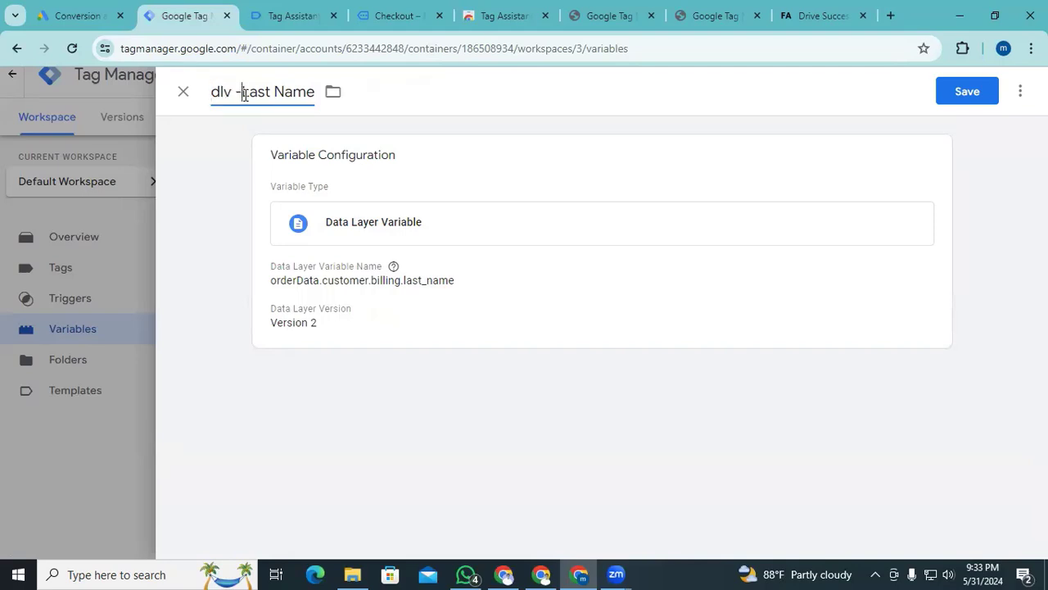
pyautogui.moveTo(243, 93); pyautogui.dragTo(316, 95)
pyautogui.write('city')
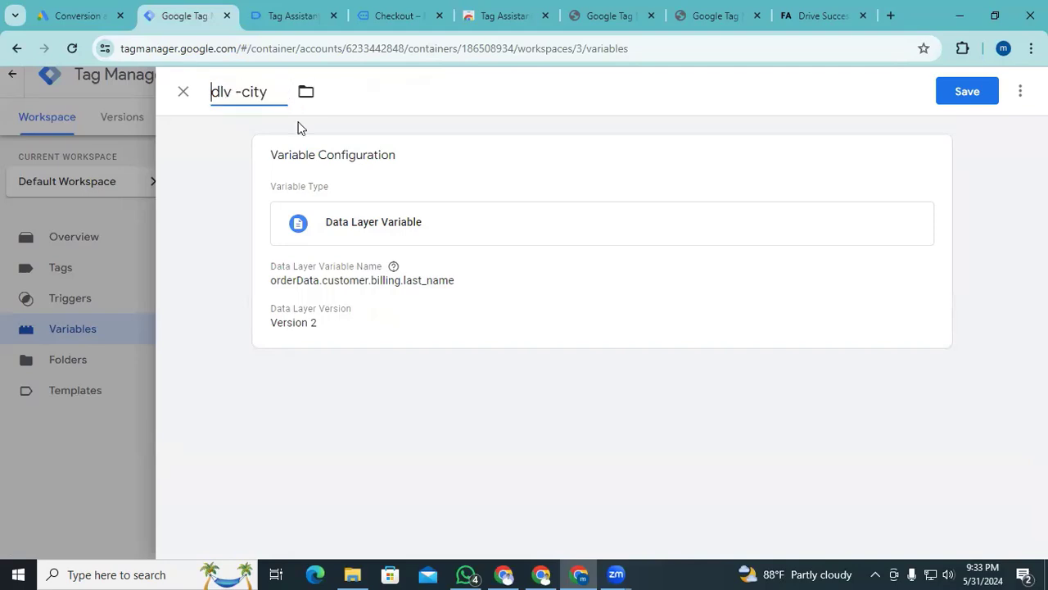
# - Set the data layer variable name of dlv -city to orderData.customer.billing.city and save the variable
pyautogui.click(423, 290)
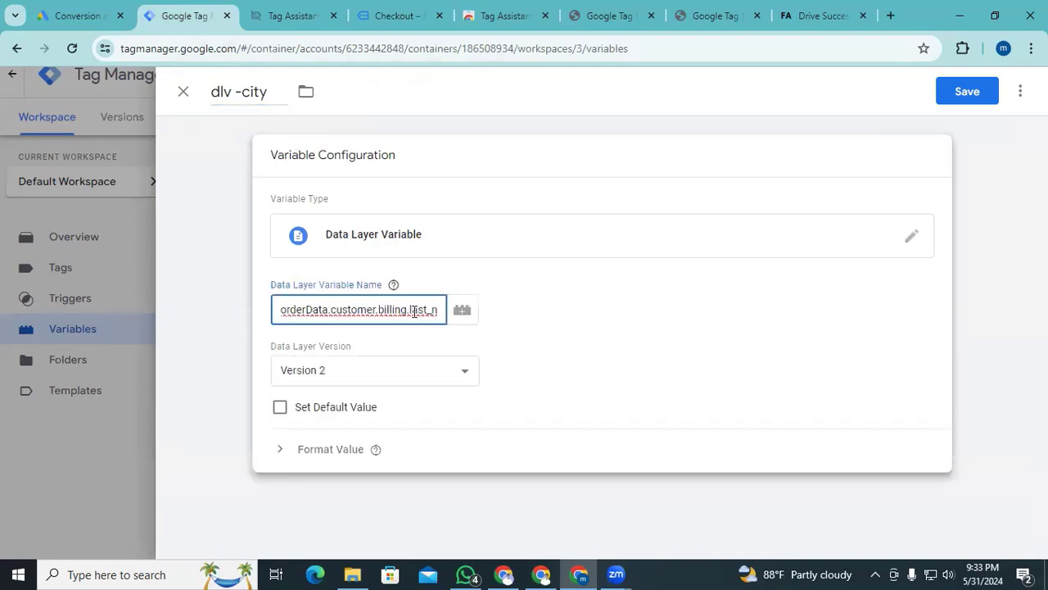
pyautogui.moveTo(409, 311); pyautogui.dragTo(436, 310)
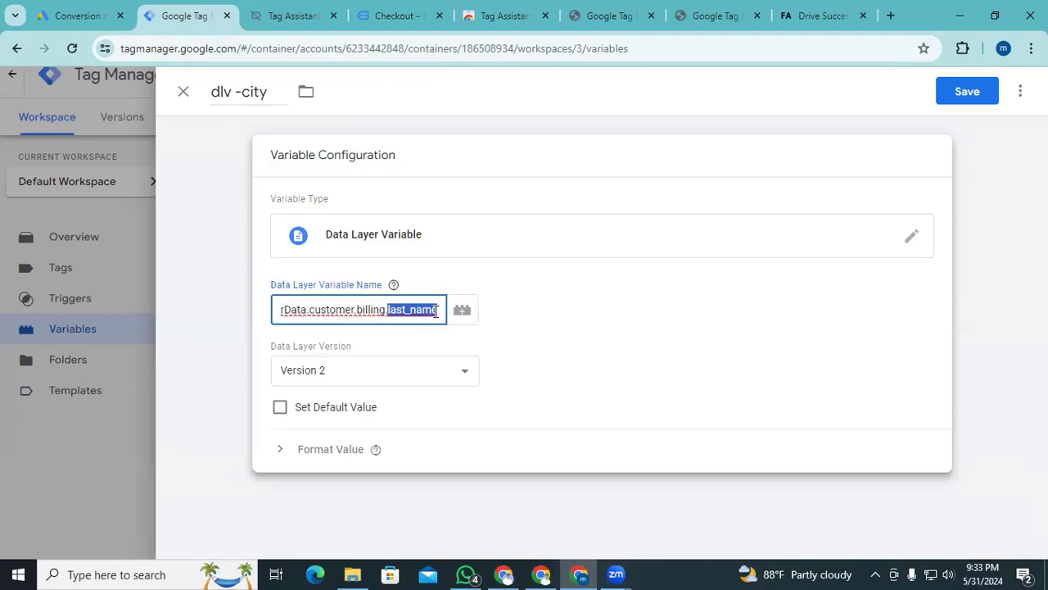
pyautogui.write('city')
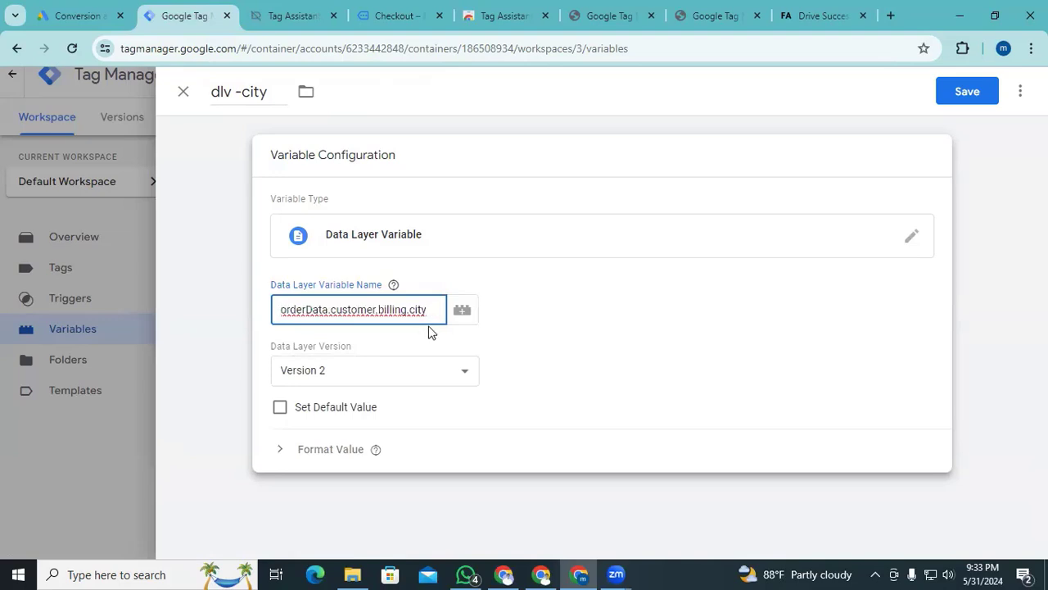
pyautogui.click(963, 93)
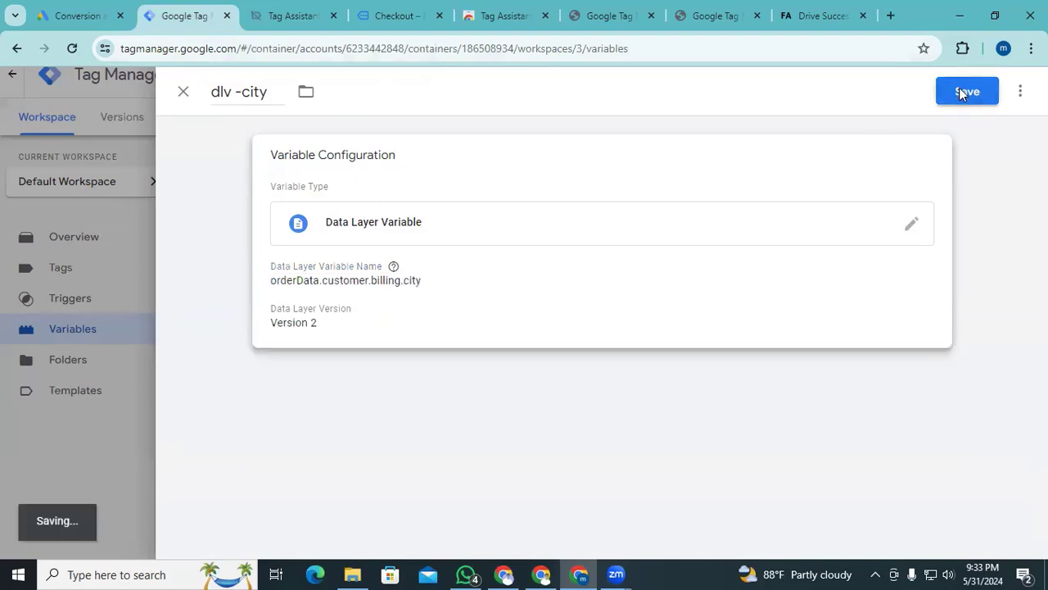
# - Create a new tag in the workspace with the Google Ads Conversion Tracking type
pyautogui.scroll(-1, 450, 400)
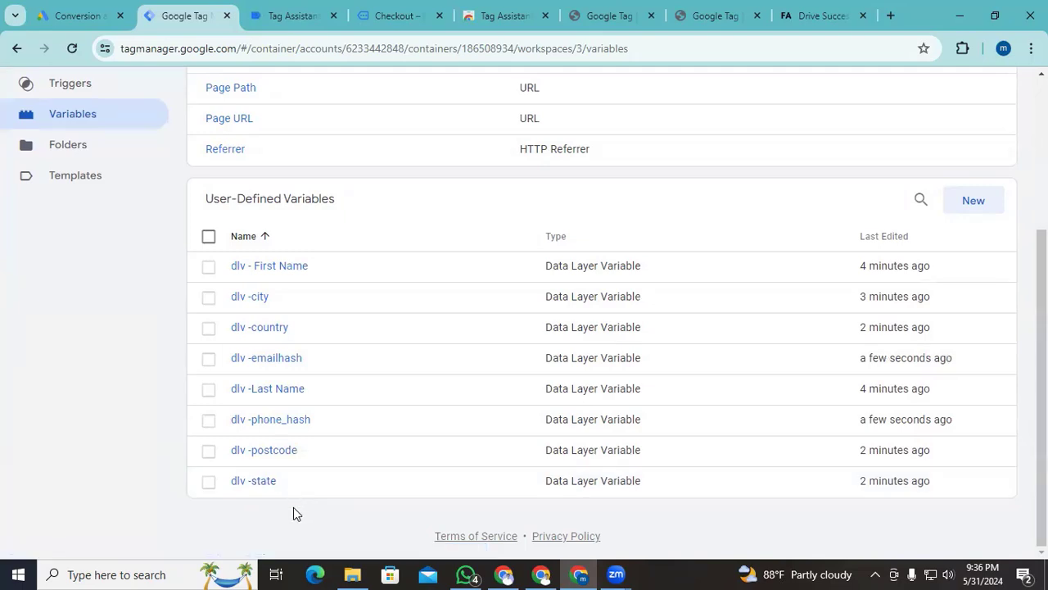
pyautogui.scroll(3, 293, 510)
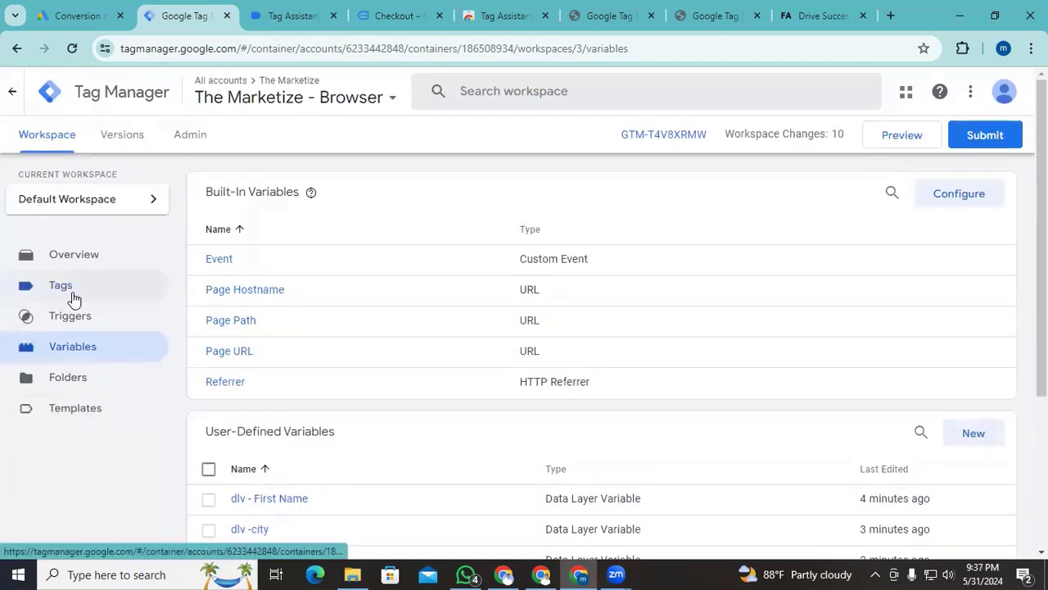
pyautogui.click(74, 298)
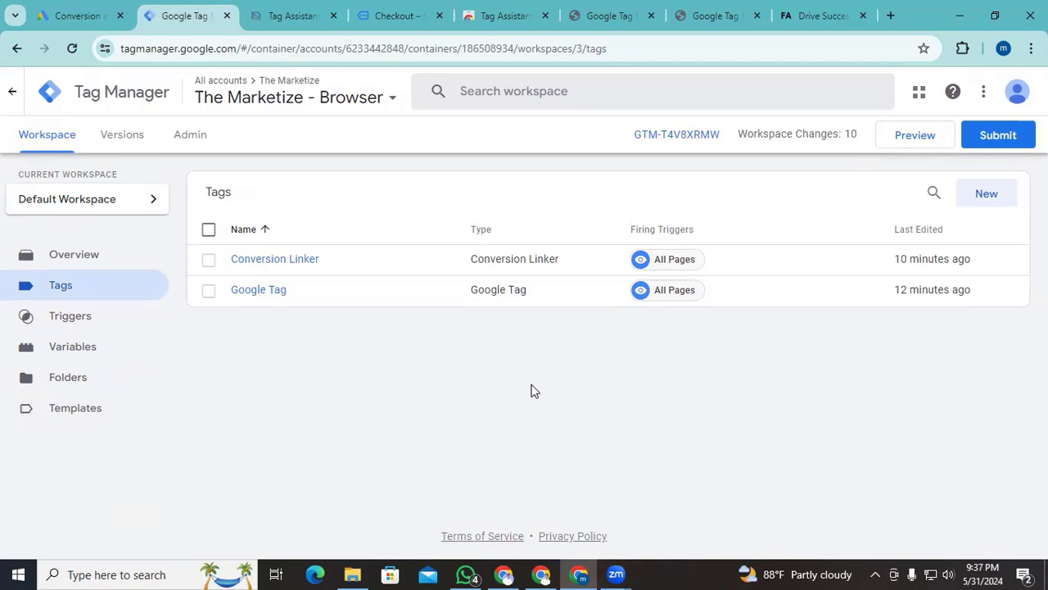
pyautogui.click(993, 195)
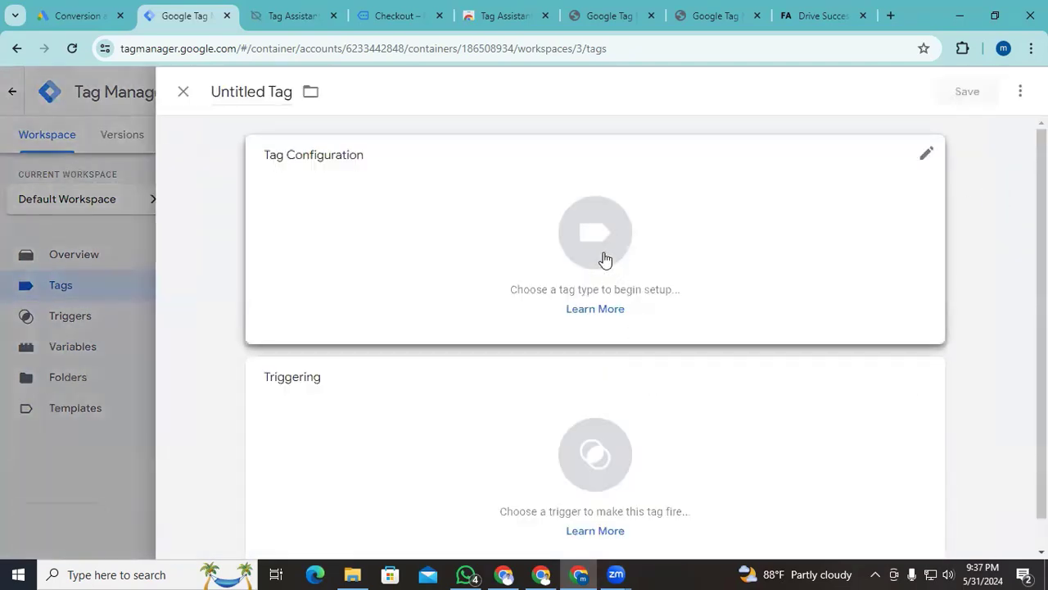
pyautogui.click(603, 260)
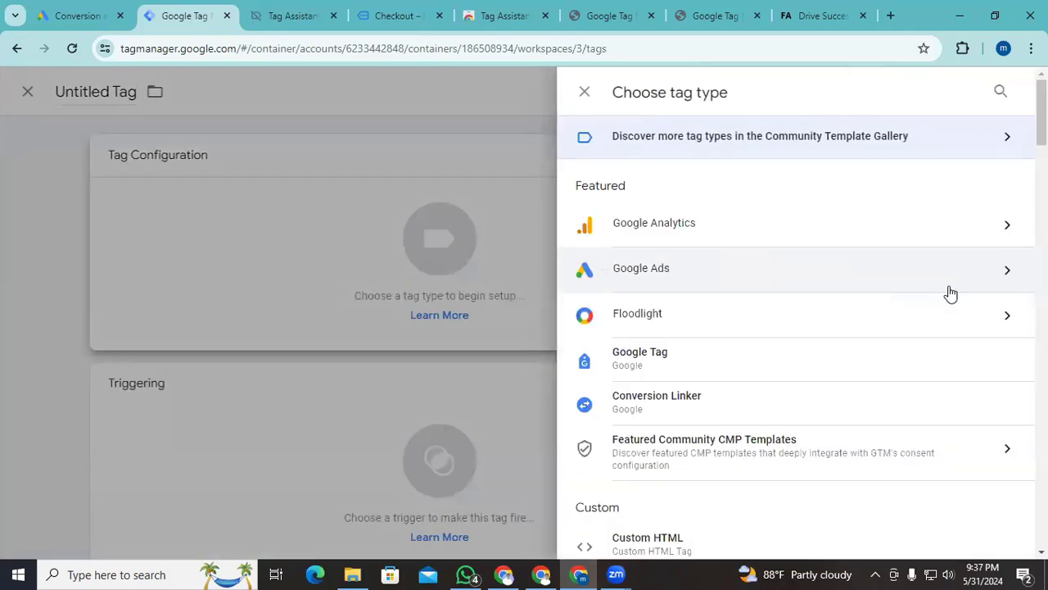
pyautogui.click(962, 283)
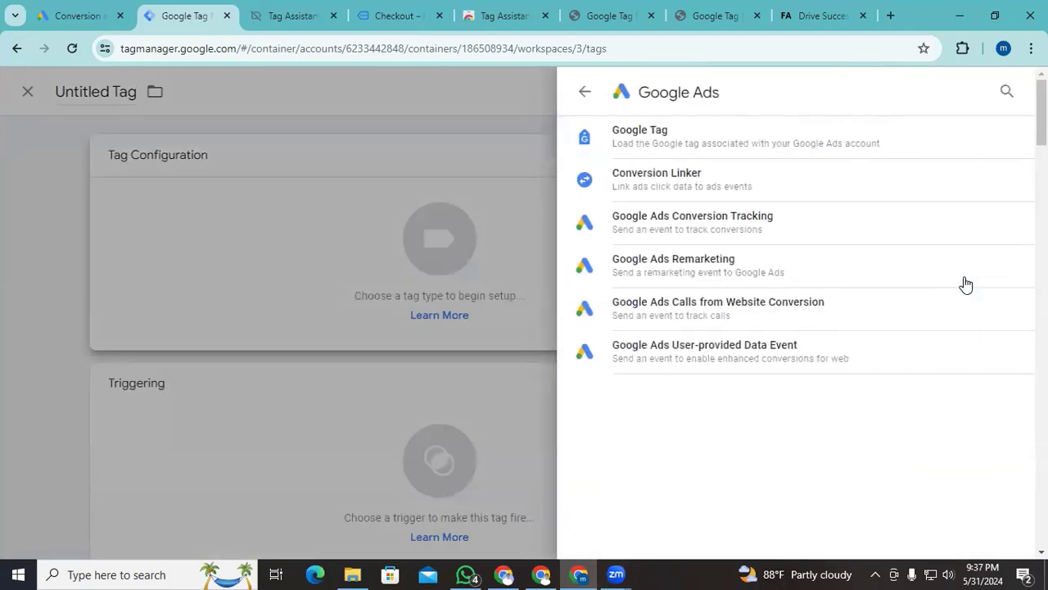
pyautogui.click(688, 236)
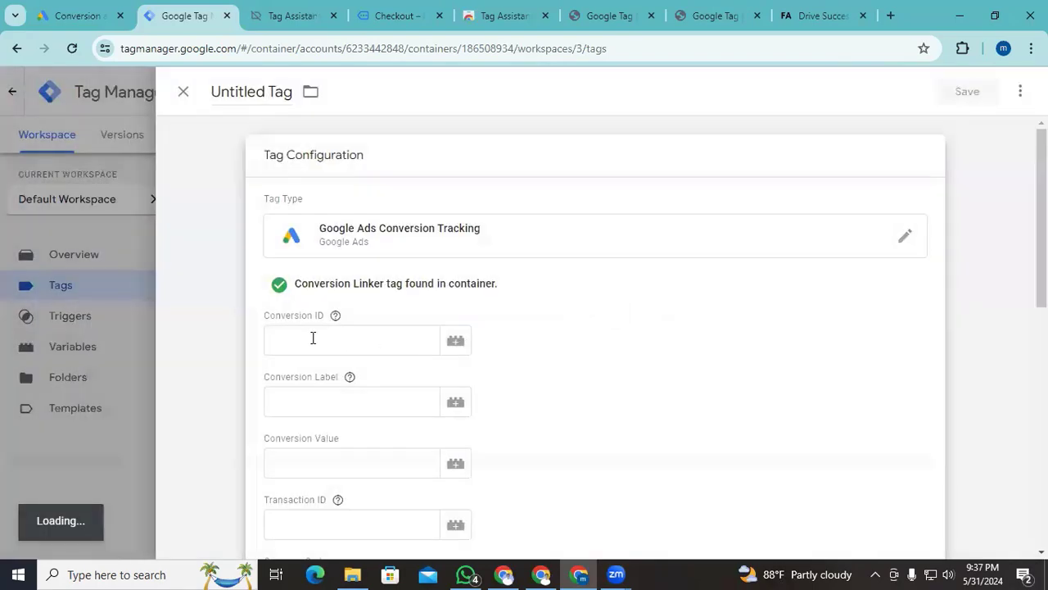
# - Switch to Google Ads and show the Google Tag Manager setup instructions for the Purchase conversion action
pyautogui.click(311, 336)
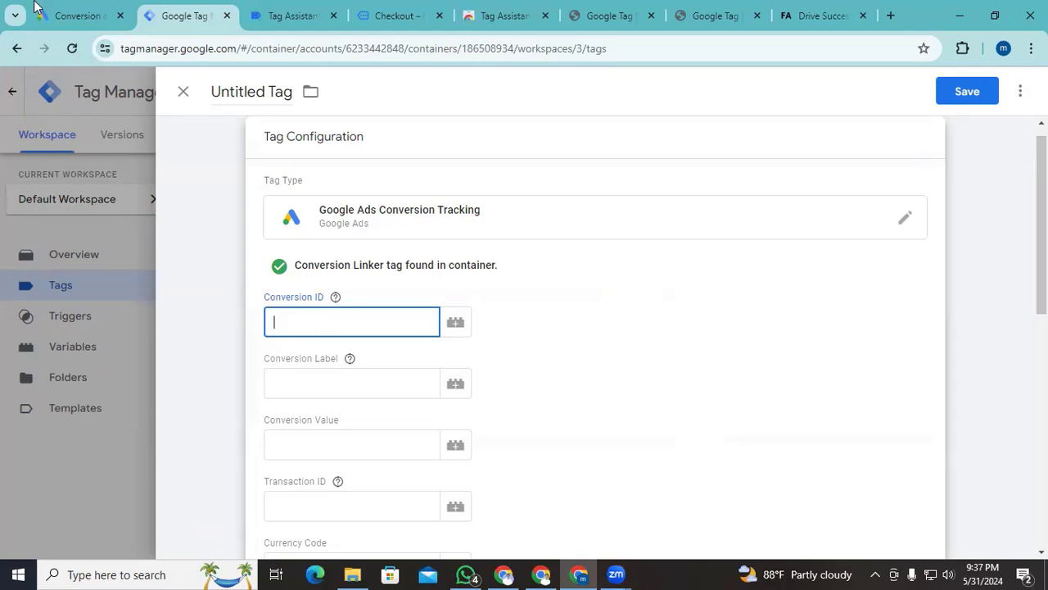
pyautogui.click(74, 14)
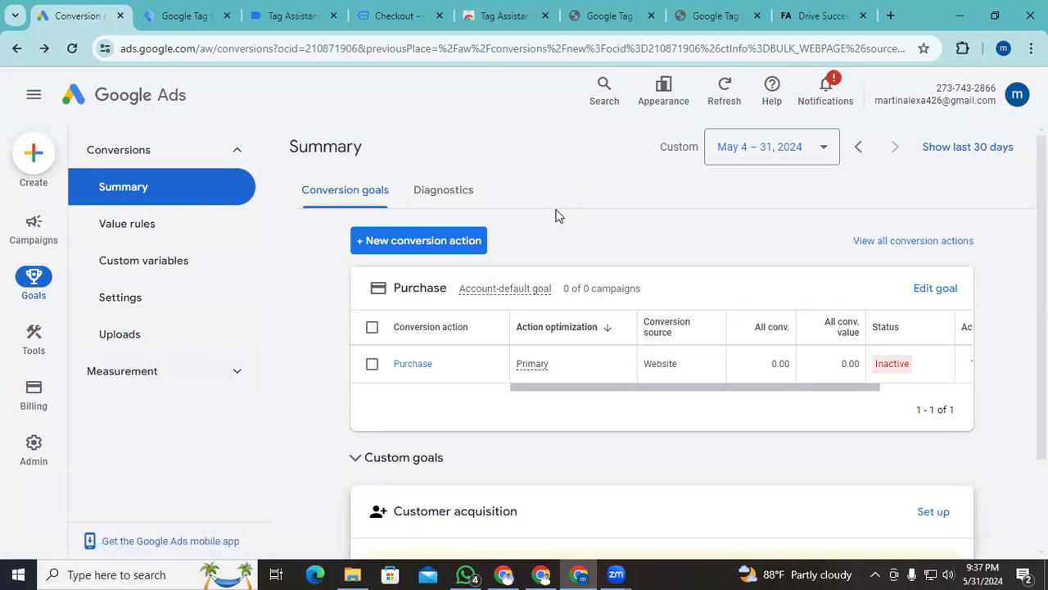
pyautogui.click(414, 367)
pyautogui.scroll(-5, 369, 417)
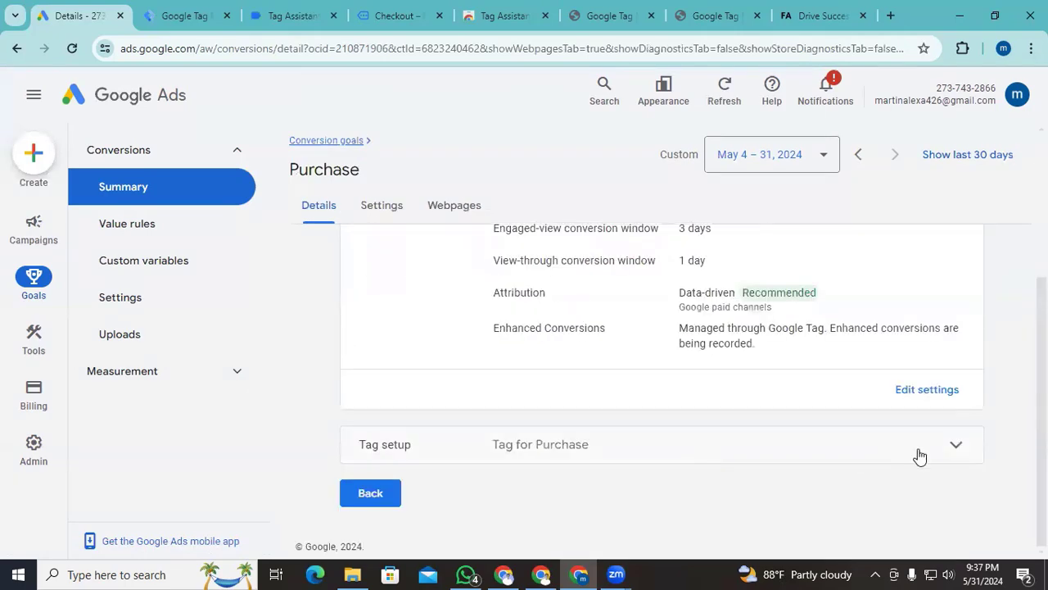
pyautogui.click(913, 451)
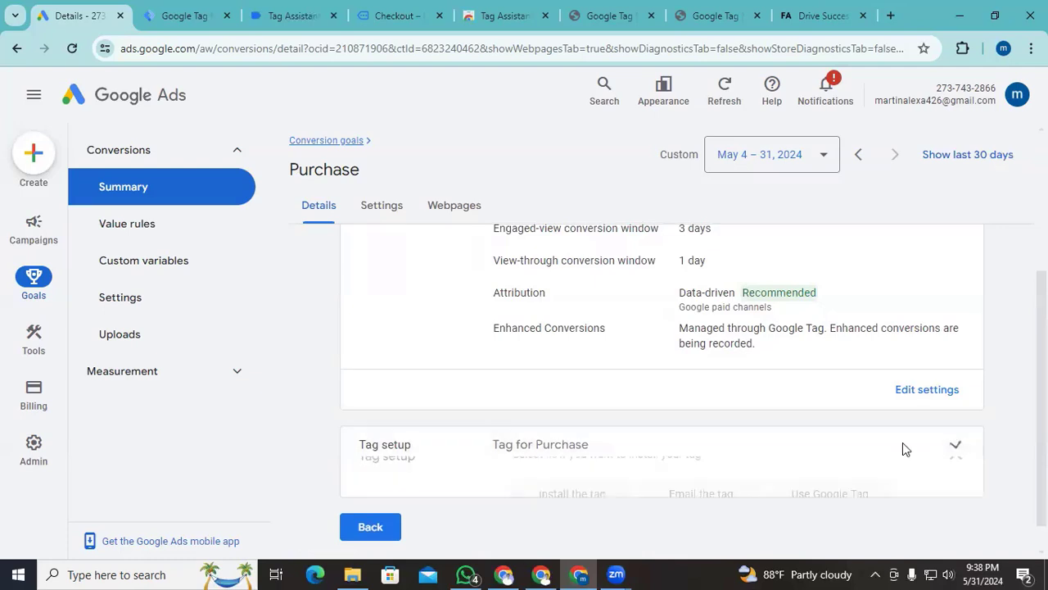
pyautogui.click(828, 374)
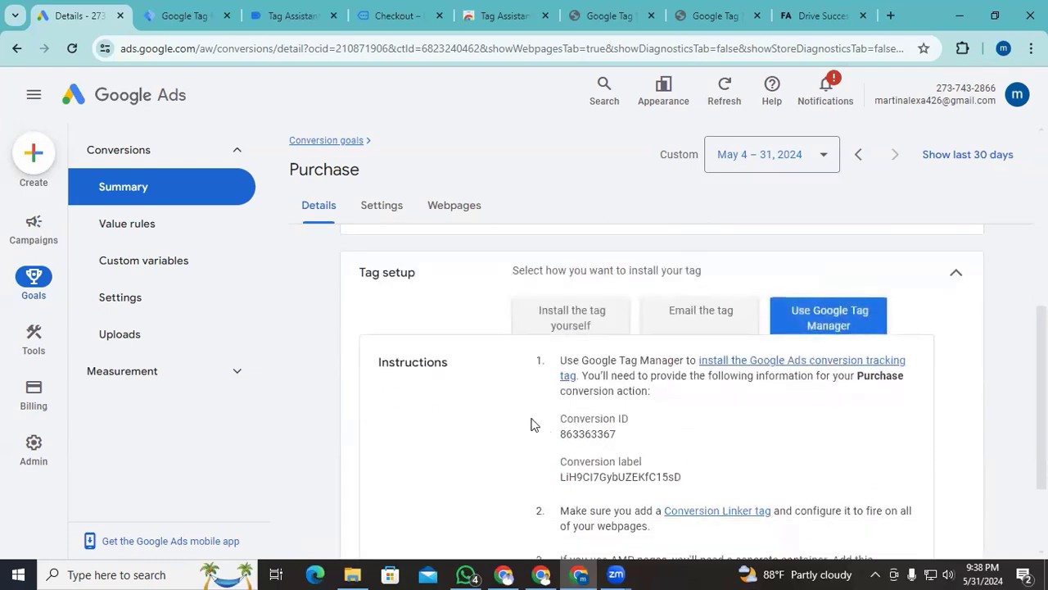
# - Copy the Purchase action's conversion ID from Google Ads into the new tag's Conversion ID in Tag Manager
pyautogui.moveTo(626, 434); pyautogui.dragTo(562, 435)
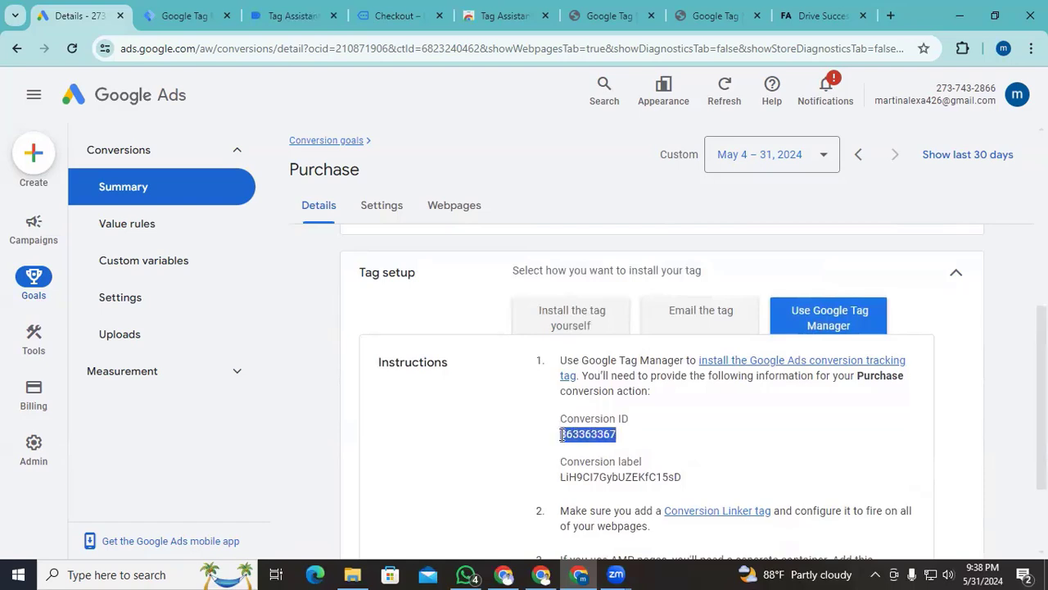
pyautogui.click(184, 16)
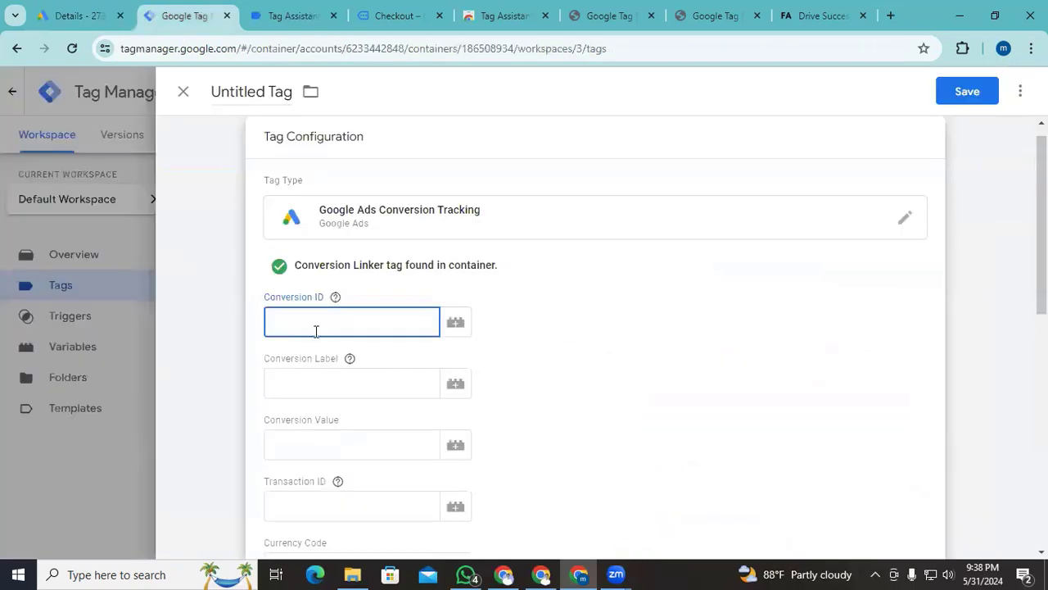
pyautogui.hotkey('ctrl', 'v')
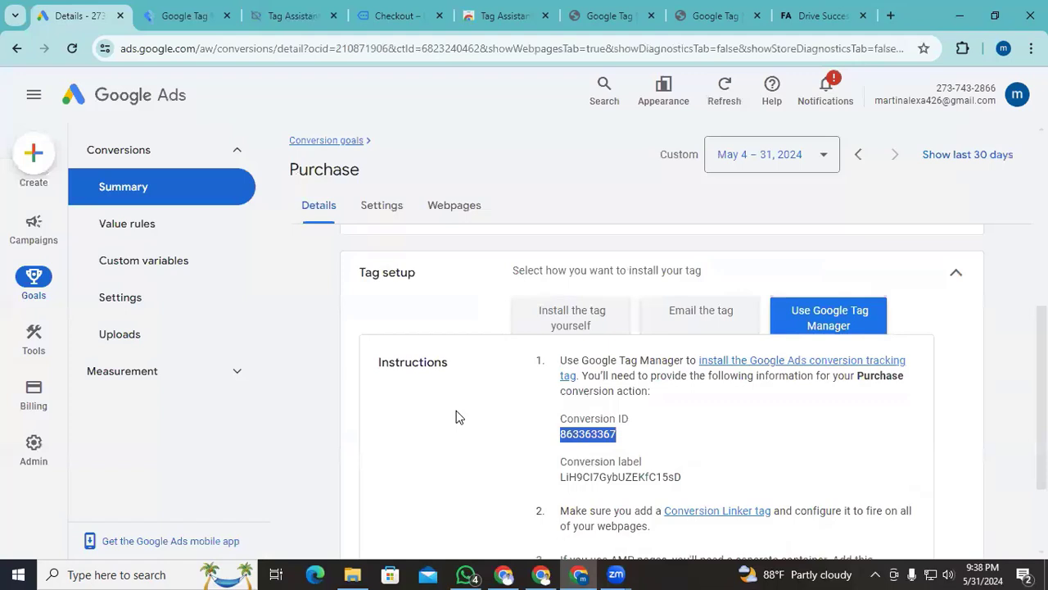
# - Copy the Purchase action's conversion label from Google Ads into the tag's Conversion Label in Tag Manager
pyautogui.click(77, 12)
pyautogui.moveTo(702, 476); pyautogui.dragTo(562, 482)
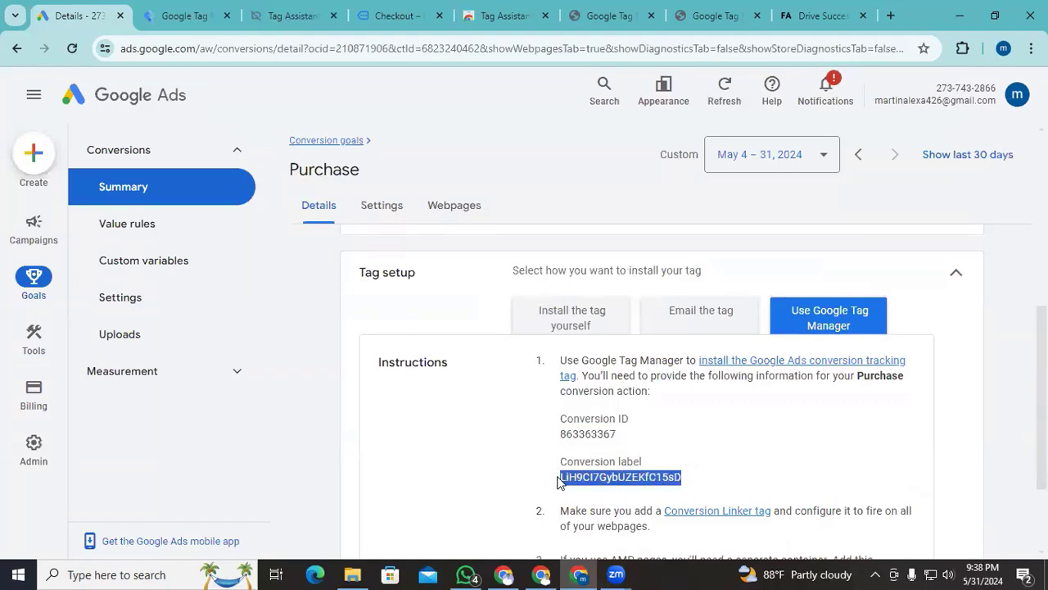
pyautogui.click(184, 15)
pyautogui.click(363, 385)
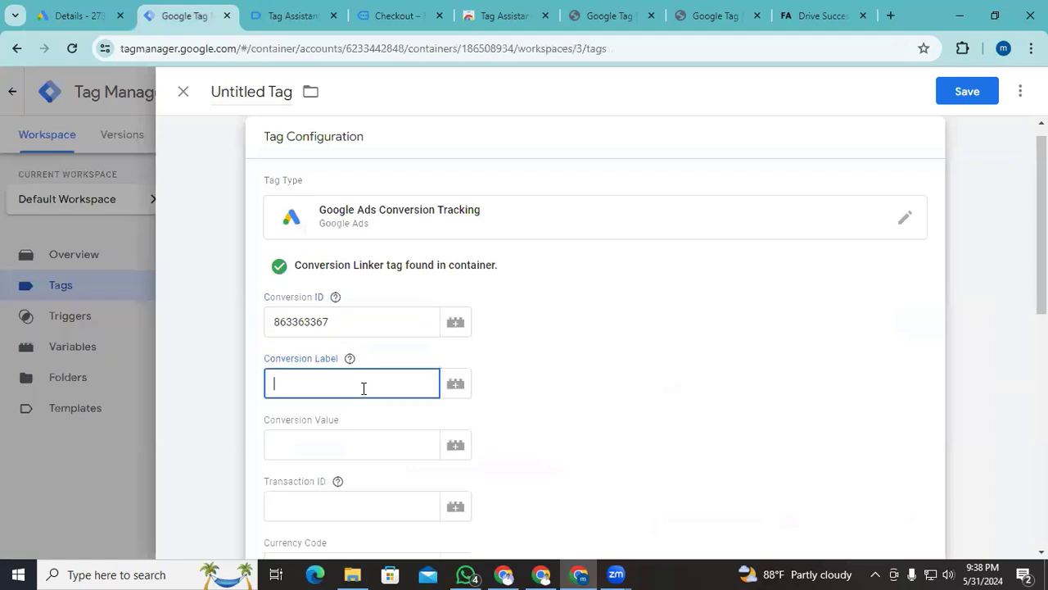
pyautogui.hotkey('ctrl', 'v')
# - Create a new variable of type Data Layer Variable for the tag's Conversion Value
pyautogui.scroll(-1, 348, 366)
pyautogui.click(348, 367)
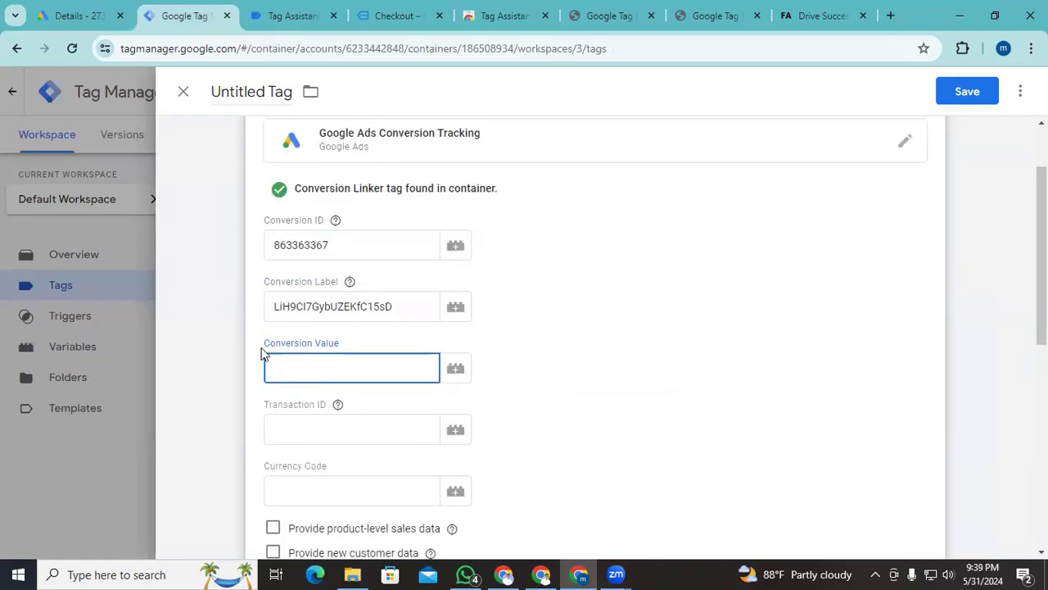
pyautogui.click(455, 374)
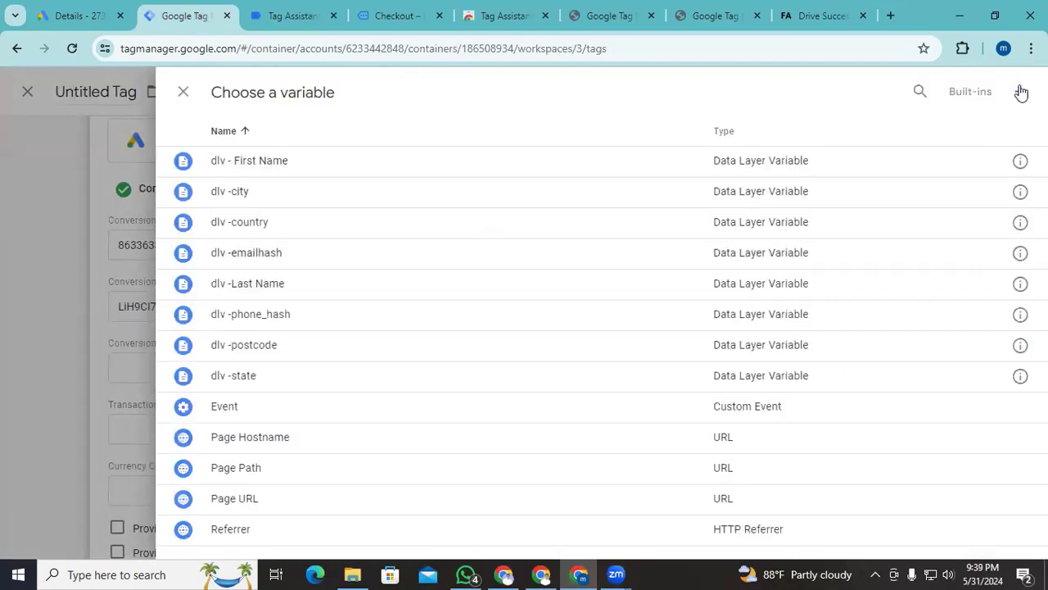
pyautogui.click(1021, 90)
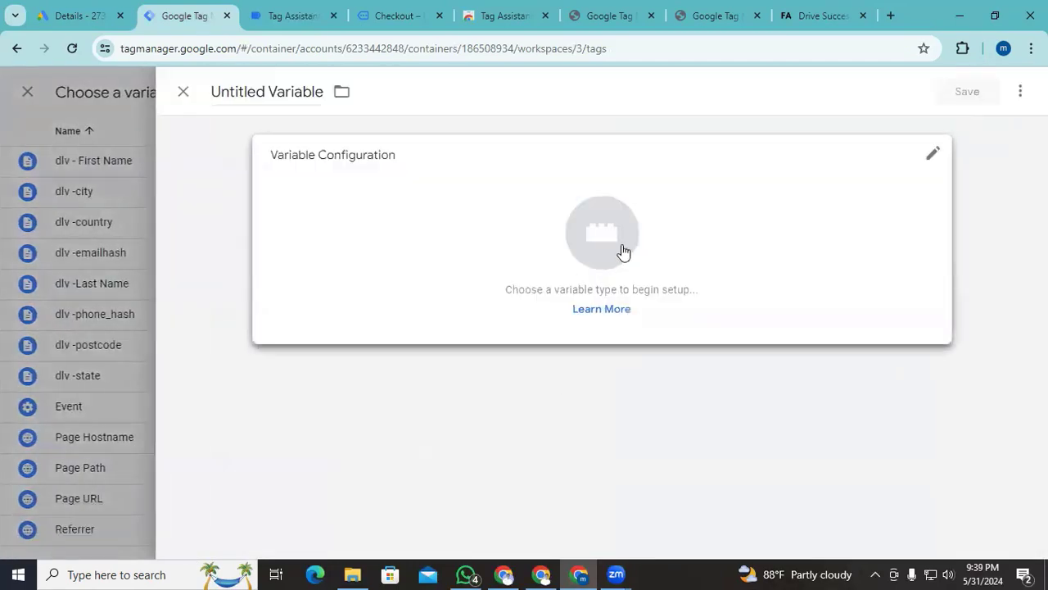
pyautogui.click(620, 247)
pyautogui.scroll(-1, 702, 429)
pyautogui.click(705, 376)
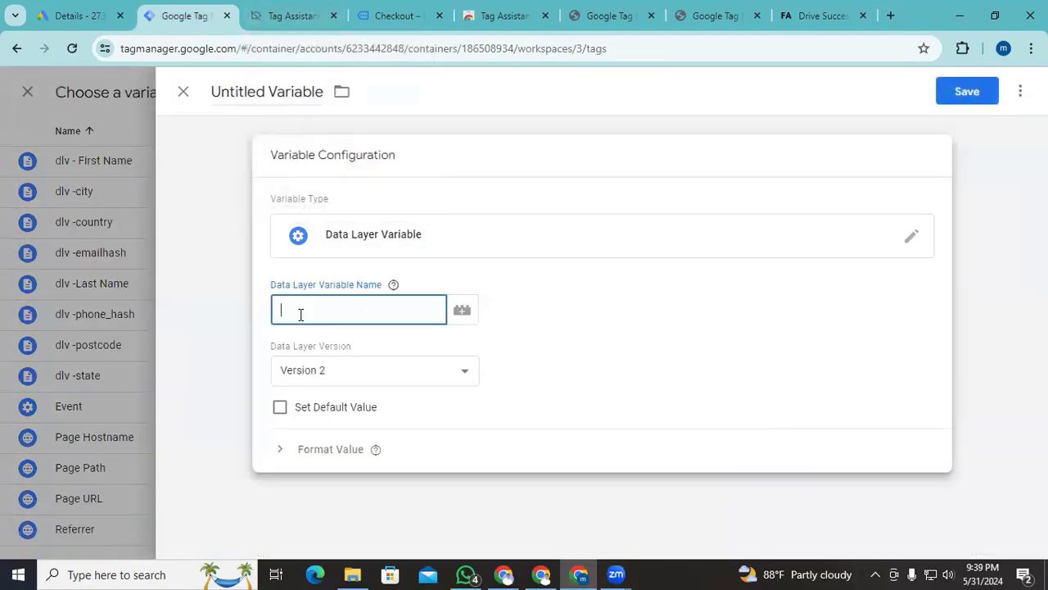
# - Set the Data Layer Variable Name to ecommerce.value, using the key names from the purchase event in Tag Assistant
pyautogui.click(290, 16)
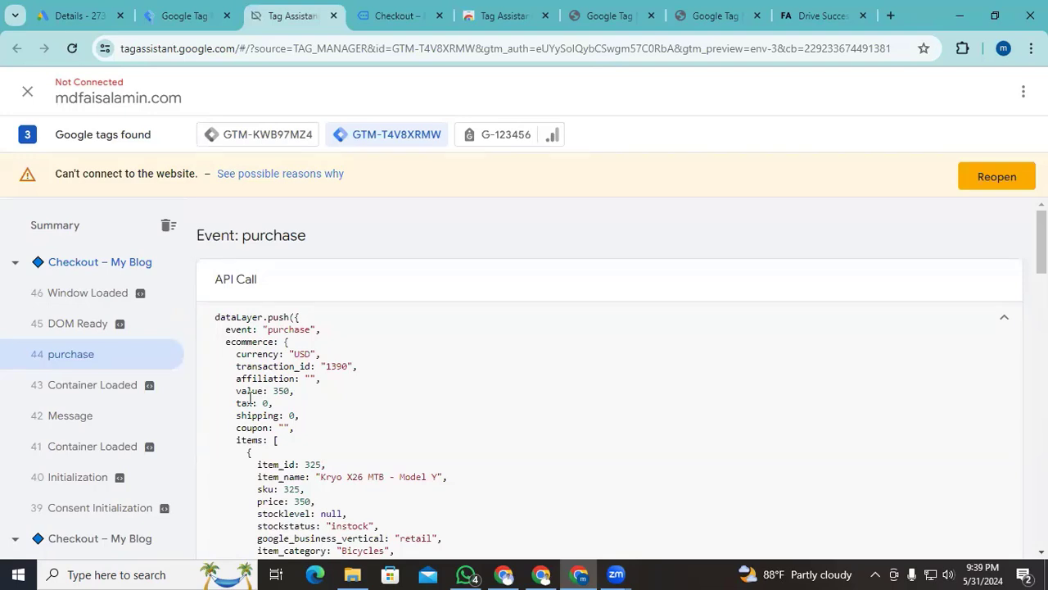
pyautogui.moveTo(227, 342); pyautogui.dragTo(270, 342)
pyautogui.hotkey('ctrl', 'c')
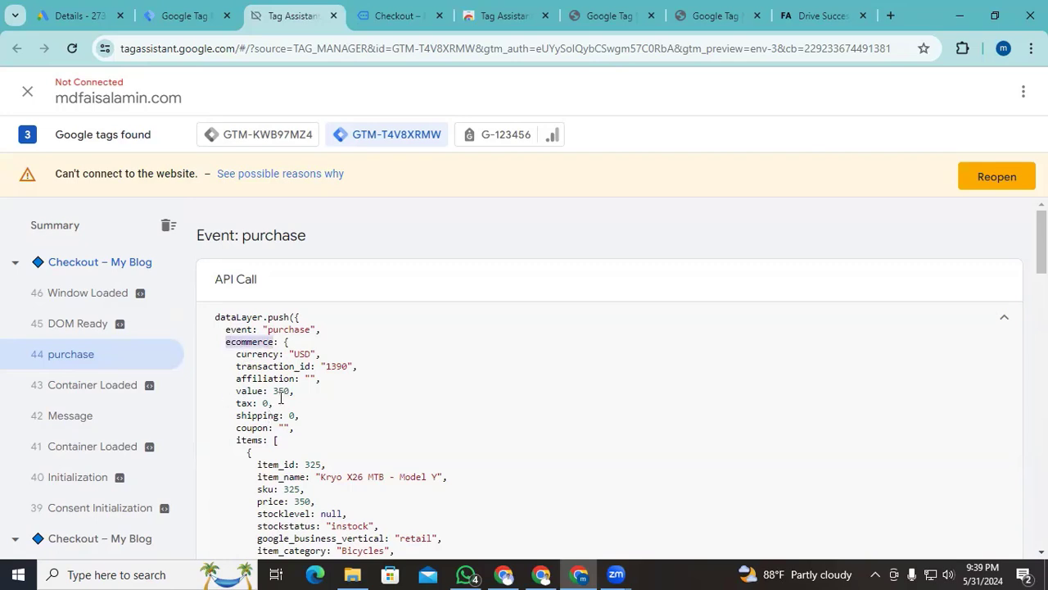
pyautogui.click(175, 18)
pyautogui.hotkey('ctrl', 'v')
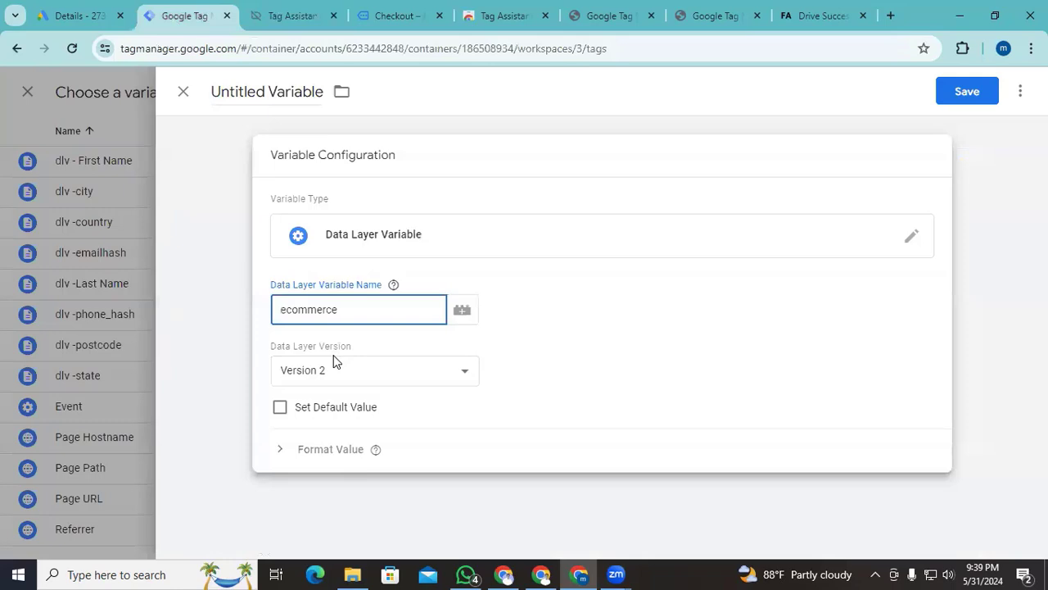
pyautogui.click(296, 18)
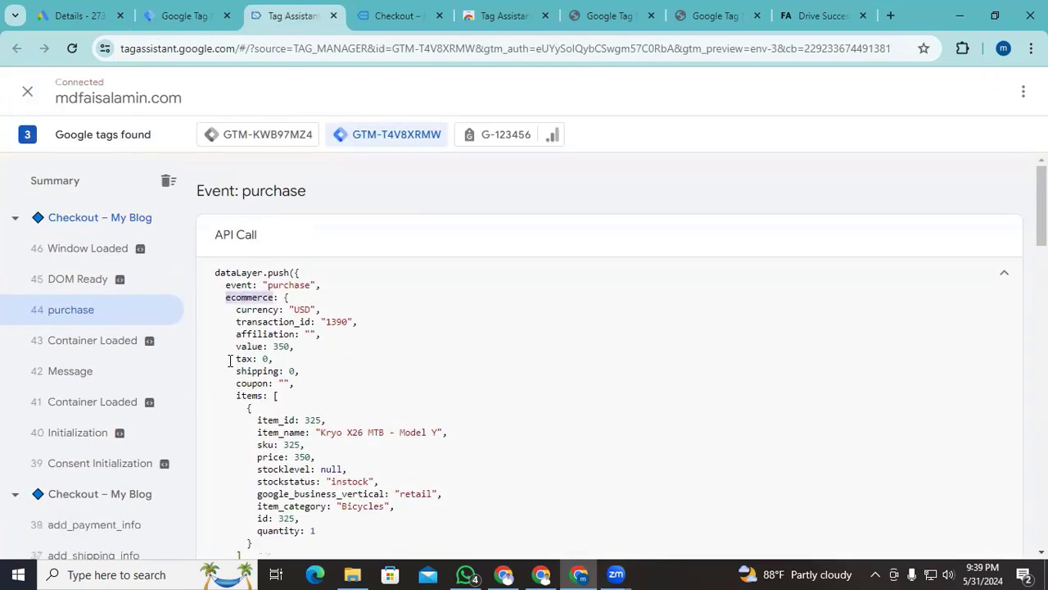
pyautogui.moveTo(236, 346); pyautogui.dragTo(261, 346)
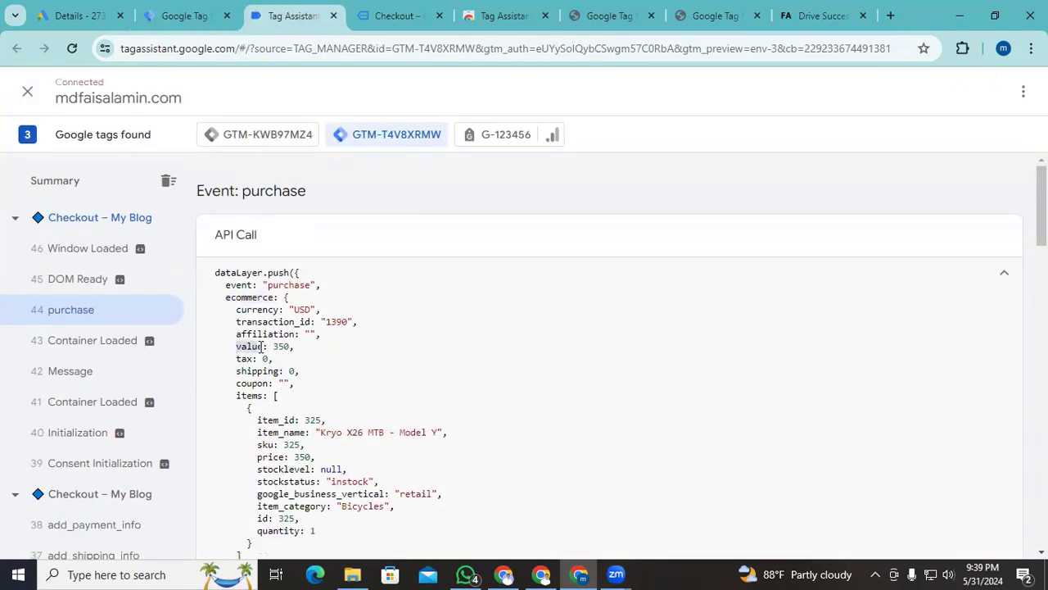
pyautogui.click(202, 7)
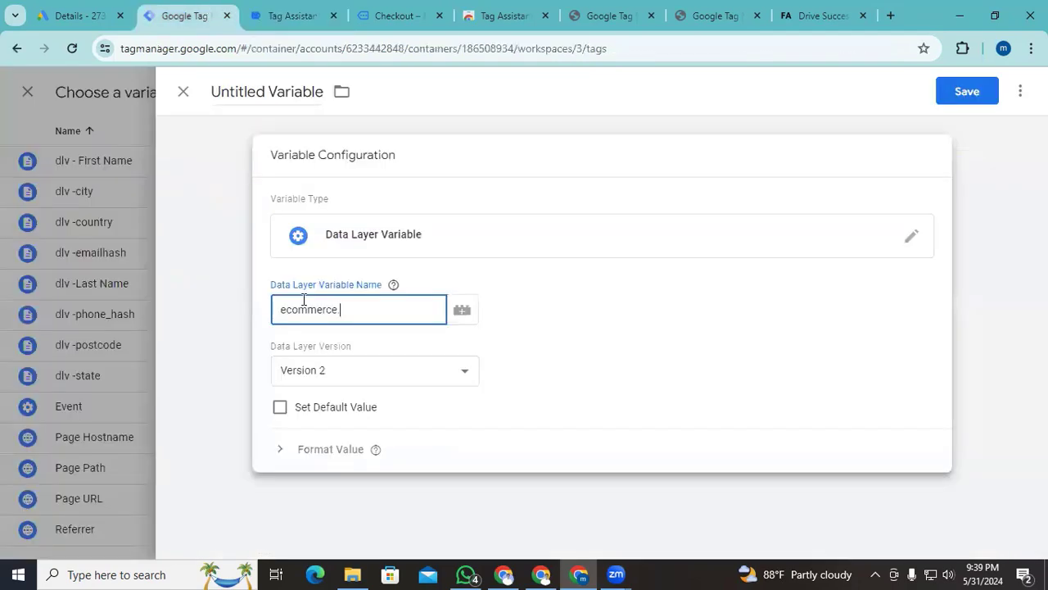
pyautogui.write('value')
# - Name the variable "dlv - value" and save it as the tag's Conversion Value
pyautogui.click(251, 93)
pyautogui.write('dlv ')
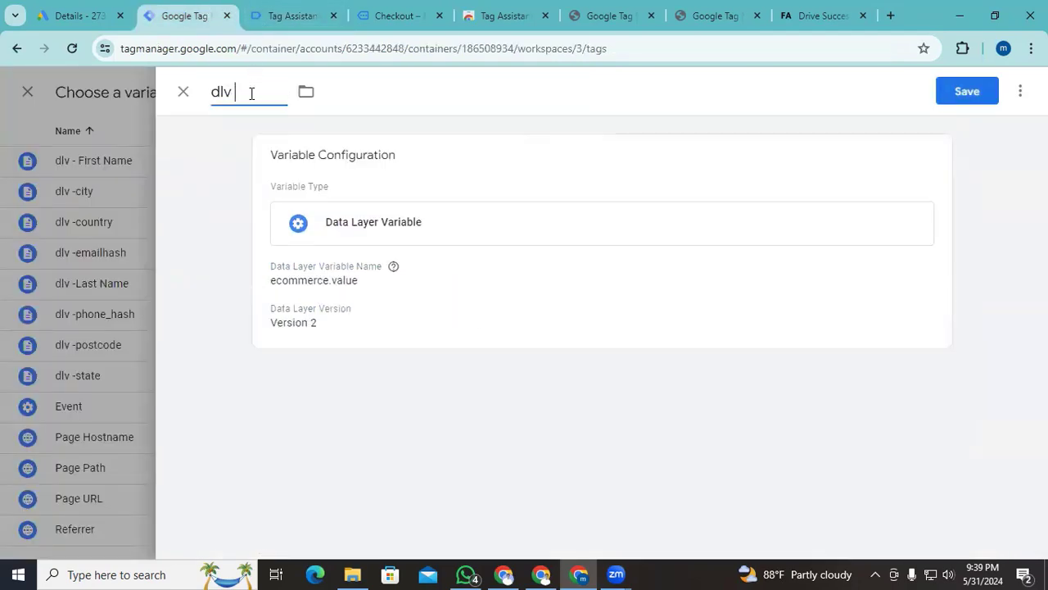
pyautogui.write('- value')
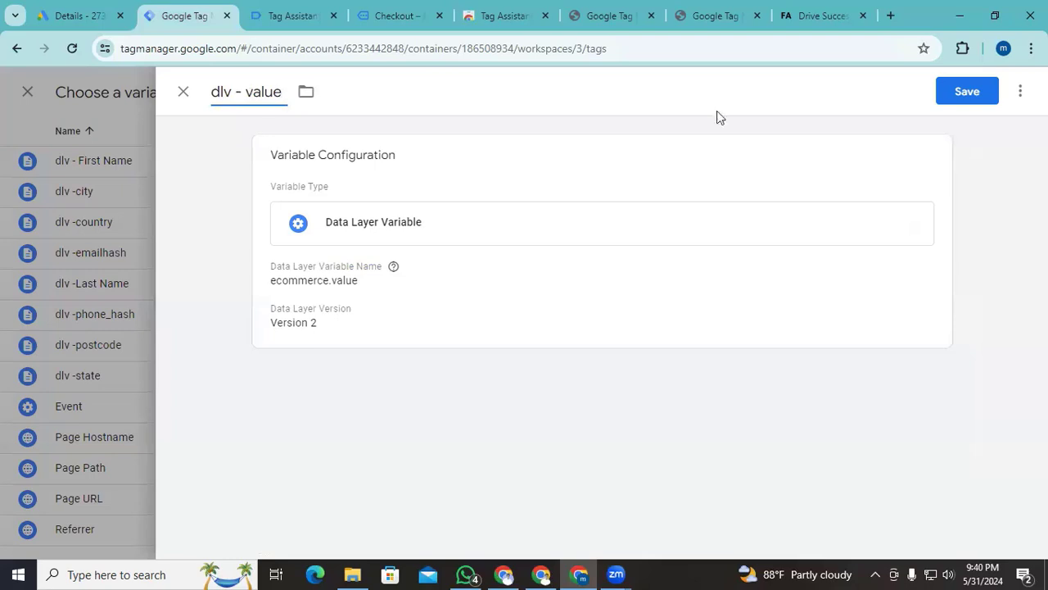
pyautogui.click(975, 98)
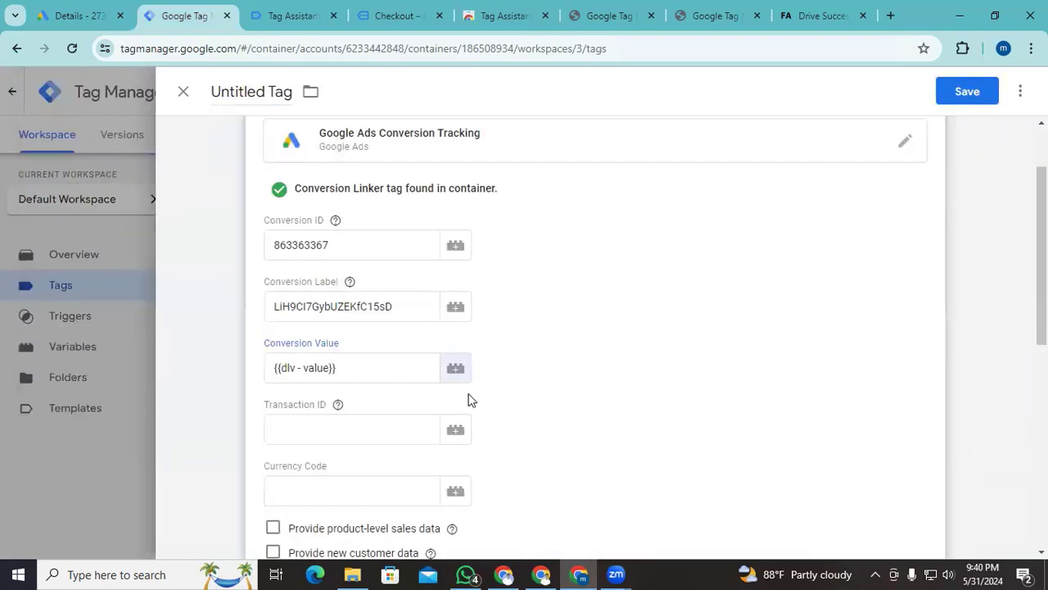
# - Create a new variable of type Data Layer Variable for the tag's Transaction ID
pyautogui.click(348, 433)
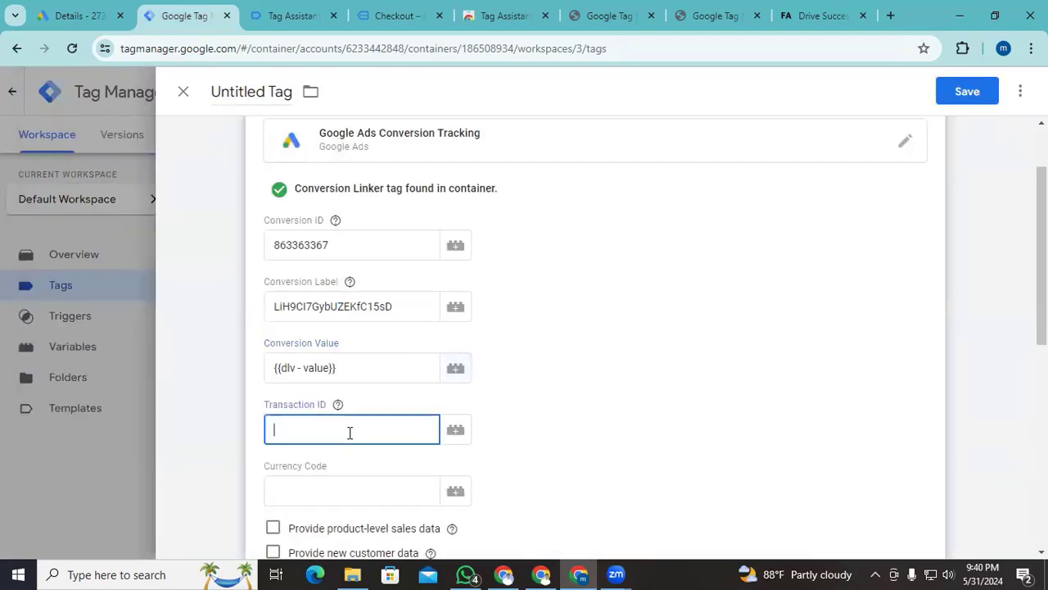
pyautogui.click(456, 431)
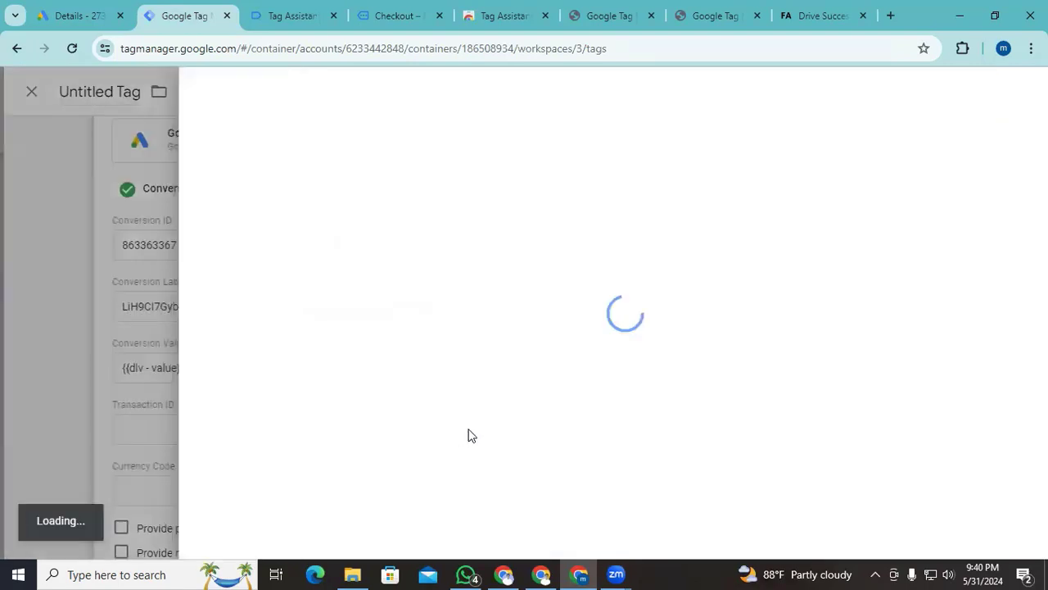
pyautogui.click(1007, 93)
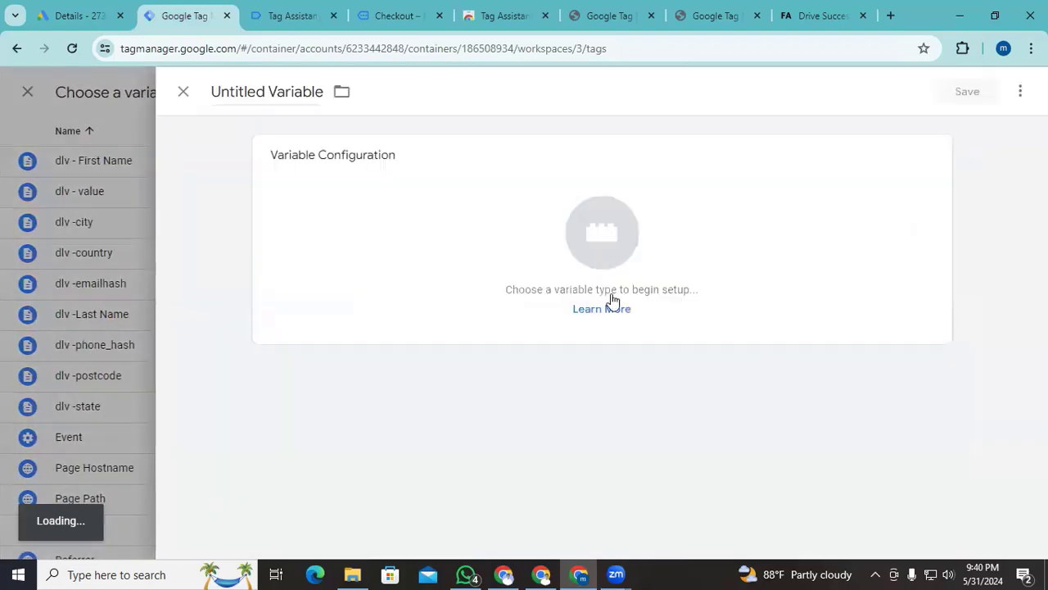
pyautogui.click(614, 265)
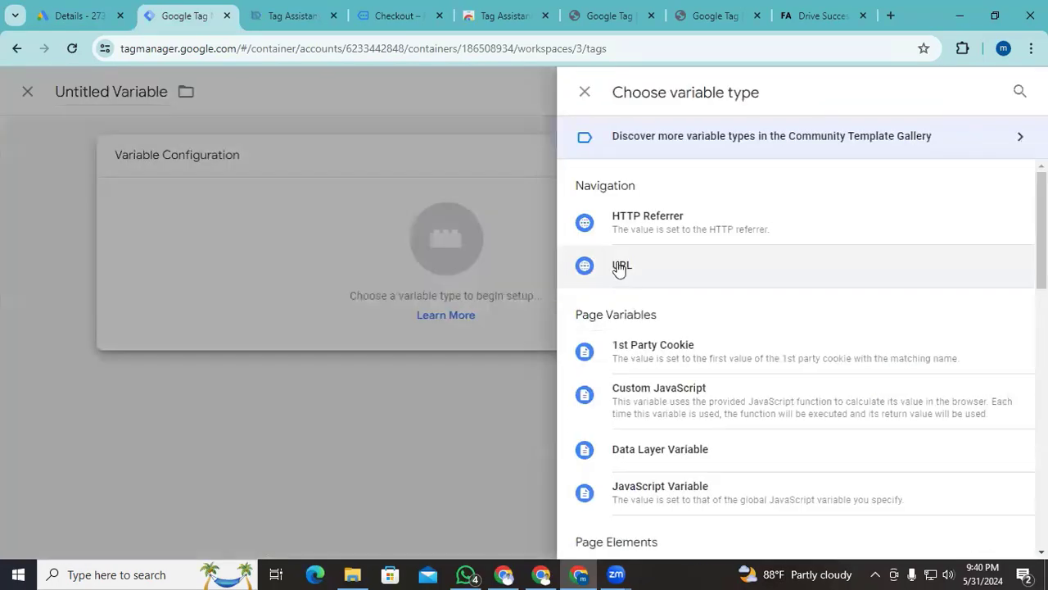
pyautogui.click(695, 451)
pyautogui.click(318, 311)
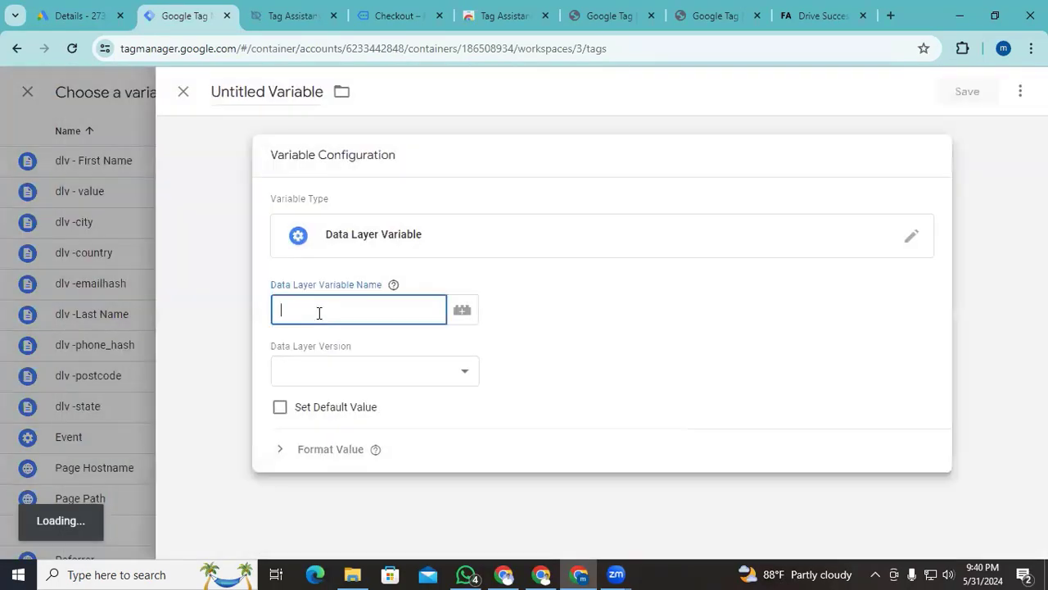
# - Set the Data Layer Variable Name to ecommerce.transaction_id, copying both key names from the purchase event in Tag Assistant
pyautogui.click(288, 15)
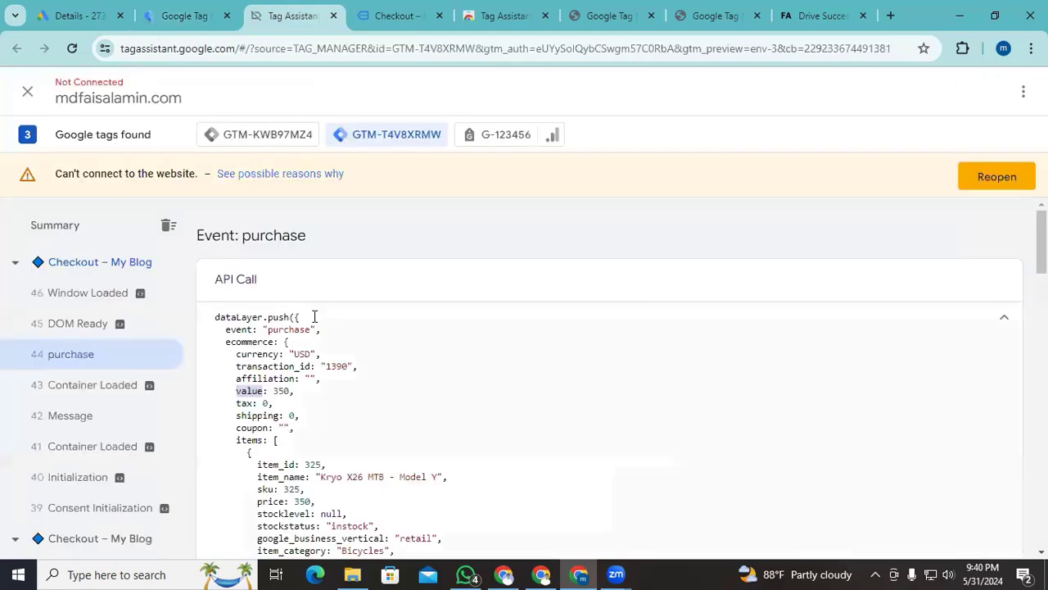
pyautogui.doubleClick(243, 343)
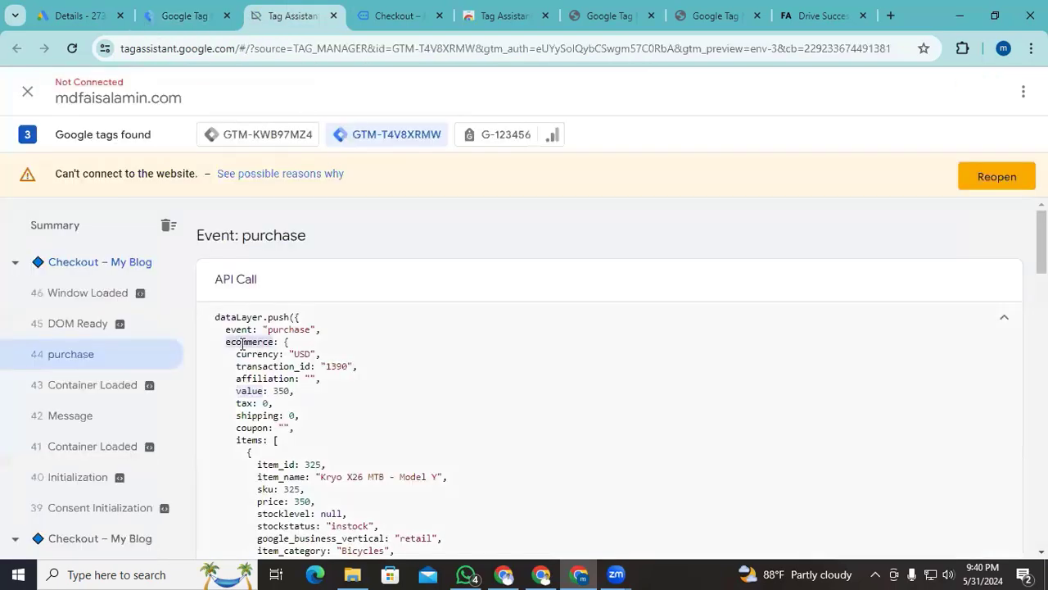
pyautogui.hotkey('ctrl', 'c')
pyautogui.click(185, 16)
pyautogui.hotkey('ctrl', 'v')
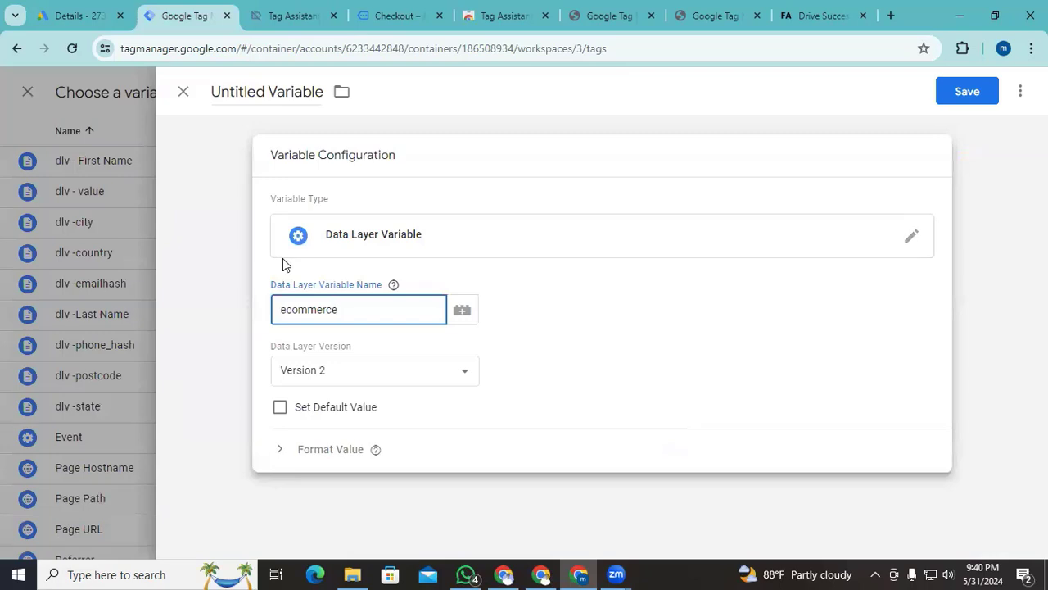
pyautogui.click(286, 16)
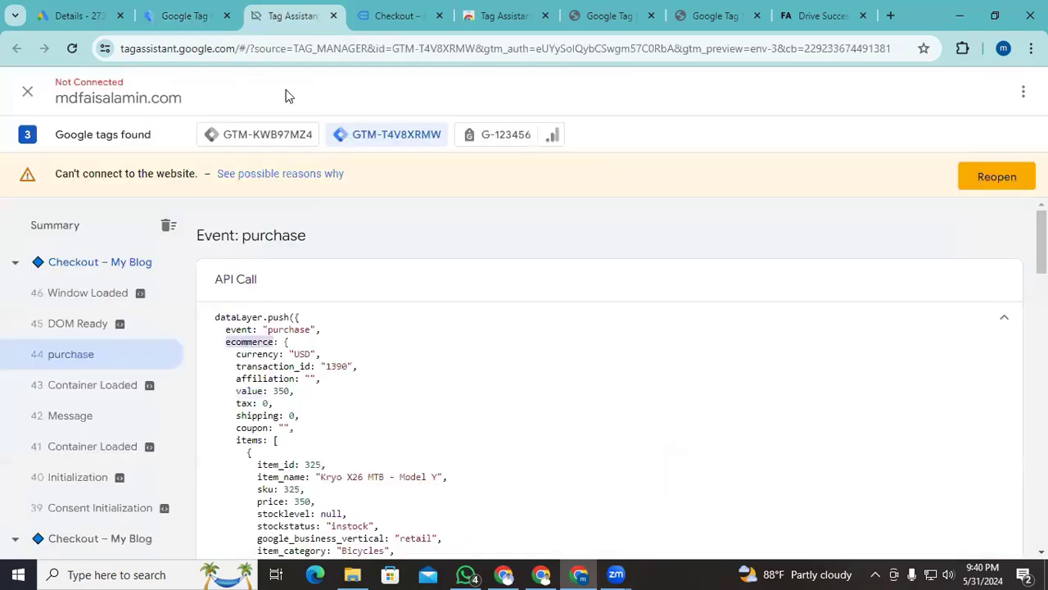
pyautogui.doubleClick(259, 369)
pyautogui.hotkey('ctrl', 'c')
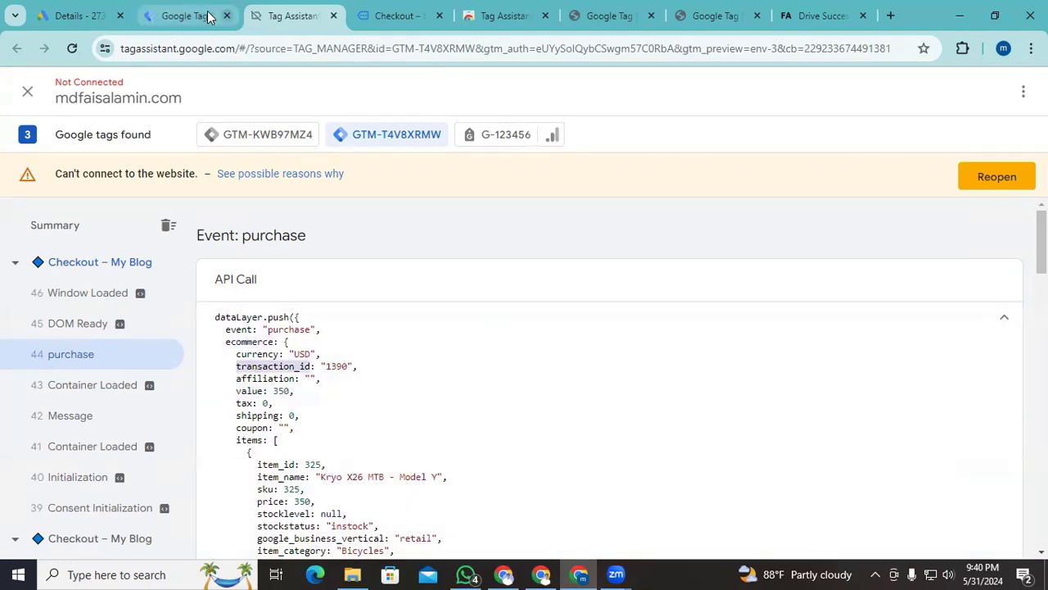
pyautogui.click(184, 15)
pyautogui.hotkey('ctrl', 'v')
# - Name the variable "dlv - transaction id" and save it as the tag's Transaction ID
pyautogui.click(288, 90)
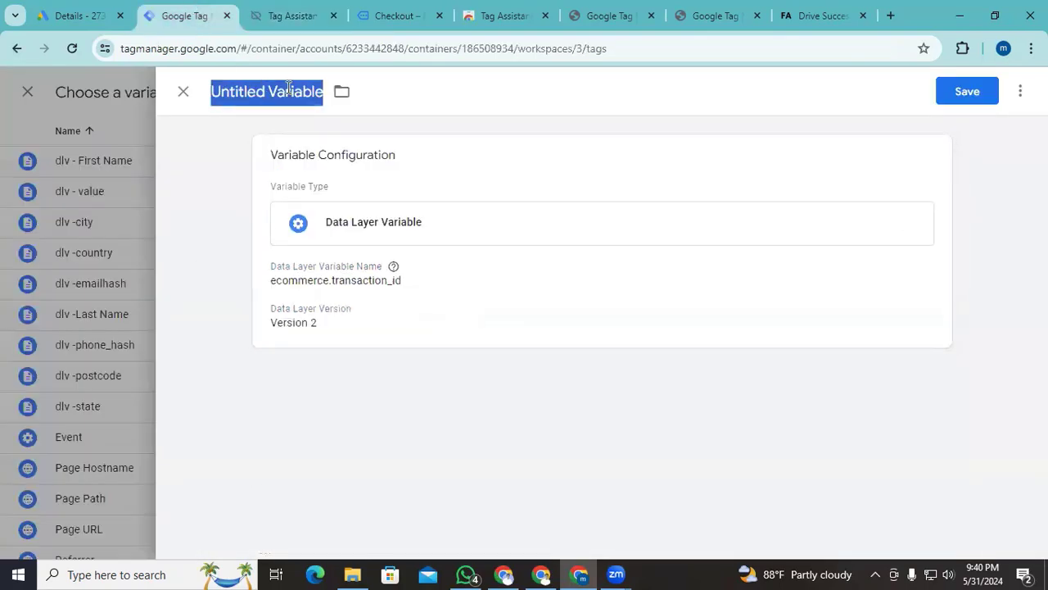
pyautogui.write('dlv')
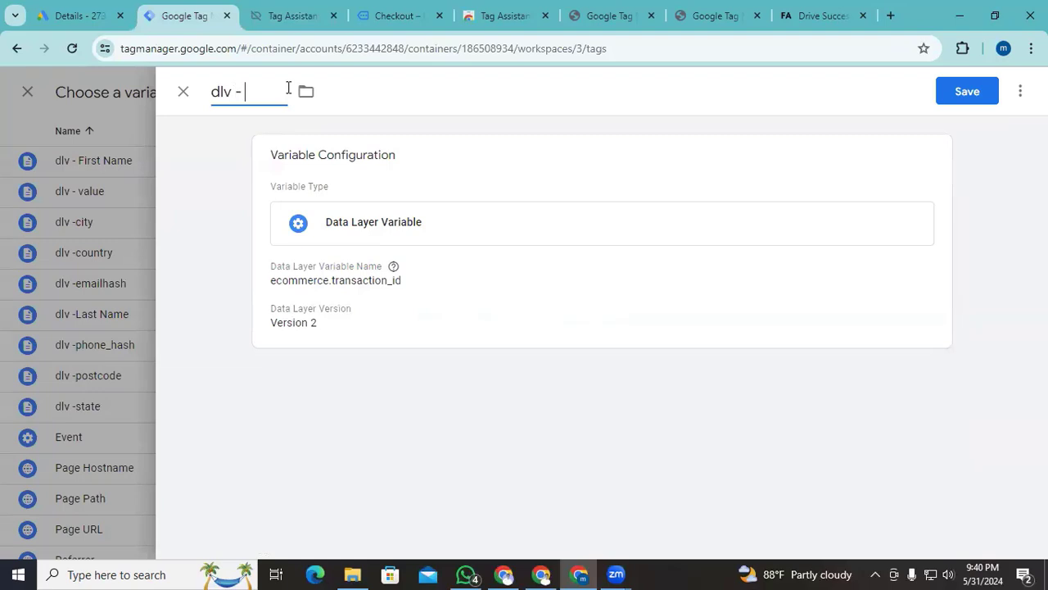
pyautogui.write(' - transaction id')
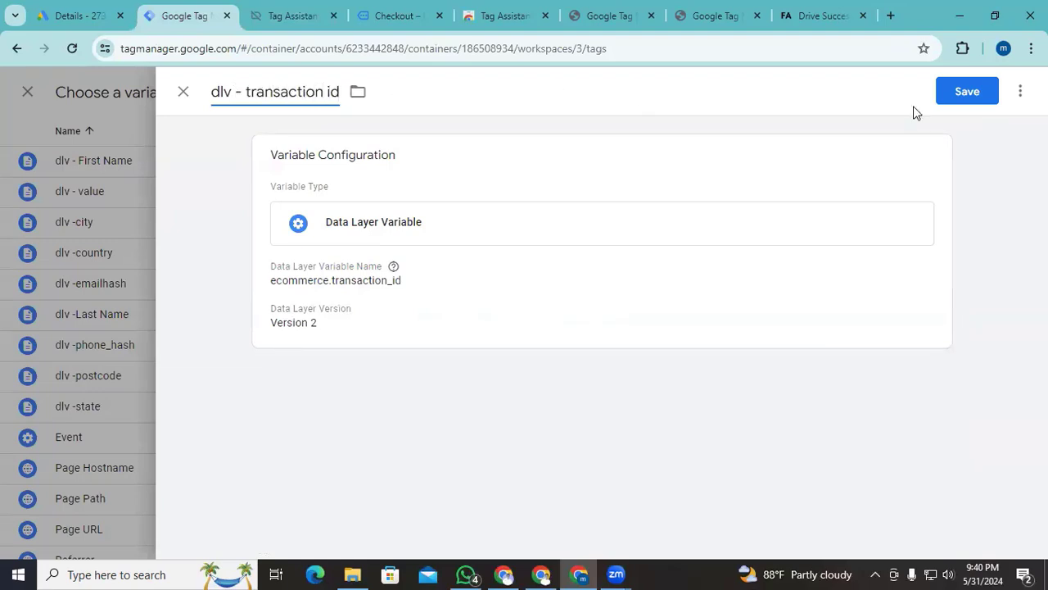
pyautogui.click(959, 85)
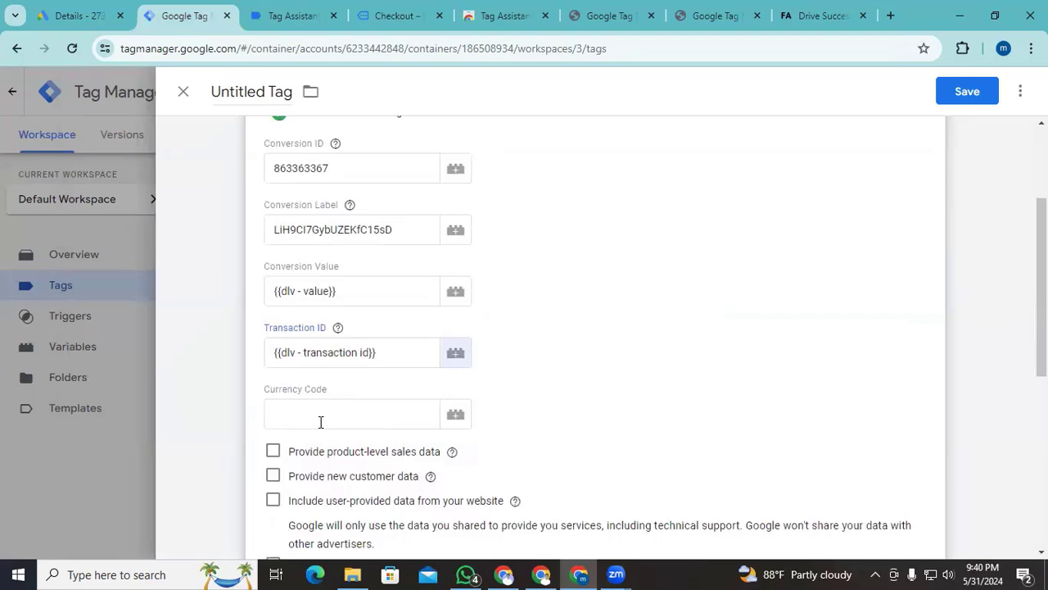
# - Create a new variable of type Data Layer Variable for the tag's Currency Code
pyautogui.click(454, 422)
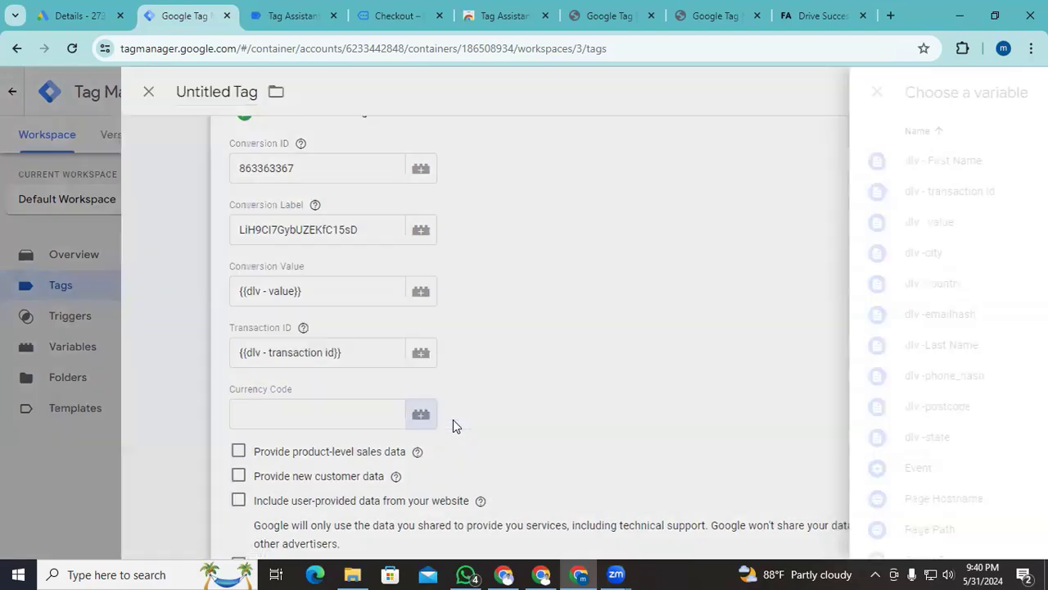
pyautogui.click(1016, 96)
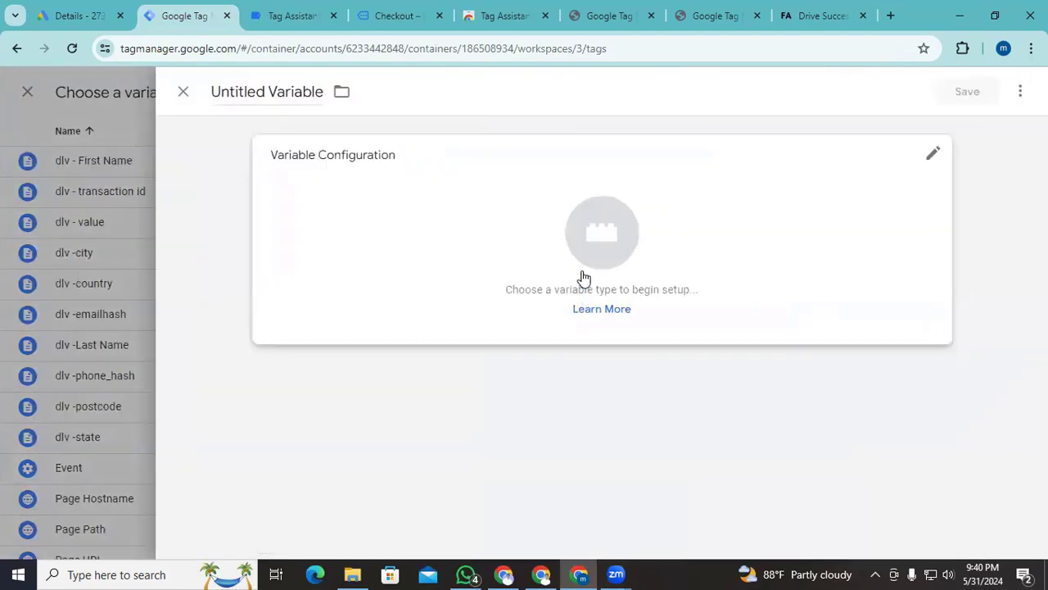
pyautogui.click(604, 242)
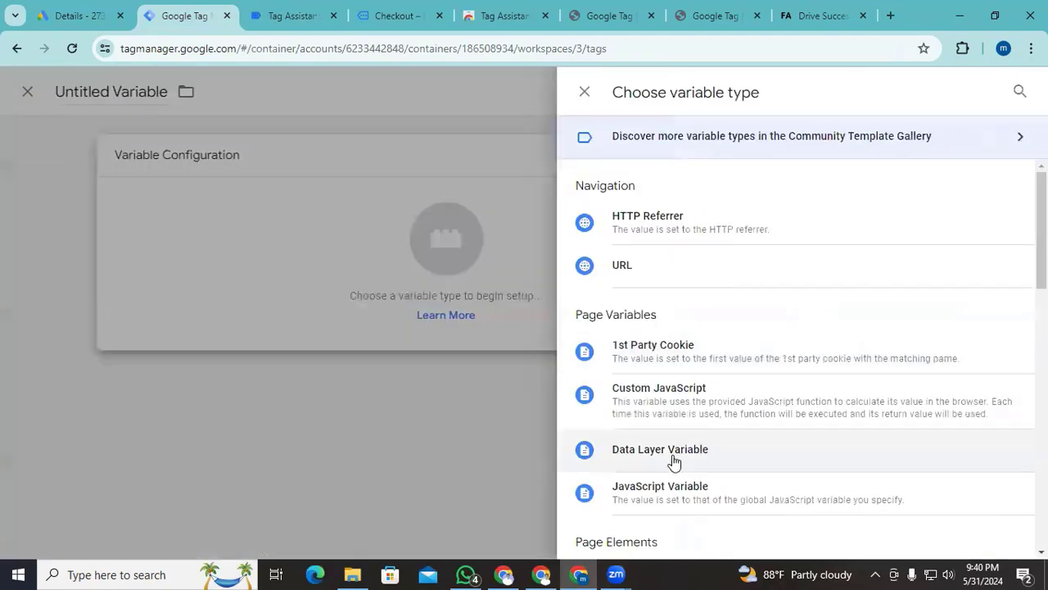
pyautogui.click(675, 457)
pyautogui.click(316, 320)
# - Set the Data Layer Variable Name to ecommerce.currency, copying both key names from the purchase event in Tag Assistant
pyautogui.click(295, 10)
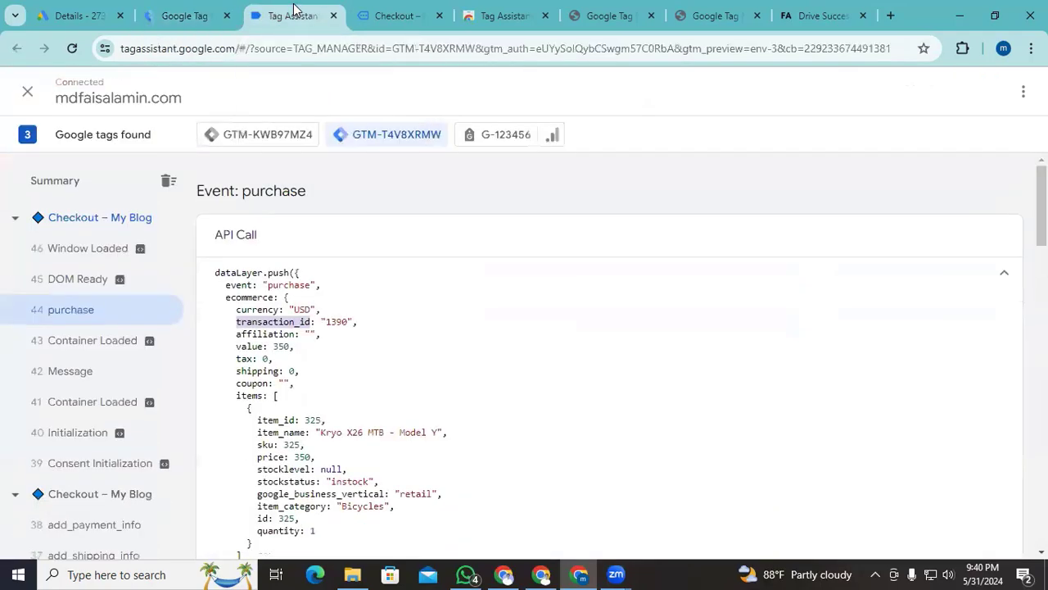
pyautogui.doubleClick(252, 297)
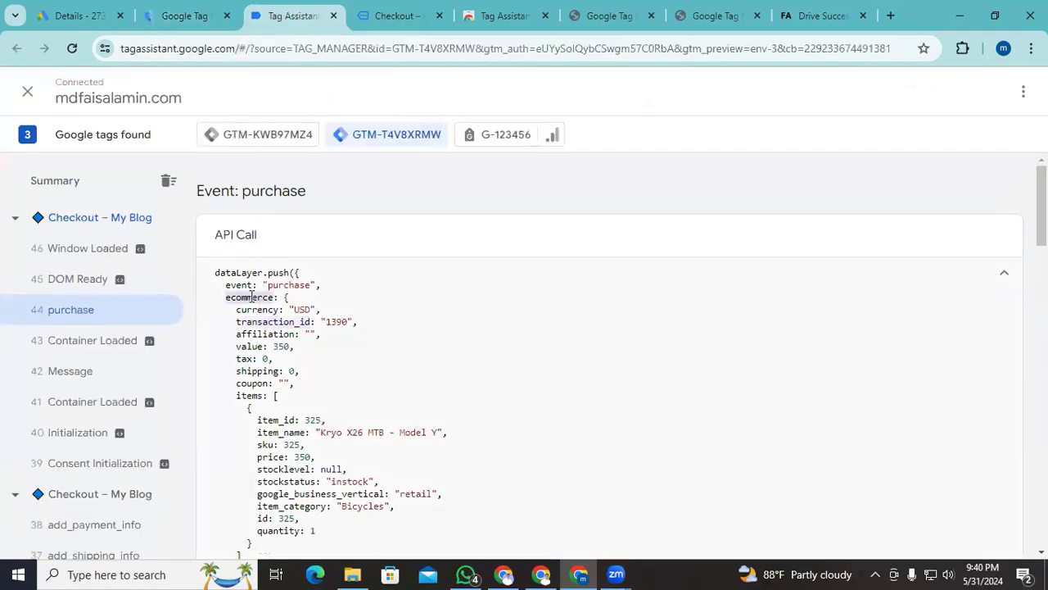
pyautogui.hotkey('ctrl', 'c')
pyautogui.click(184, 16)
pyautogui.hotkey('ctrl', 'v')
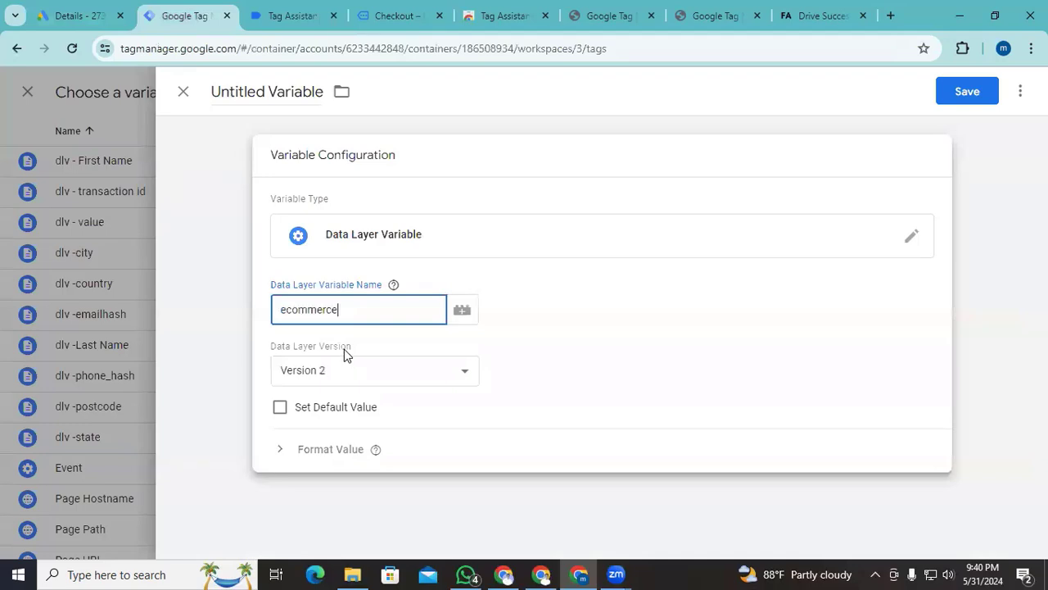
pyautogui.click(287, 15)
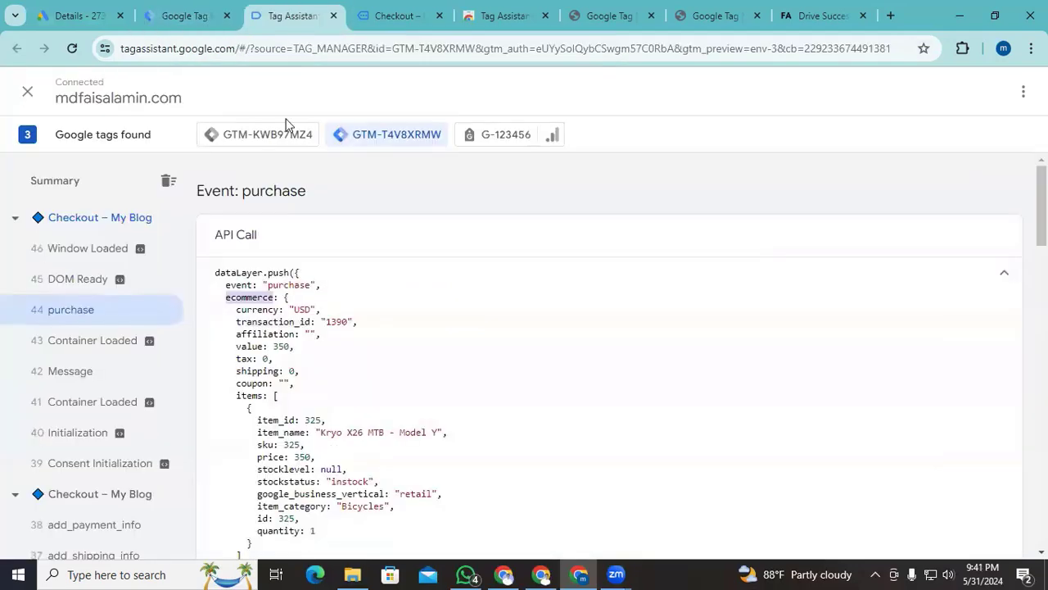
pyautogui.doubleClick(254, 310)
pyautogui.hotkey('ctrl', 'c')
pyautogui.click(184, 16)
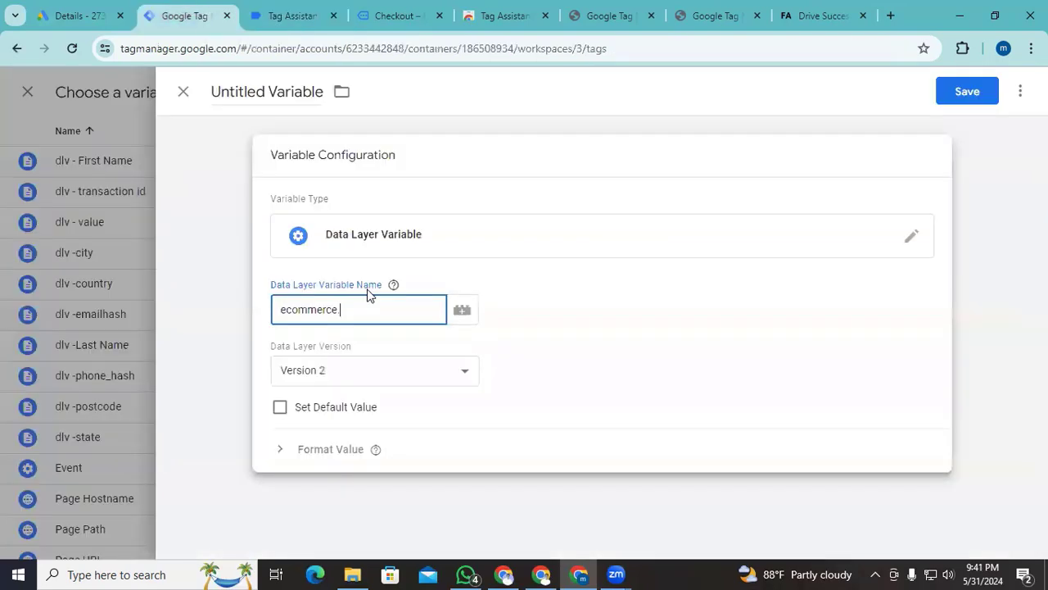
pyautogui.write('.')
pyautogui.hotkey('ctrl', 'v')
# - Name the variable "dlv - currency" and save it as the tag's Currency Code
pyautogui.click(276, 91)
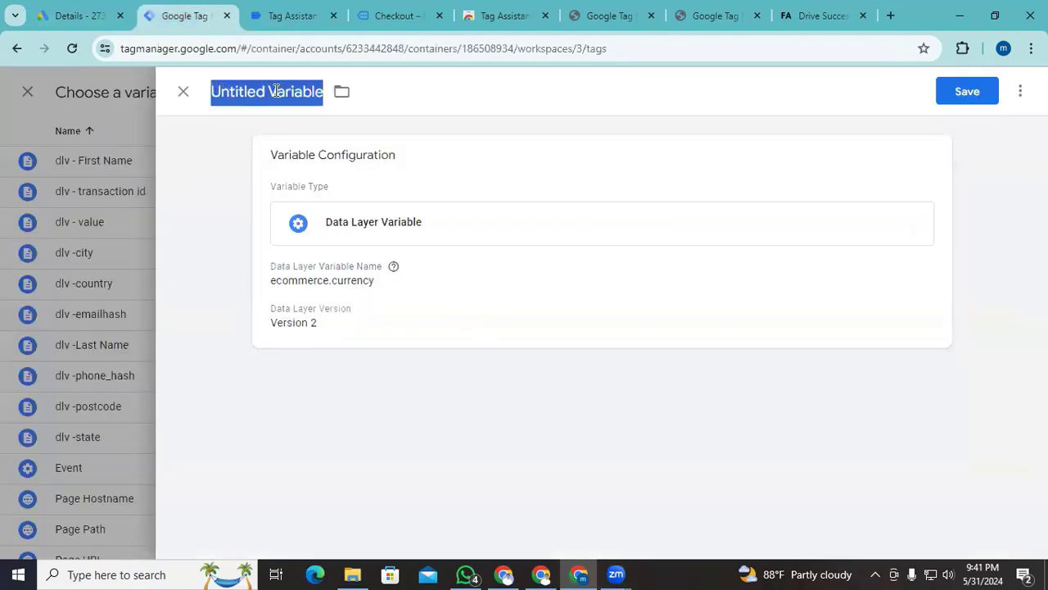
pyautogui.write('dlv - ')
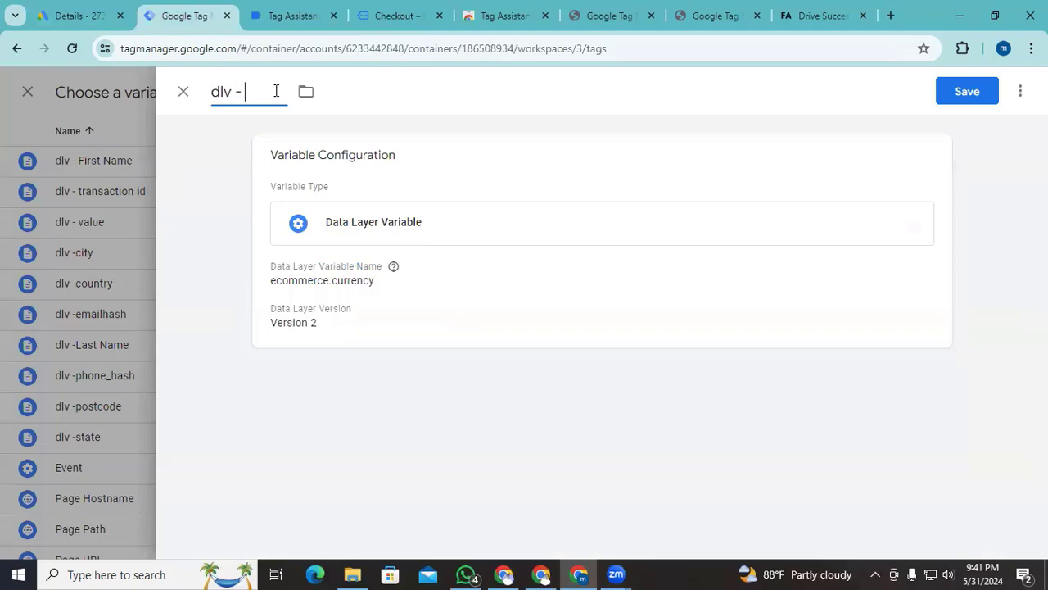
pyautogui.write('currency')
pyautogui.click(966, 92)
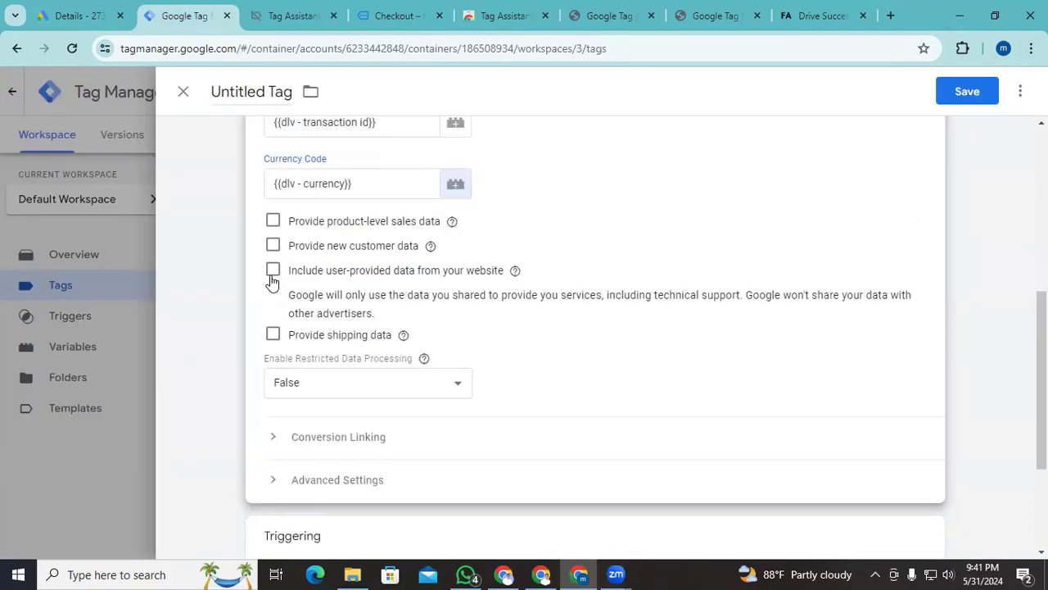
# - Include user-provided data from the website in the tag and start a new user-provided data variable for it
pyautogui.click(272, 271)
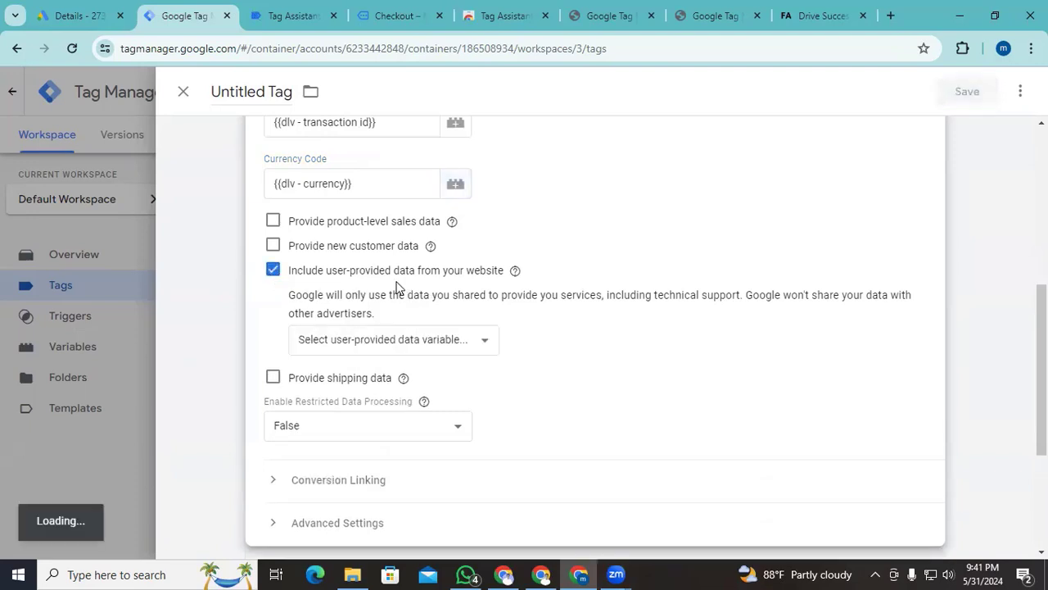
pyautogui.click(483, 340)
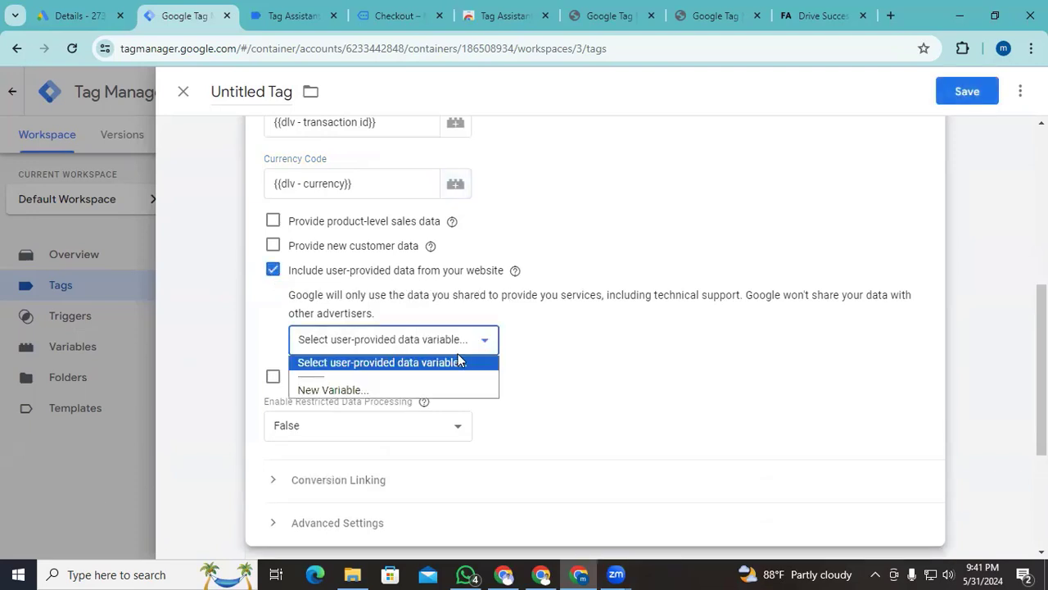
pyautogui.click(360, 392)
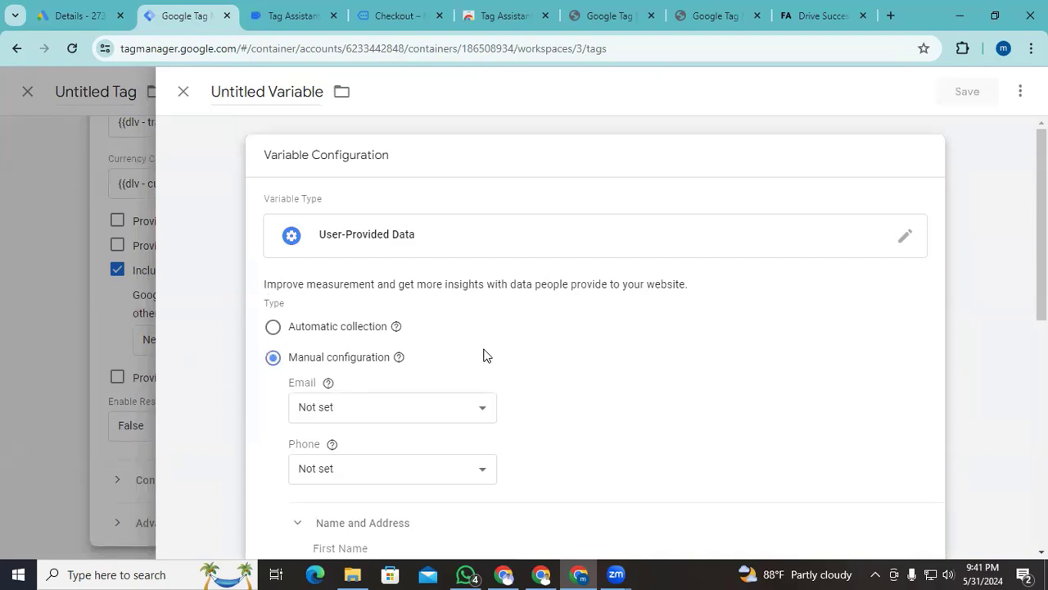
# - Map the variable's Email to {{dlv -emailhash}} and its Phone to {{dlv -phone_hash}} in the manual configuration
pyautogui.scroll(-2, 516, 358)
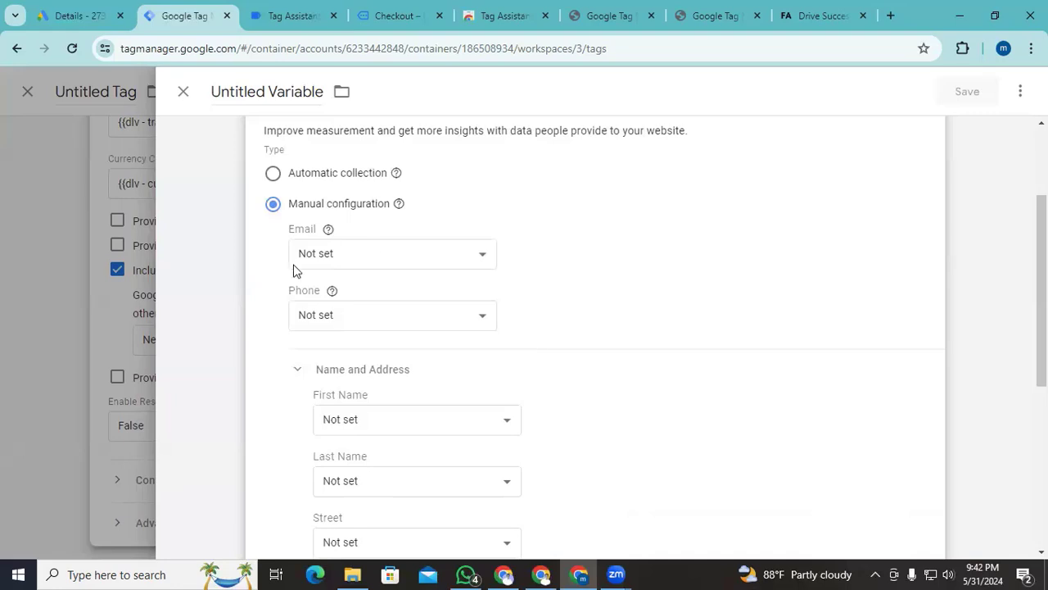
pyautogui.click(469, 256)
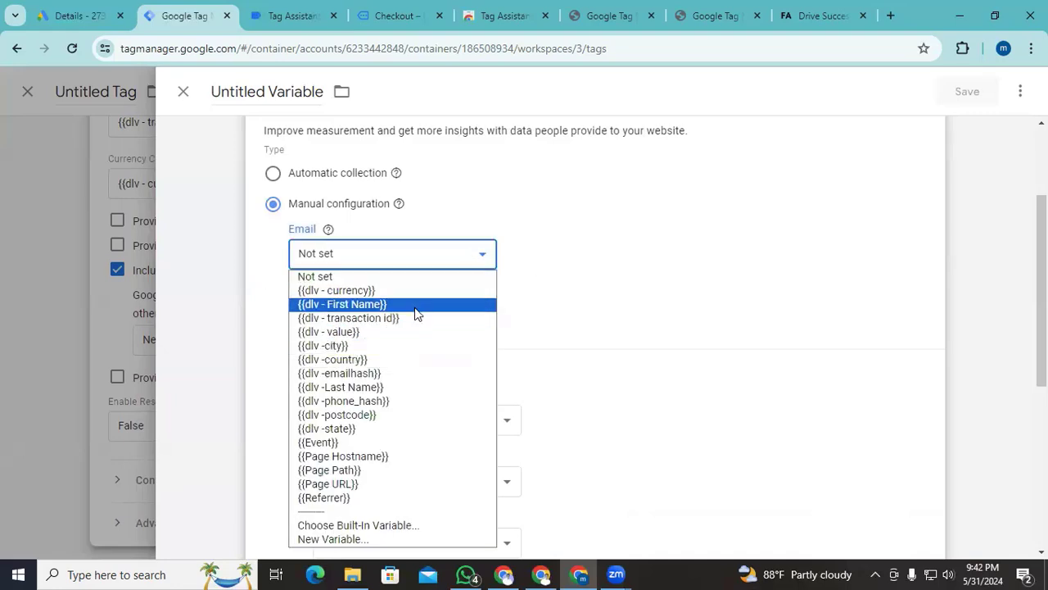
pyautogui.click(717, 281)
pyautogui.click(484, 259)
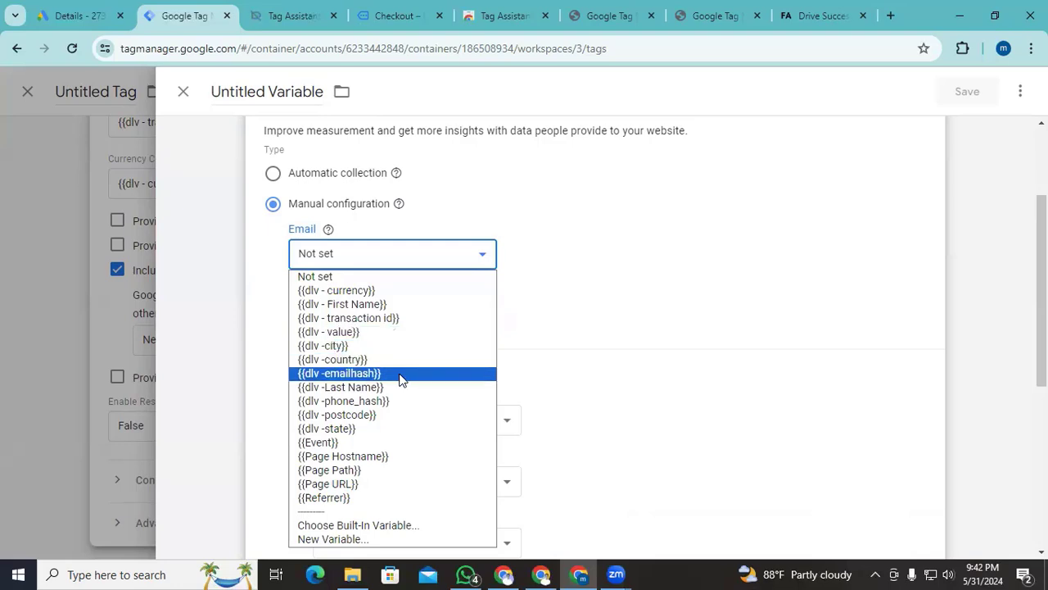
pyautogui.click(332, 375)
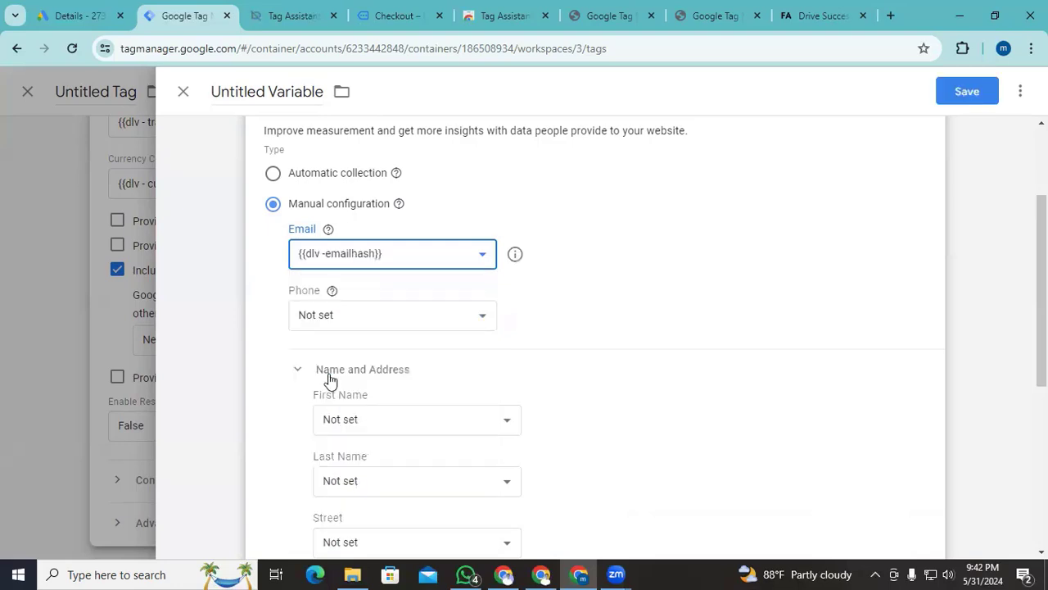
pyautogui.click(401, 319)
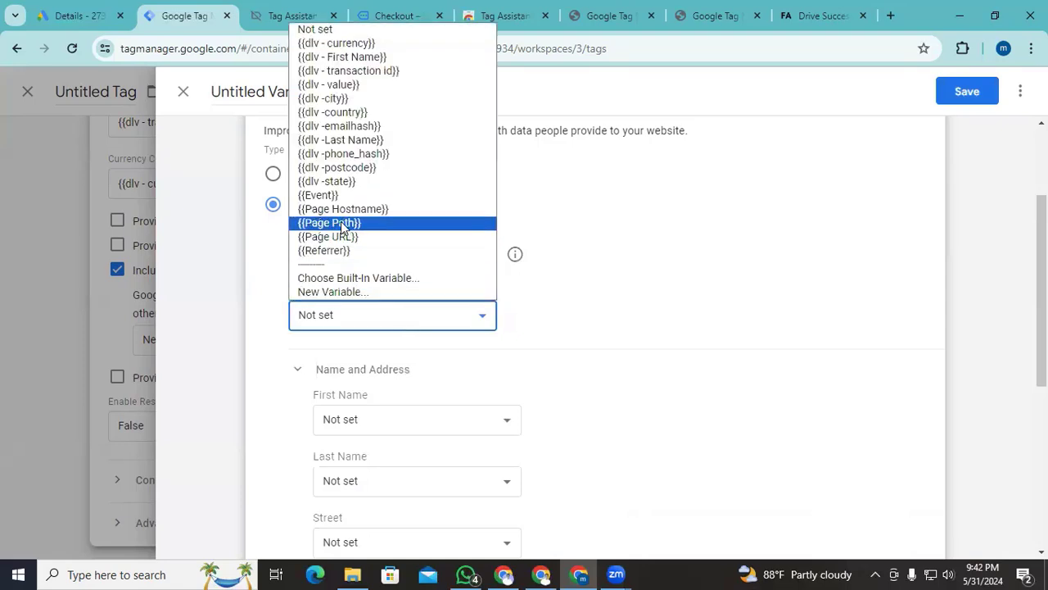
pyautogui.click(314, 161)
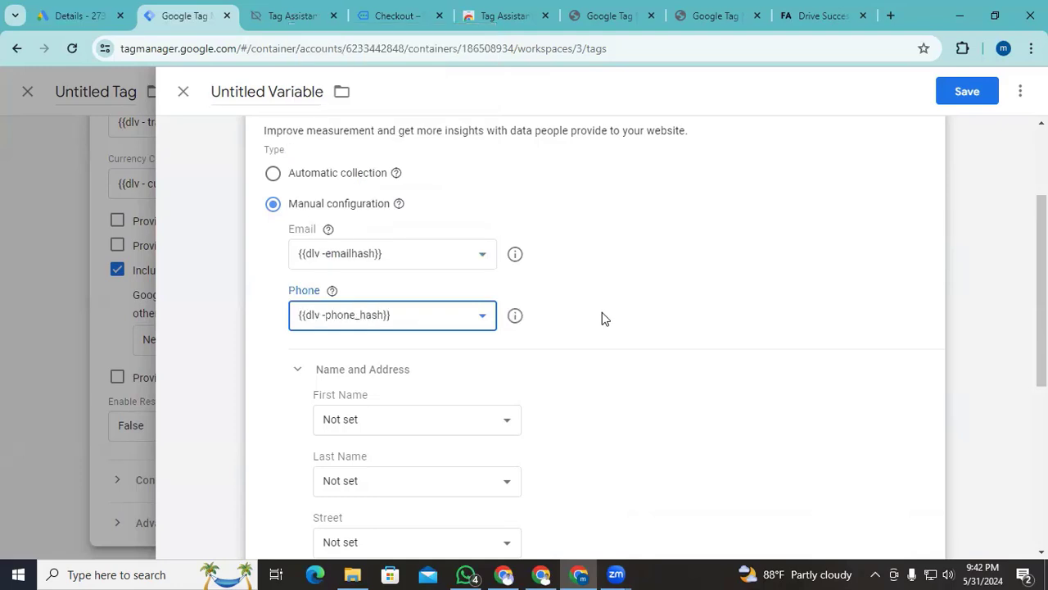
# - Map First Name to {{dlv - First Name}} and Last Name to {{dlv -Last Name}} under Name and Address
pyautogui.scroll(-3, 602, 318)
pyautogui.scroll(2, 602, 318)
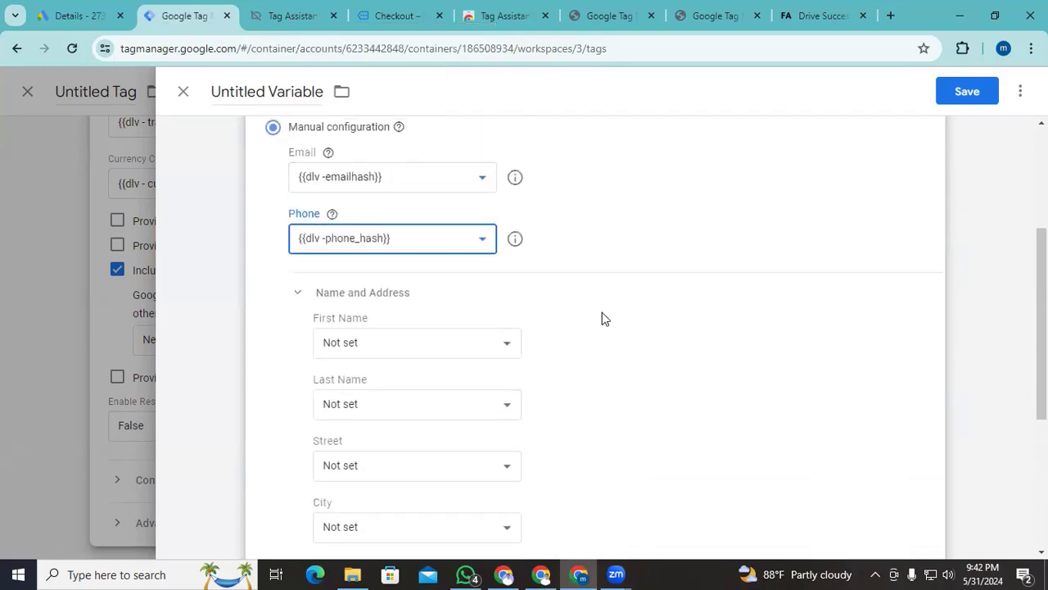
pyautogui.scroll(-1, 619, 348)
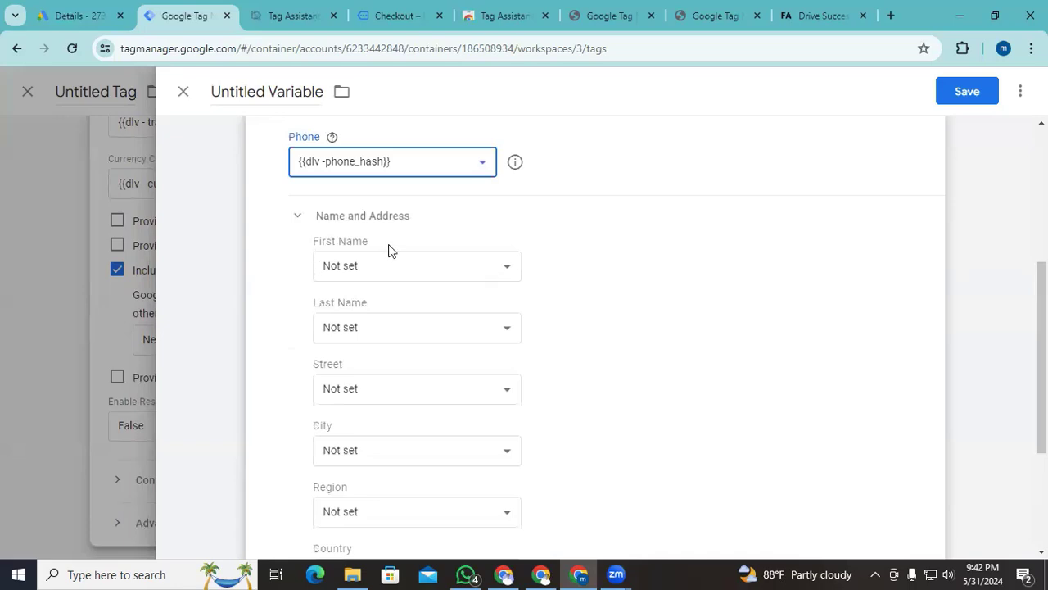
pyautogui.click(465, 272)
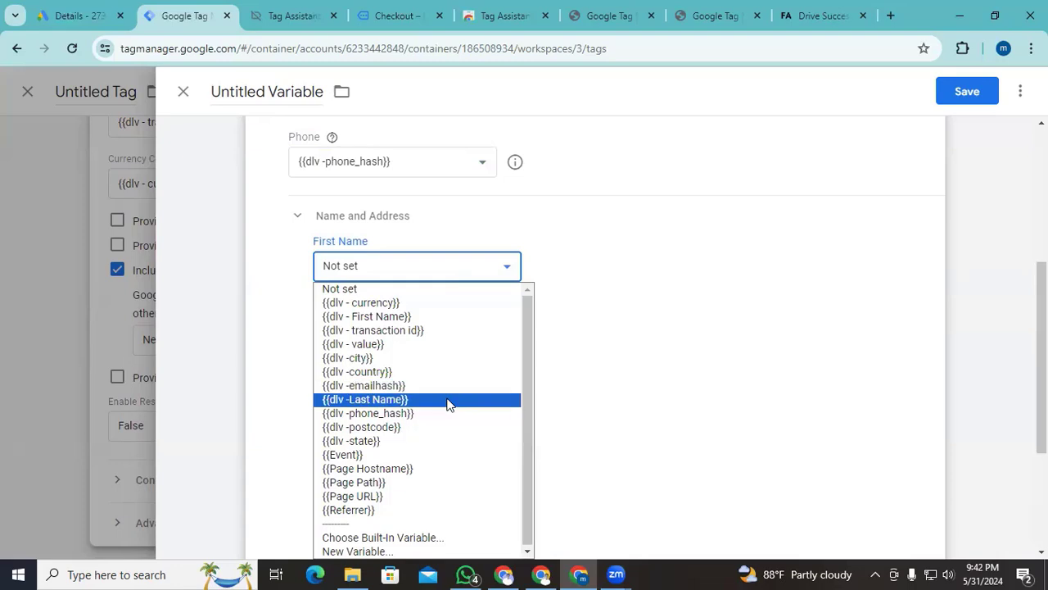
pyautogui.click(416, 318)
pyautogui.click(451, 330)
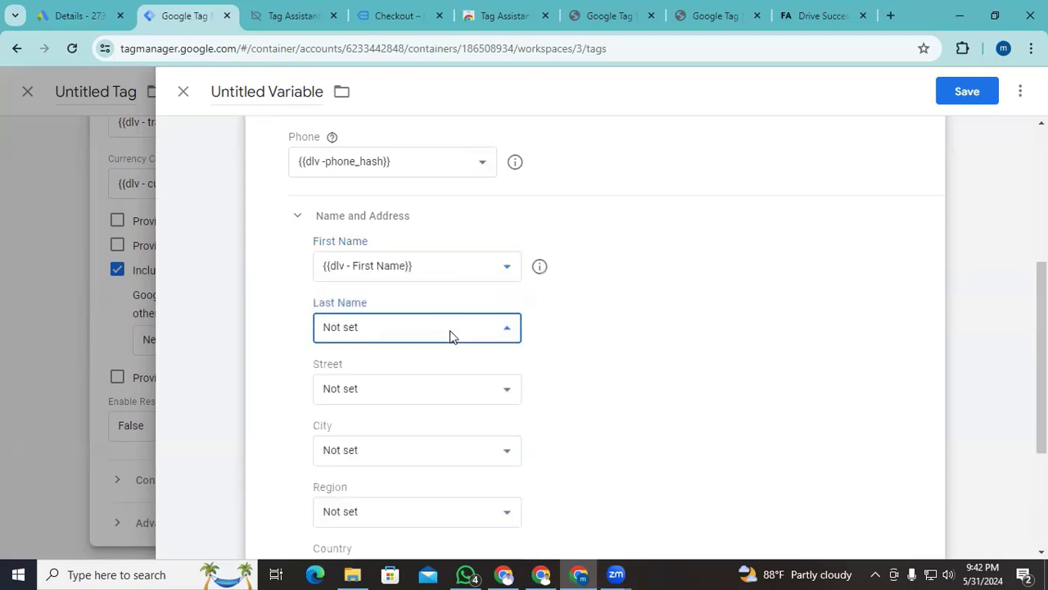
pyautogui.click(421, 156)
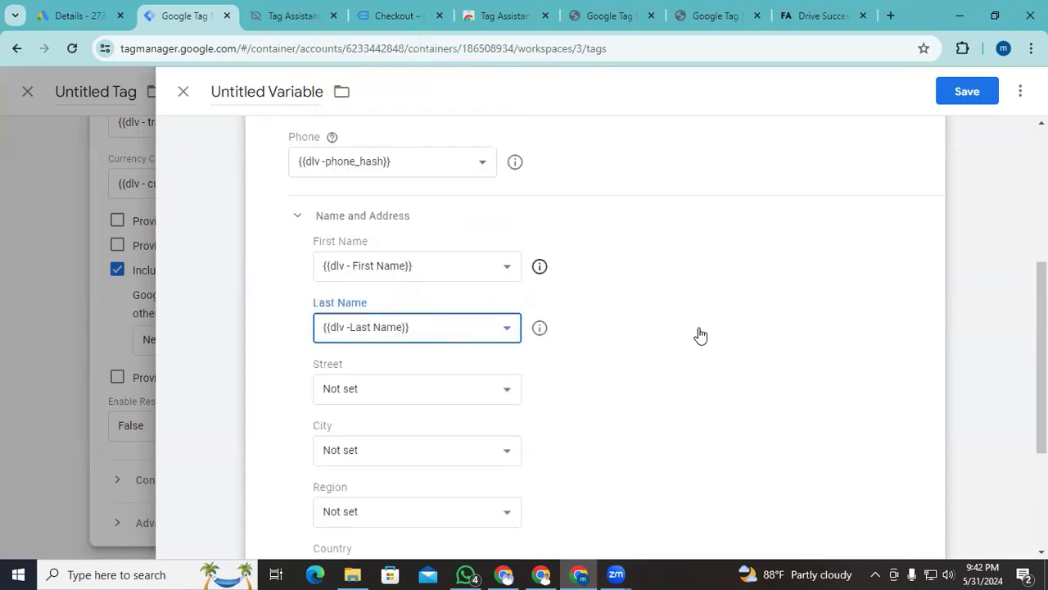
# - Map Street to {{dlv -state}} and City to {{dlv -city}} under Name and Address
pyautogui.scroll(-1, 666, 330)
pyautogui.click(414, 312)
pyautogui.click(393, 181)
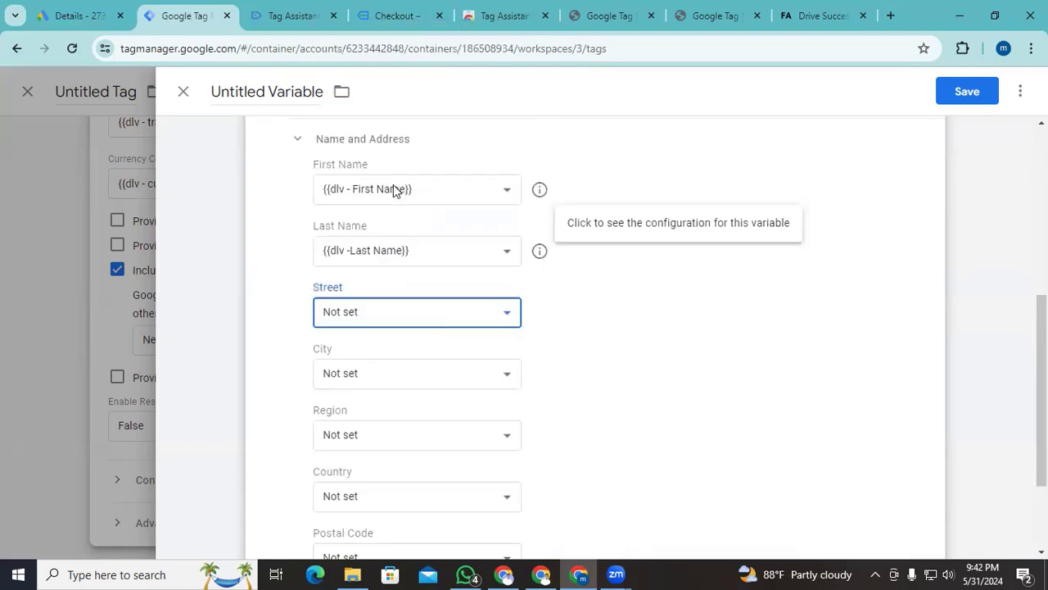
pyautogui.click(471, 373)
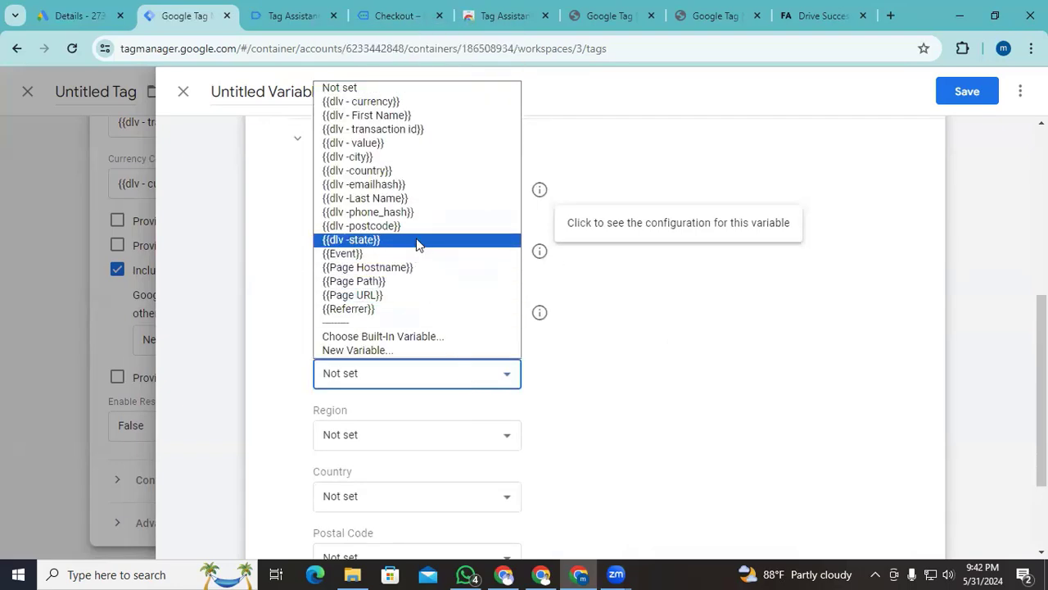
pyautogui.click(402, 157)
# - Map Region to {{dlv -state}}, Country to {{dlv -country}} and Postal Code to {{dlv -postcode}}
pyautogui.scroll(-2, 525, 352)
pyautogui.click(493, 300)
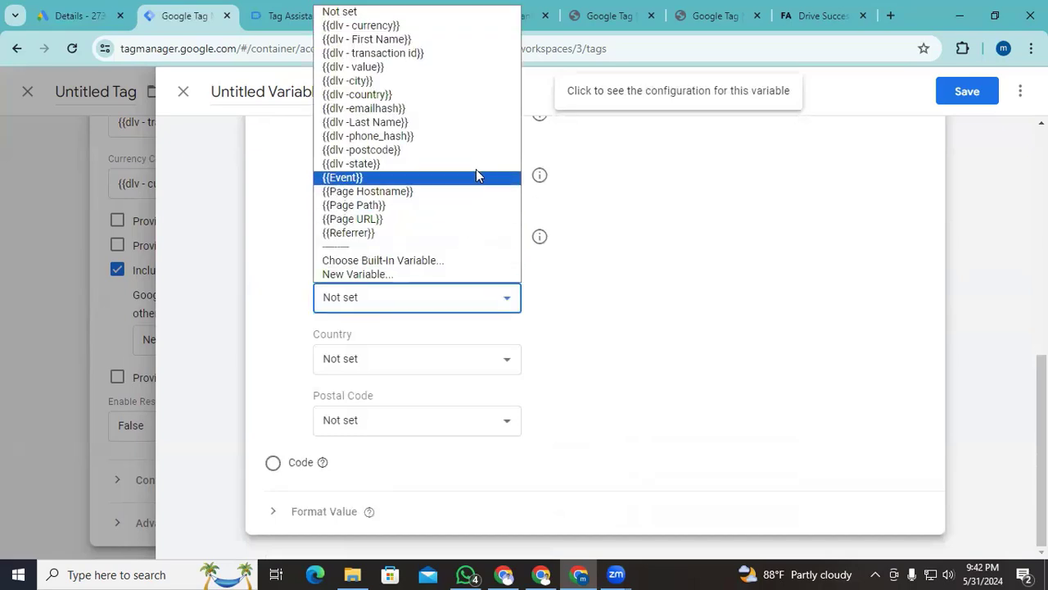
pyautogui.click(424, 167)
pyautogui.click(456, 369)
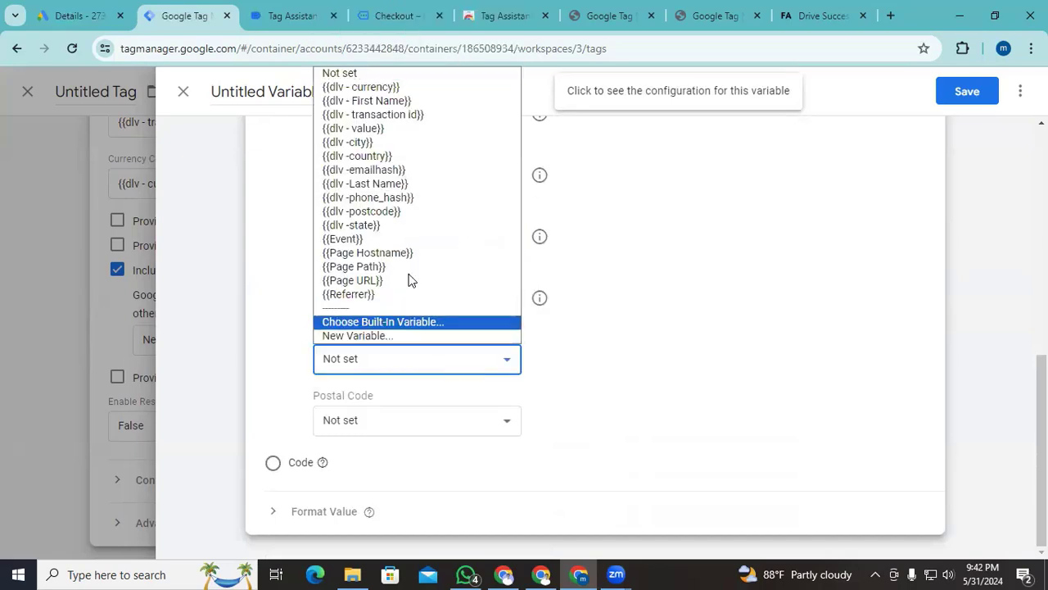
pyautogui.click(385, 155)
pyautogui.click(463, 422)
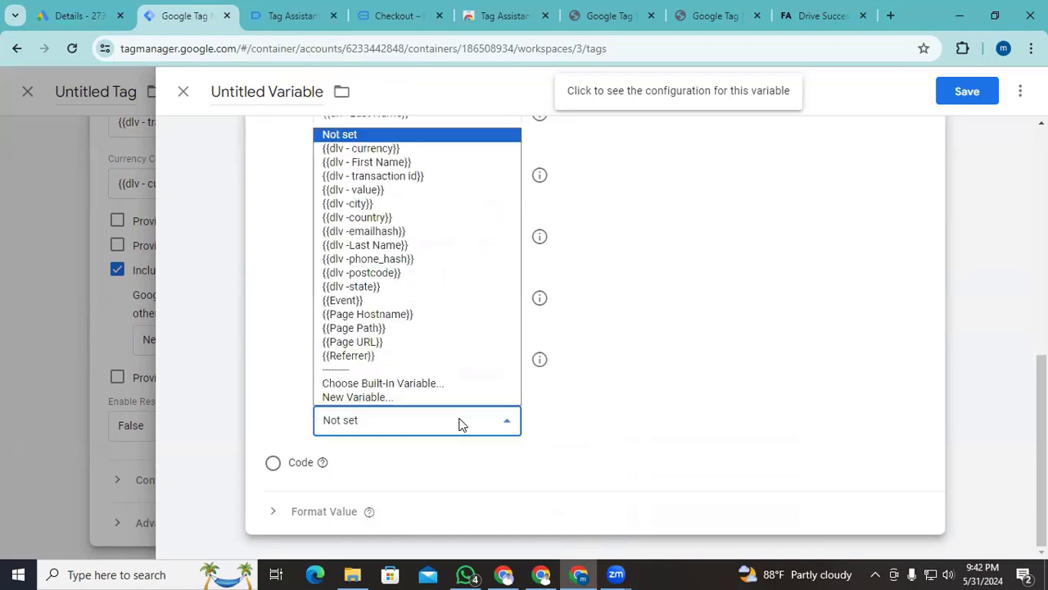
pyautogui.click(402, 274)
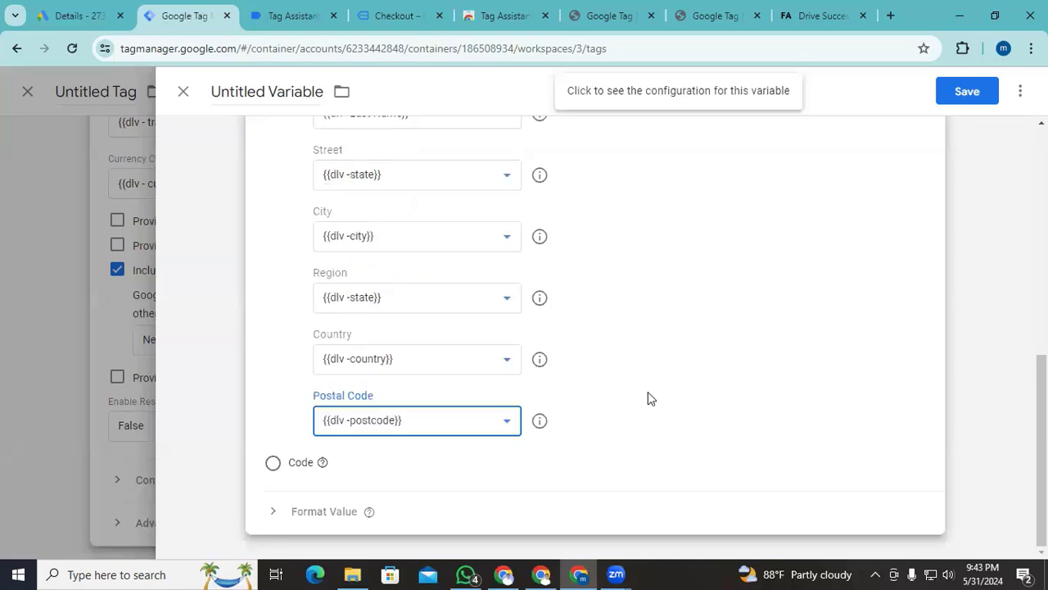
# - Name the variable "User Provide data" and save it as the tag's user-provided data variable
pyautogui.scroll(3, 649, 398)
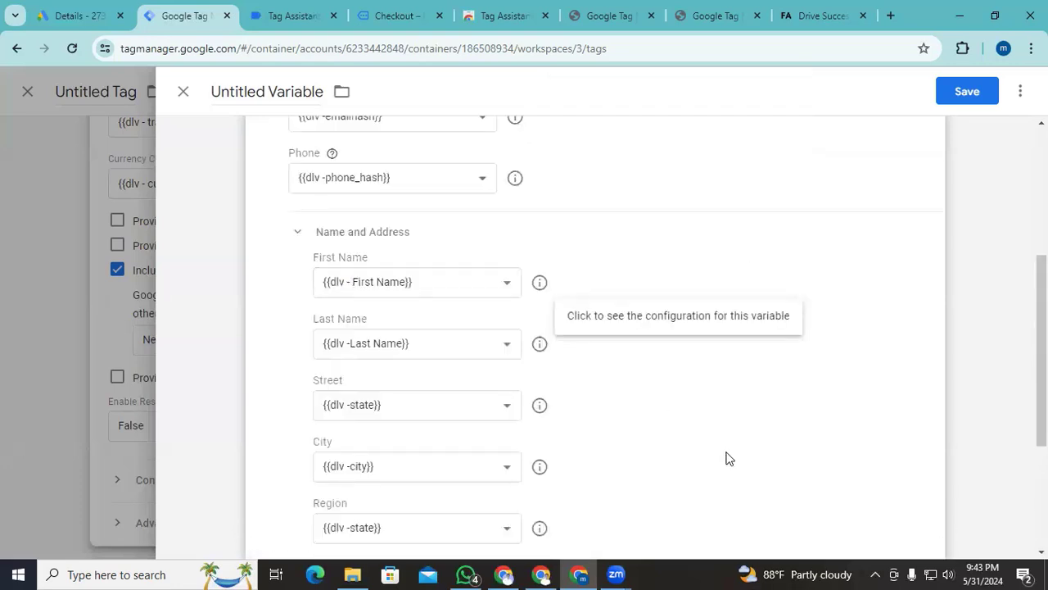
pyautogui.scroll(5, 729, 459)
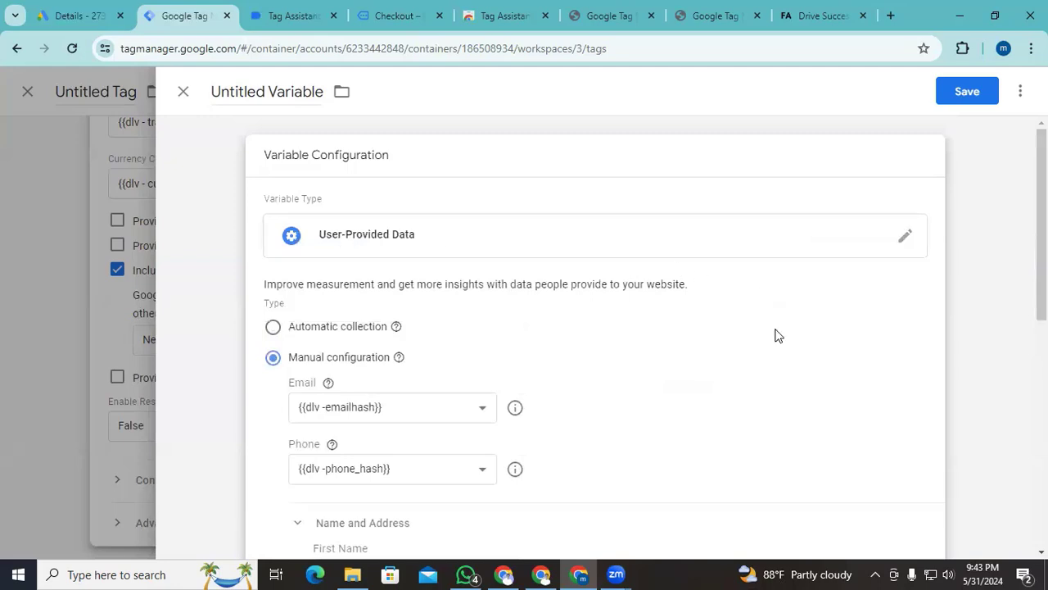
pyautogui.click(291, 95)
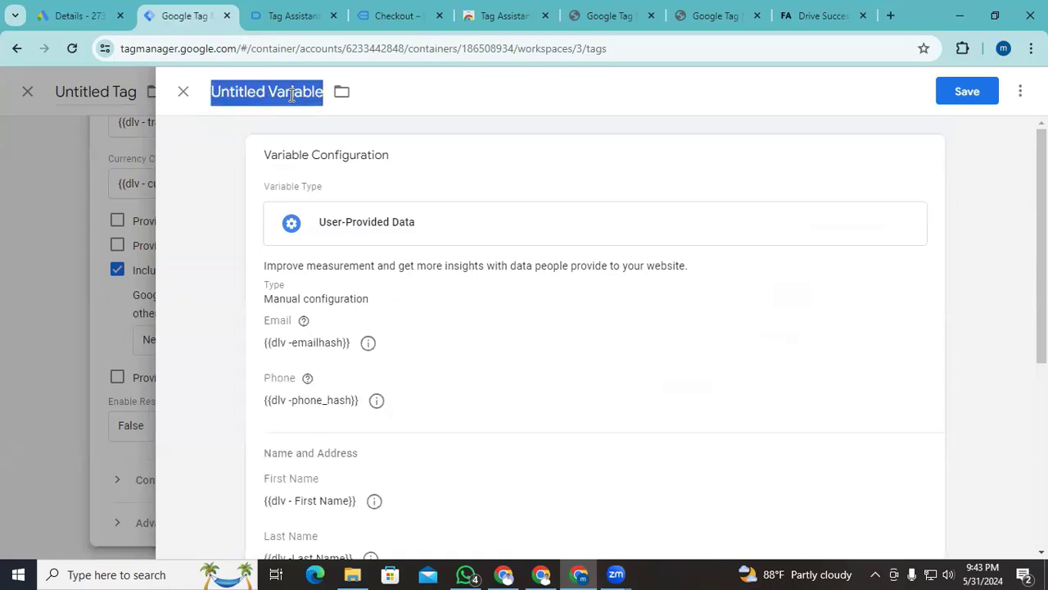
pyautogui.write('U')
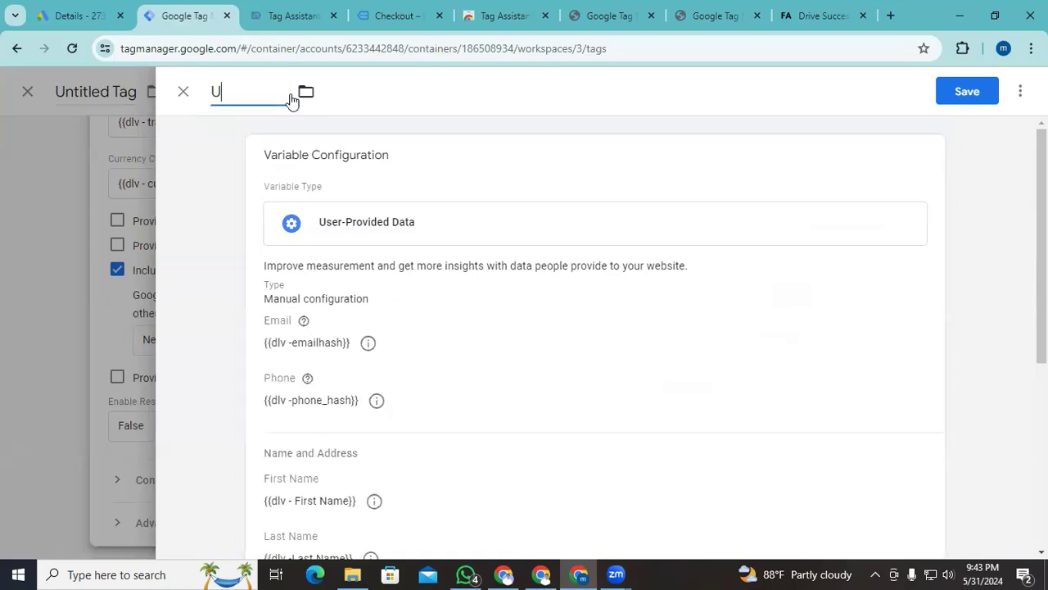
pyautogui.write('ser Provide data')
pyautogui.click(978, 96)
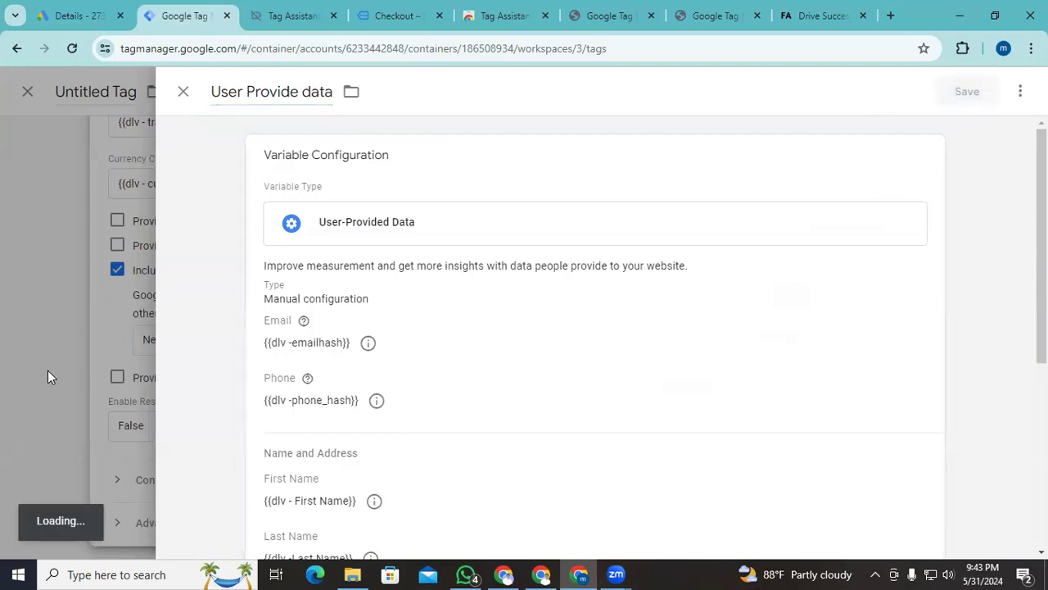
# - Assign the custom event trigger "Event - Purchase" to the conversion tracking tag
pyautogui.scroll(-2, 572, 357)
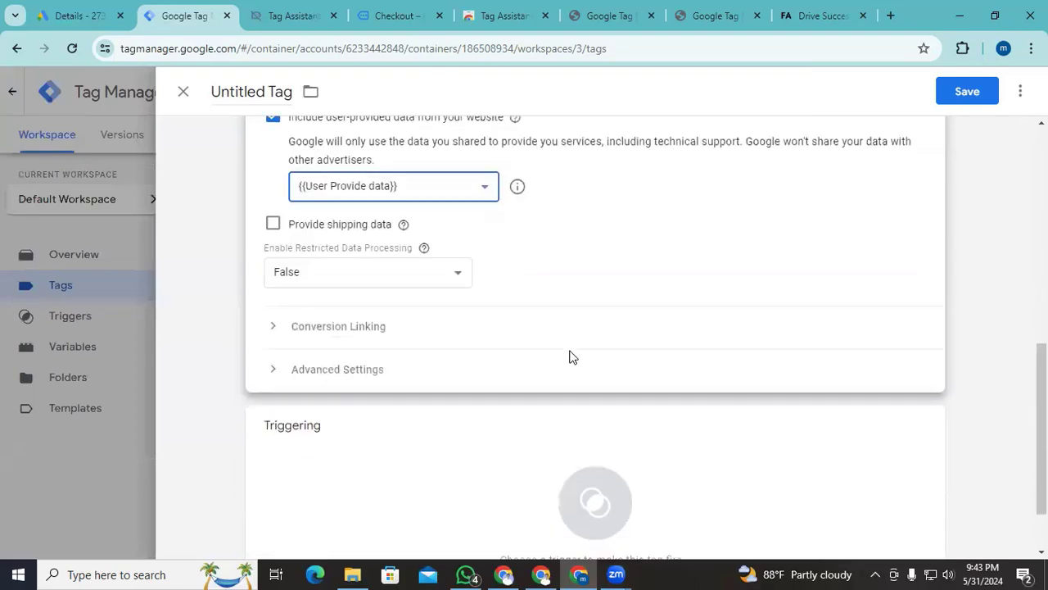
pyautogui.scroll(-1, 406, 455)
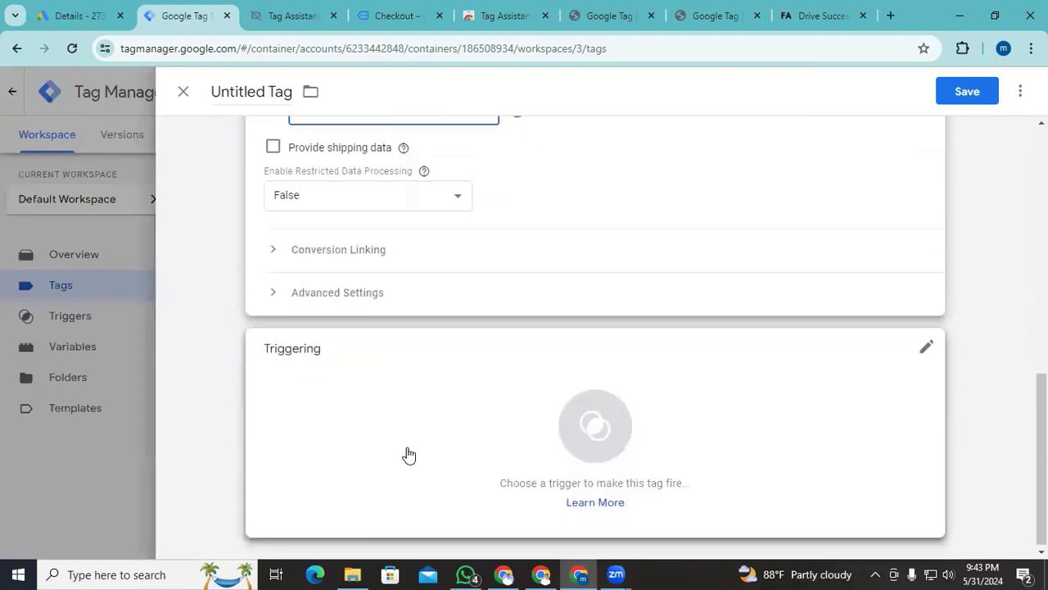
pyautogui.click(591, 443)
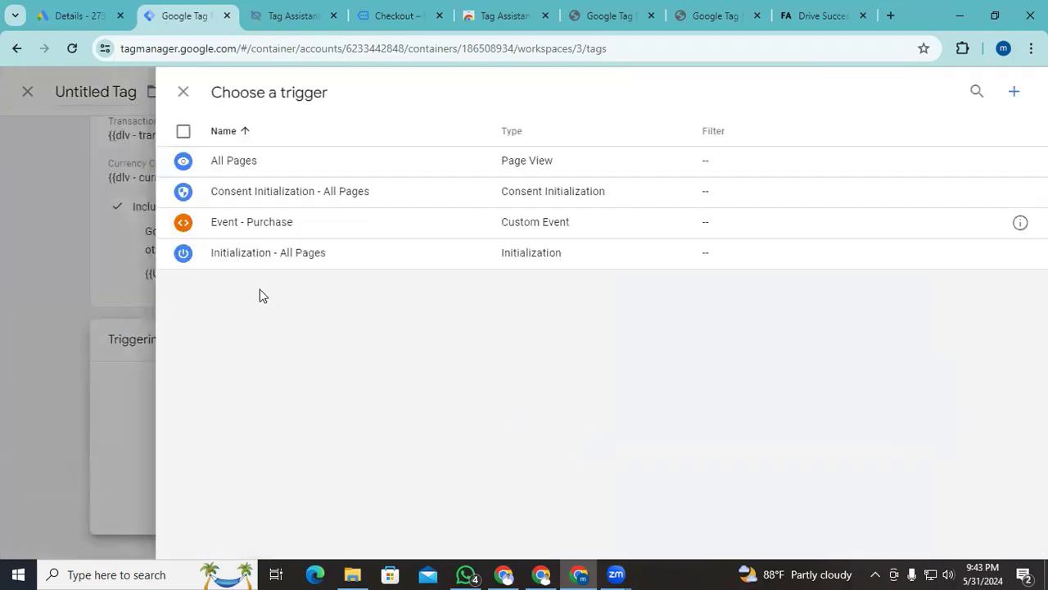
pyautogui.click(237, 238)
# - Name the tag "Google Ads Conversion tracking - Purchase" and save it
pyautogui.scroll(4, 367, 451)
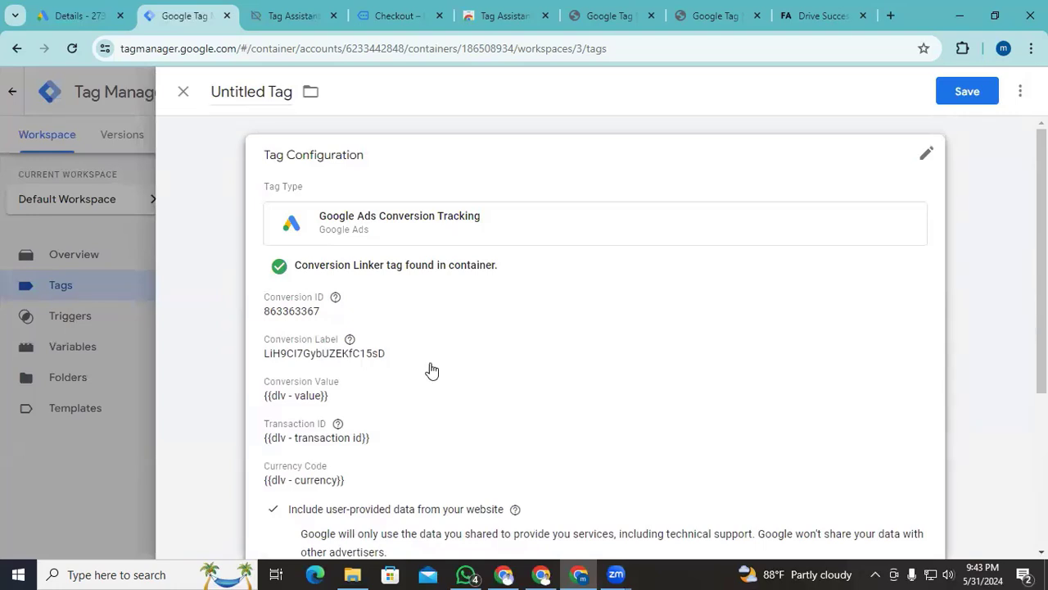
pyautogui.click(256, 91)
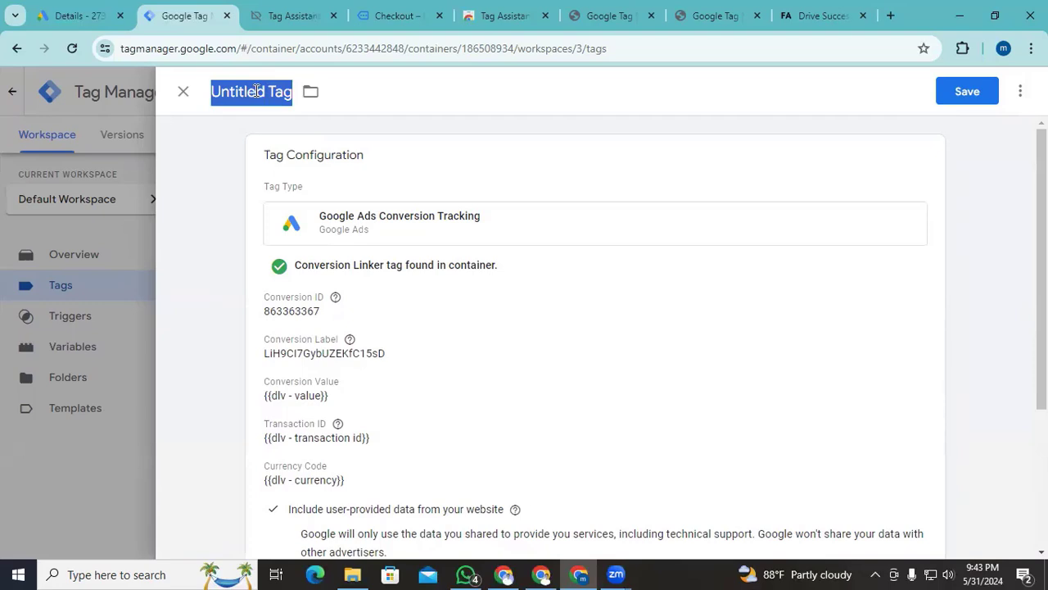
pyautogui.write('Google Ads C')
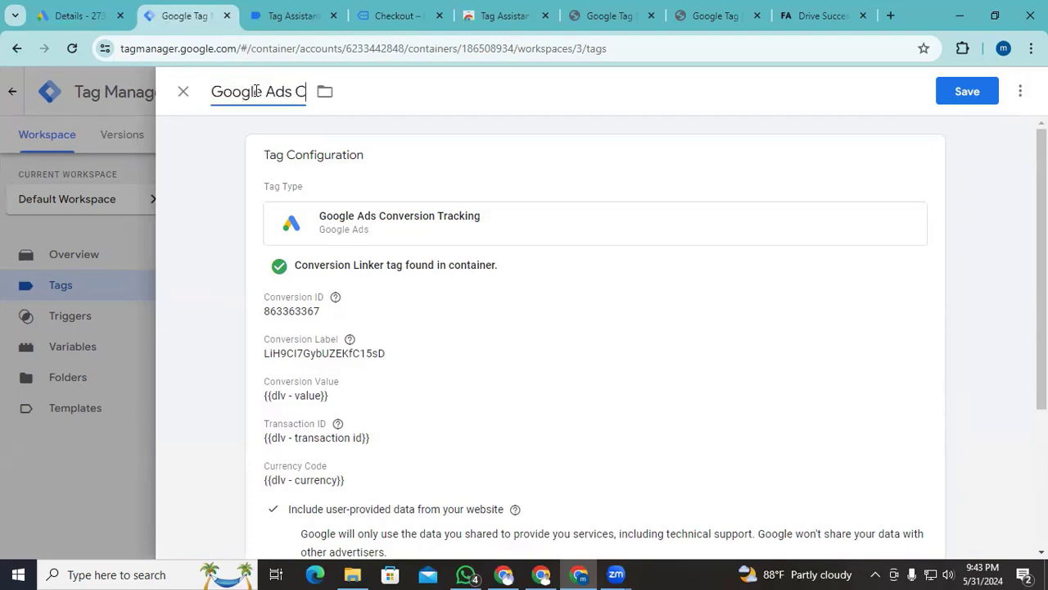
pyautogui.write('onversion tracking')
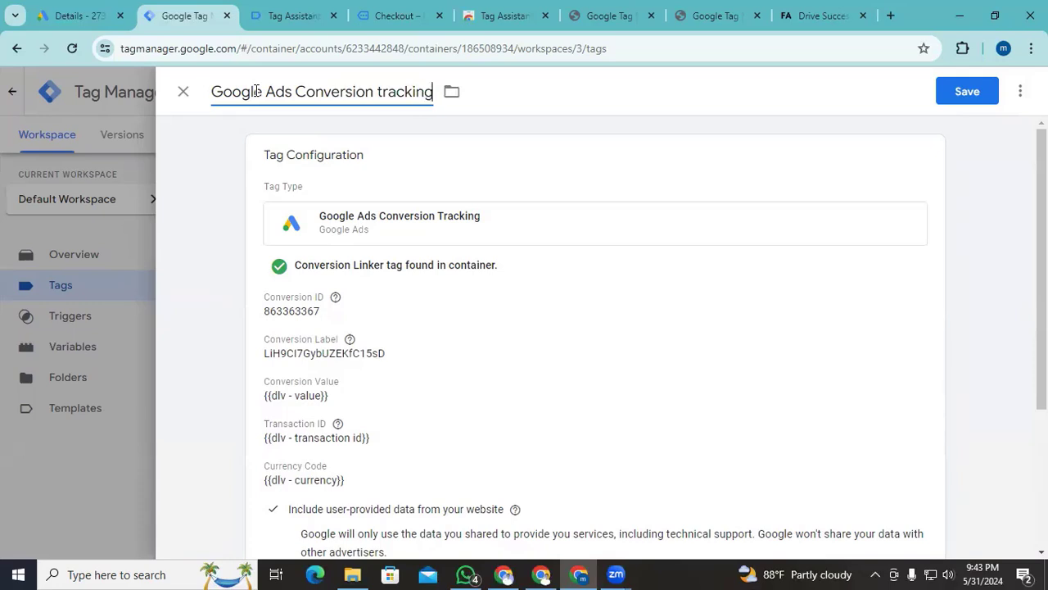
pyautogui.write(' - Pur')
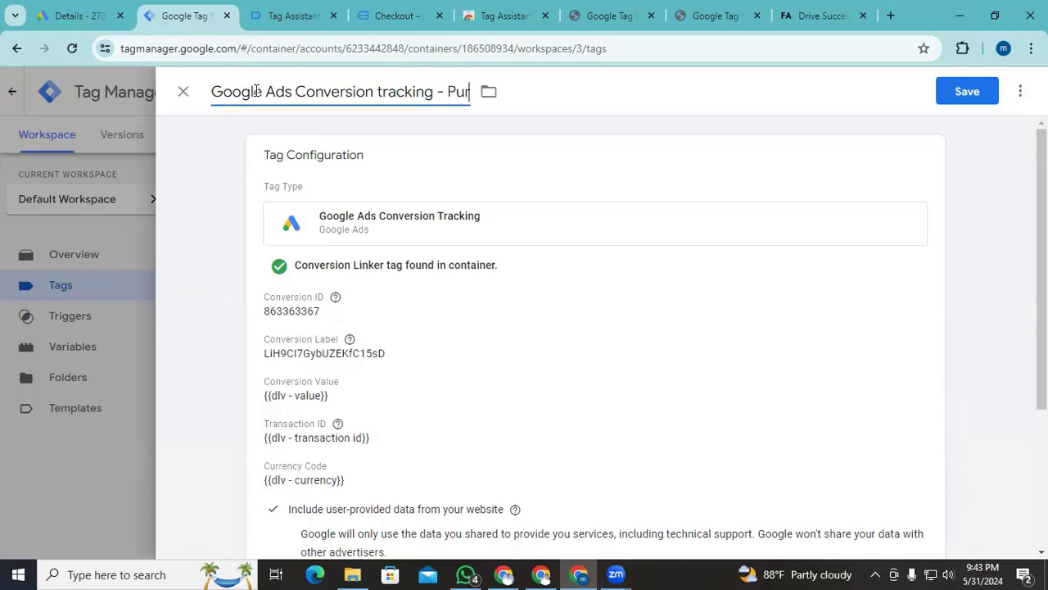
pyautogui.write('chase')
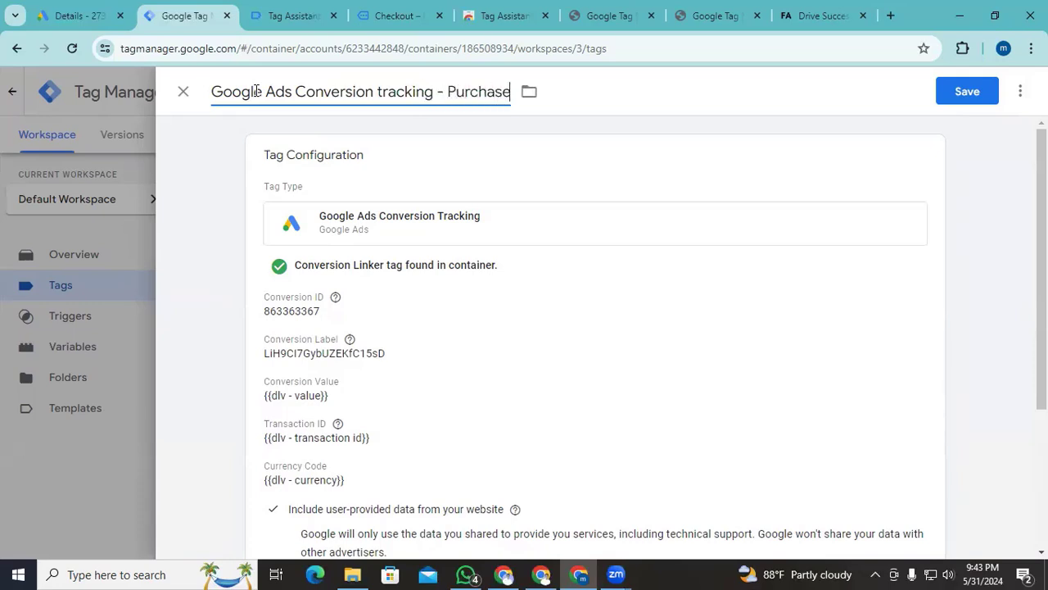
pyautogui.click(969, 92)
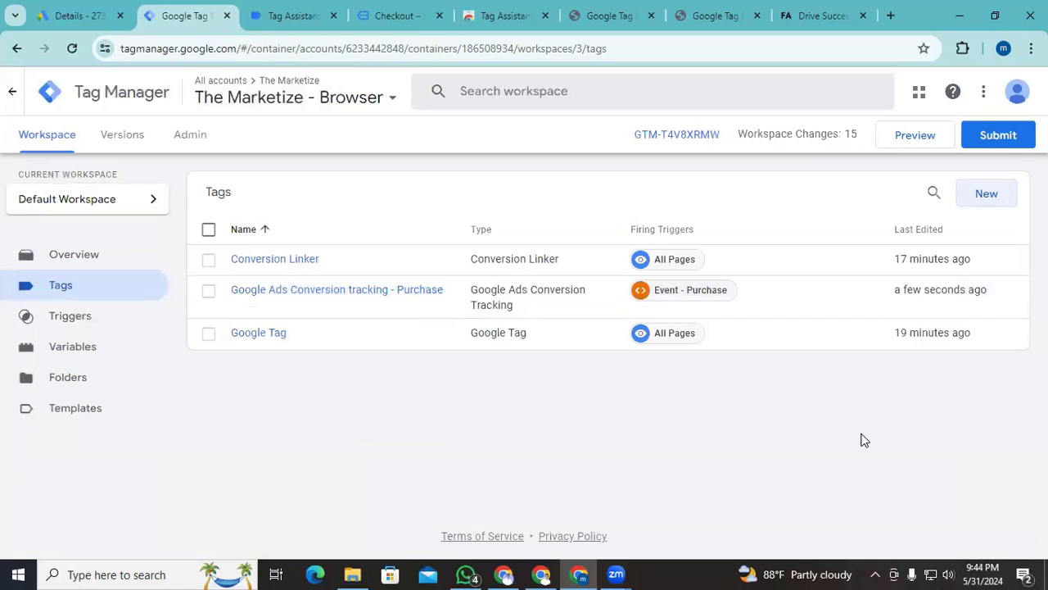
# - Preview the container and place a test order for the Kryo X26 MTB – Model Y bicycle in the store
pyautogui.click(909, 136)
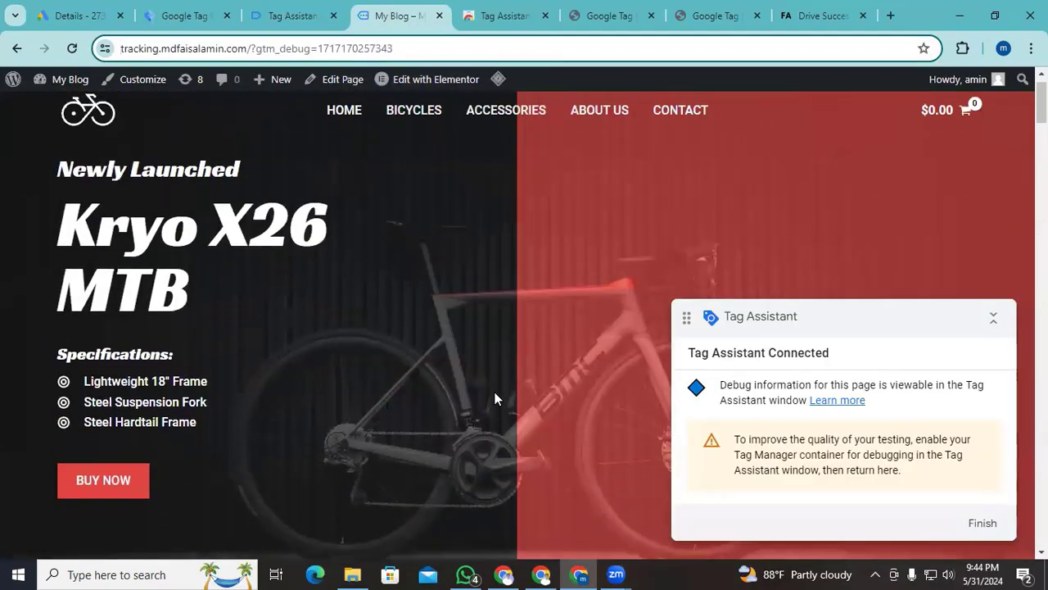
pyautogui.scroll(-7, 495, 399)
pyautogui.scroll(-3, 495, 399)
pyautogui.scroll(2, 554, 199)
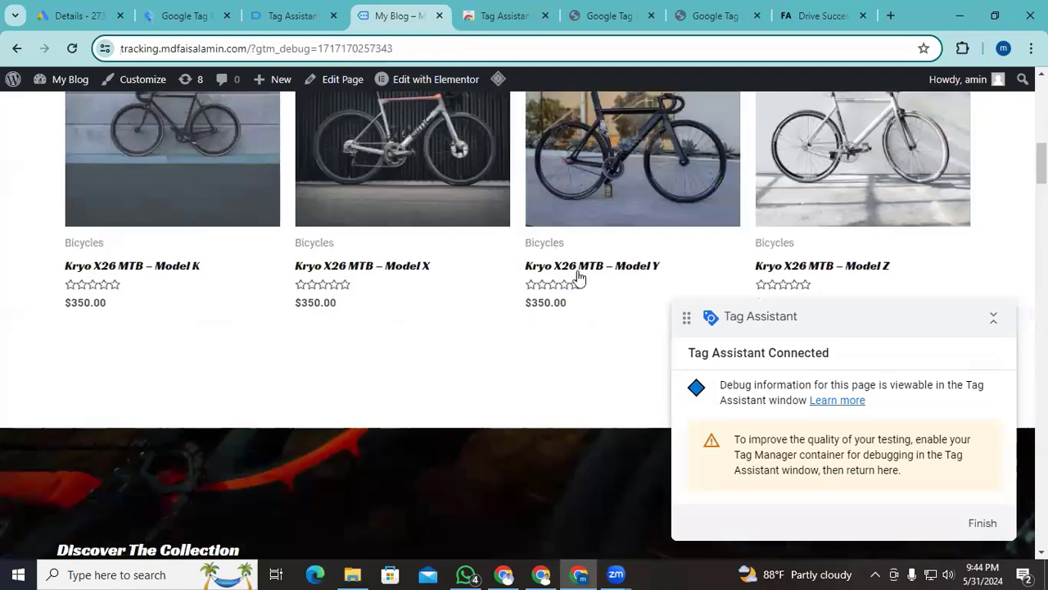
pyautogui.click(578, 277)
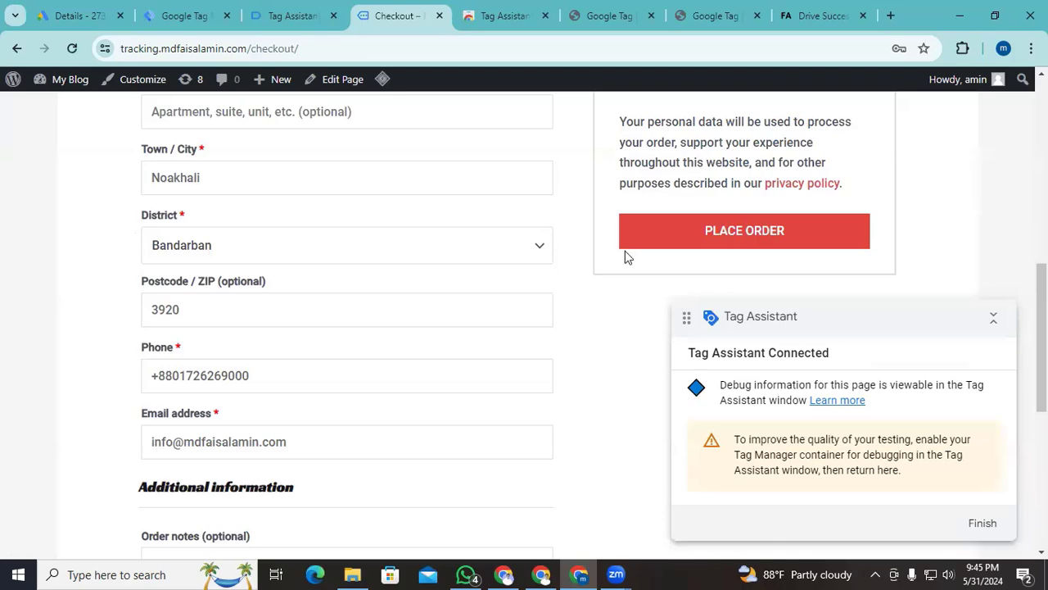
pyautogui.click(726, 237)
# - Examine in Tag Assistant how the "Google Ads Conversion tracking - Purchase" tag responds to the purchase event, including its firing trigger
pyautogui.click(271, 23)
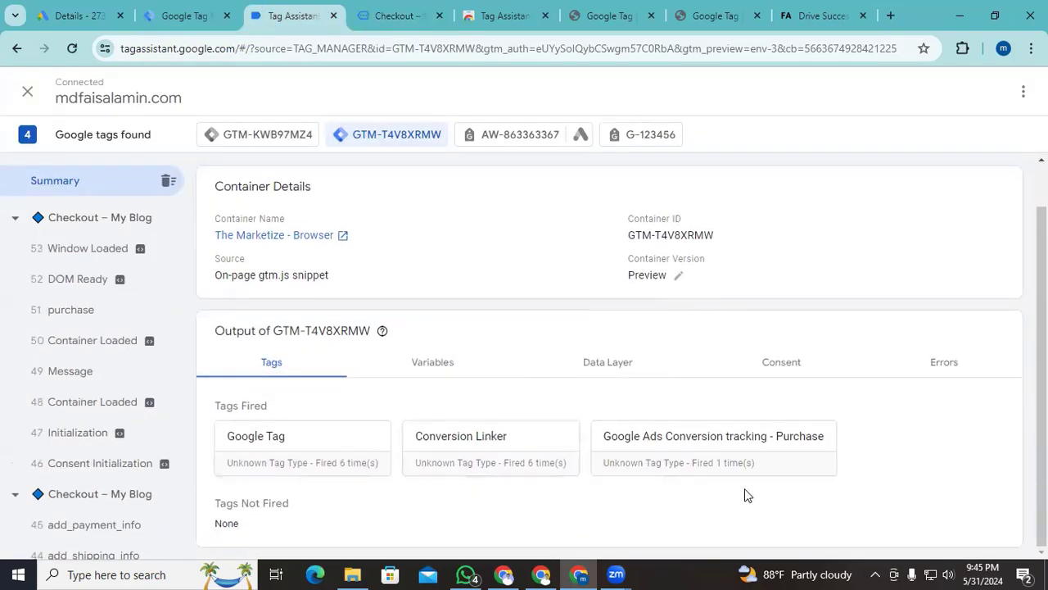
pyautogui.click(692, 455)
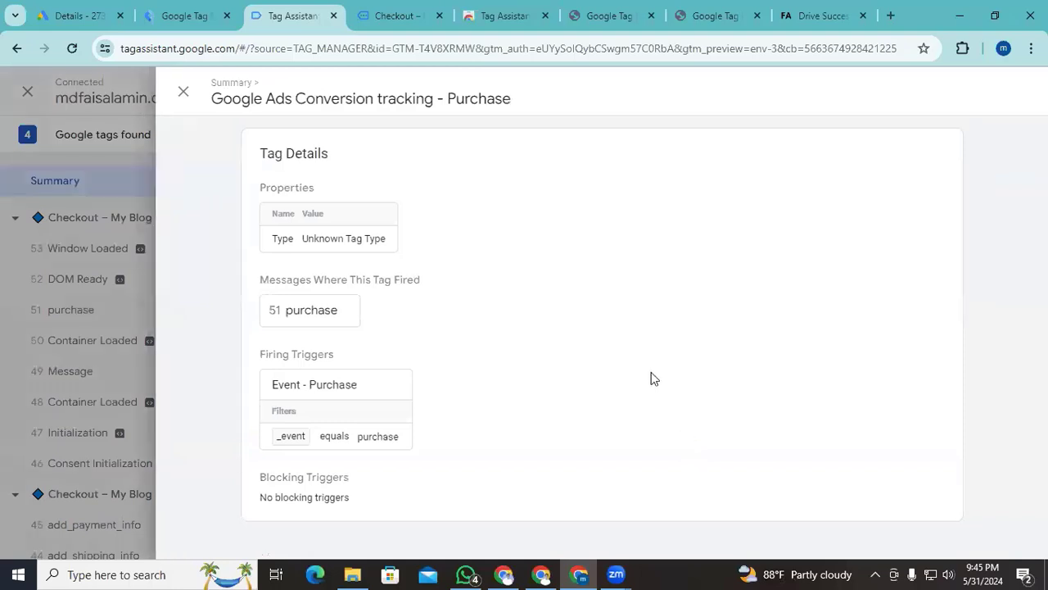
pyautogui.click(79, 311)
pyautogui.click(320, 421)
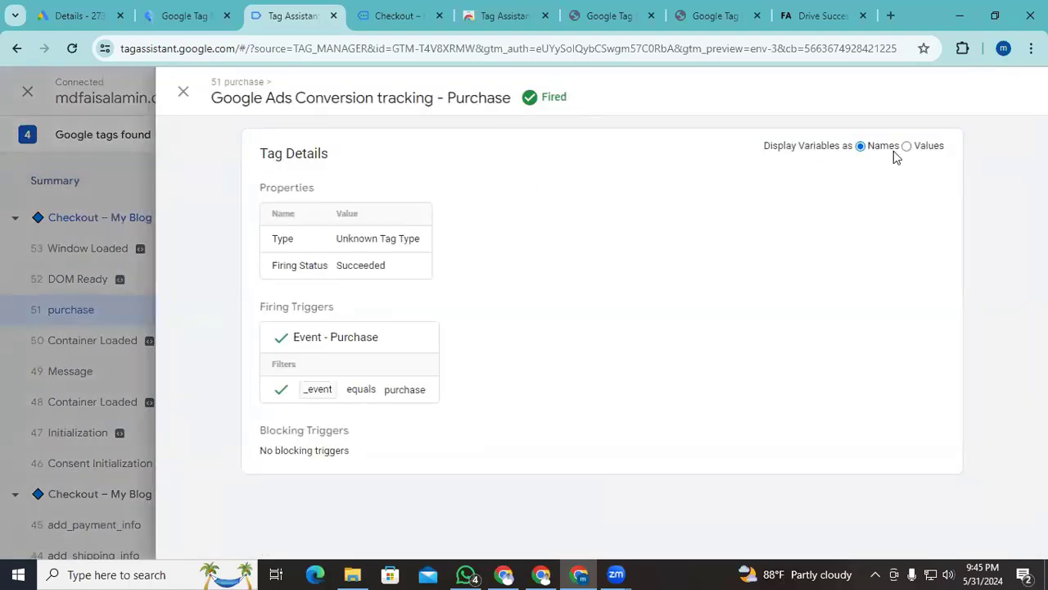
pyautogui.click(184, 92)
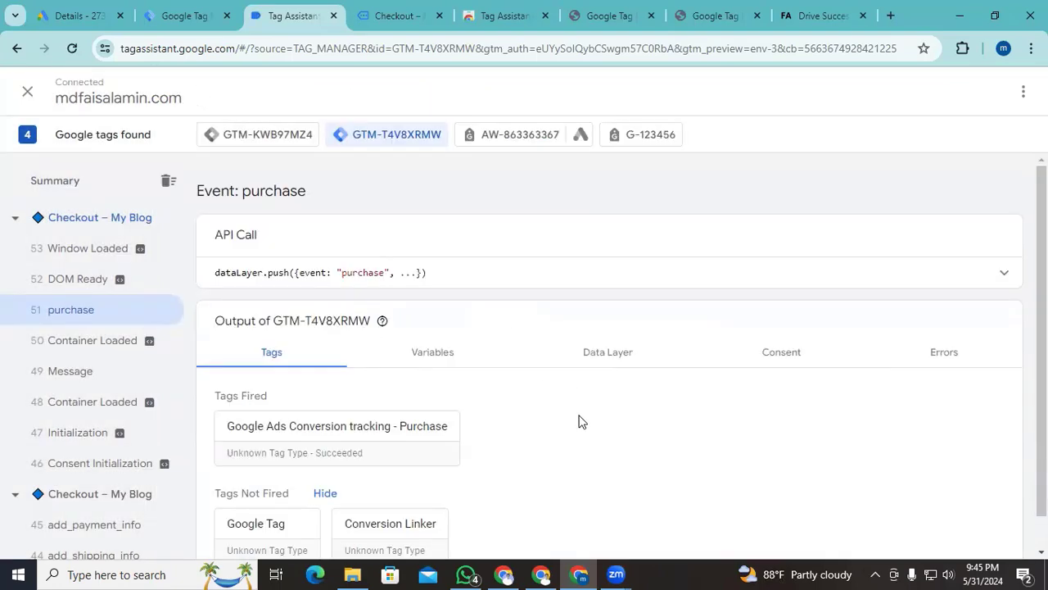
pyautogui.click(187, 15)
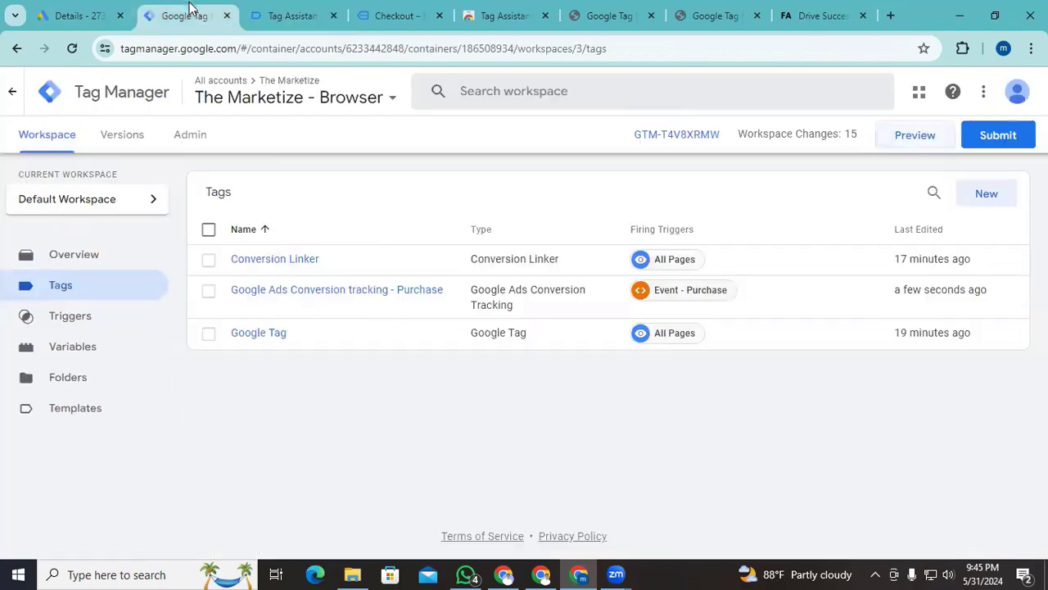
pyautogui.click(81, 15)
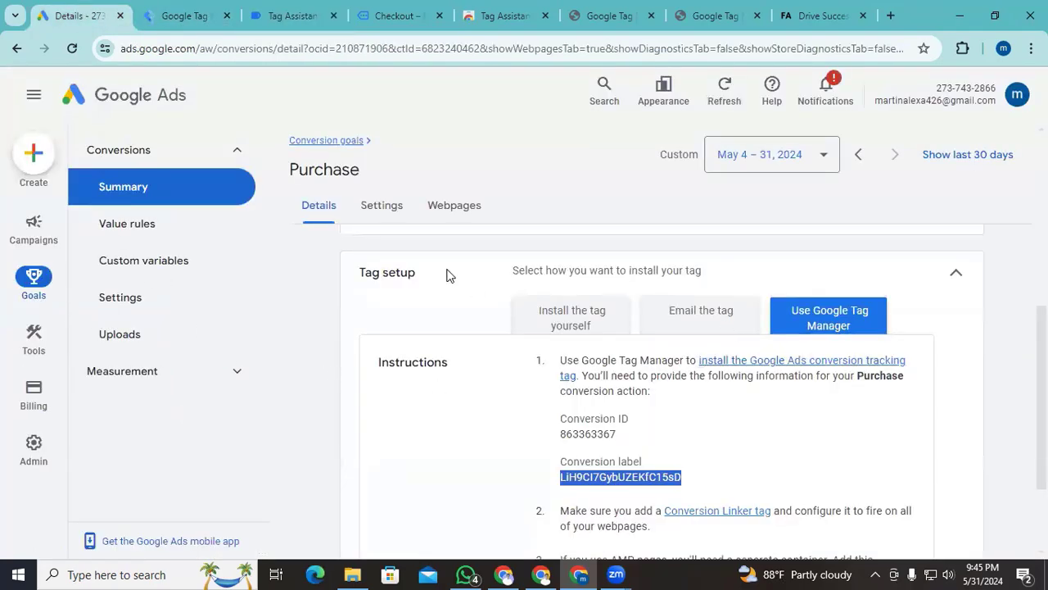
pyautogui.click(37, 295)
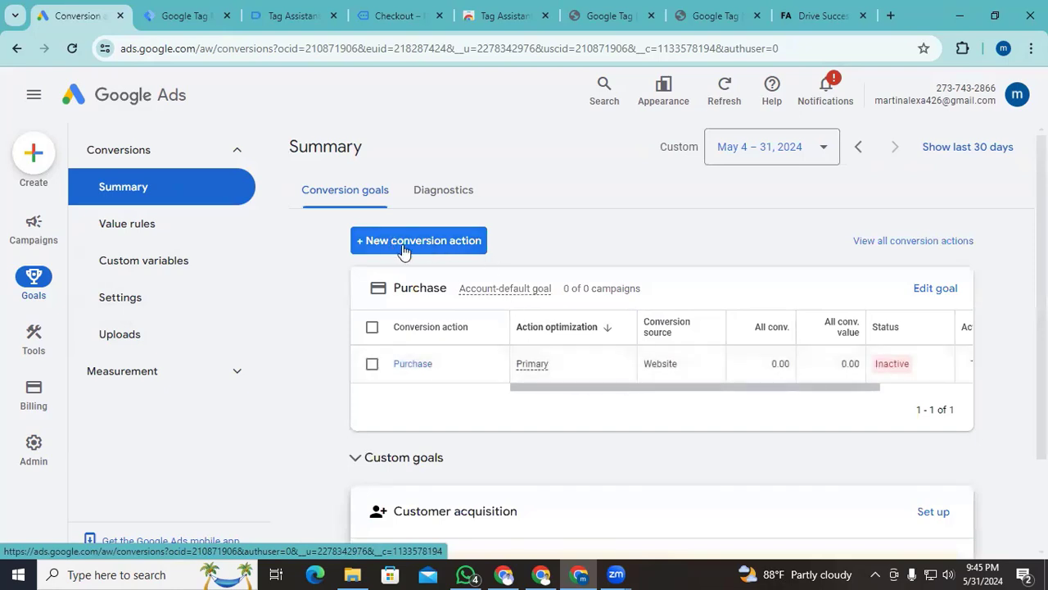
pyautogui.click(404, 248)
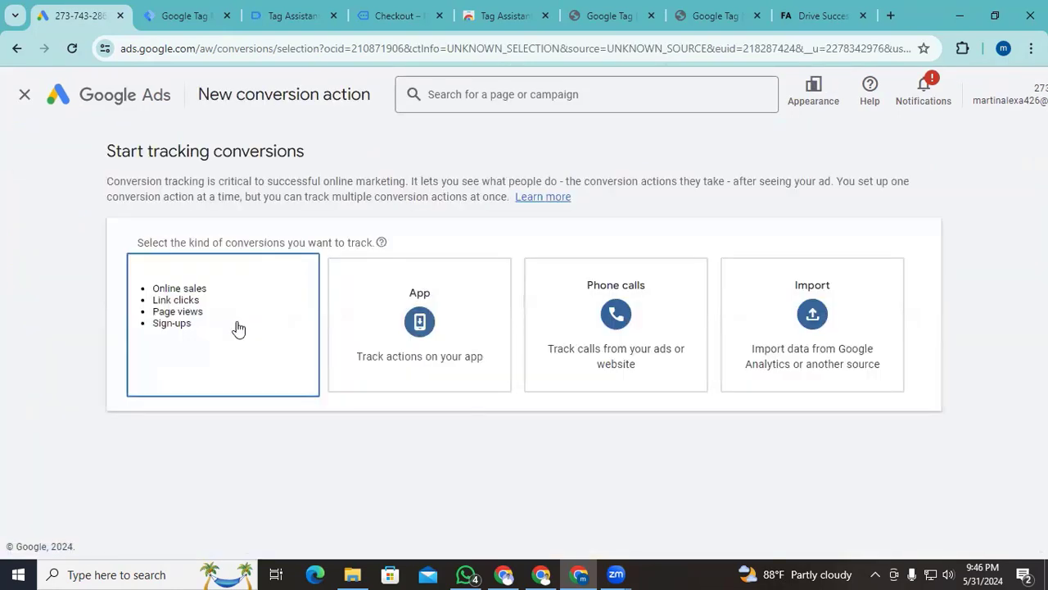
pyautogui.click(238, 329)
pyautogui.click(238, 322)
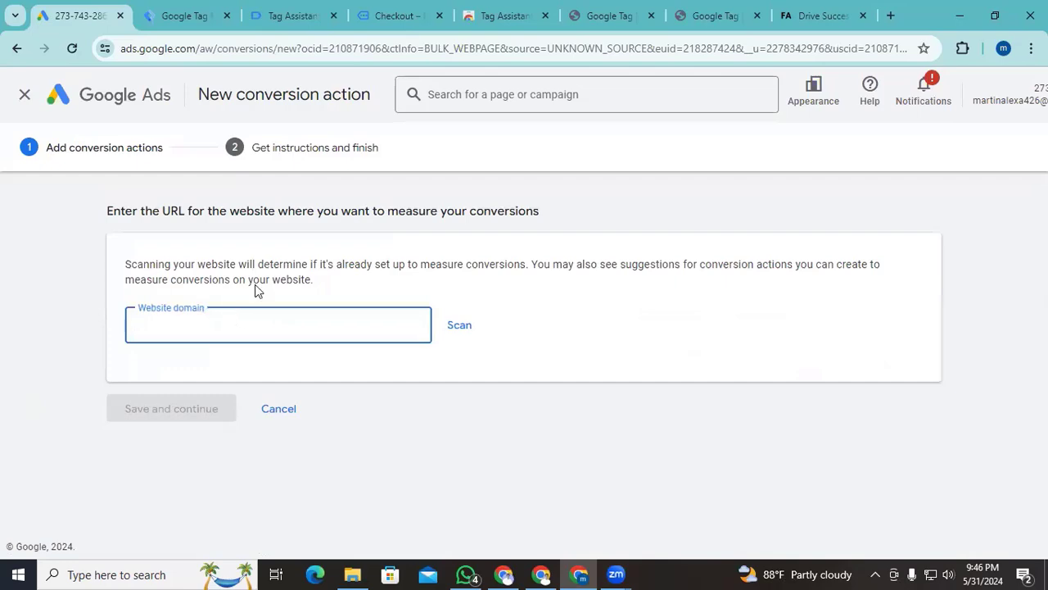
pyautogui.write('https://tracking.mdfaisalamin.com/')
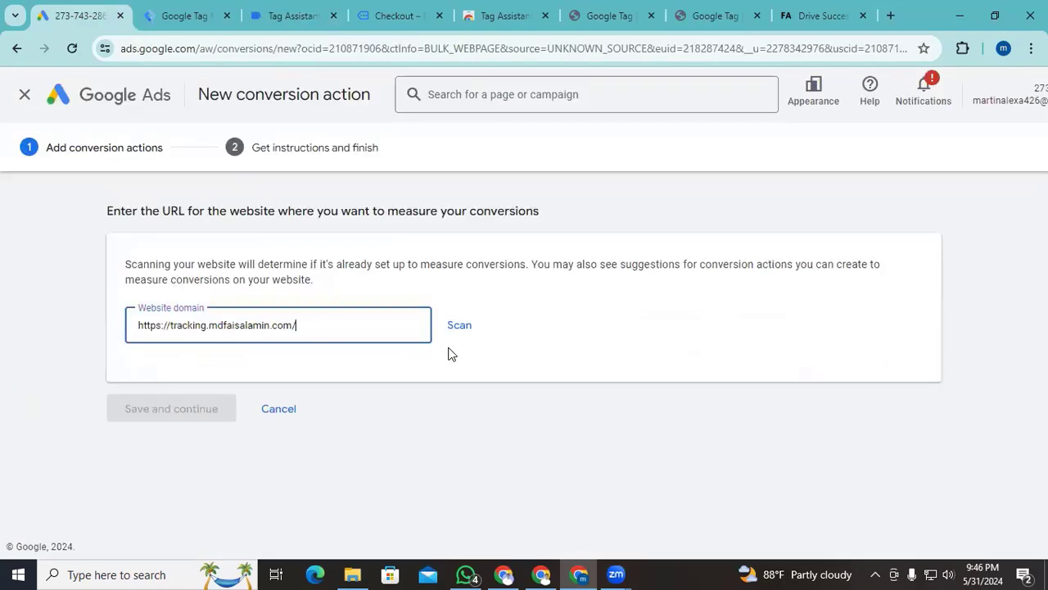
pyautogui.click(453, 330)
# - Add a conversion action manually and set its goal category to Begin checkout
pyautogui.scroll(-3, 362, 443)
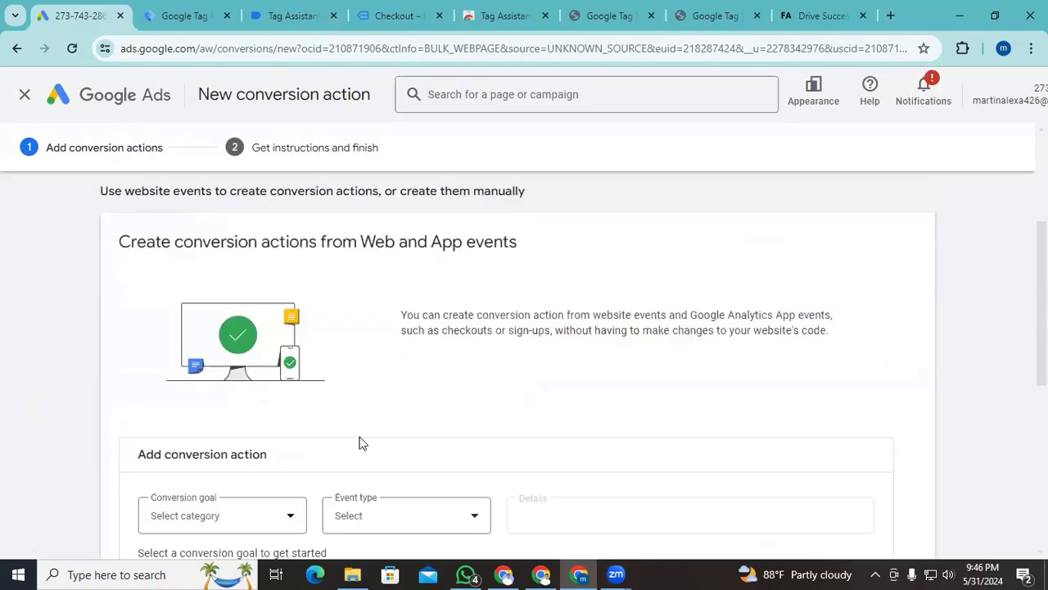
pyautogui.scroll(-5, 363, 443)
pyautogui.click(210, 500)
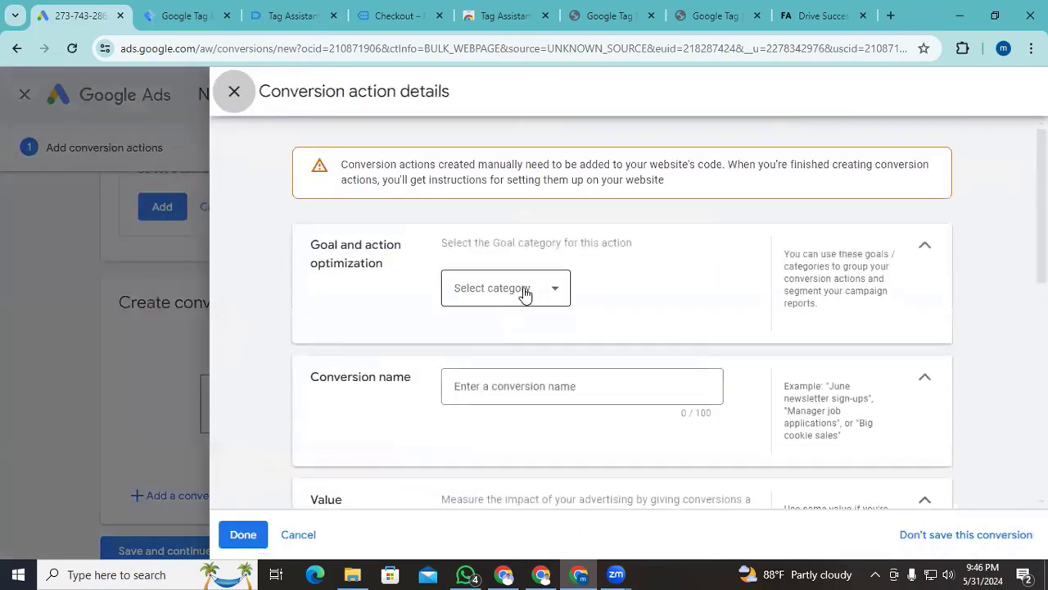
pyautogui.click(525, 295)
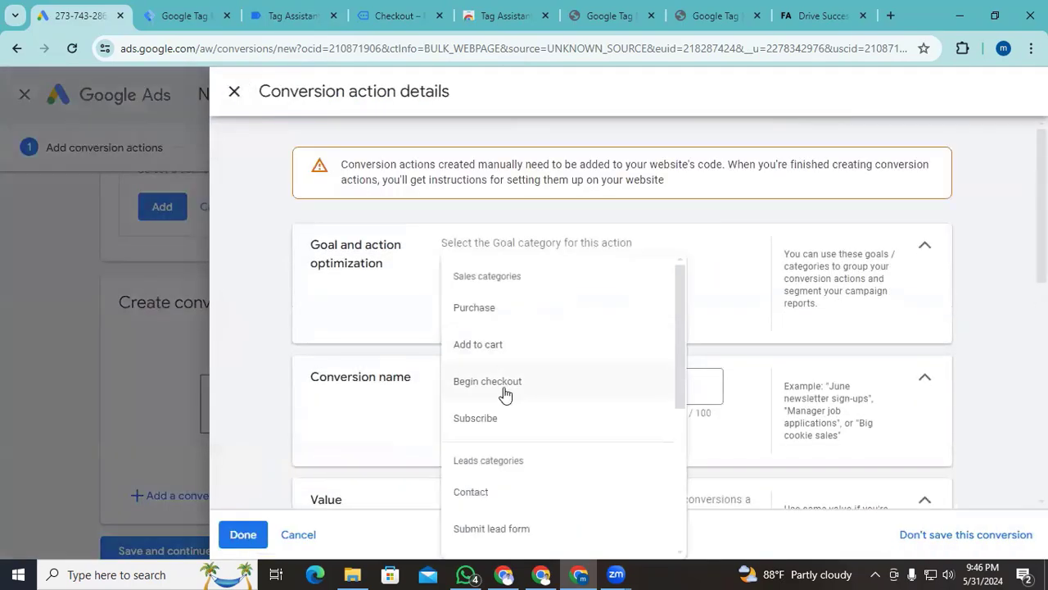
pyautogui.click(504, 389)
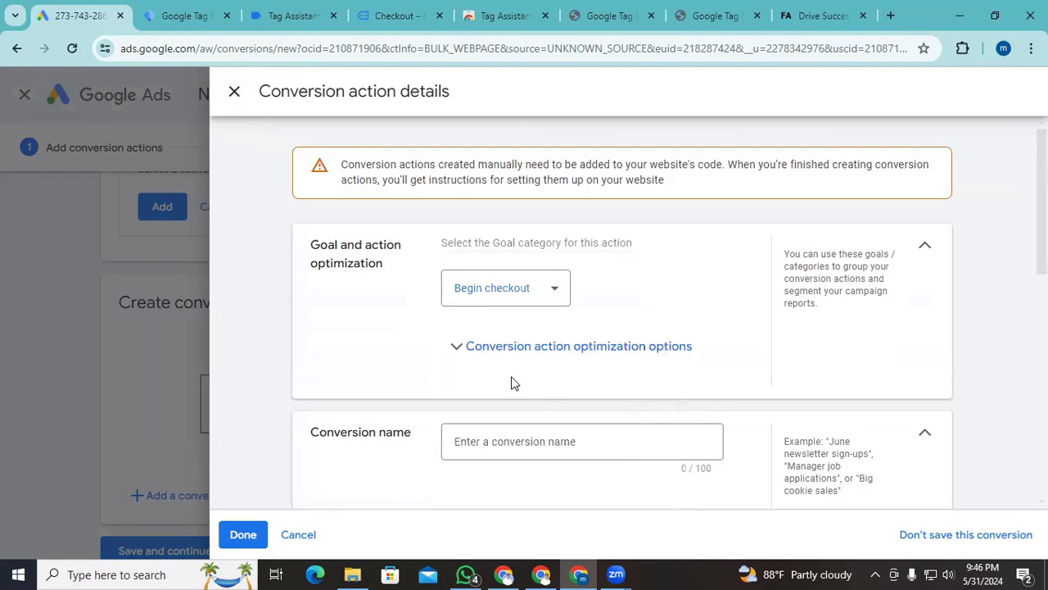
# - Name the conversion "Begin Checkout" and choose to use different values for each conversion
pyautogui.click(487, 440)
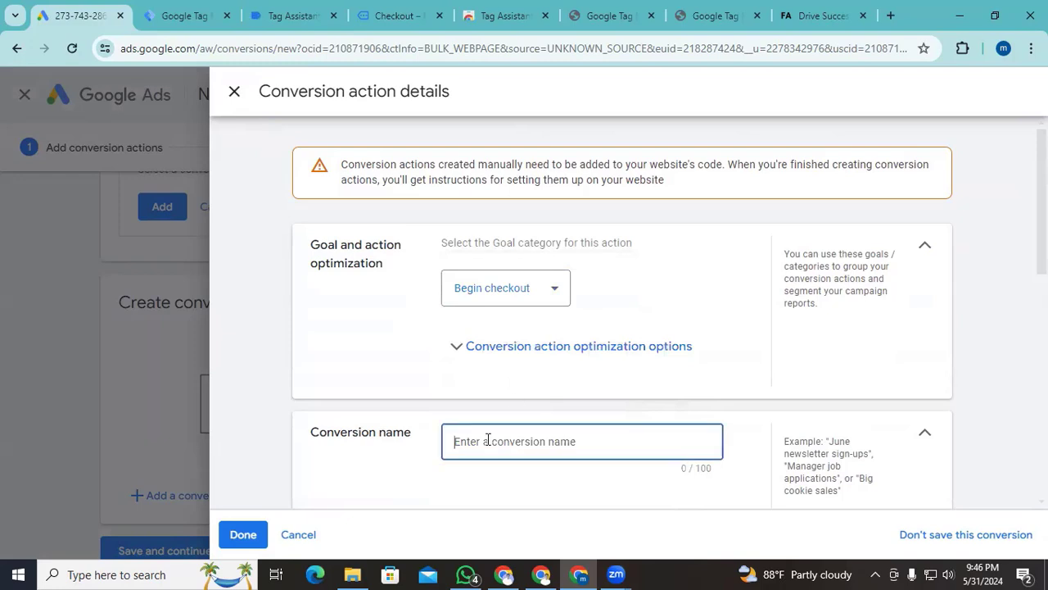
pyautogui.write('Begin checkout')
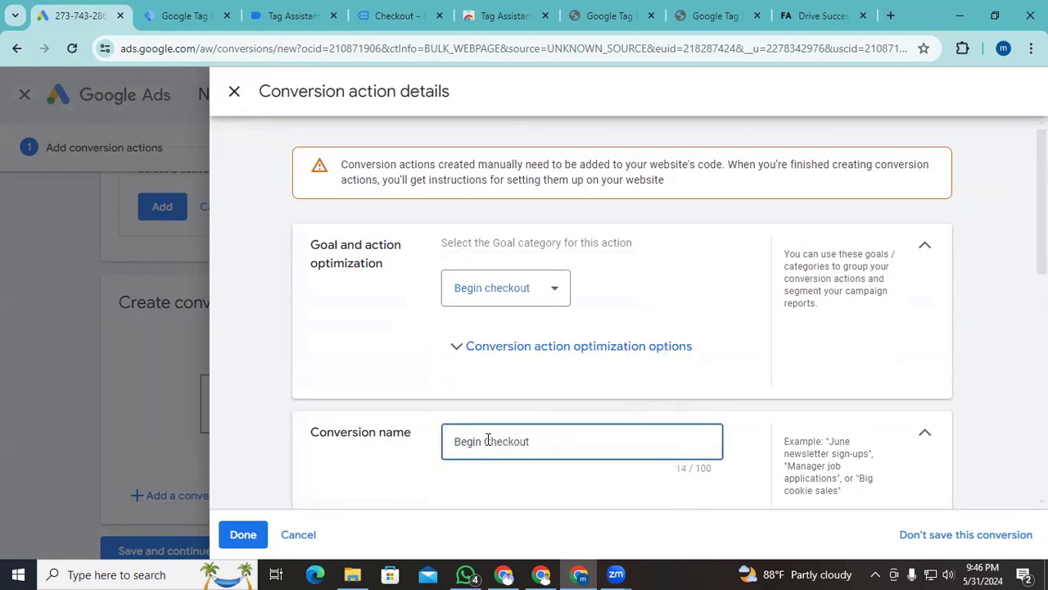
pyautogui.scroll(-3, 488, 440)
pyautogui.click(457, 405)
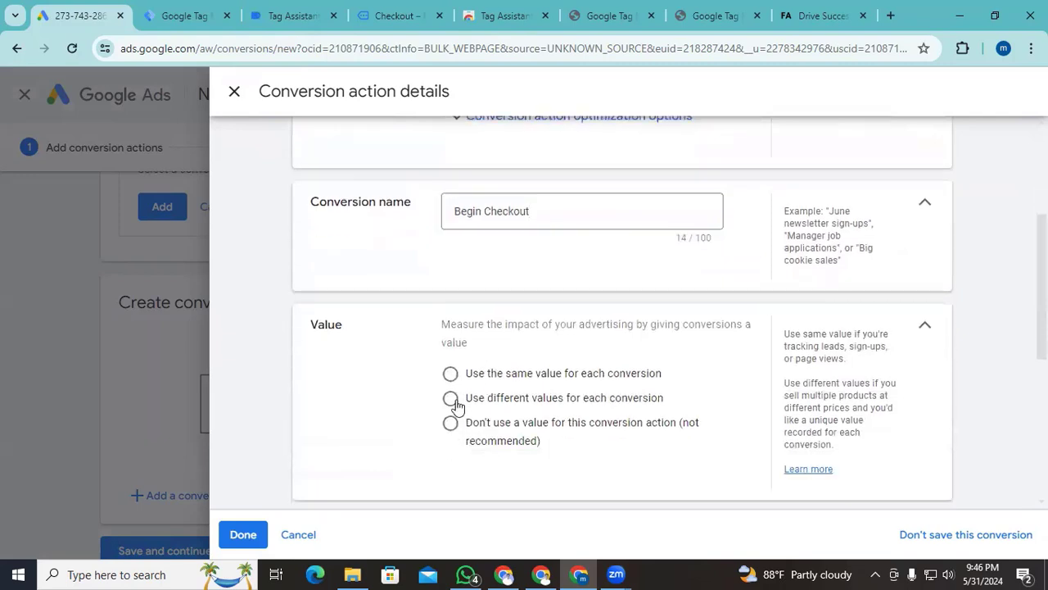
# - Set the Begin Checkout conversion to use different values for each conversion and clear its default value
pyautogui.scroll(-1, 457, 406)
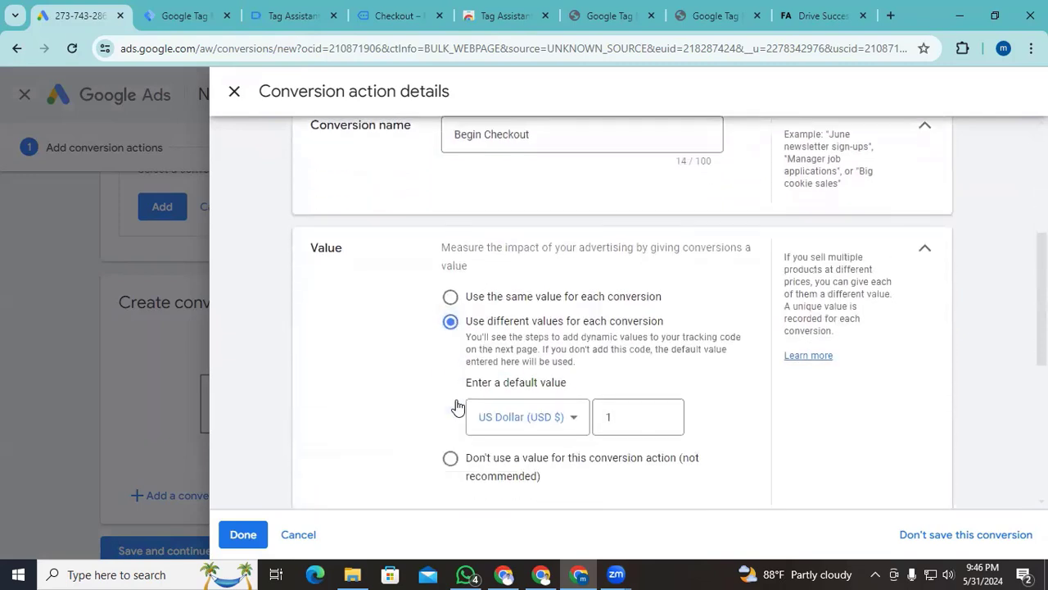
pyautogui.click(610, 420)
pyautogui.press('BackSpace')
pyautogui.scroll(-3, 429, 421)
pyautogui.scroll(-1, 513, 402)
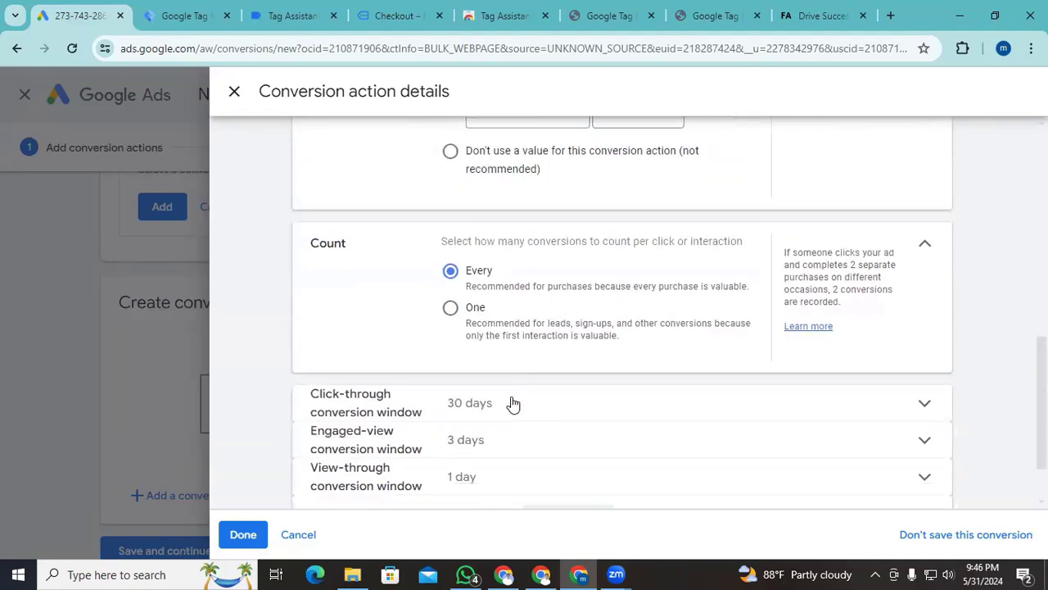
pyautogui.scroll(-1, 516, 416)
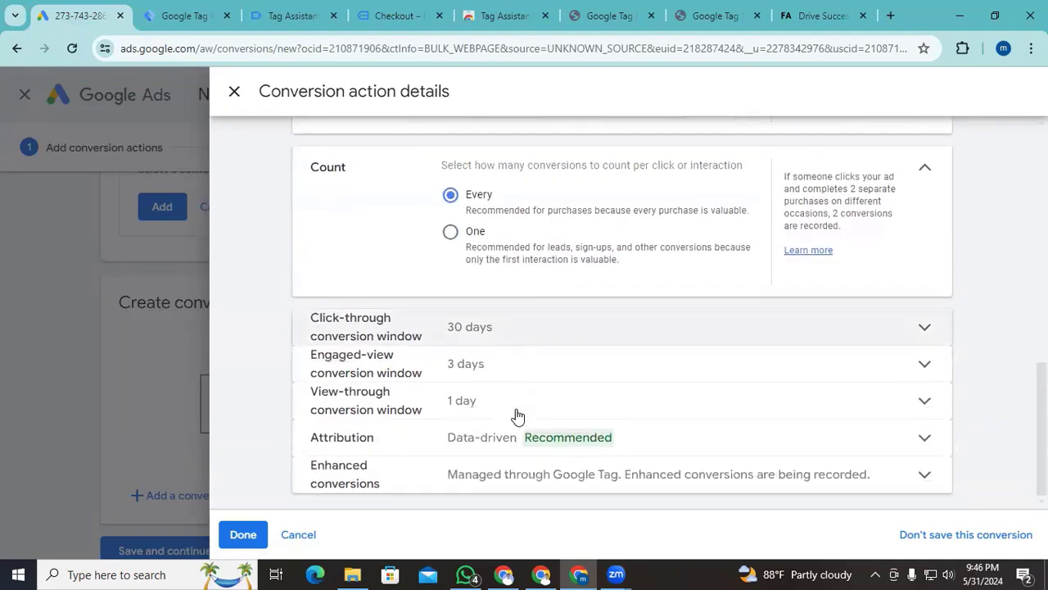
# - Confirm the conversion action details, save the Begin Checkout conversion action and finish its setup
pyautogui.click(243, 534)
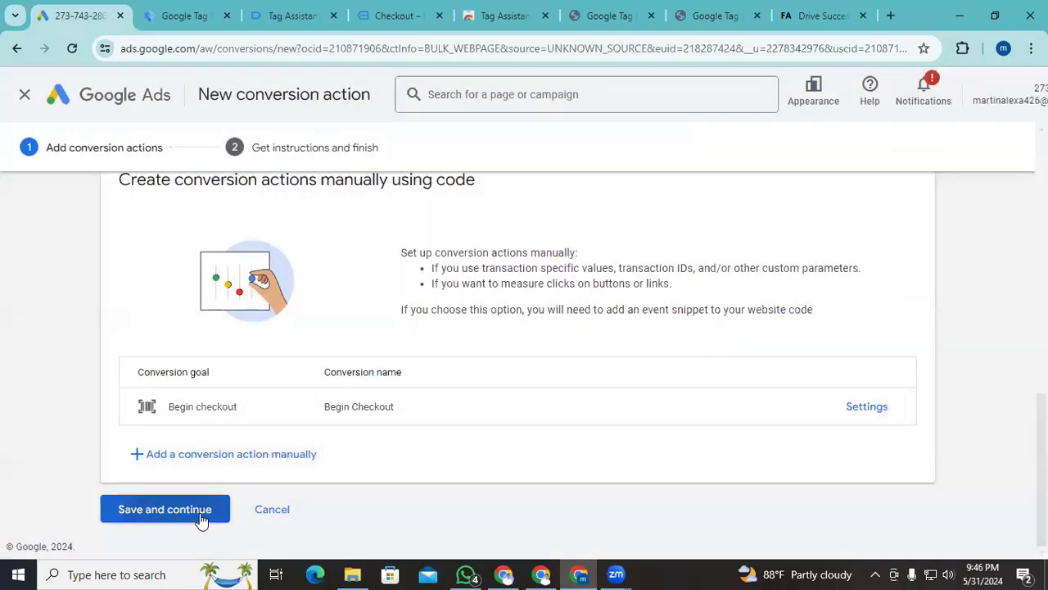
pyautogui.click(201, 520)
pyautogui.click(127, 506)
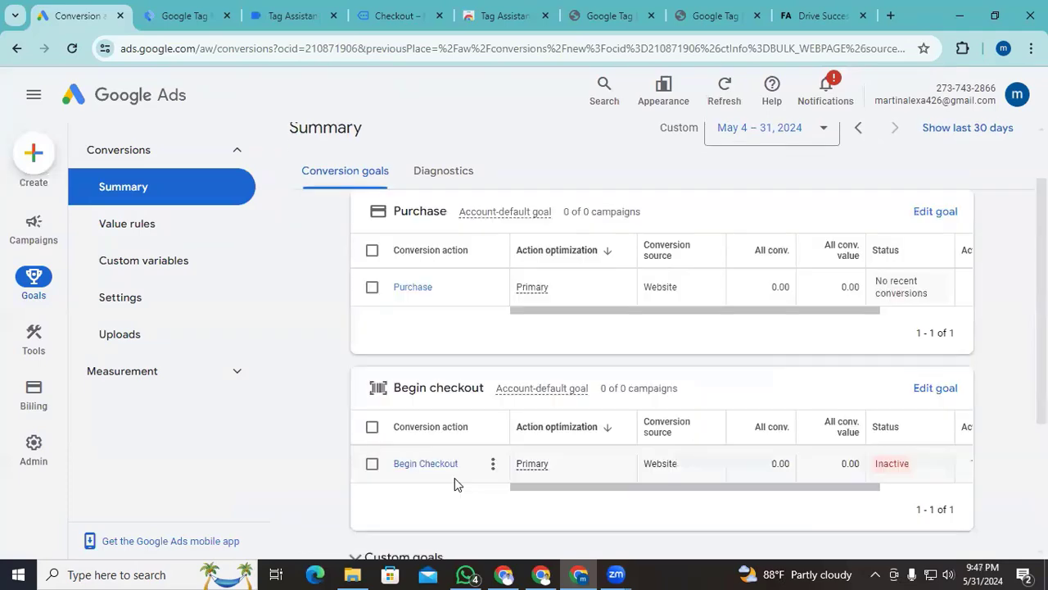
# - Switch to Google Tag Manager and create a new tag of type Google Ads Conversion Tracking
pyautogui.click(188, 17)
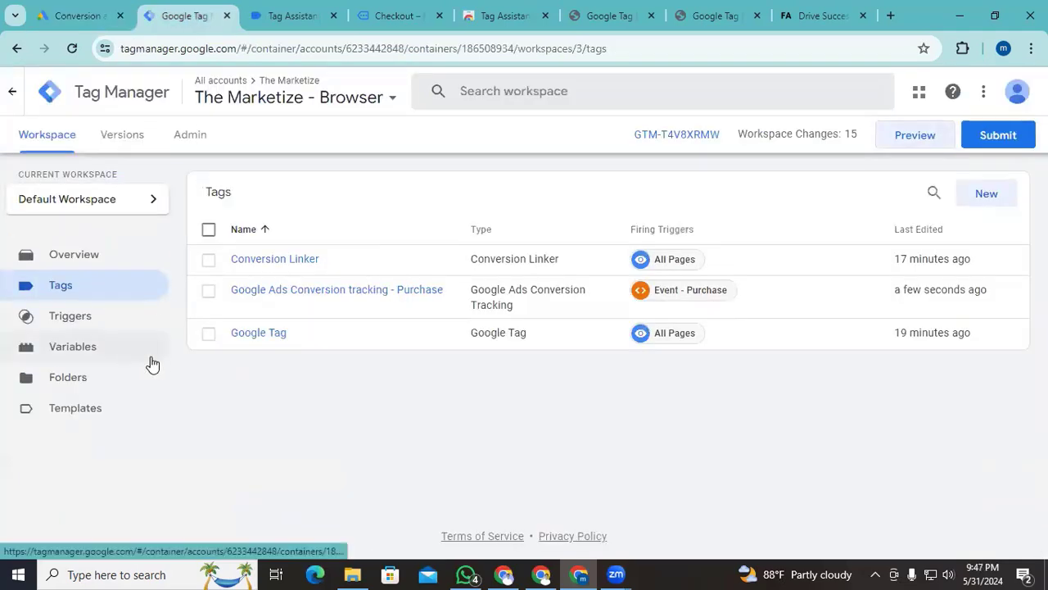
pyautogui.click(986, 197)
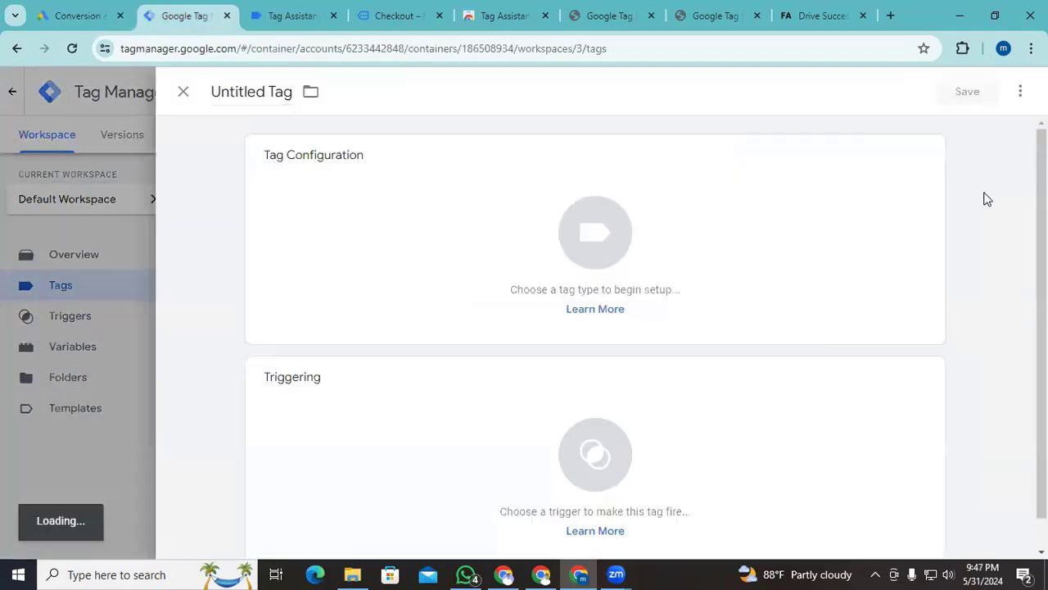
pyautogui.click(589, 243)
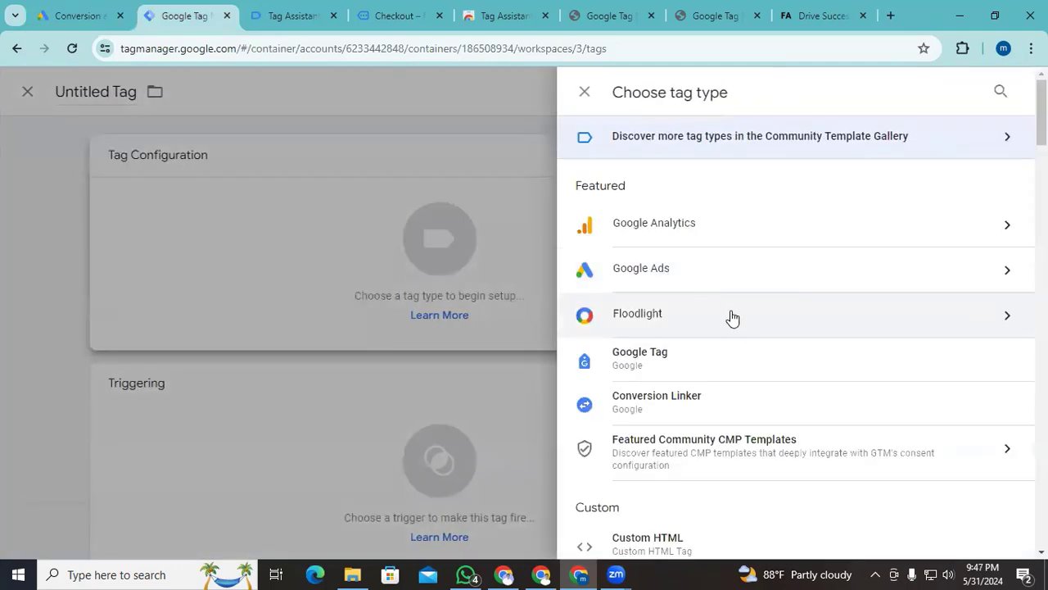
pyautogui.click(1004, 278)
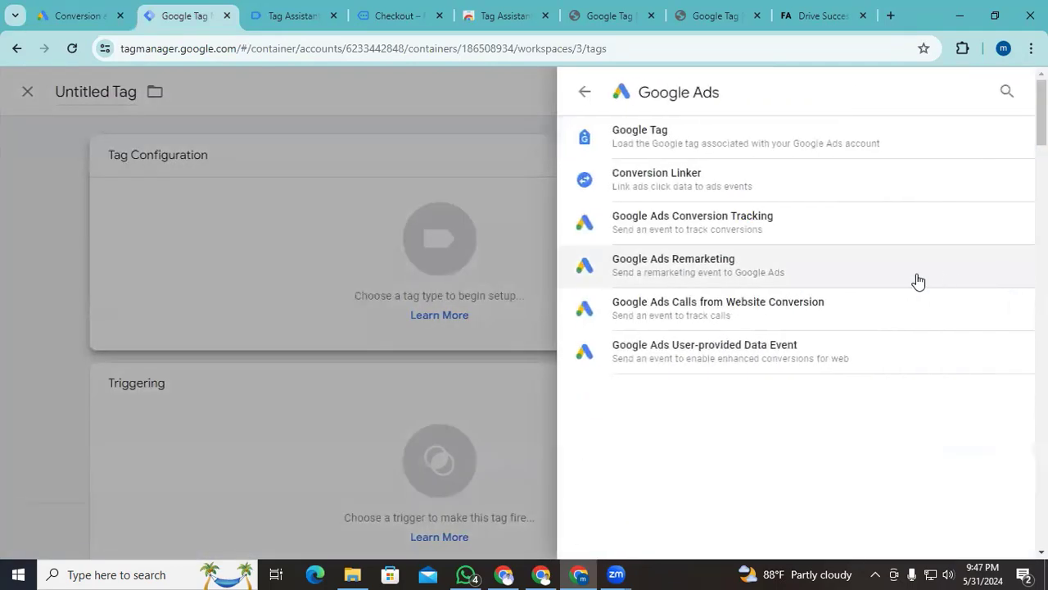
pyautogui.click(767, 228)
pyautogui.click(344, 327)
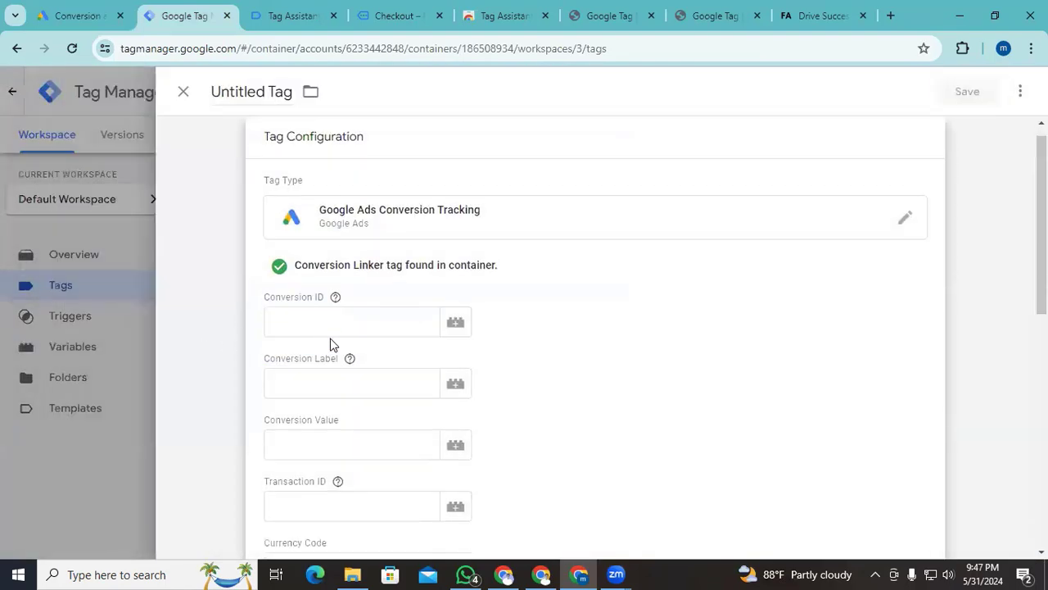
# - Return to Google Ads and open the Google Tag Manager setup instructions for the Begin Checkout conversion action
pyautogui.click(296, 322)
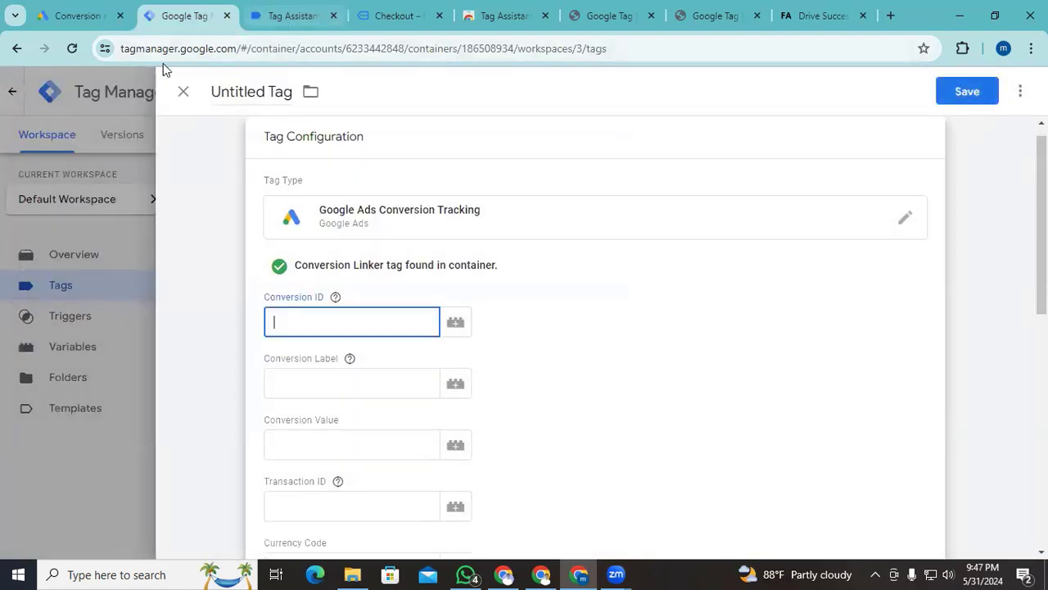
pyautogui.click(65, 16)
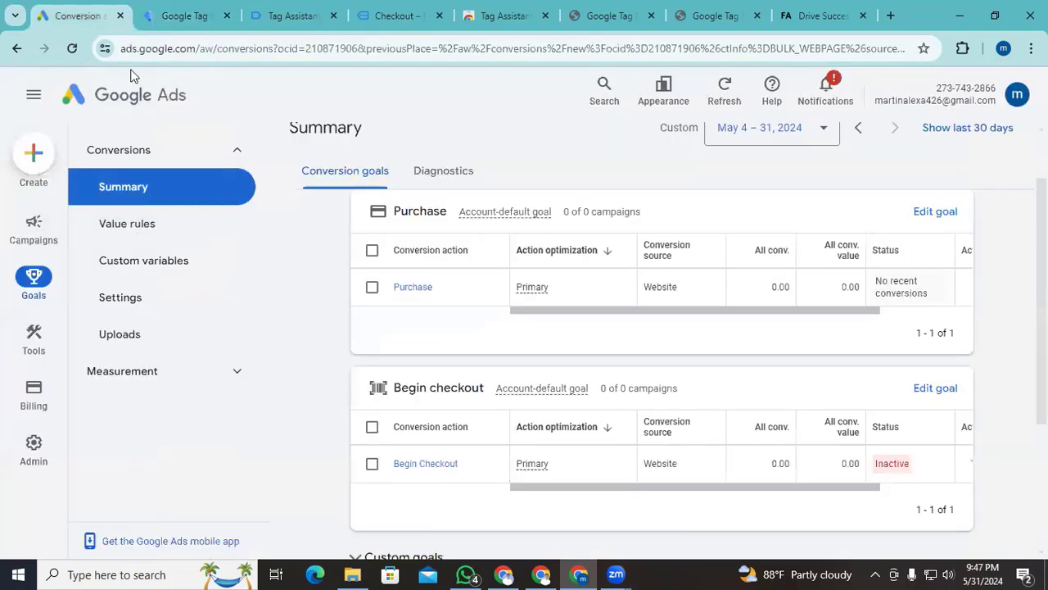
pyautogui.click(414, 465)
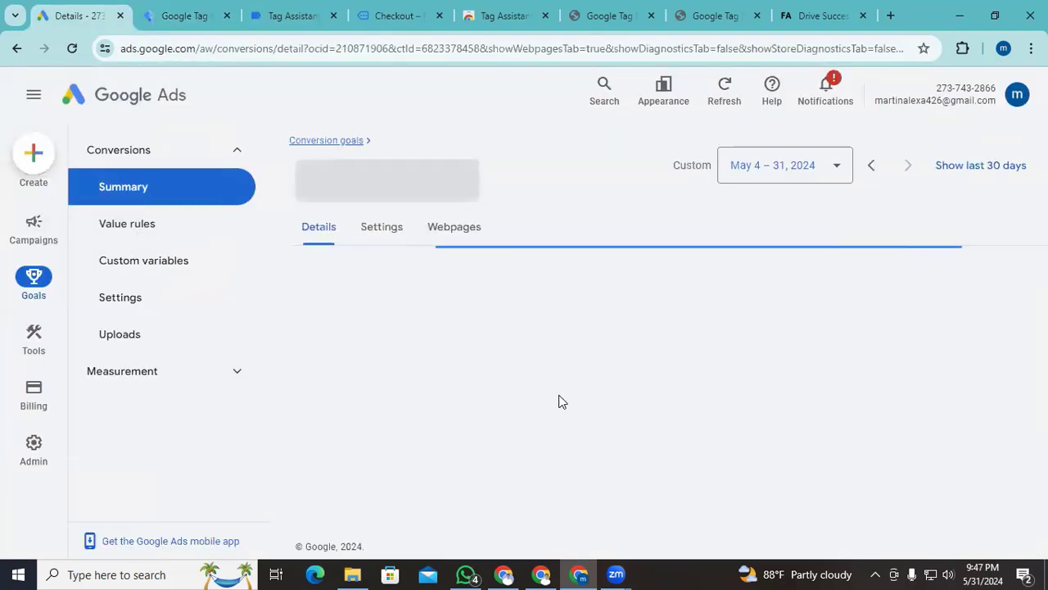
pyautogui.scroll(-3, 560, 397)
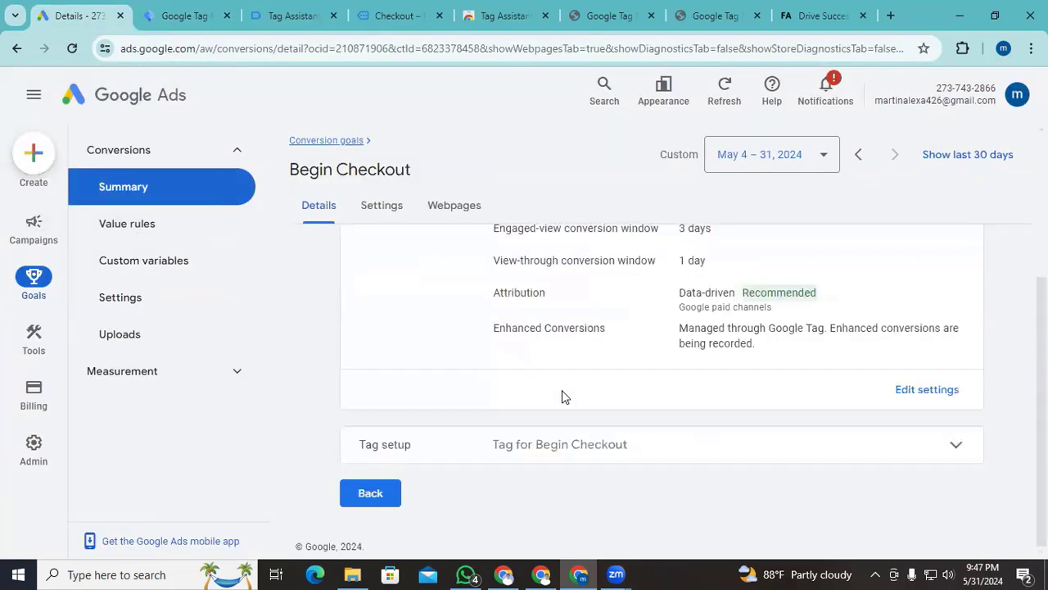
pyautogui.click(821, 448)
pyautogui.scroll(-2, 744, 393)
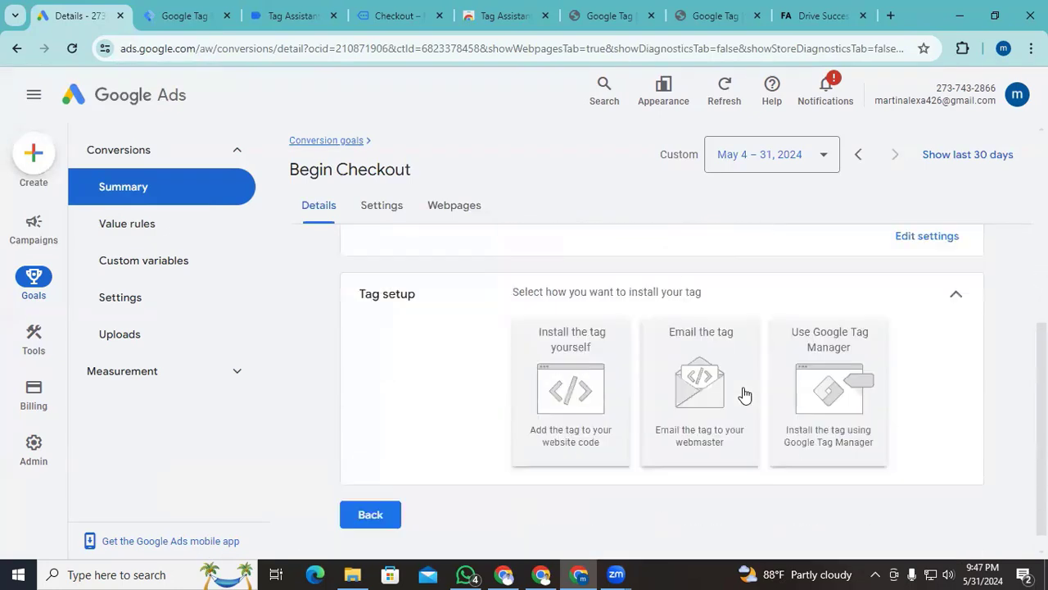
pyautogui.click(801, 394)
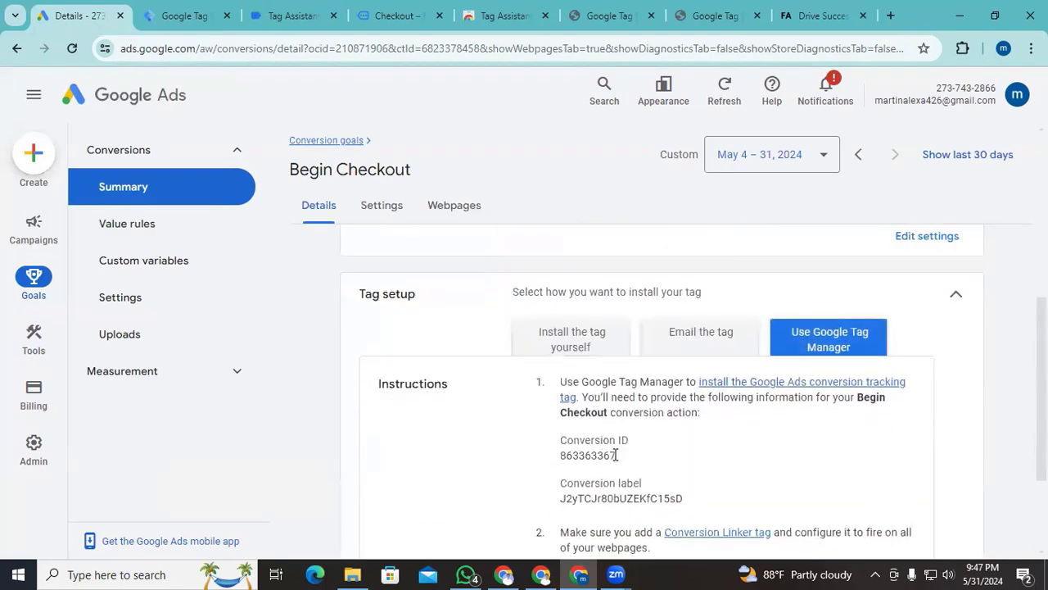
# - Copy the Begin Checkout conversion ID from Google Ads into the new tag's Conversion ID in Tag Manager
pyautogui.moveTo(618, 459); pyautogui.dragTo(563, 455)
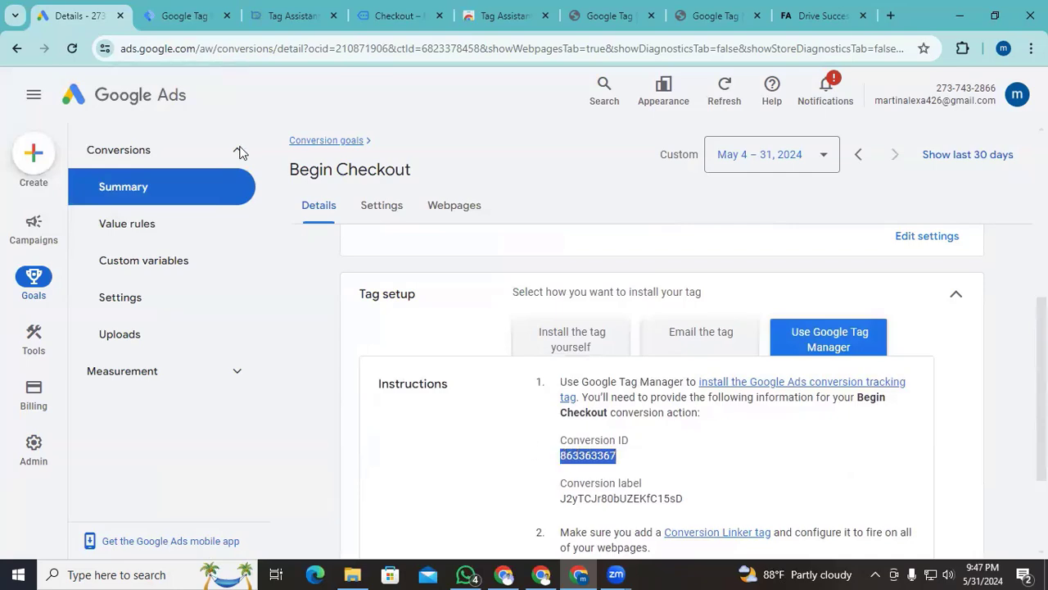
pyautogui.click(186, 16)
pyautogui.write('863363367')
# - Copy the Begin Checkout conversion label from Google Ads into the new tag's Conversion Label in Tag Manager
pyautogui.click(81, 16)
pyautogui.moveTo(692, 497); pyautogui.dragTo(550, 509)
pyautogui.hotkey('ctrl', 'c')
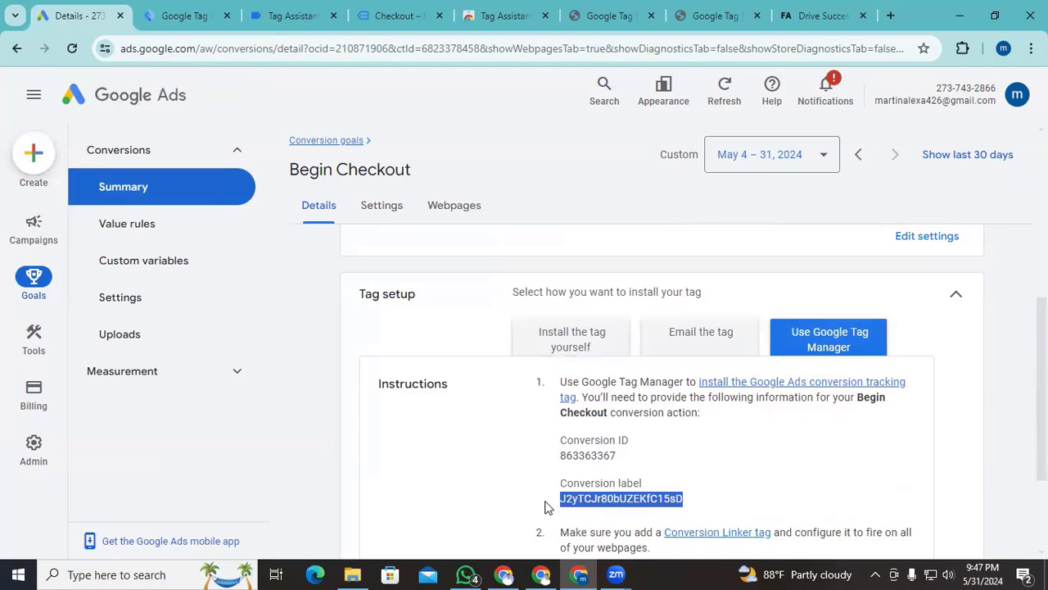
pyautogui.click(186, 16)
pyautogui.click(308, 376)
pyautogui.hotkey('ctrl', 'v')
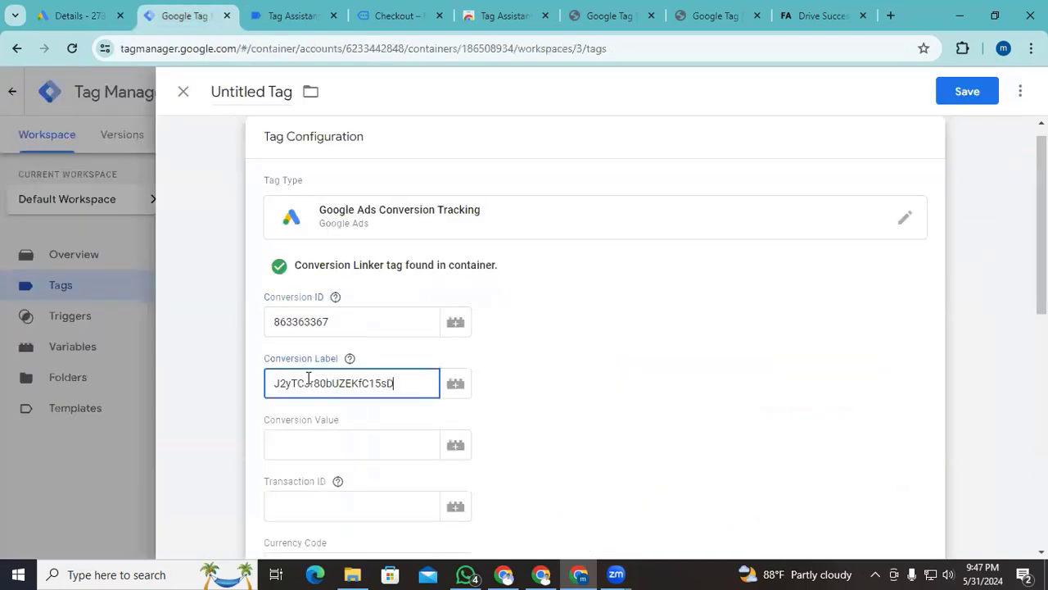
# - Start a new trigger for the tag with the trigger type Custom Event
pyautogui.scroll(-2, 279, 335)
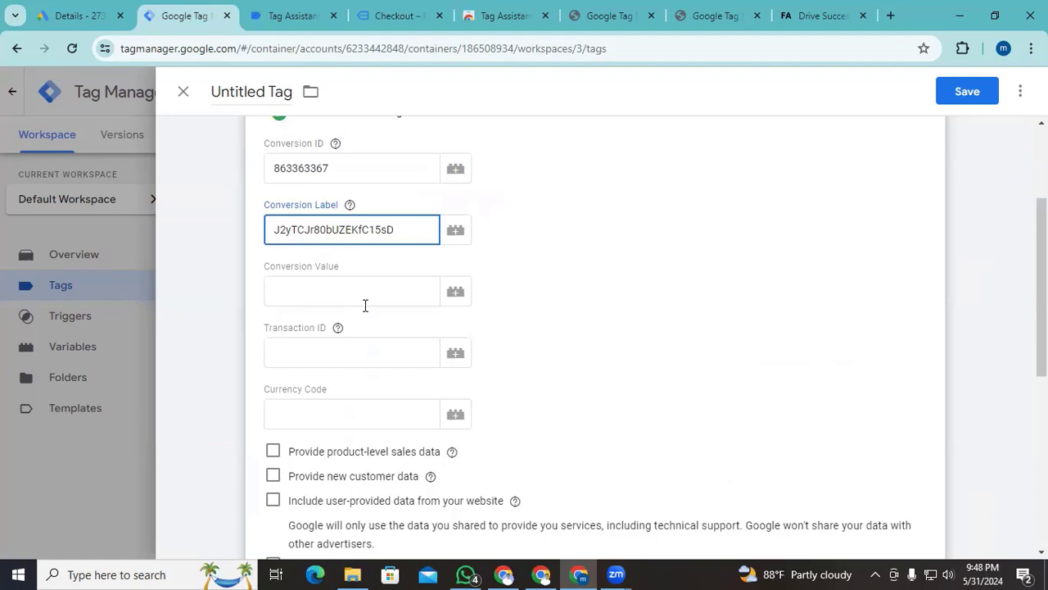
pyautogui.scroll(-5, 366, 305)
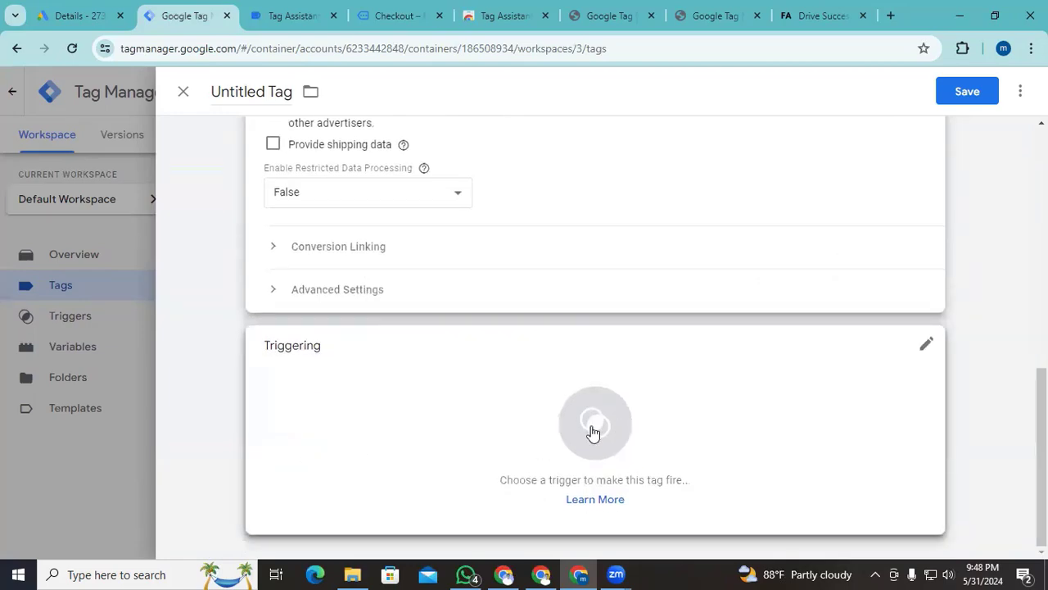
pyautogui.click(593, 429)
pyautogui.click(1016, 93)
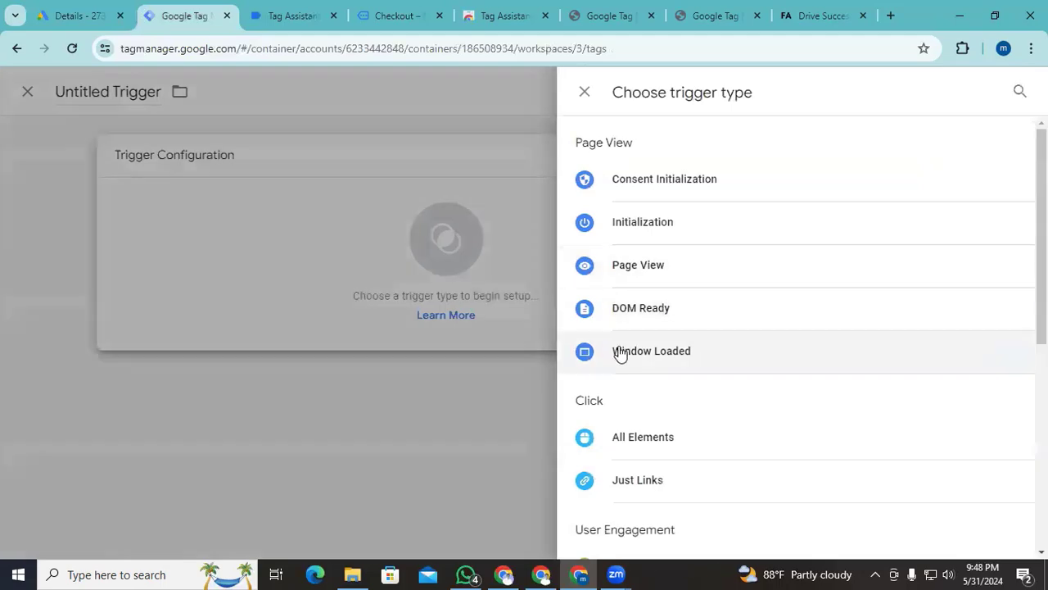
pyautogui.scroll(-4, 661, 433)
pyautogui.click(660, 467)
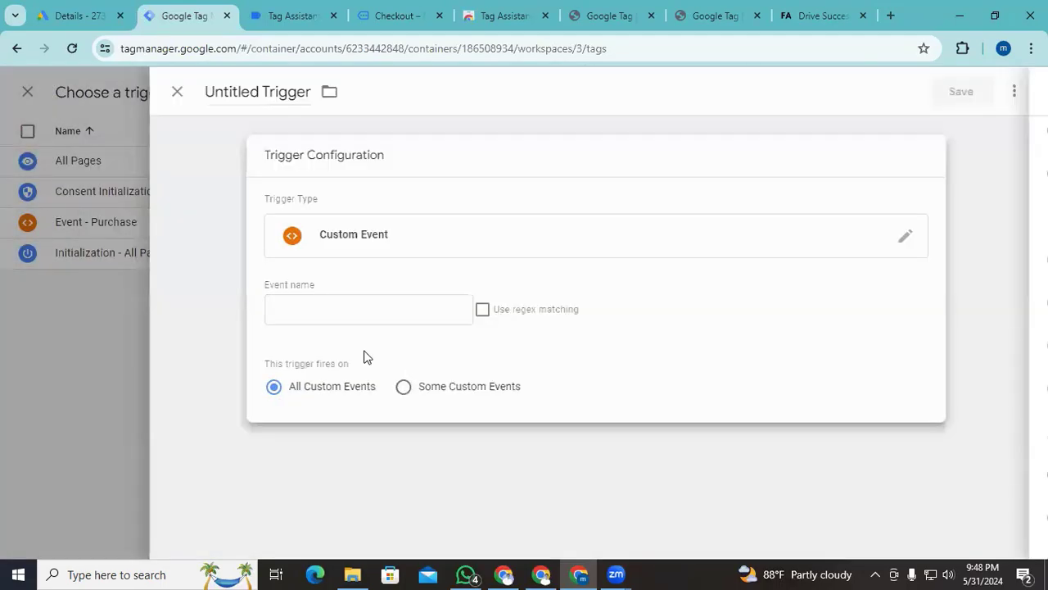
# - Copy the begin_checkout event name from its API call in Tag Assistant and enter it as the trigger's event name
pyautogui.click(330, 306)
pyautogui.click(279, 15)
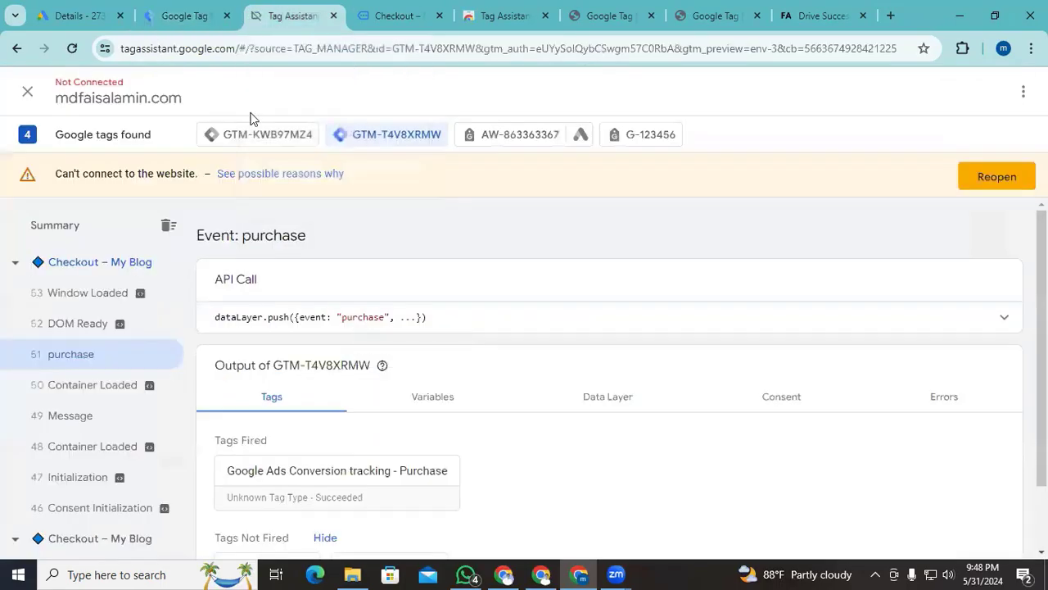
pyautogui.scroll(-2, 114, 396)
pyautogui.scroll(-2, 115, 396)
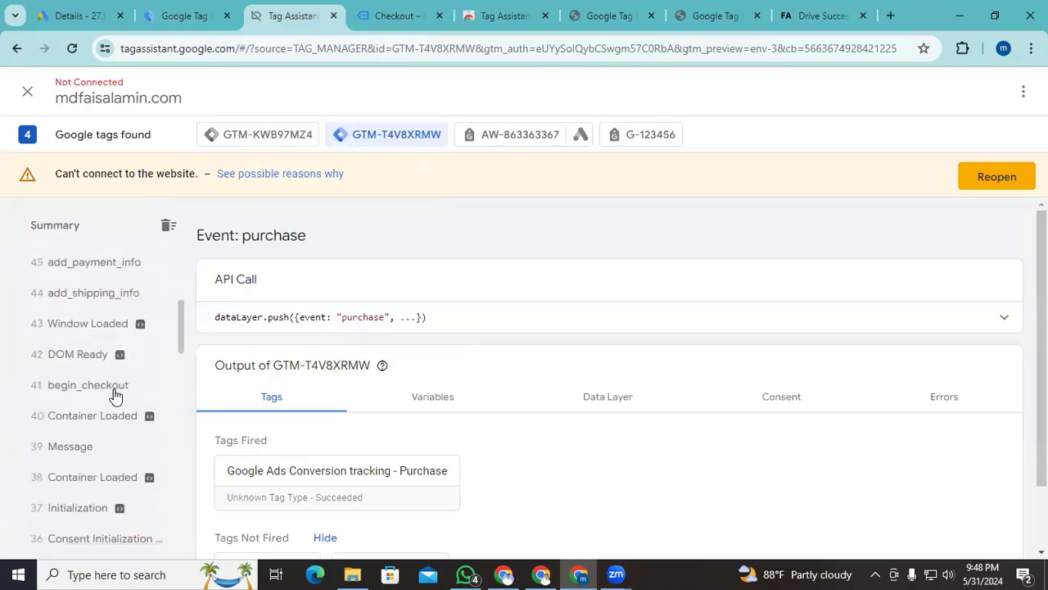
pyautogui.click(82, 392)
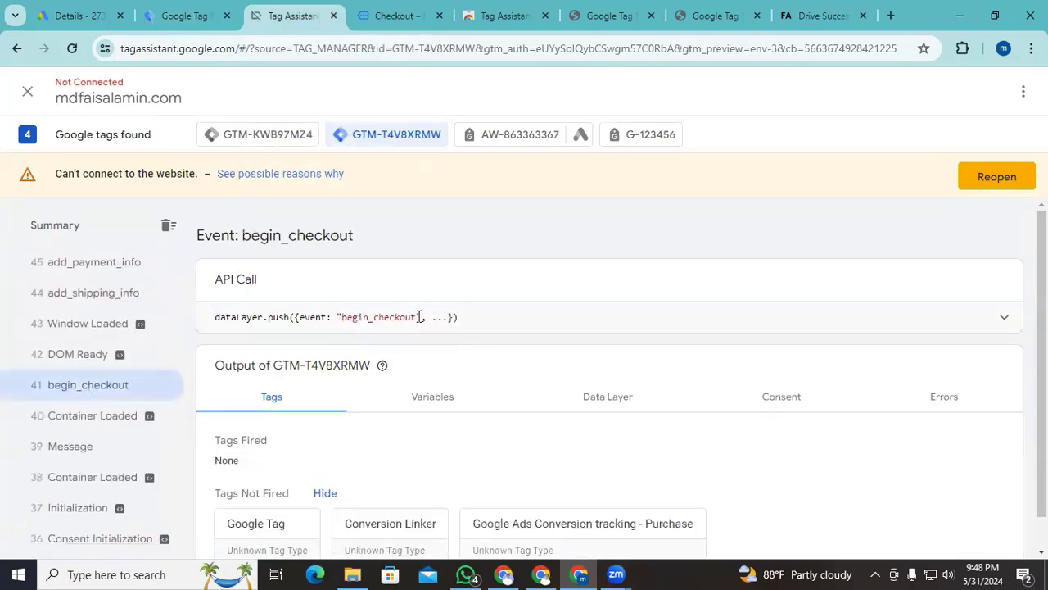
pyautogui.moveTo(417, 317); pyautogui.dragTo(355, 319)
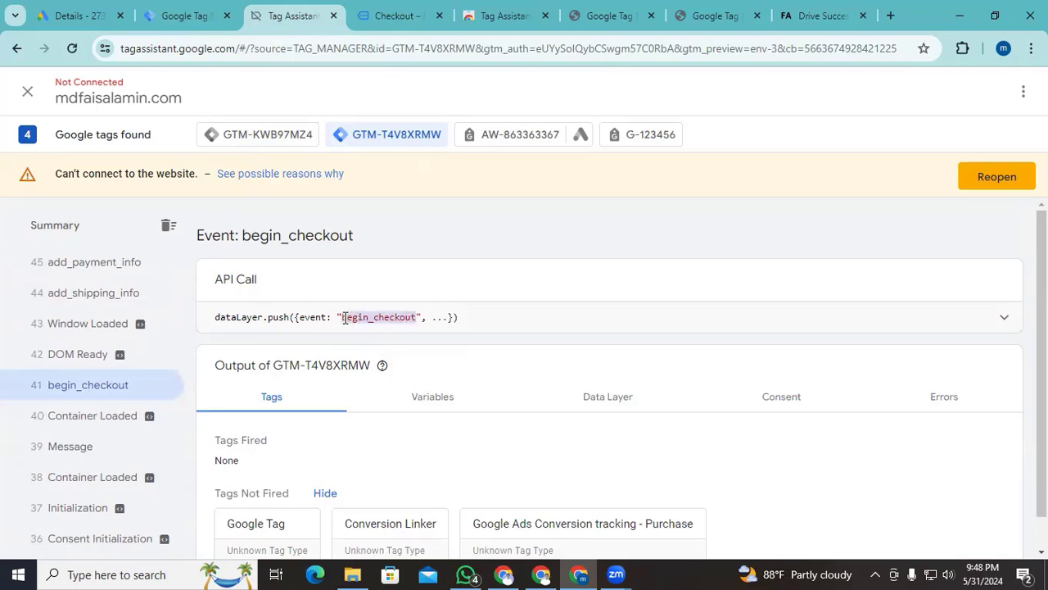
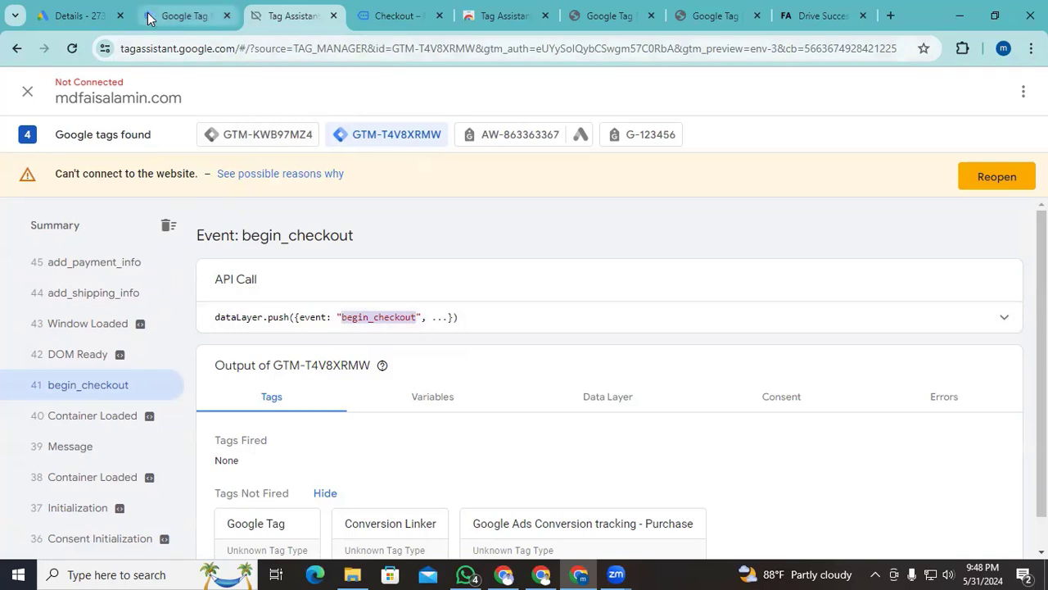
pyautogui.click(184, 15)
pyautogui.write('begin_checkout')
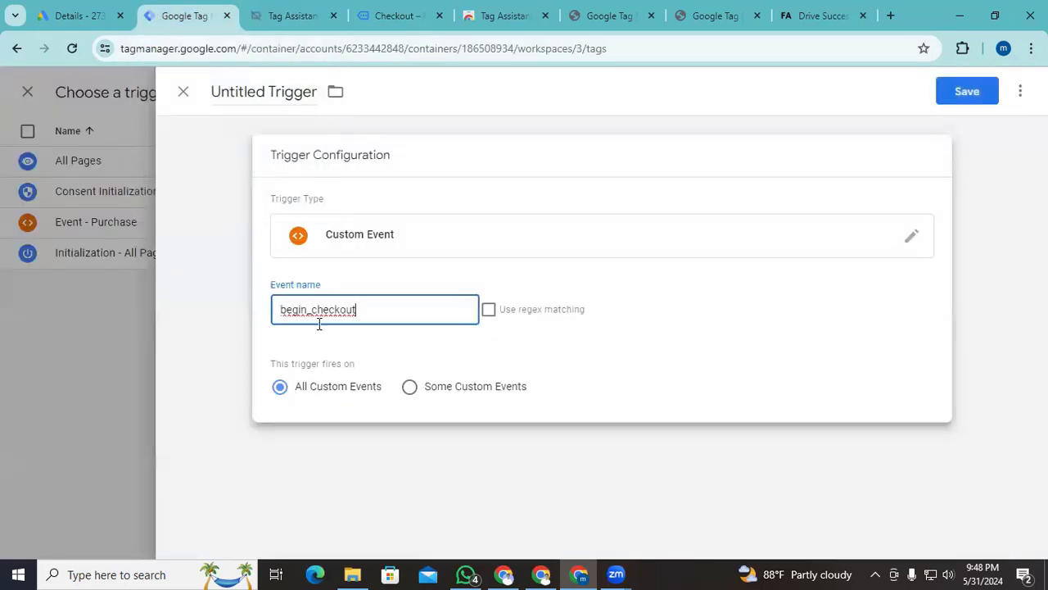
# - Name the trigger "Event - Begin checkout" and save it to the tag
pyautogui.tripleClick(262, 79)
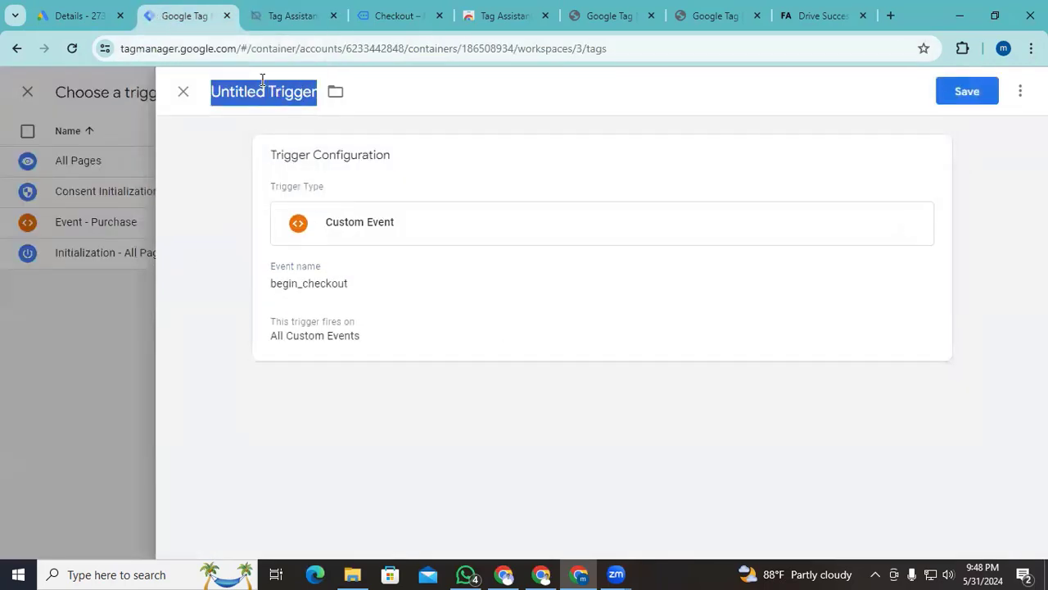
pyautogui.write('Event -')
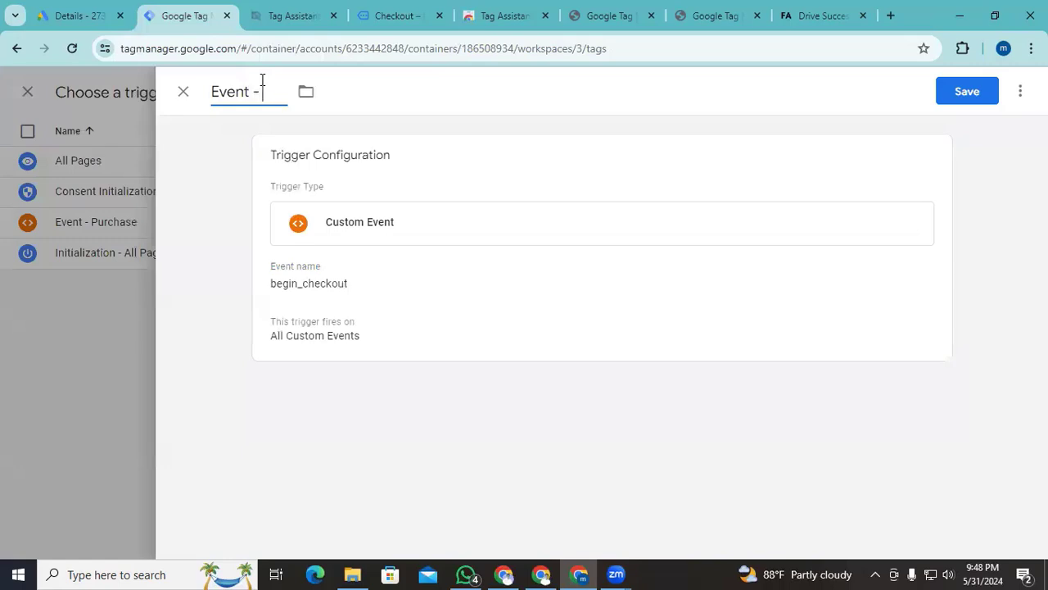
pyautogui.write(' Begin checkout')
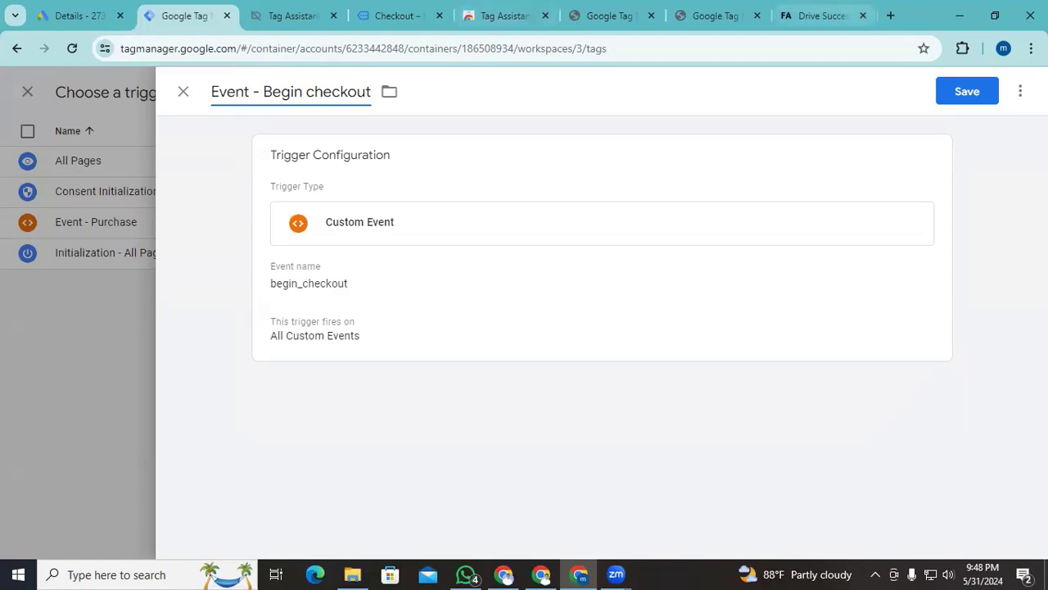
pyautogui.click(952, 98)
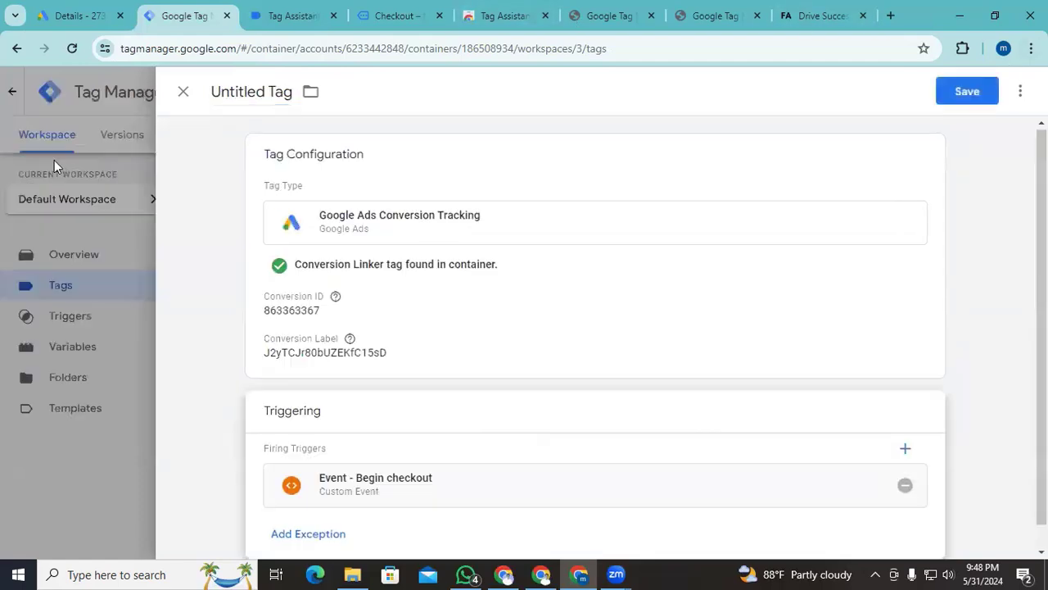
# - Name the tag "Google Ads Conversion Tracking - Begin Checkout" and save it
pyautogui.tripleClick(230, 97)
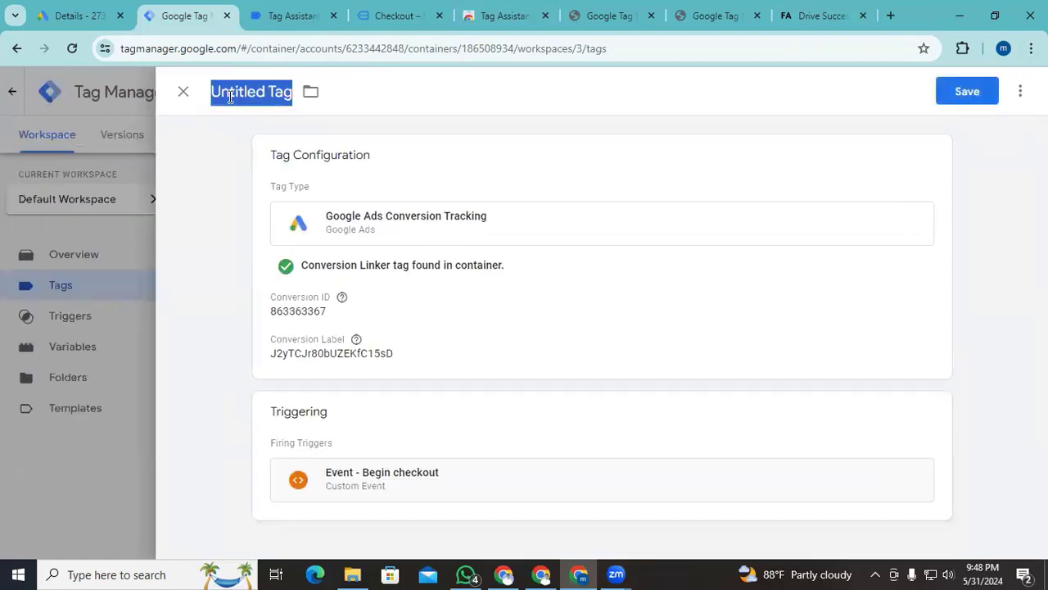
pyautogui.write('Google Ads')
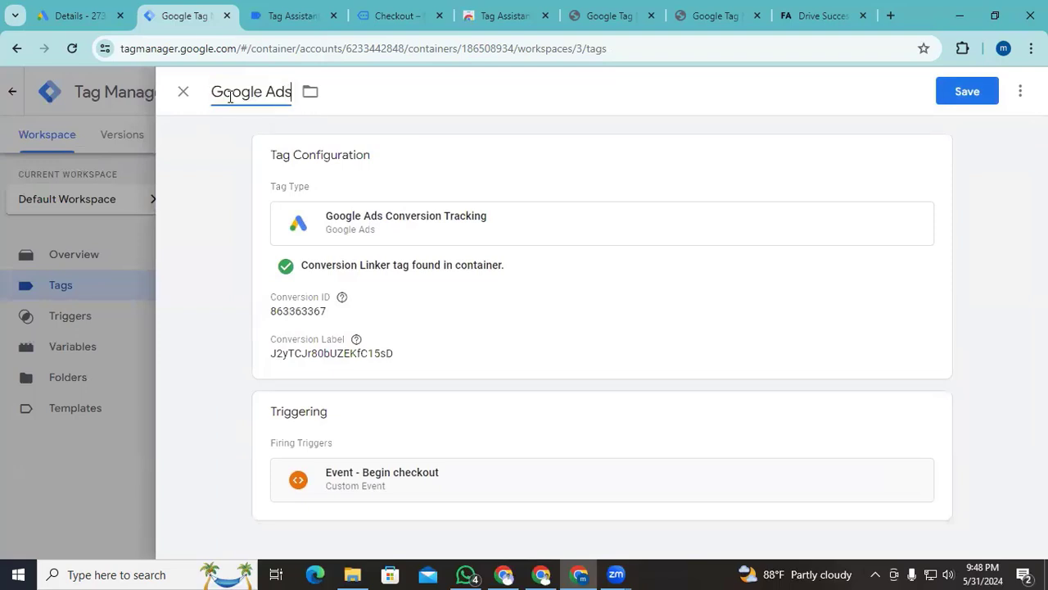
pyautogui.write(' Conversion ')
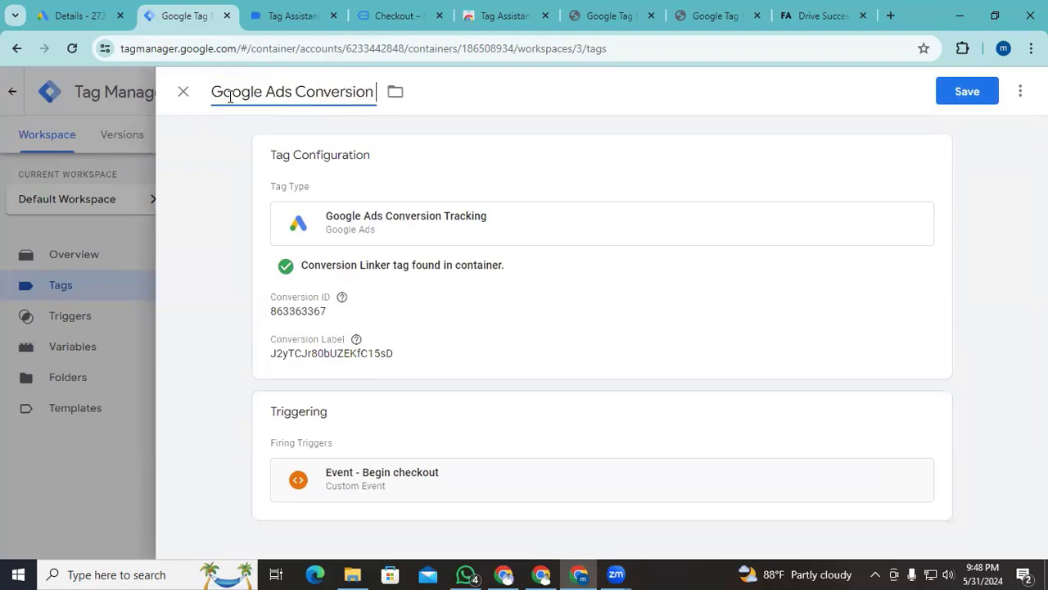
pyautogui.write('Tracking - ')
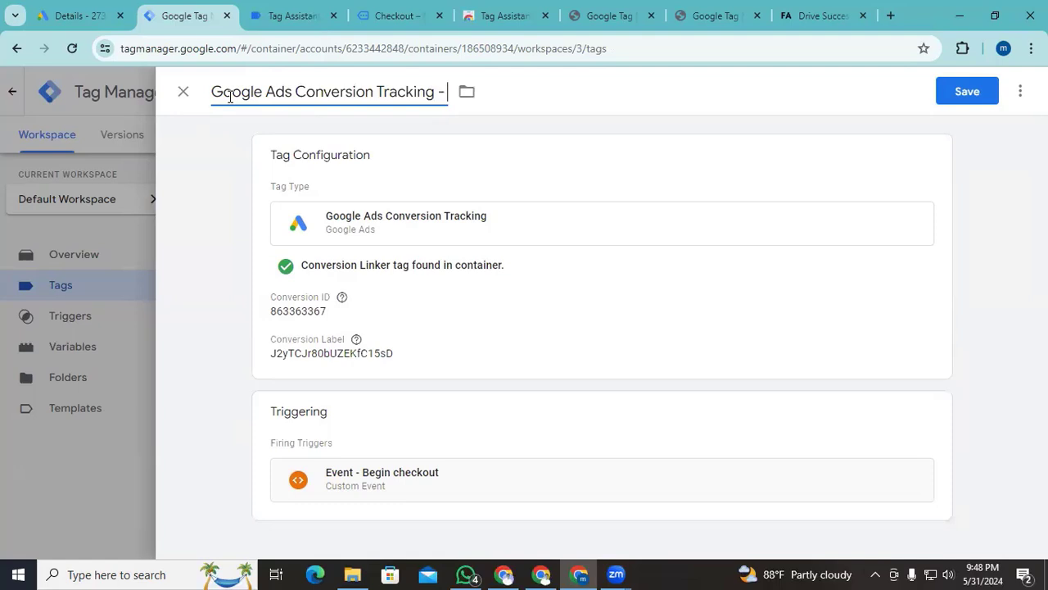
pyautogui.write('Begin Checkout')
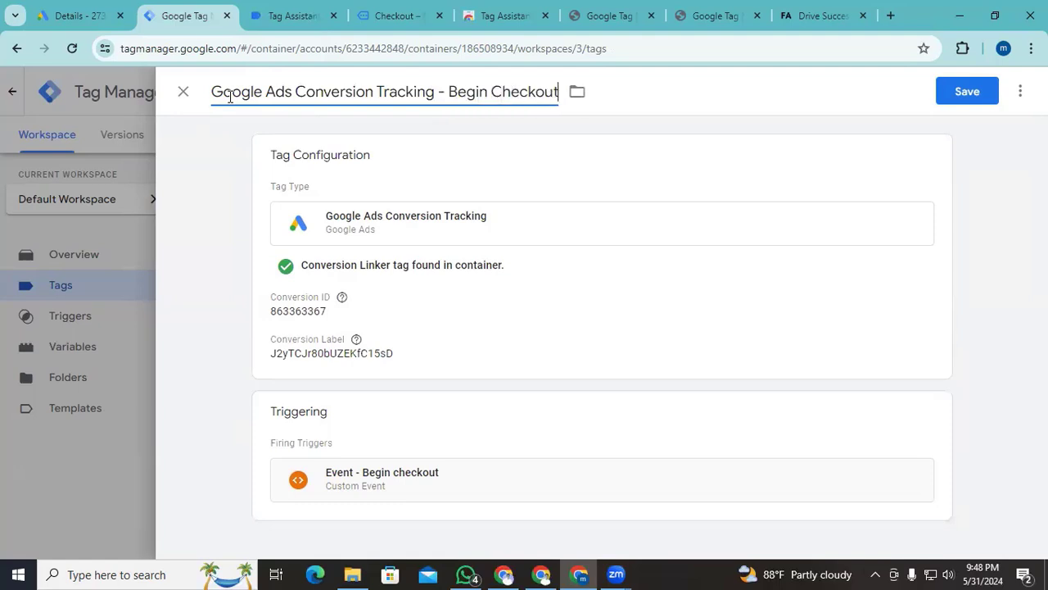
pyautogui.click(944, 103)
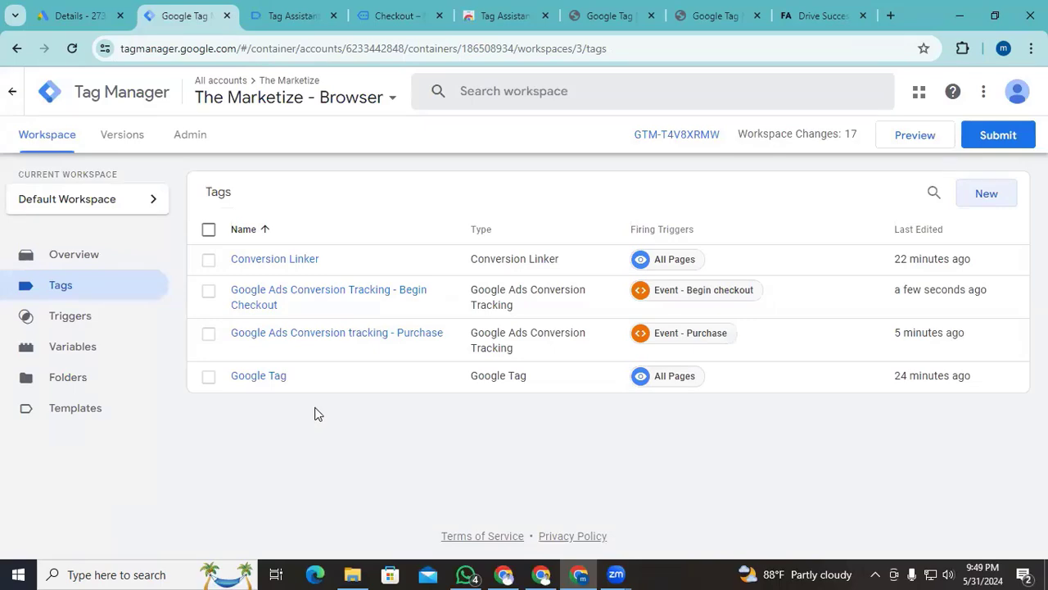
# - Switch to Google Ads, start a new website conversion action and scan the tracking website's domain
pyautogui.click(76, 13)
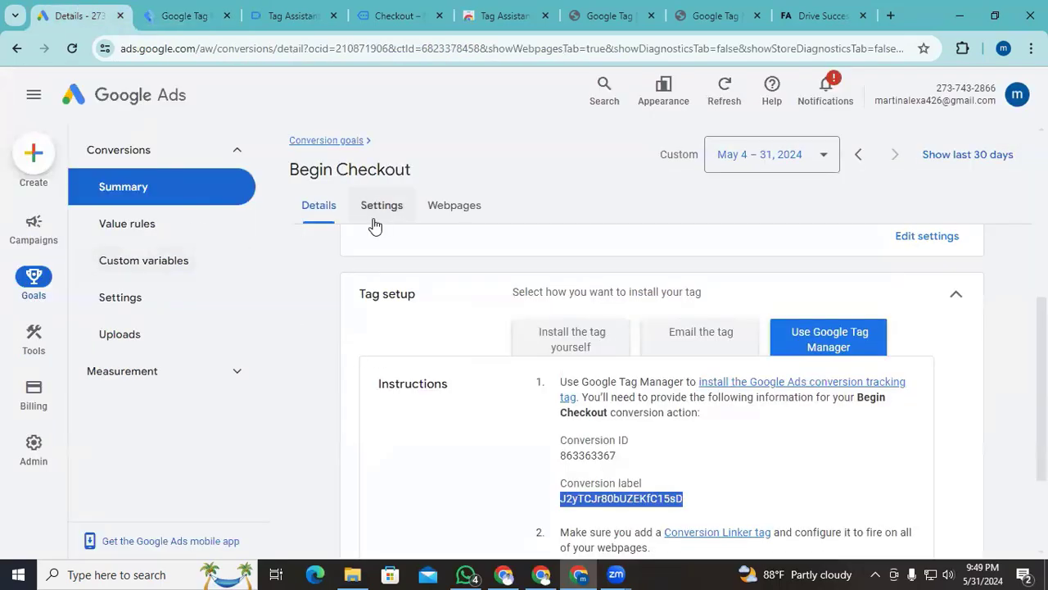
pyautogui.click(32, 293)
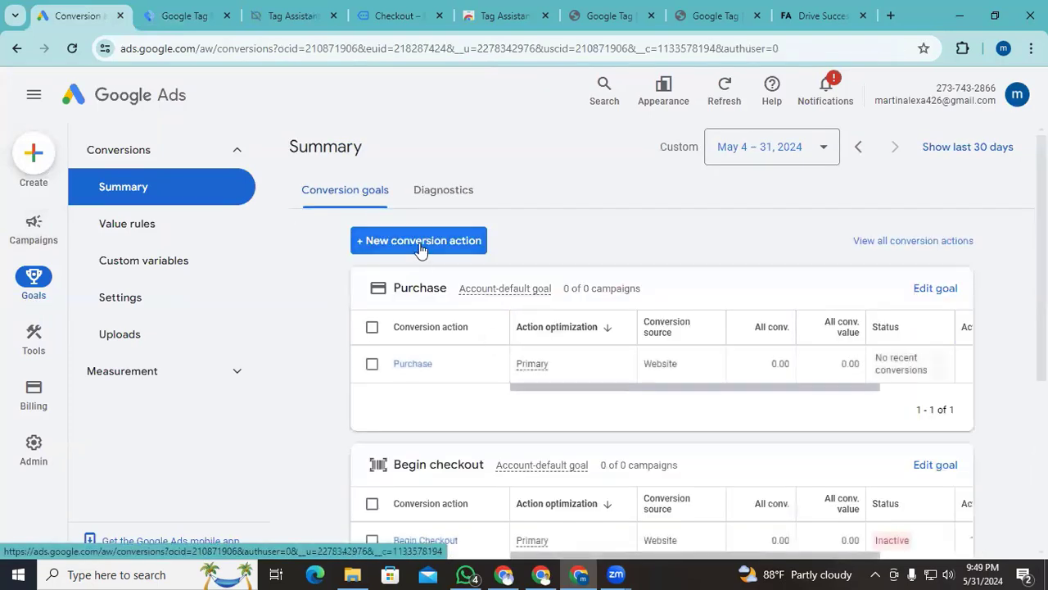
pyautogui.click(420, 247)
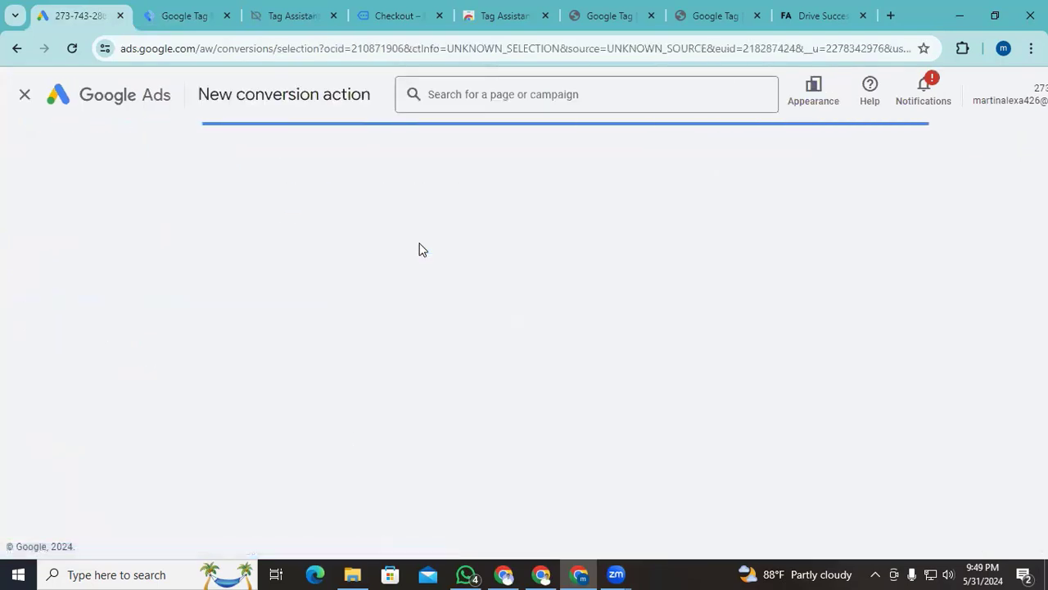
pyautogui.click(253, 327)
pyautogui.click(254, 321)
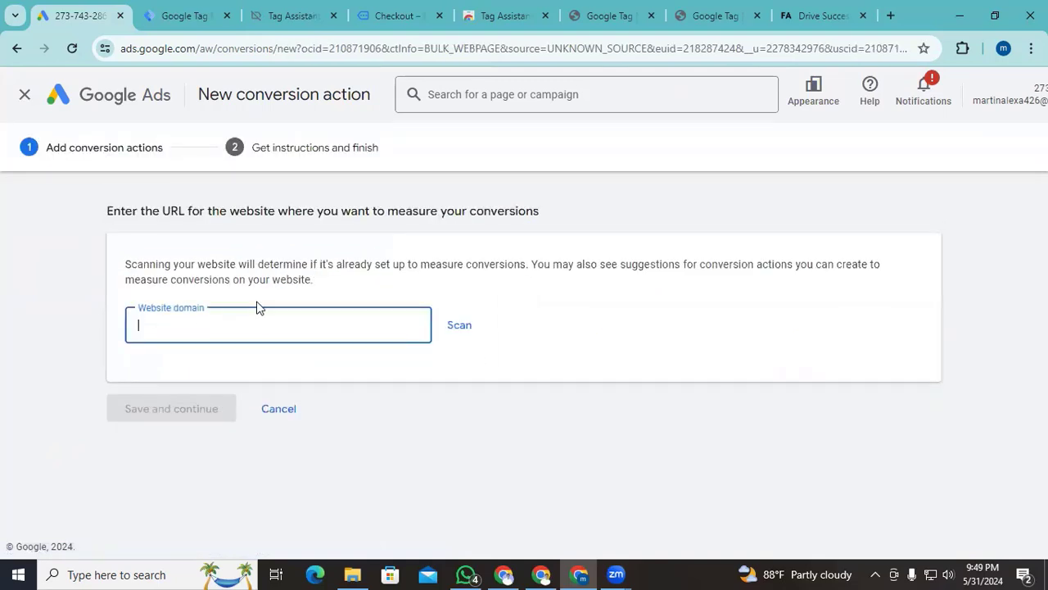
pyautogui.write('https://tracking.mdfaisalamin.com/')
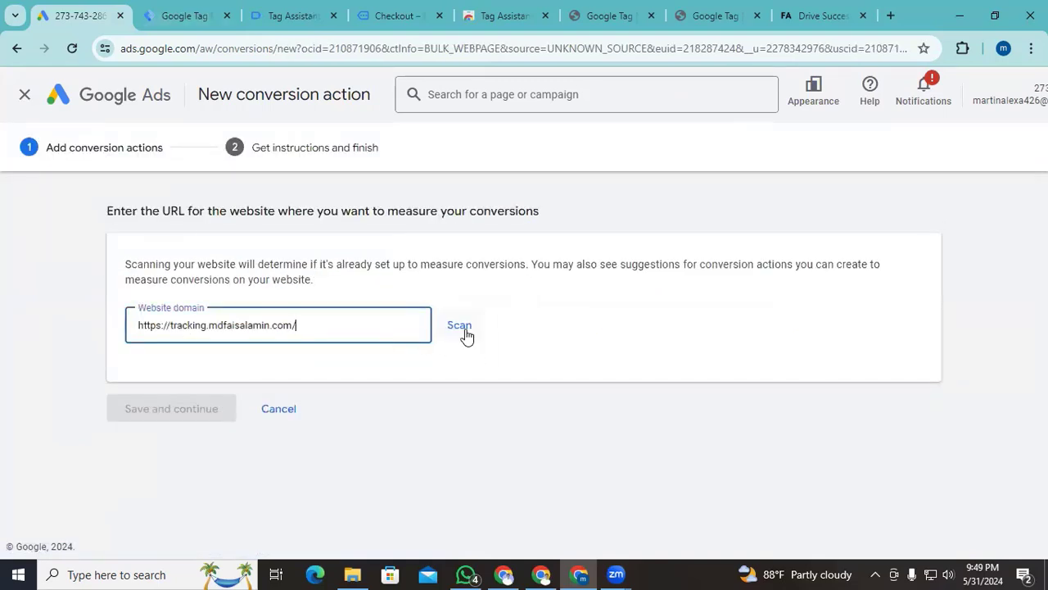
pyautogui.click(460, 326)
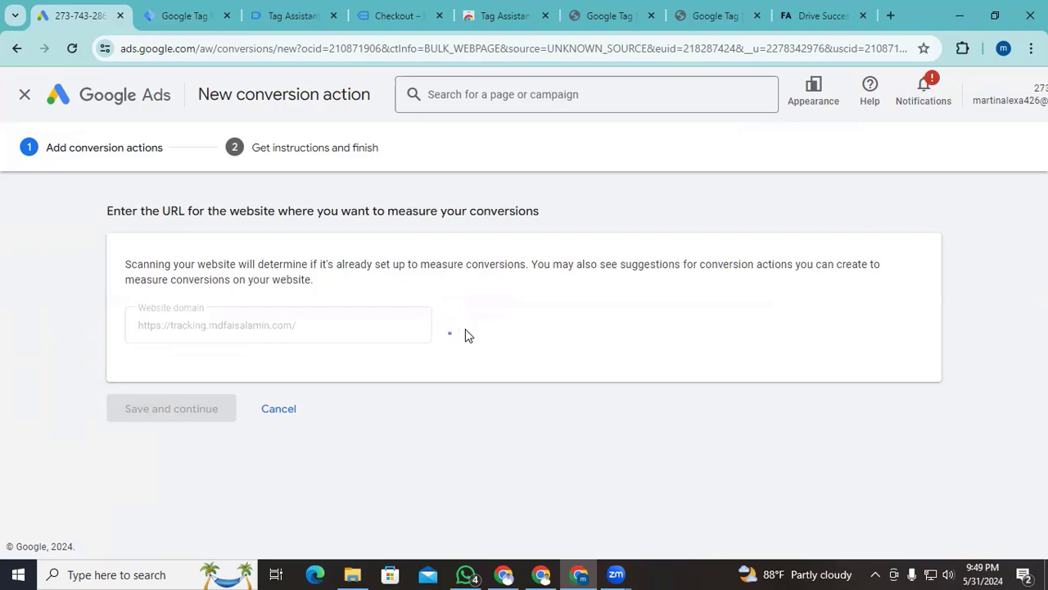
# - Add a manual conversion action with the goal category Add to cart and the conversion name "Add to Cart"
pyautogui.scroll(-8, 465, 328)
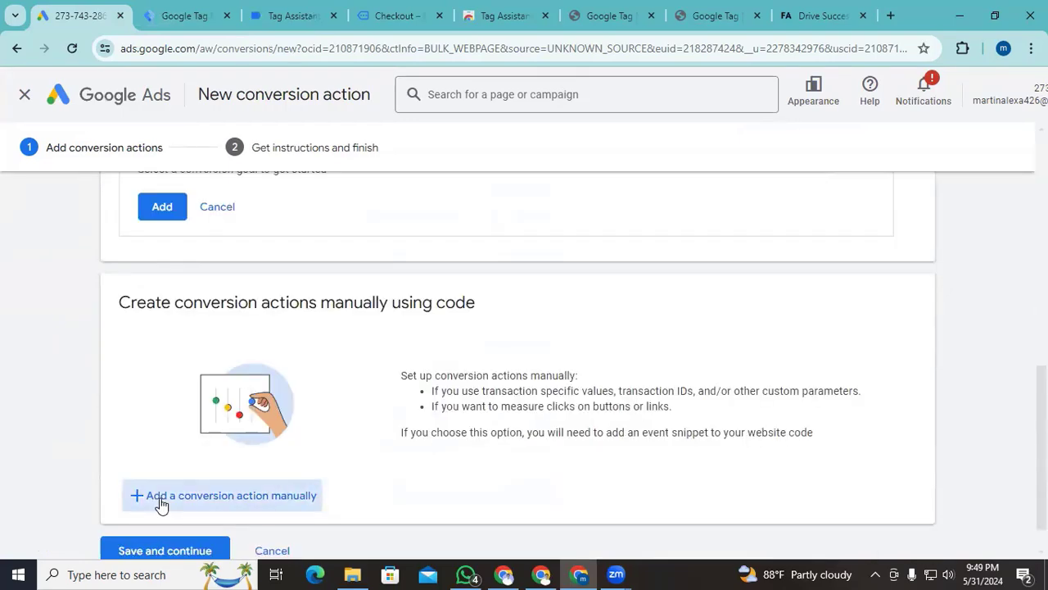
pyautogui.click(162, 500)
pyautogui.click(550, 300)
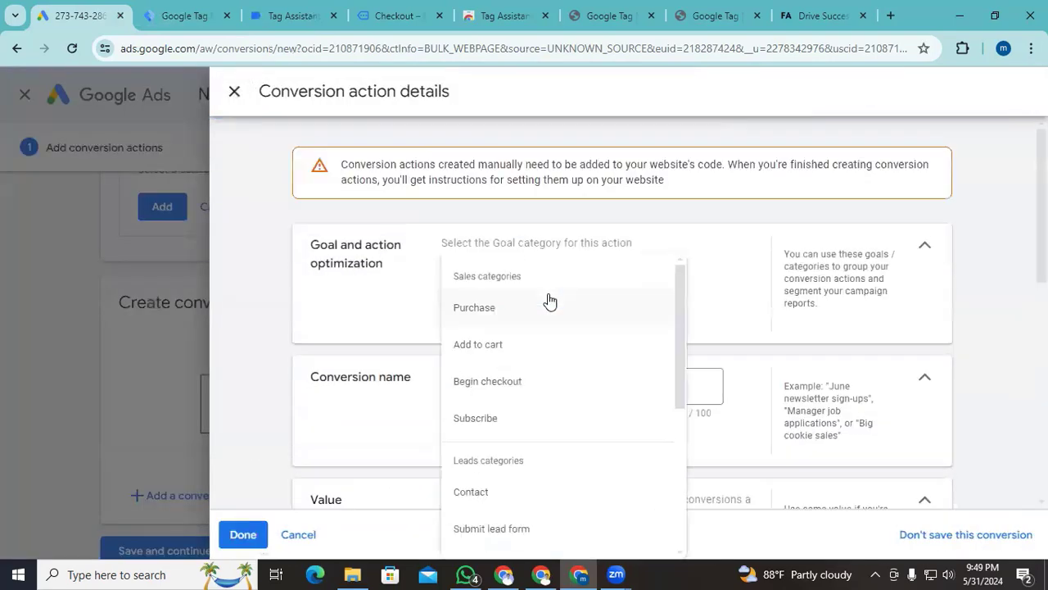
pyautogui.click(508, 351)
pyautogui.click(488, 442)
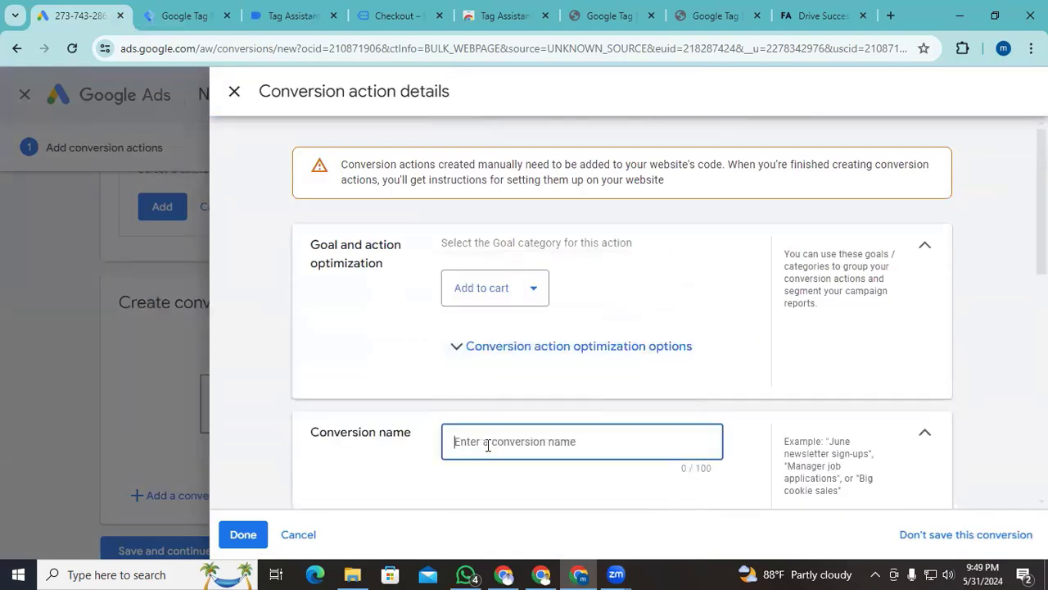
pyautogui.write('Add to Cart')
# - Set the Add to Cart action to use different values for each conversion, then save it and finish the conversion setup
pyautogui.scroll(-3, 489, 450)
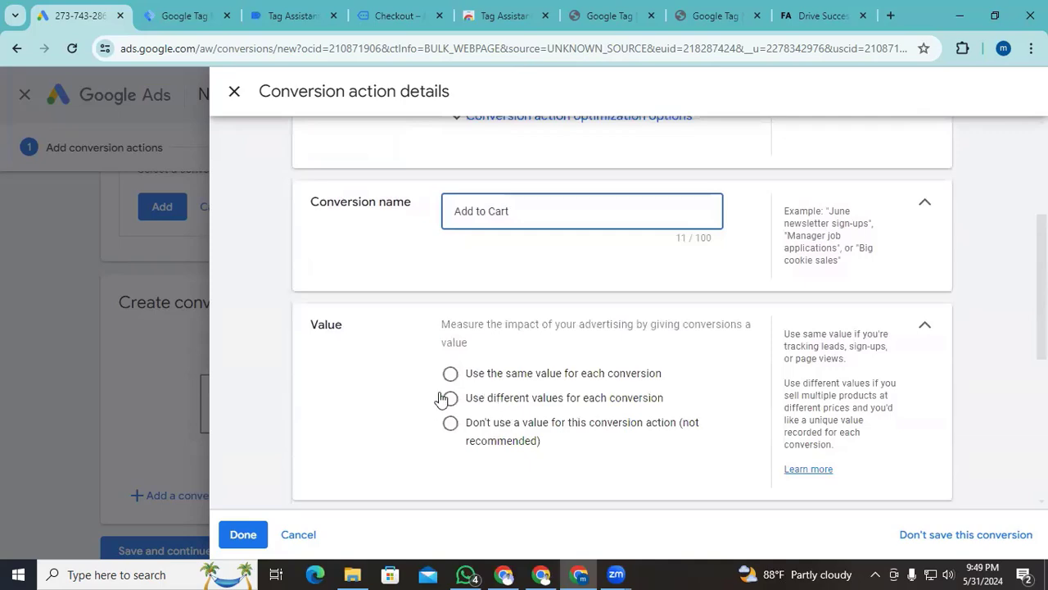
pyautogui.click(450, 398)
pyautogui.scroll(-5, 385, 409)
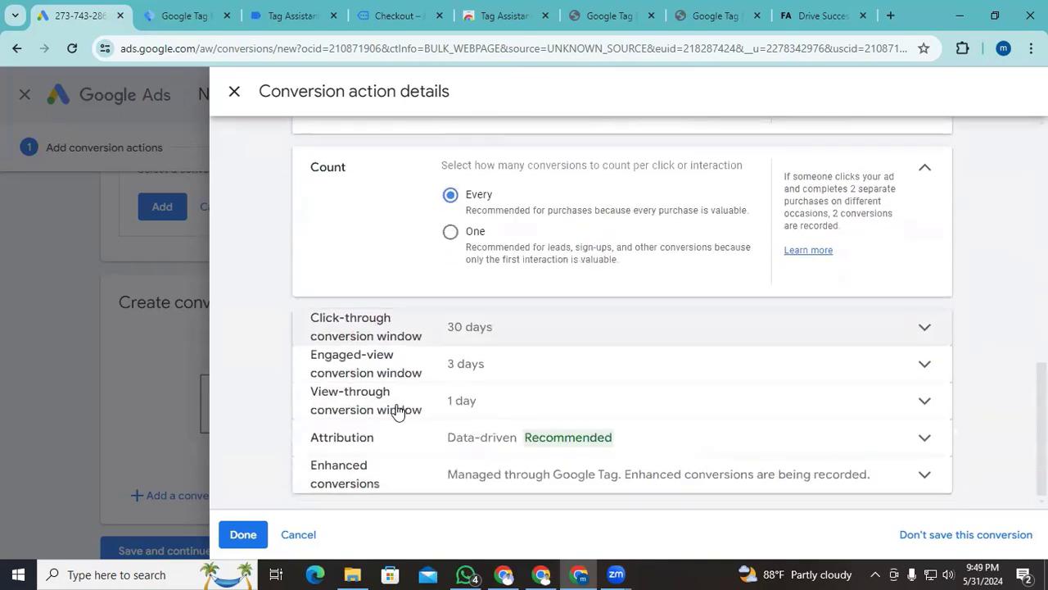
pyautogui.click(244, 535)
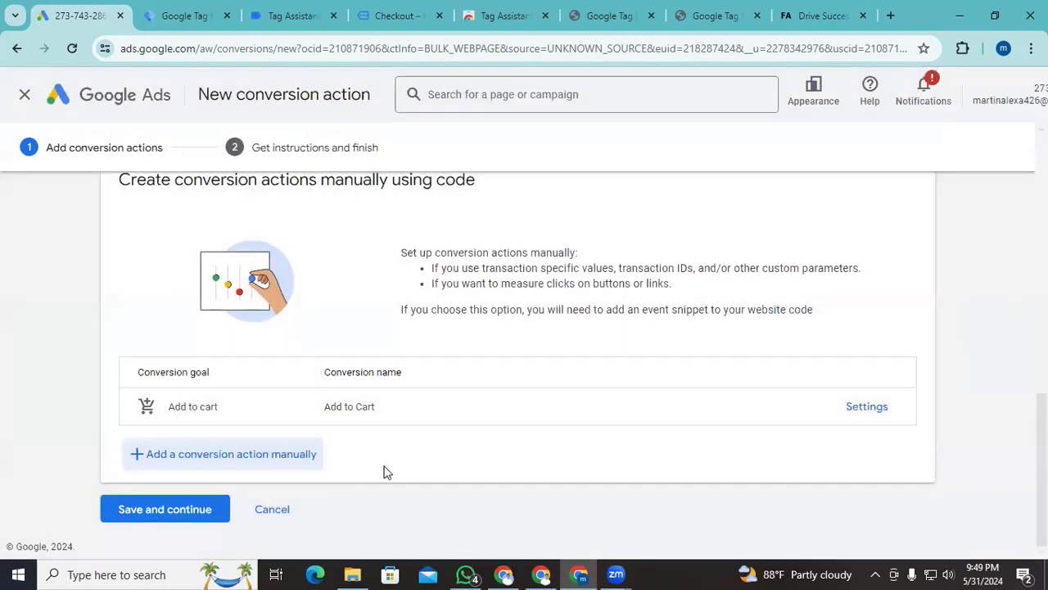
pyautogui.click(199, 513)
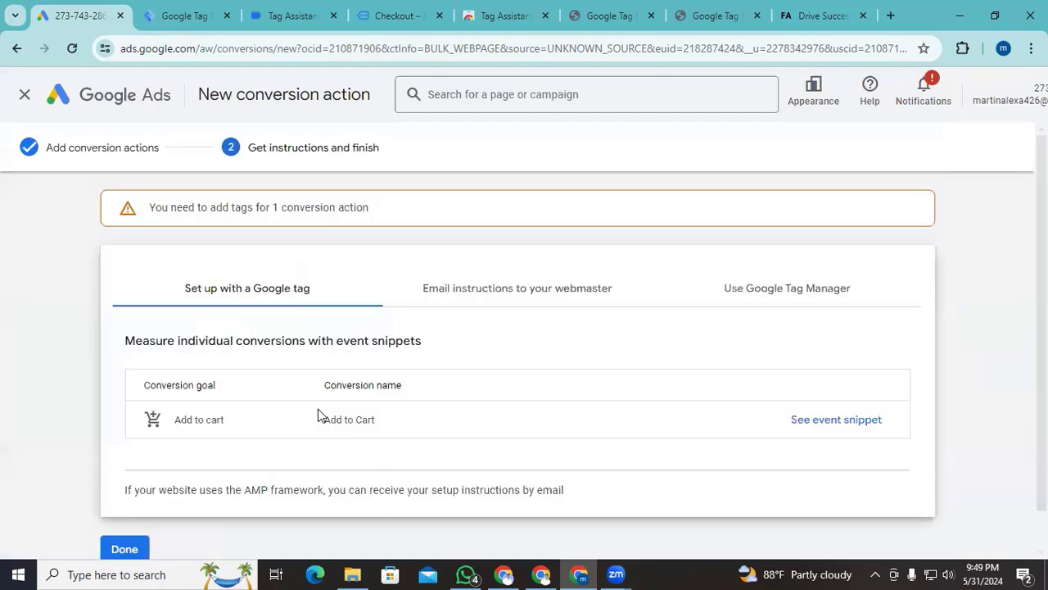
pyautogui.scroll(-1, 321, 417)
pyautogui.click(136, 516)
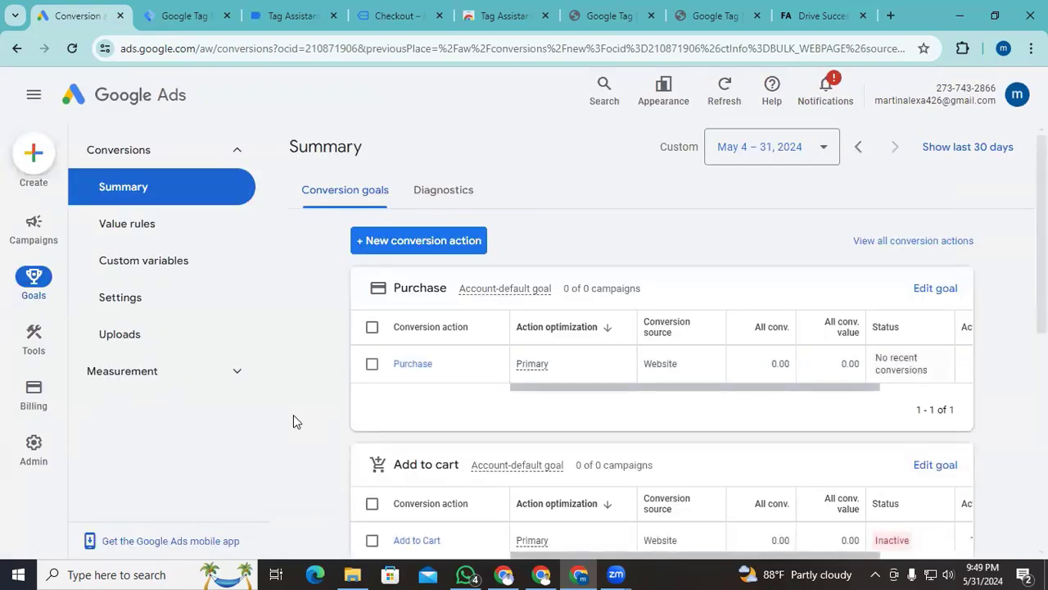
pyautogui.scroll(-3, 295, 420)
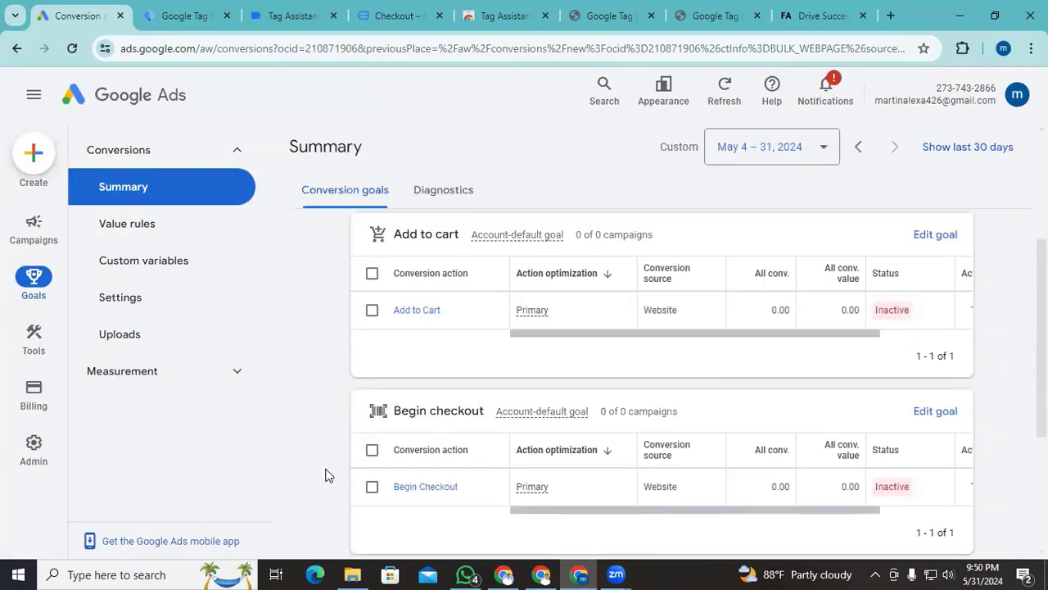
# - Switch to Tag Manager and start a new tag of the type Google Ads Conversion Tracking
pyautogui.click(186, 15)
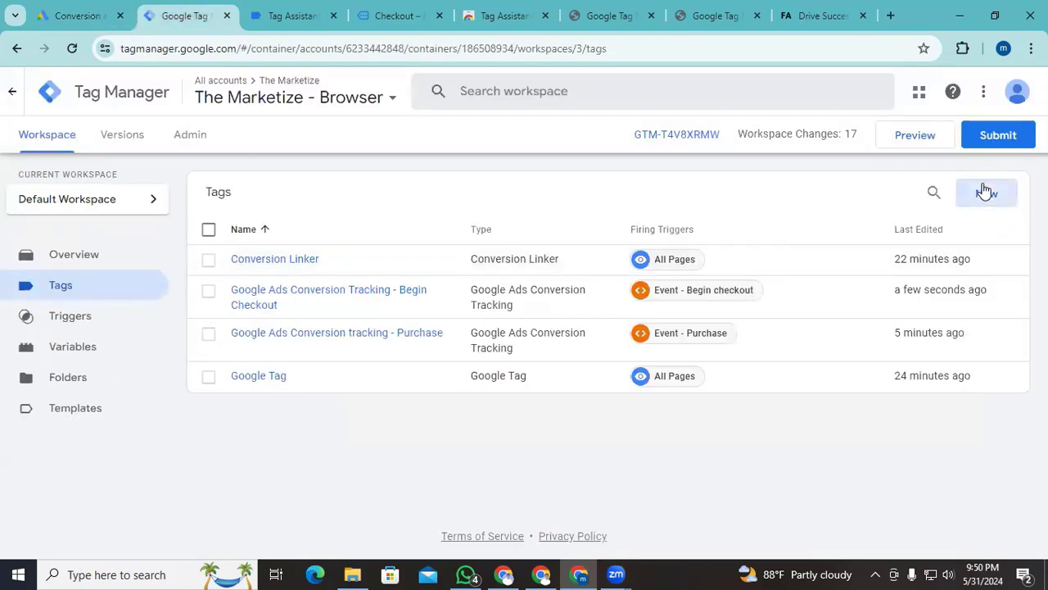
pyautogui.click(985, 191)
pyautogui.click(594, 220)
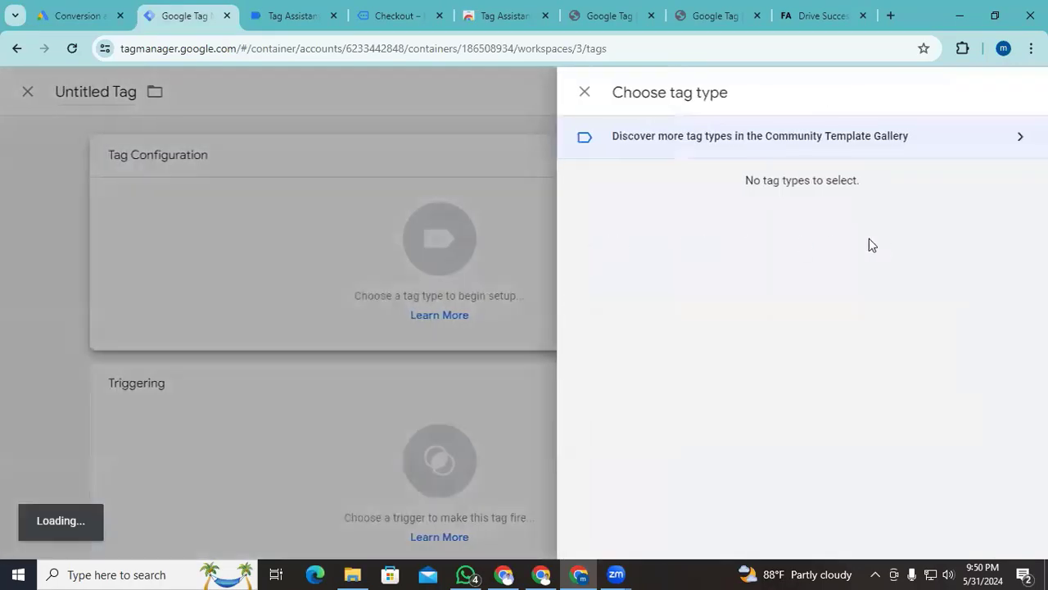
pyautogui.click(933, 285)
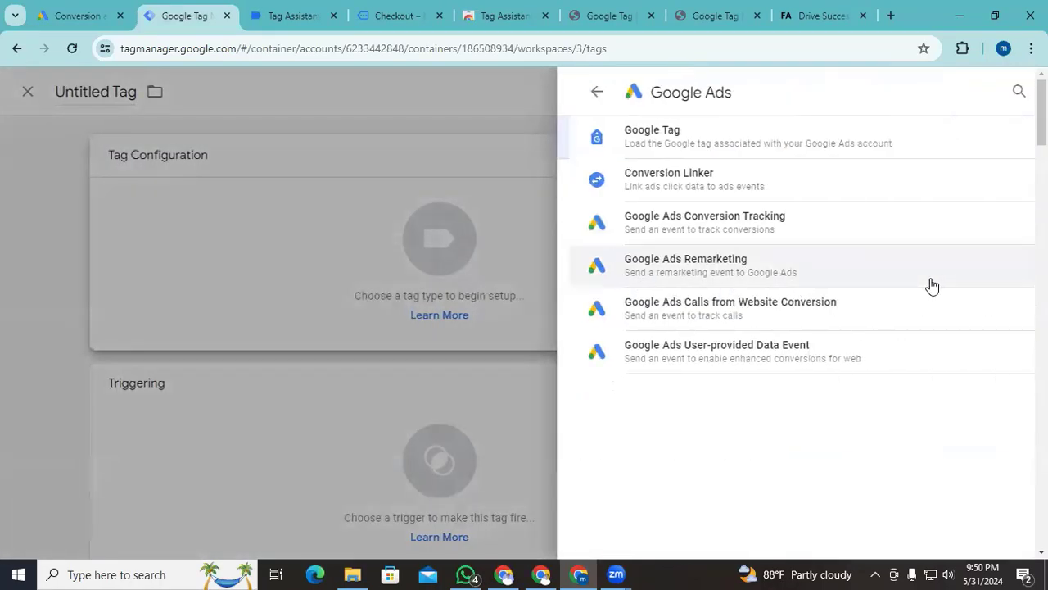
pyautogui.click(762, 236)
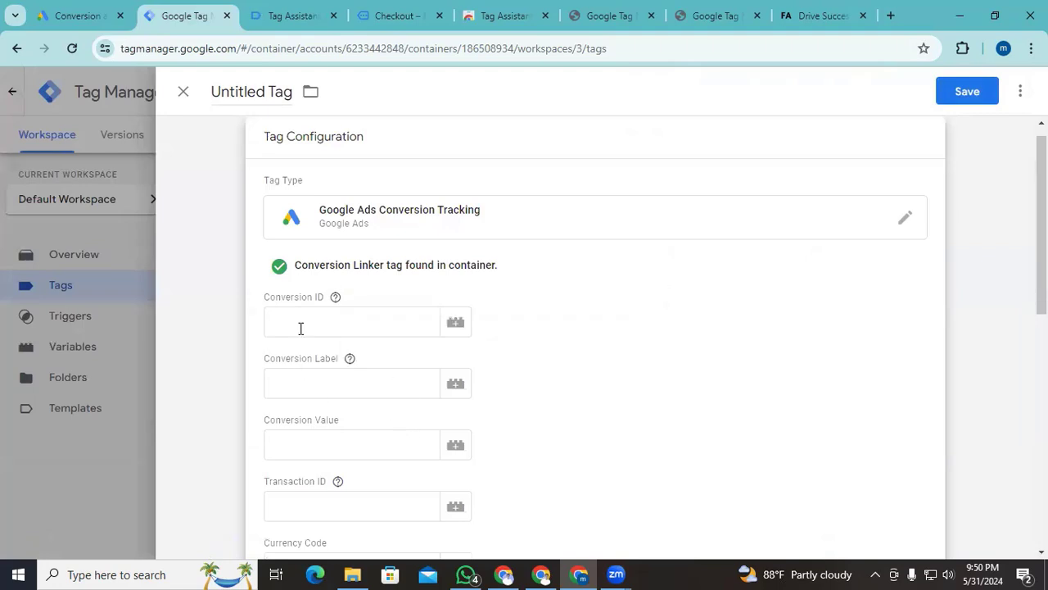
# - Open the Google Tag Manager setup instructions of the Add to Cart conversion action in Google Ads
pyautogui.click(82, 14)
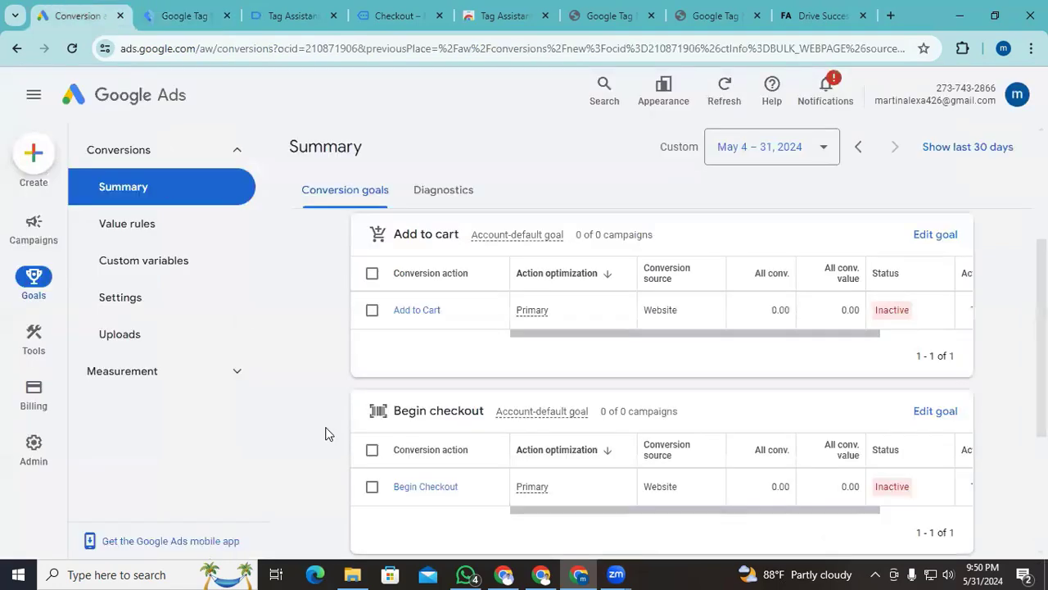
pyautogui.scroll(-1, 353, 462)
pyautogui.click(405, 237)
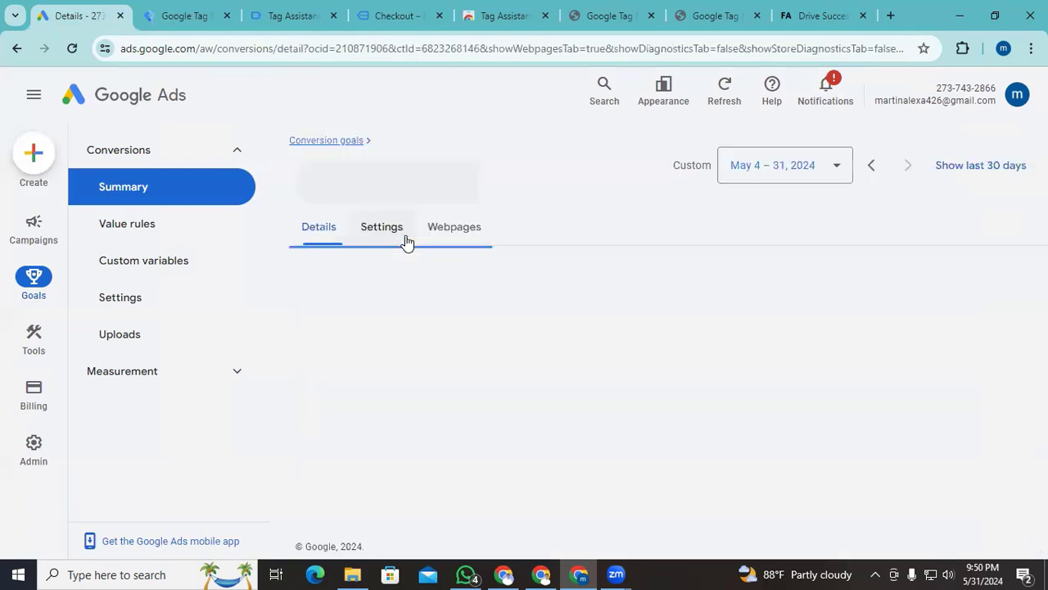
pyautogui.scroll(-3, 564, 405)
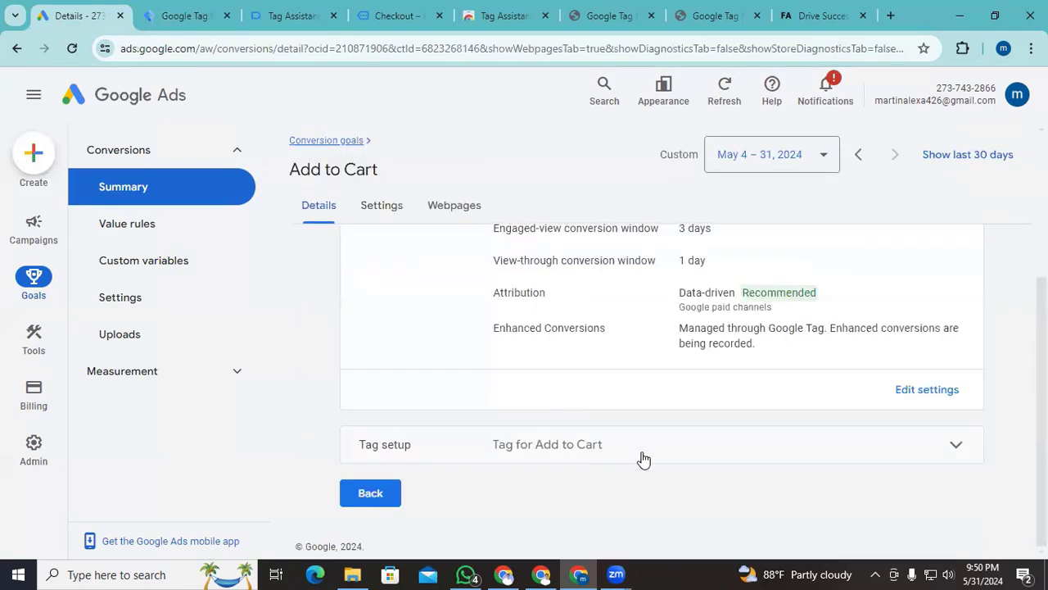
pyautogui.click(887, 445)
pyautogui.scroll(-2, 762, 422)
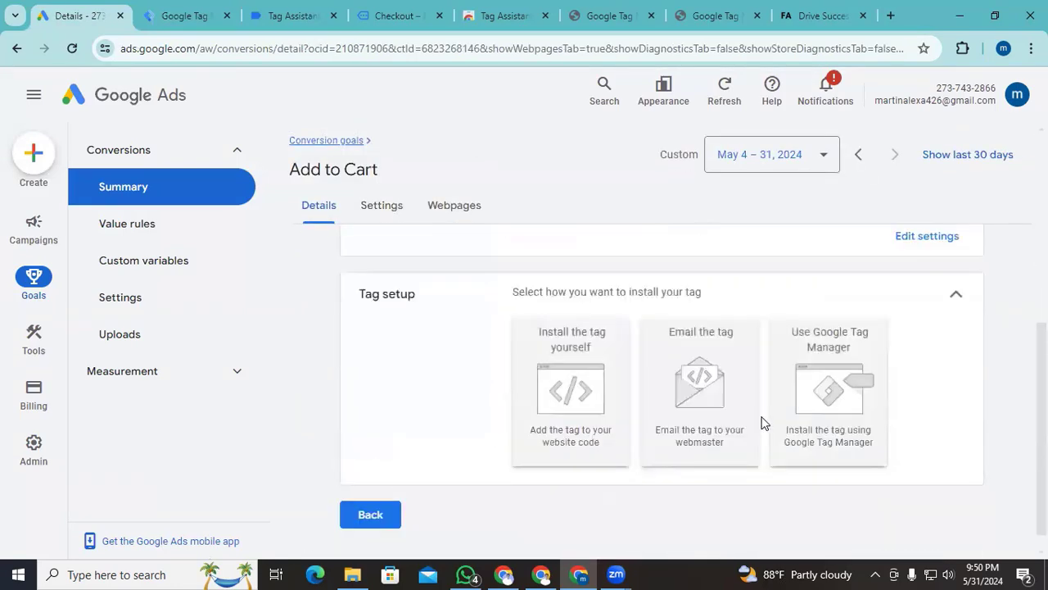
pyautogui.click(835, 388)
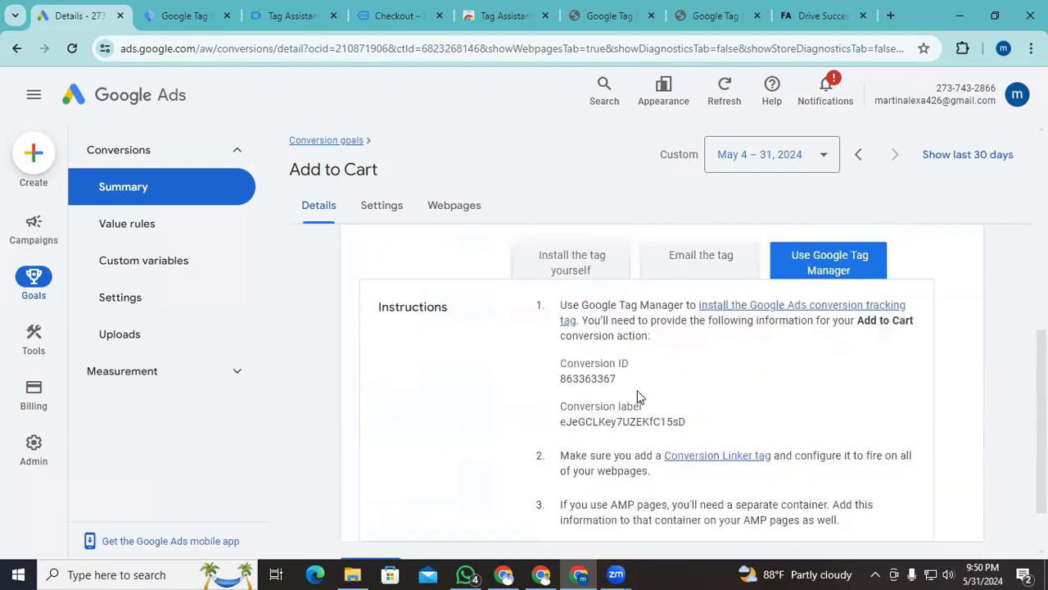
# - Copy the Add to Cart conversion ID from Google Ads into the new tag's Conversion ID in Tag Manager
pyautogui.moveTo(620, 379); pyautogui.dragTo(550, 385)
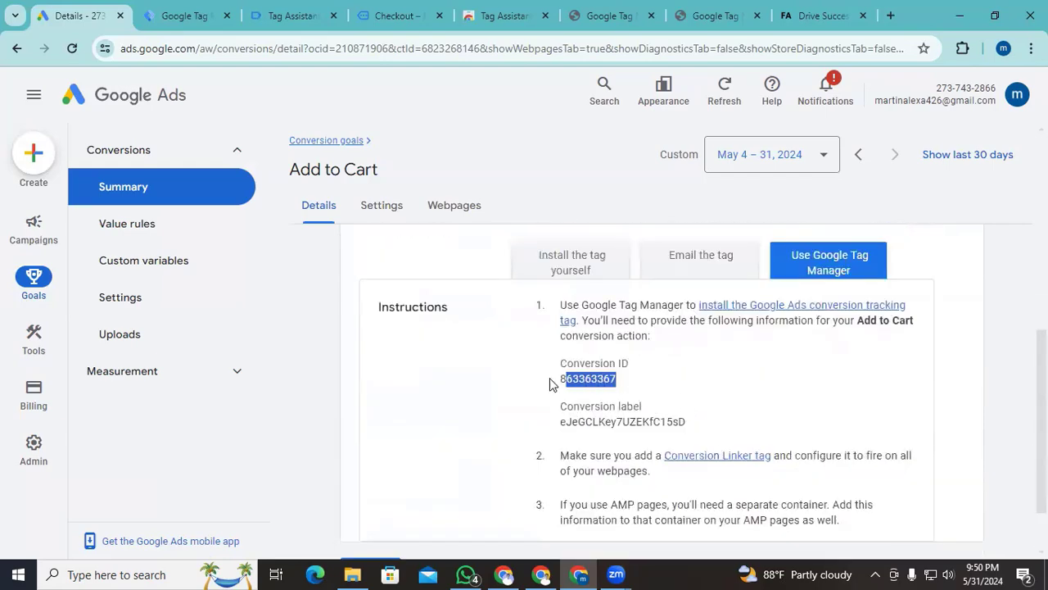
pyautogui.click(184, 15)
pyautogui.click(301, 323)
pyautogui.write('863363367')
# - Copy the Add to Cart conversion label from Google Ads into the new tag's Conversion Label in Tag Manager
pyautogui.click(82, 16)
pyautogui.moveTo(688, 423); pyautogui.dragTo(557, 426)
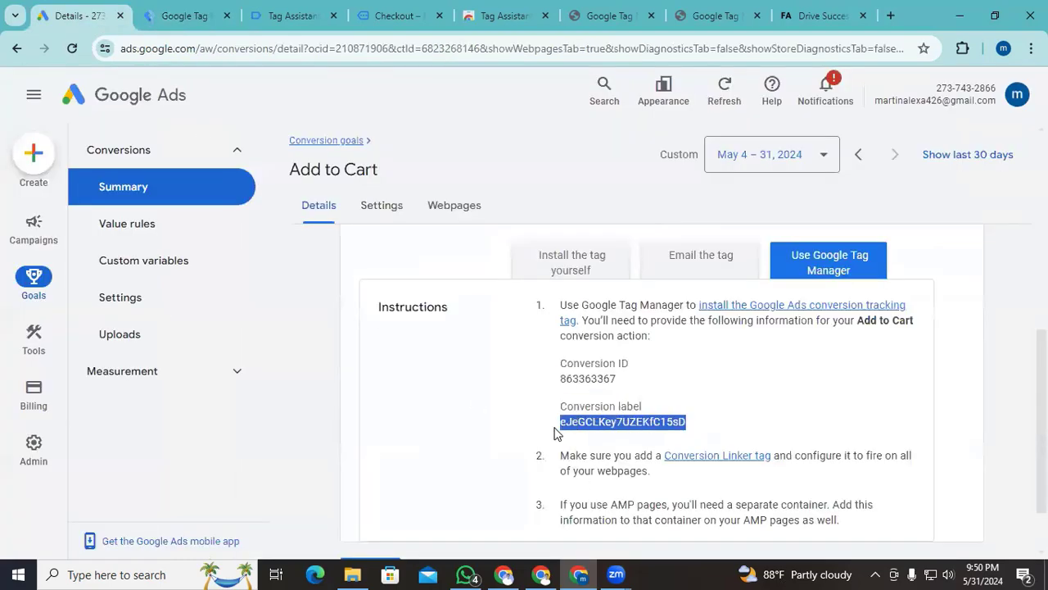
pyautogui.hotkey('ctrl', 'c')
pyautogui.click(184, 15)
pyautogui.click(323, 381)
pyautogui.hotkey('ctrl', 'v')
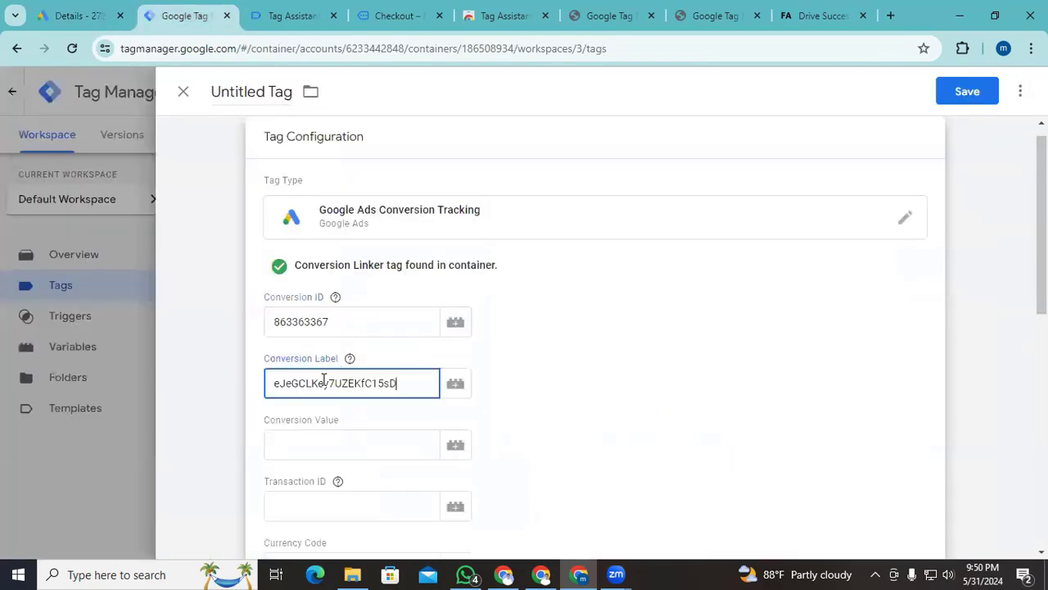
pyautogui.scroll(-2, 608, 378)
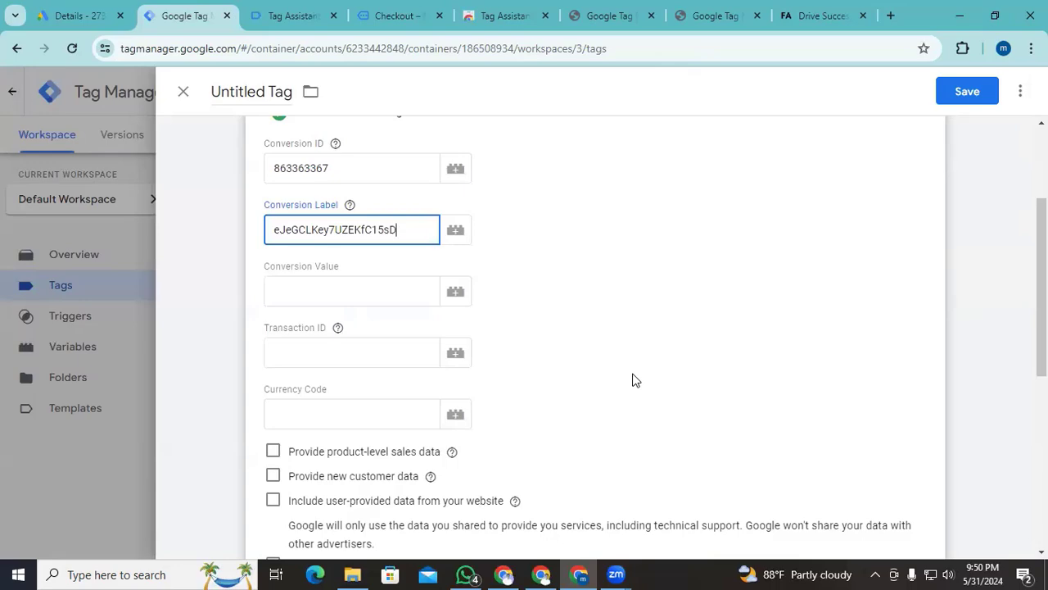
pyautogui.scroll(-5, 633, 379)
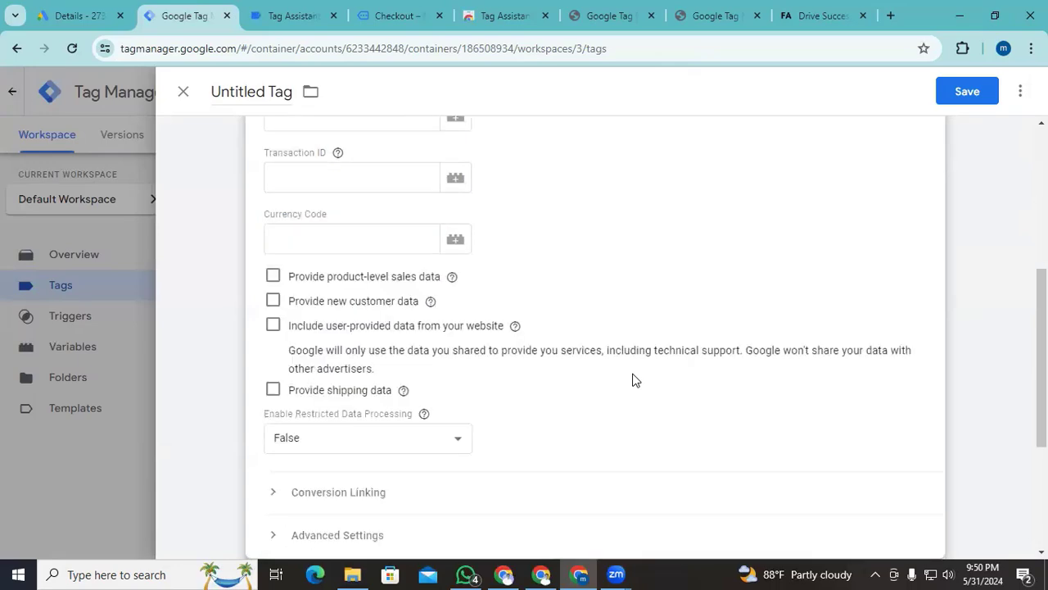
# - Create a new trigger of the type Custom Event for the Add to Cart conversion tag
pyautogui.click(584, 425)
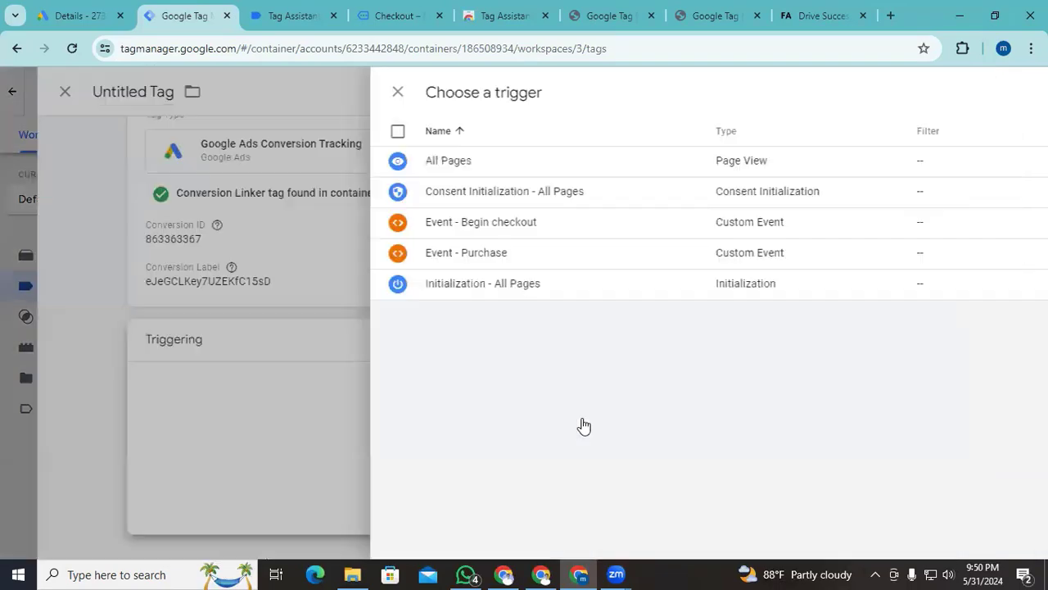
pyautogui.click(1013, 91)
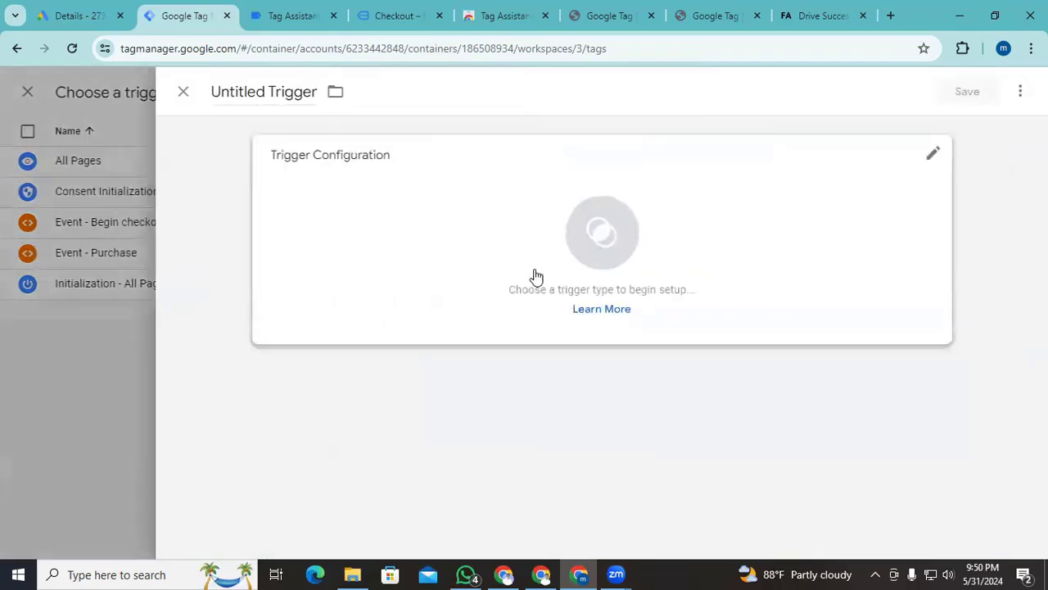
pyautogui.click(612, 221)
pyautogui.scroll(-3, 653, 459)
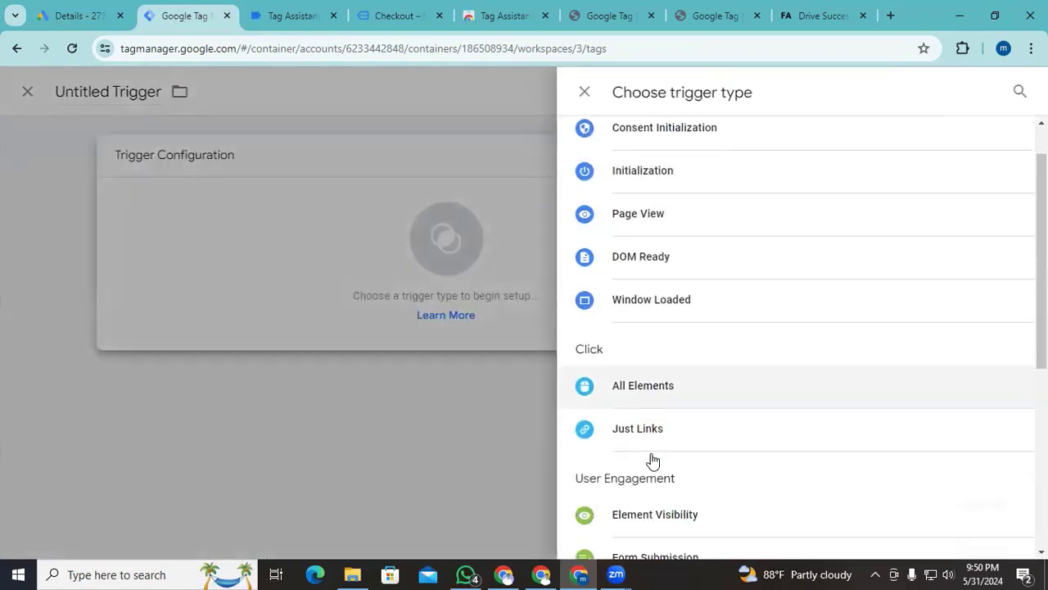
pyautogui.click(647, 552)
pyautogui.click(376, 314)
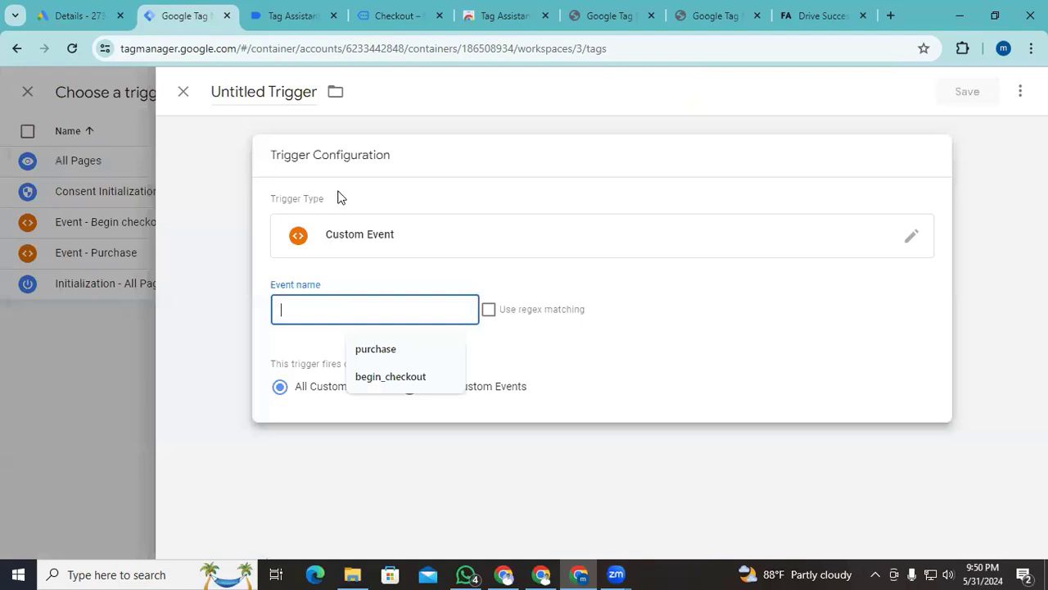
# - Copy the event name add_to_cart from the product page's event in Tag Assistant into the trigger's event name in Tag Manager
pyautogui.click(288, 18)
pyautogui.scroll(-2, 135, 429)
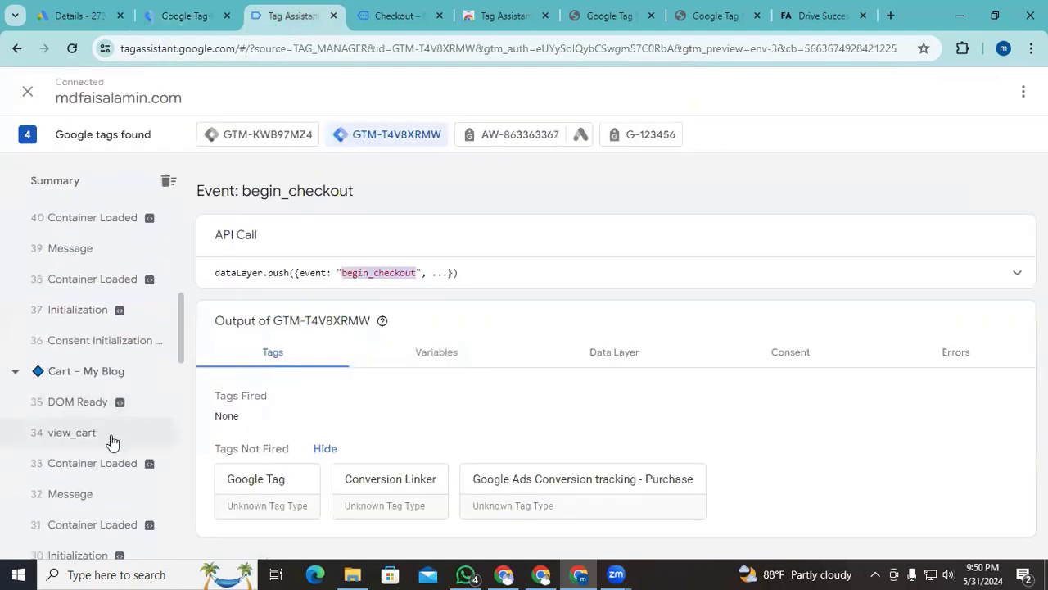
pyautogui.scroll(-5, 109, 439)
pyautogui.scroll(-2, 110, 440)
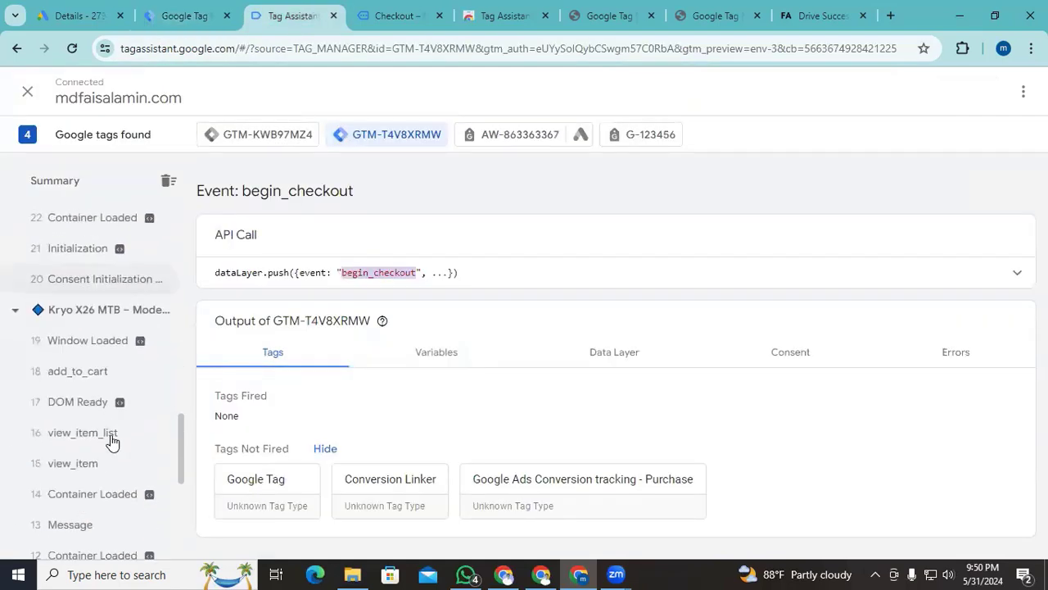
pyautogui.click(69, 375)
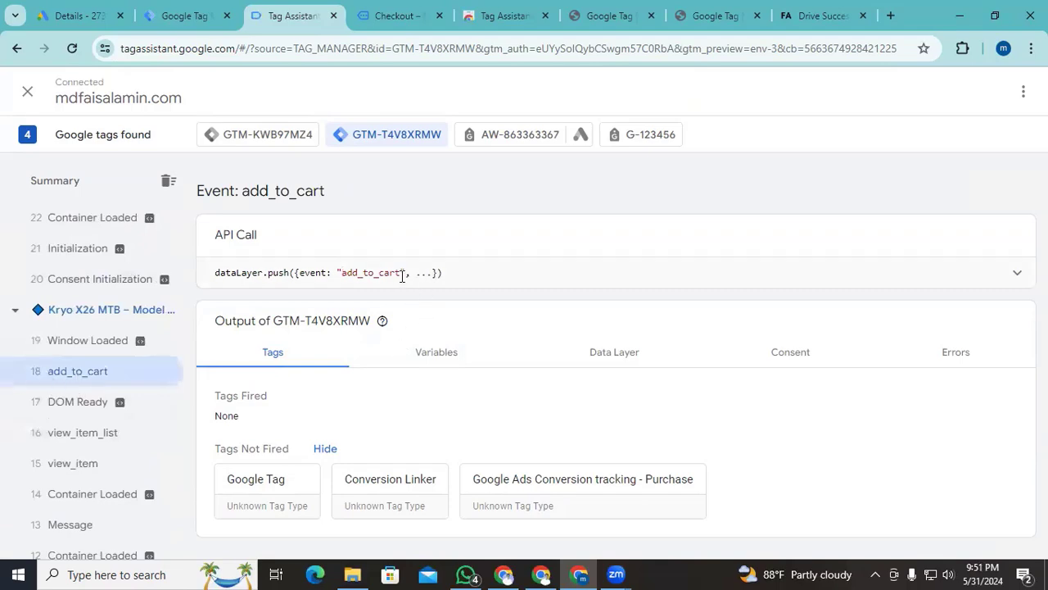
pyautogui.moveTo(402, 275); pyautogui.dragTo(346, 277)
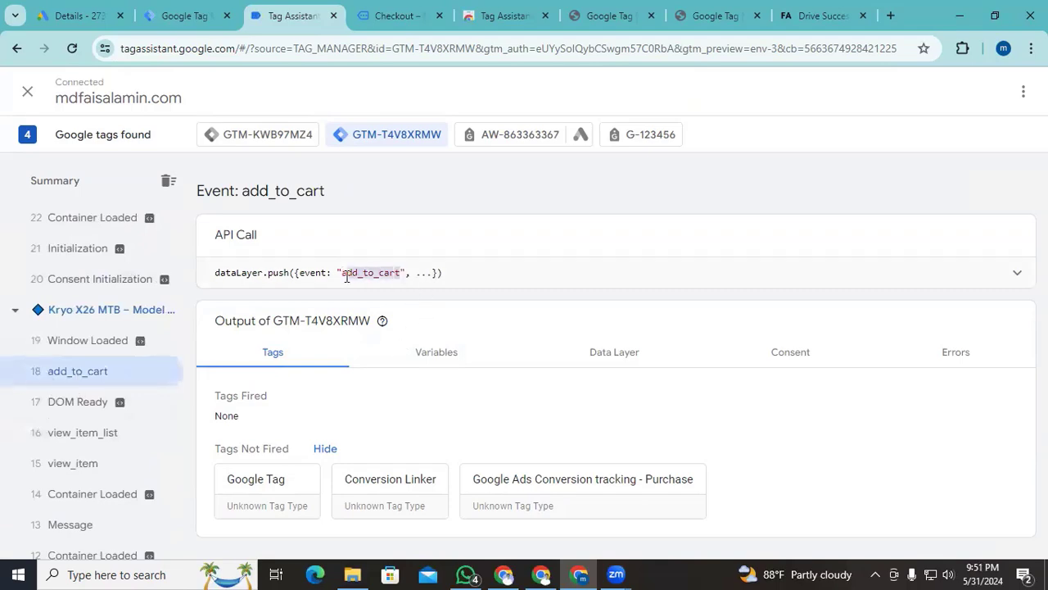
pyautogui.click(90, 9)
pyautogui.click(174, 11)
pyautogui.hotkey('ctrl', 'v')
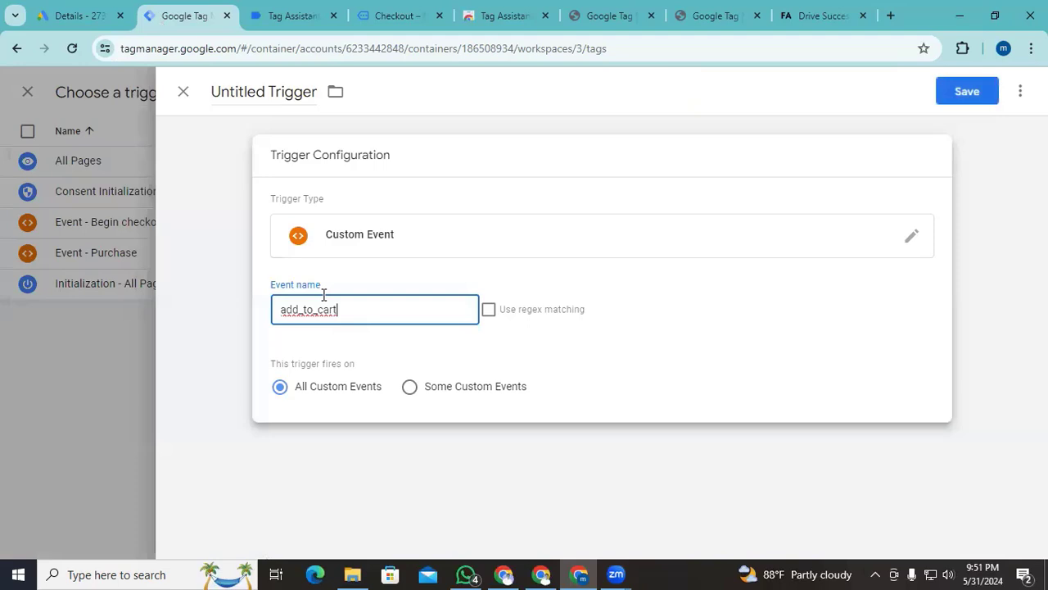
# - Name the trigger "Event - Add to cart" and save it
pyautogui.click(270, 91)
pyautogui.write('Event')
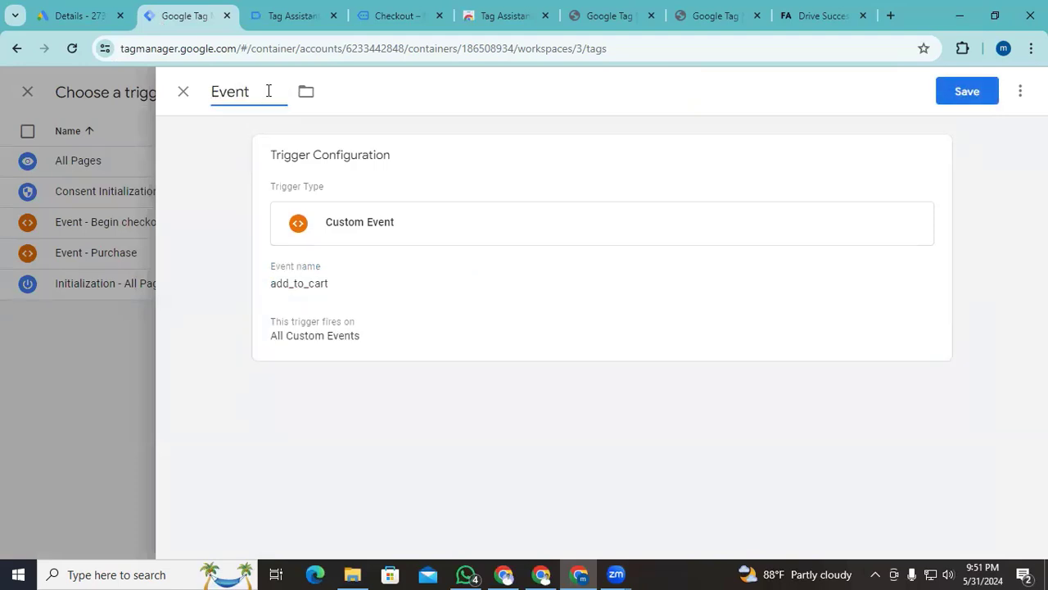
pyautogui.write('- Add to cart')
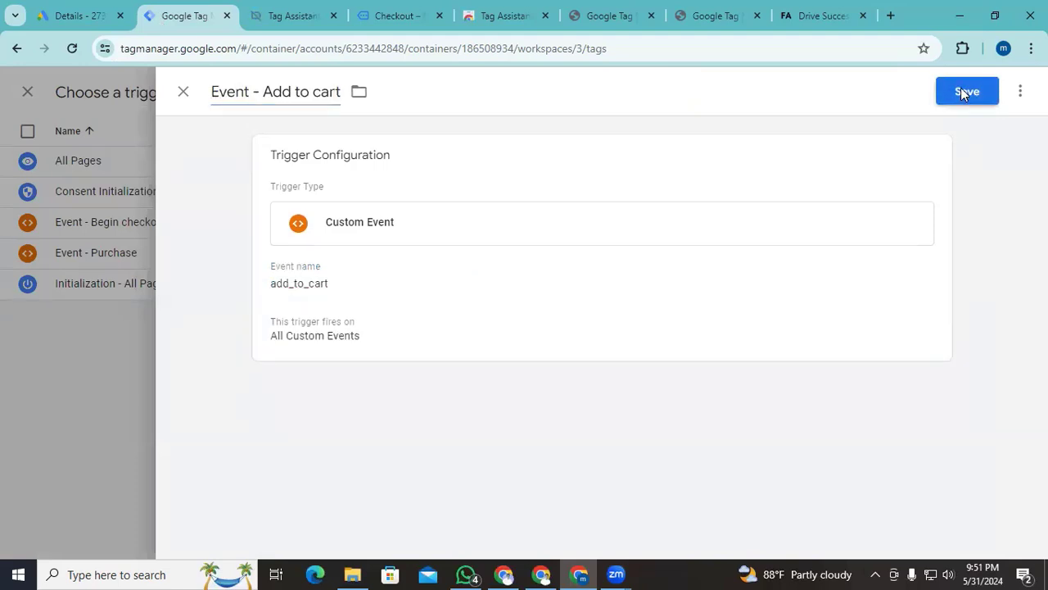
pyautogui.click(965, 94)
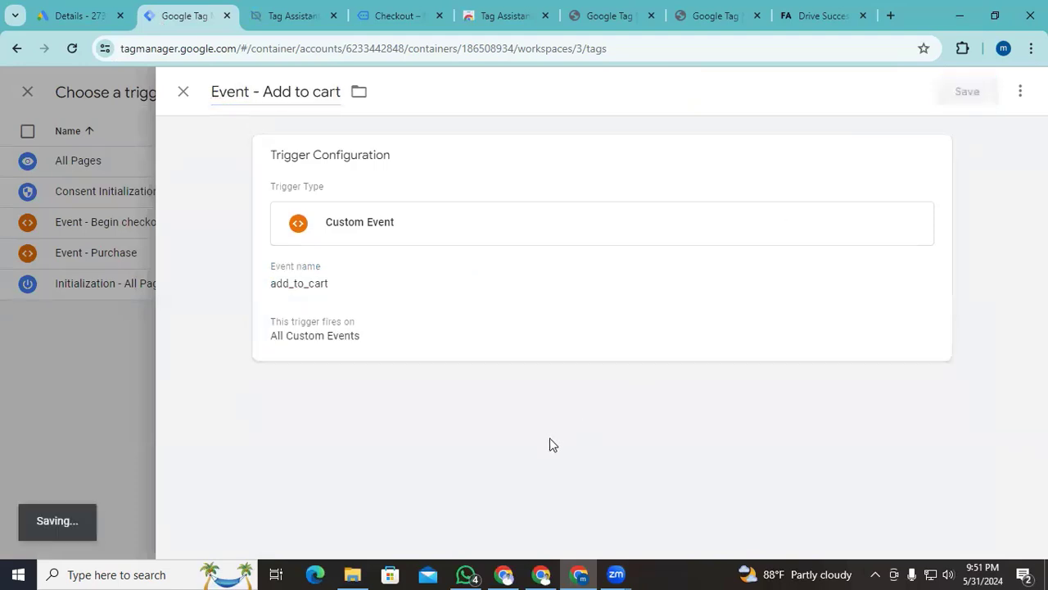
# - Name the tag "Google ads conversion tracking - add to cart" and save it
pyautogui.click(258, 91)
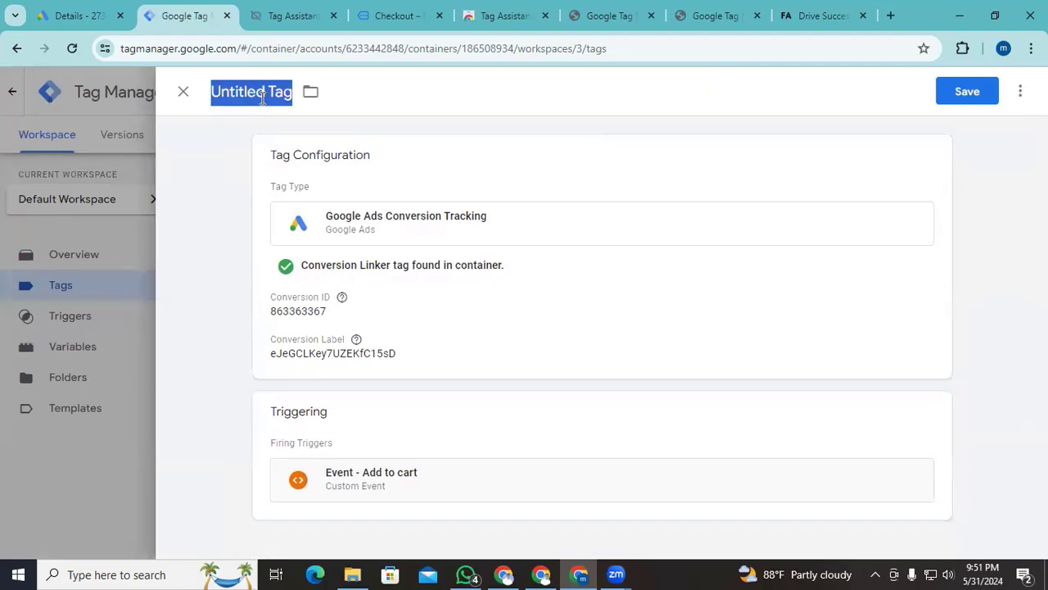
pyautogui.write('Google ads conversi')
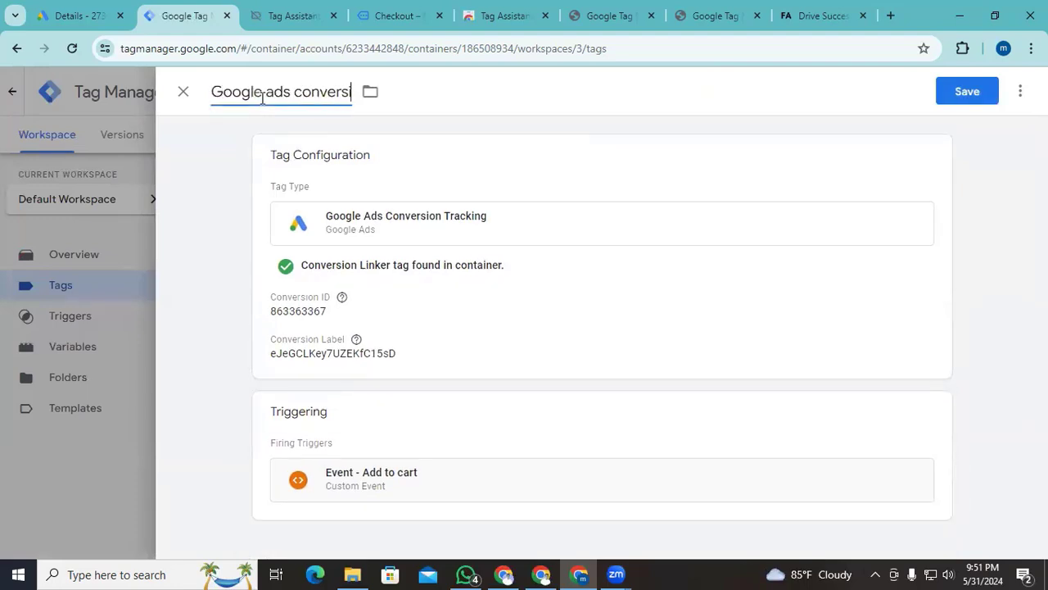
pyautogui.write('on tracking')
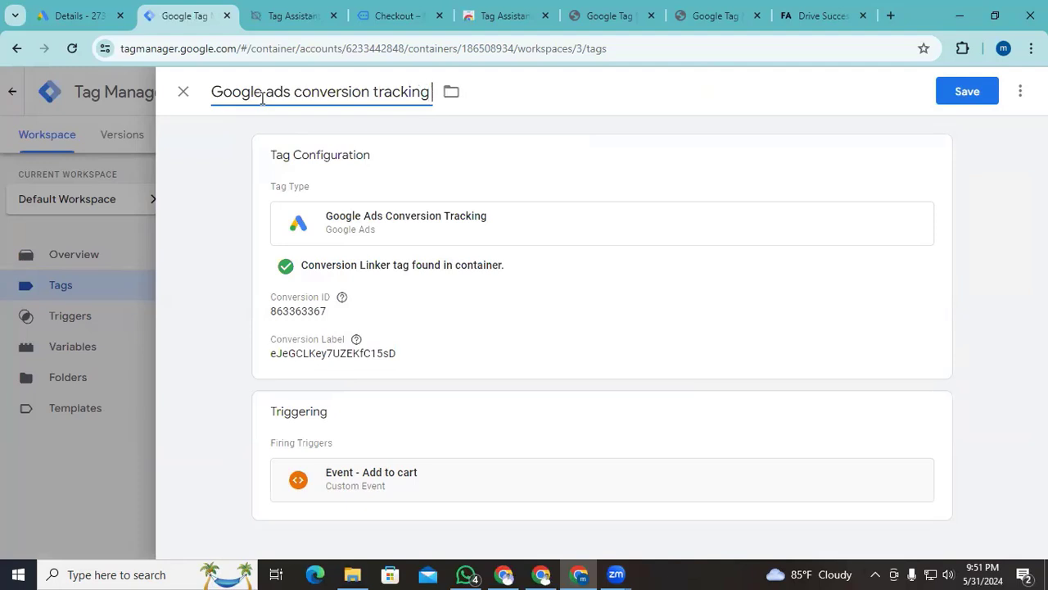
pyautogui.write(' - add to car')
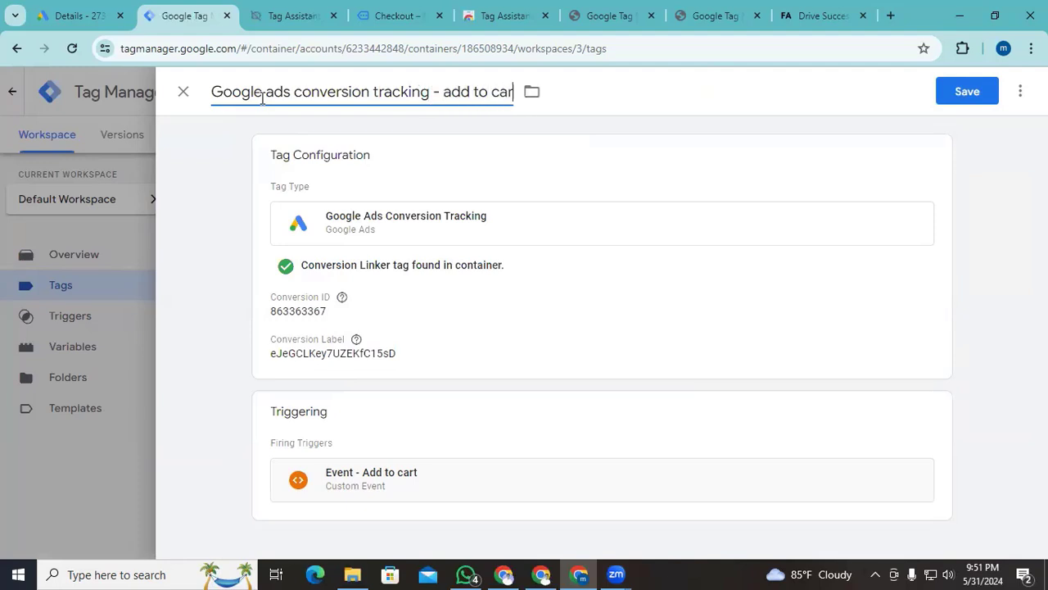
pyautogui.write('t')
pyautogui.click(964, 89)
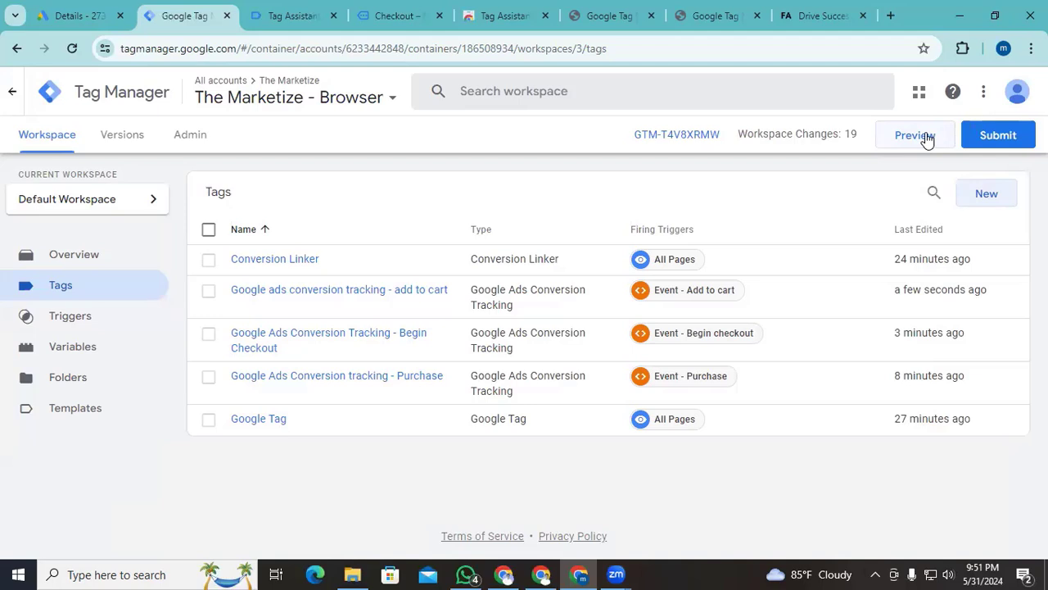
# - Preview the container in Tag Assistant and switch to the connected website
pyautogui.click(915, 136)
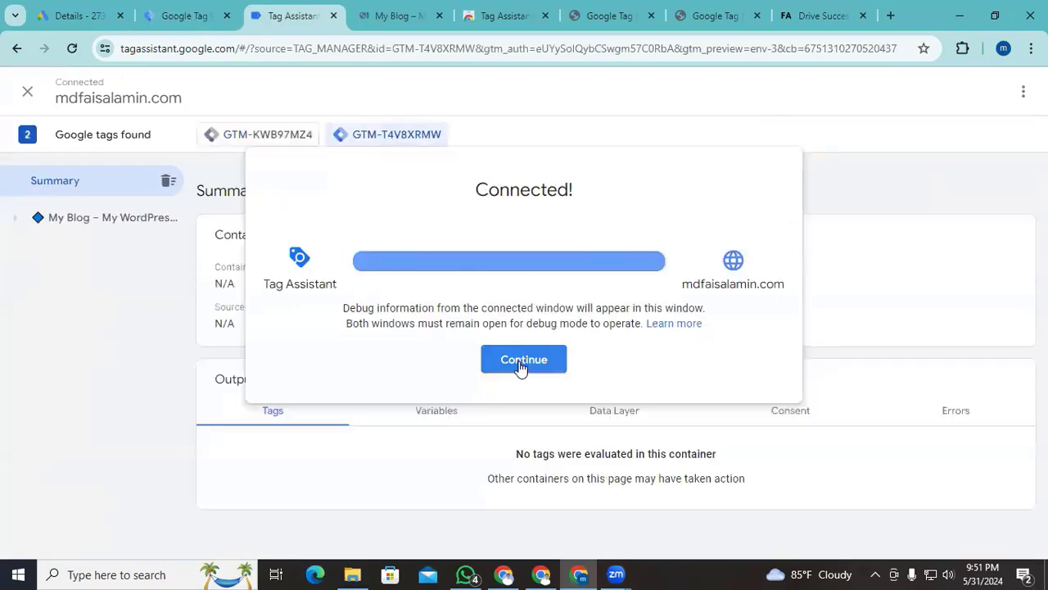
pyautogui.click(521, 359)
pyautogui.click(375, 15)
# - Add one Kryo X26 MTB – Model Y bicycle to the cart and proceed to checkout
pyautogui.scroll(-4, 424, 339)
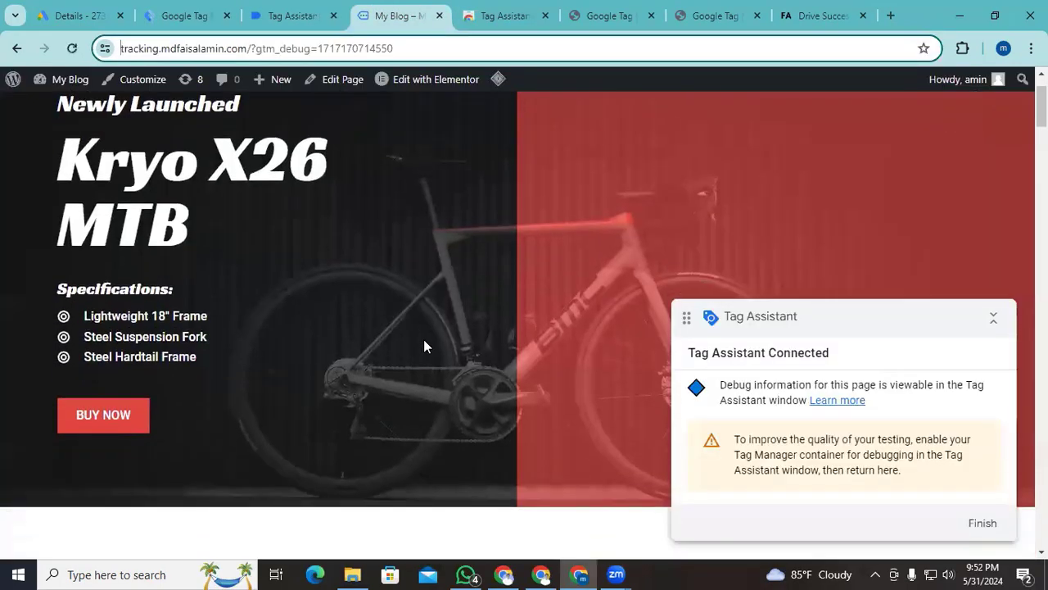
pyautogui.scroll(-5, 424, 339)
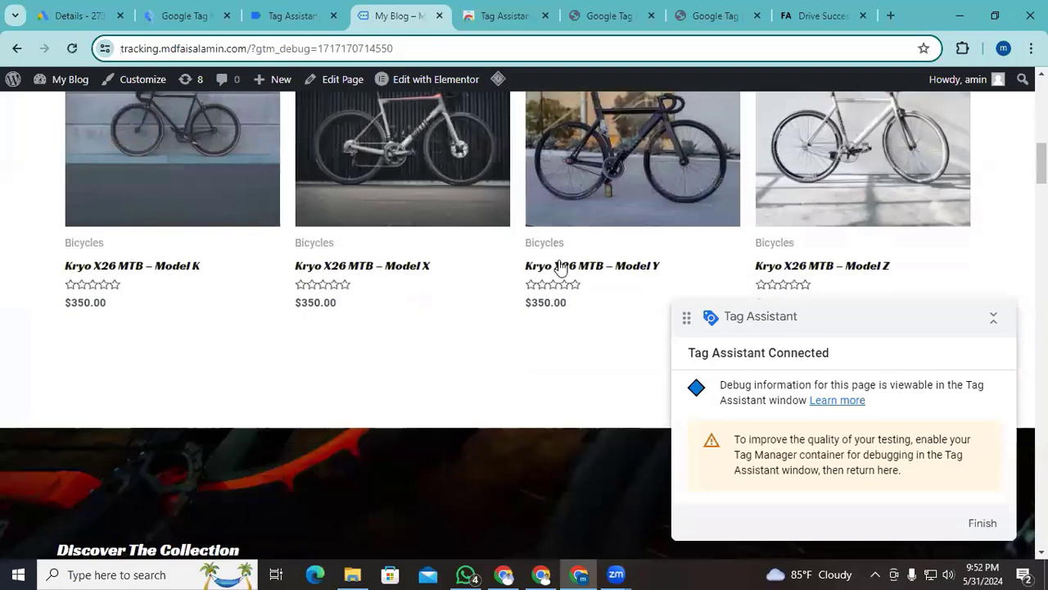
pyautogui.click(561, 266)
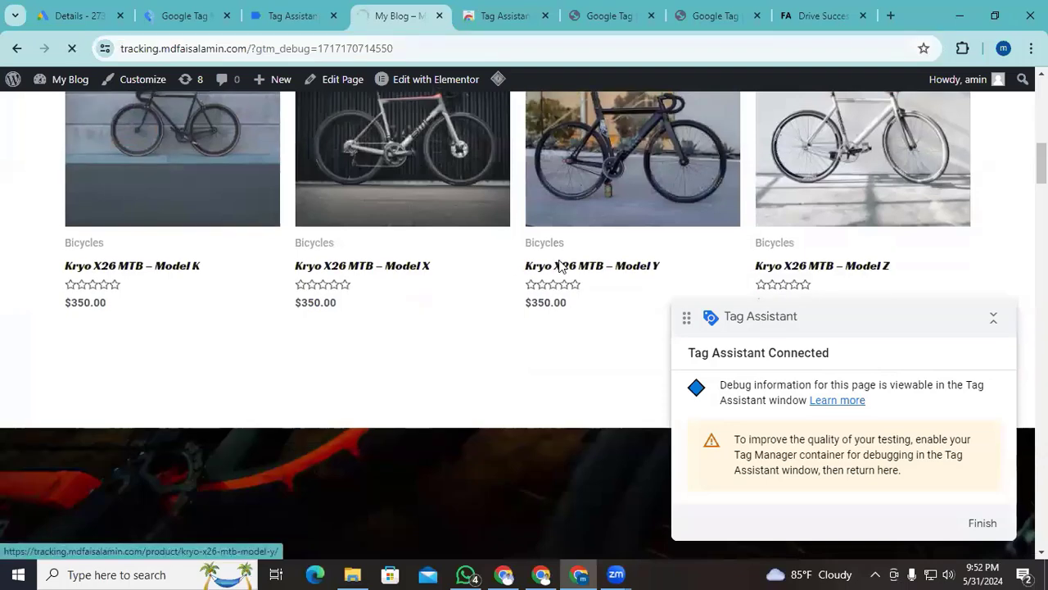
pyautogui.scroll(-3, 557, 271)
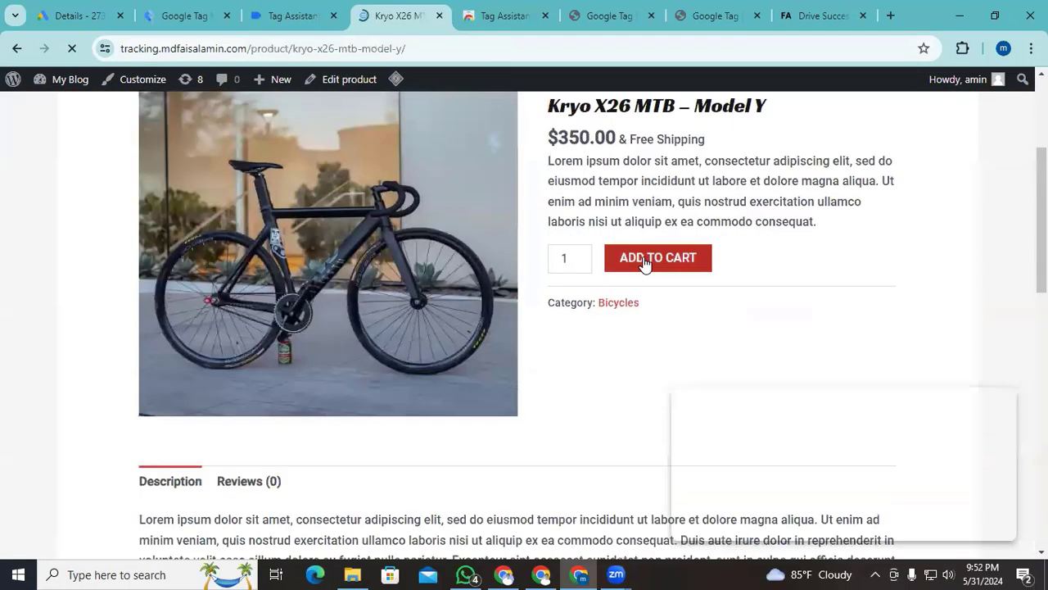
pyautogui.click(645, 259)
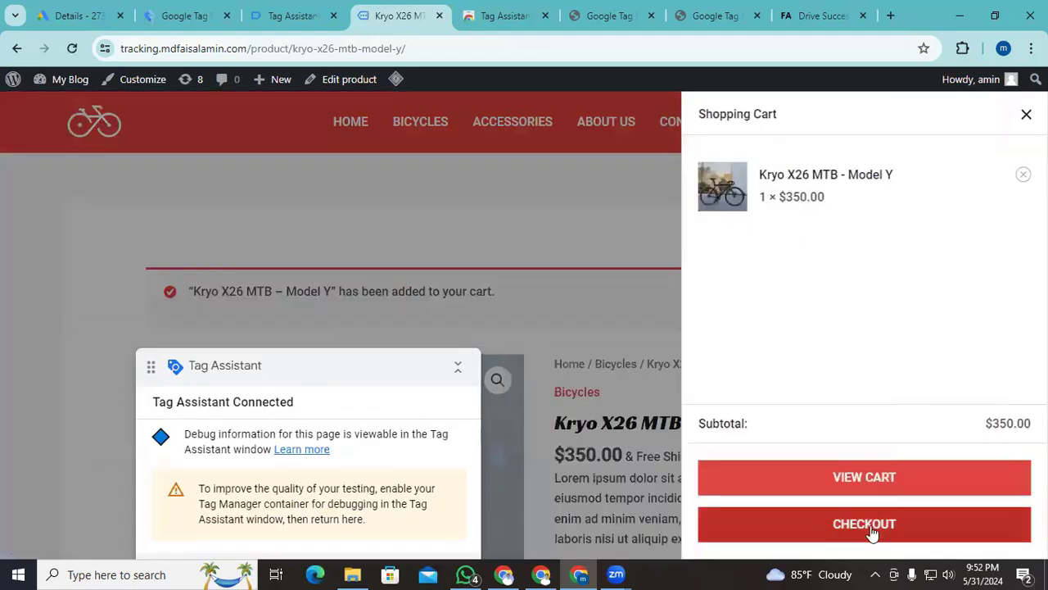
pyautogui.click(873, 533)
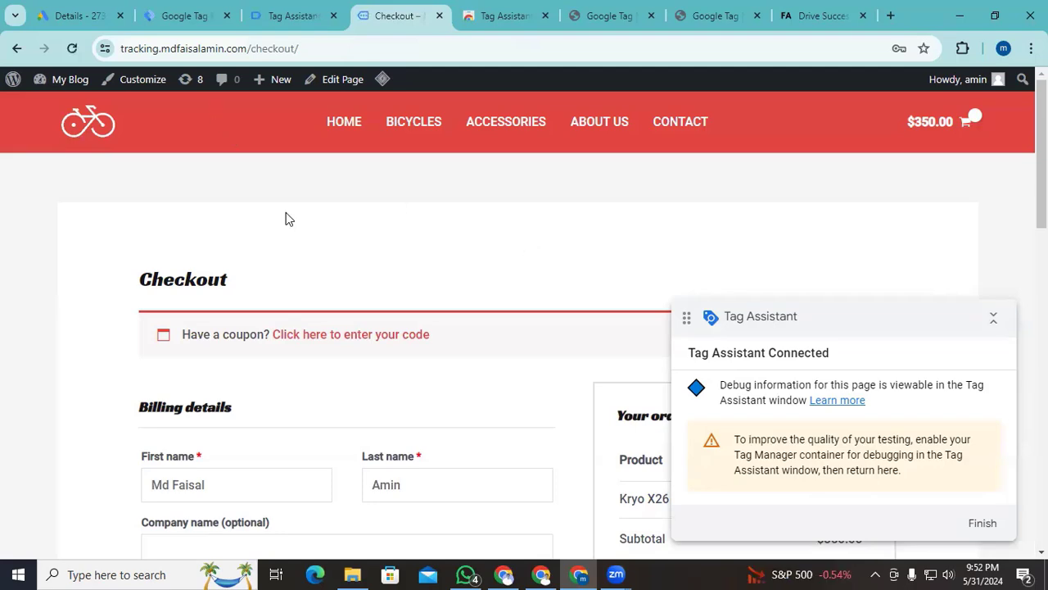
# - Check in Tag Assistant's summary which tags fired and inspect the details of the Google Ads Conversion Tracking - Begin Checkout tag
pyautogui.click(286, 15)
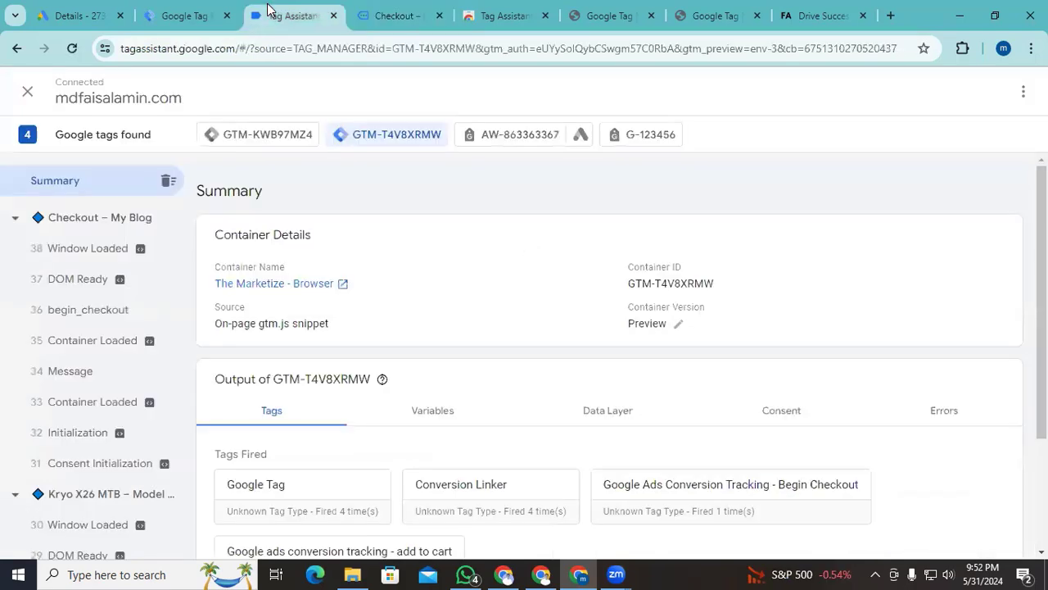
pyautogui.scroll(-2, 389, 336)
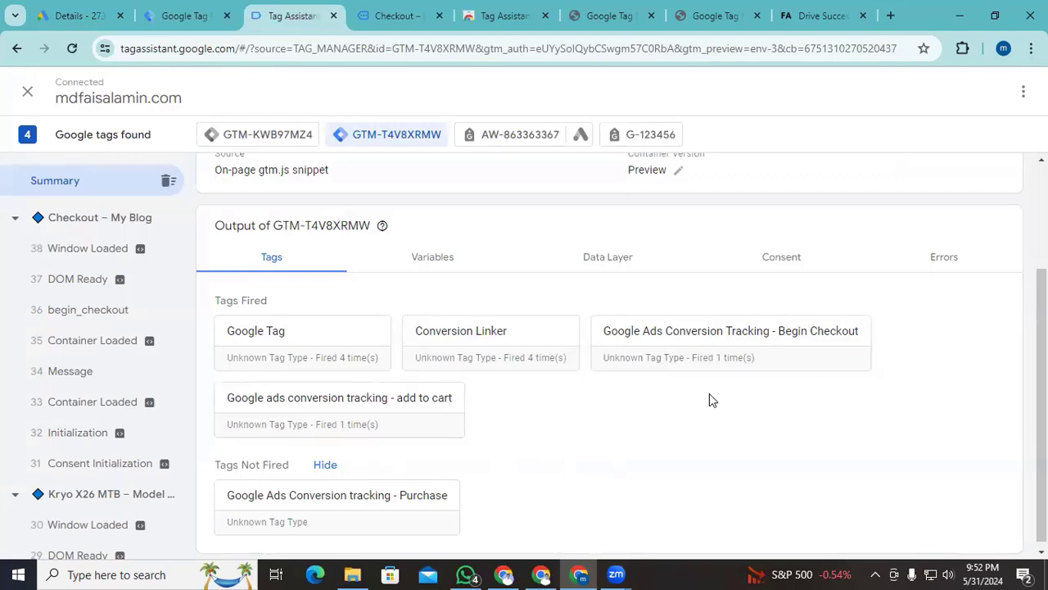
pyautogui.click(712, 362)
pyautogui.click(182, 91)
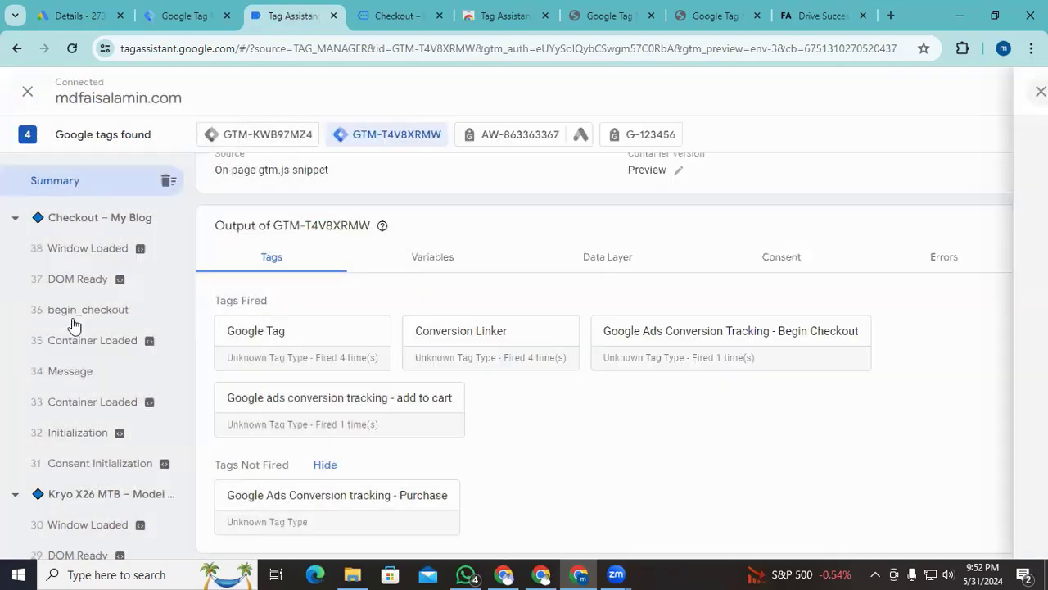
# - Inspect the begin_checkout and add_to_cart events and the firing details of the add to cart conversion tag
pyautogui.click(74, 318)
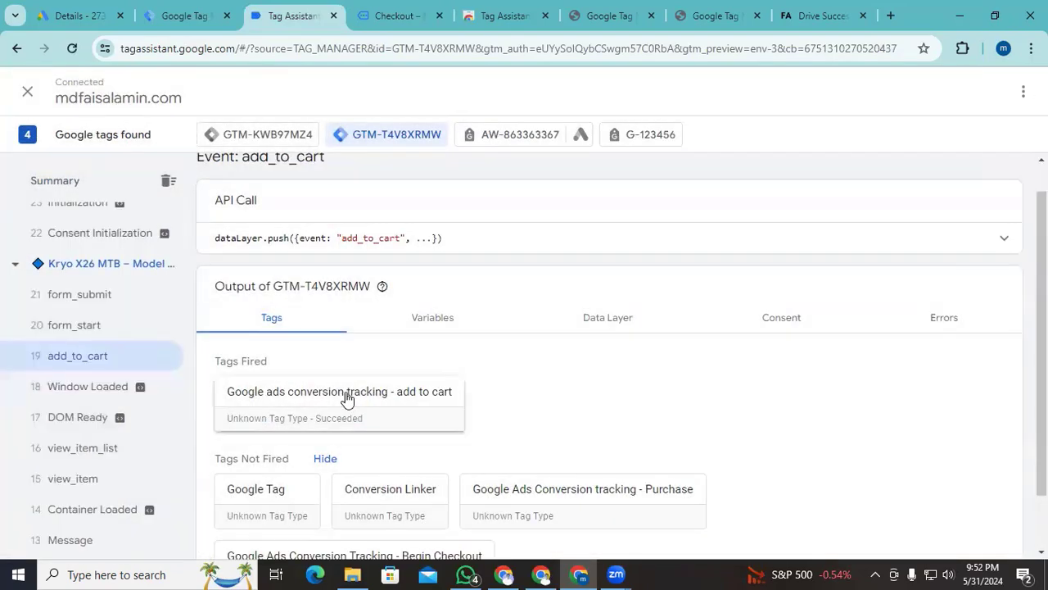
pyautogui.click(347, 393)
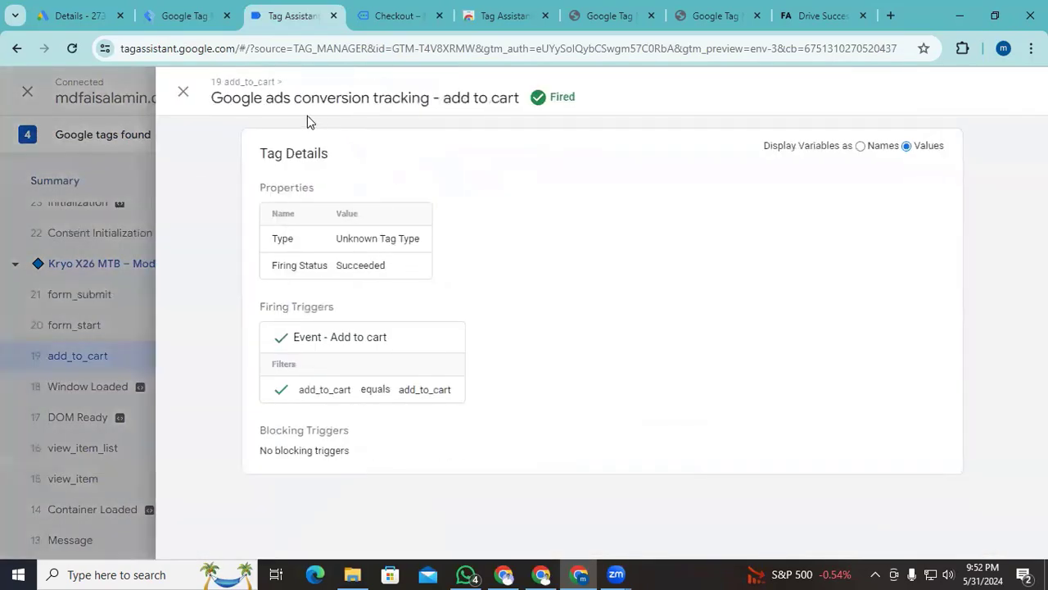
pyautogui.click(183, 94)
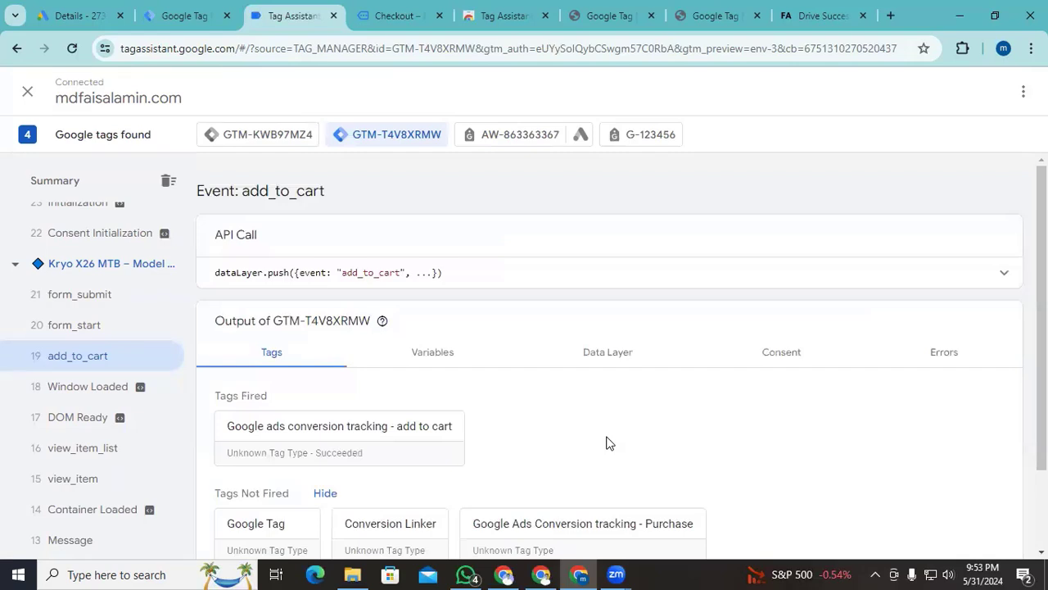
# - Return to Tag Manager and create a new container named "the marketize - Server" with Server as the target platform
pyautogui.click(189, 16)
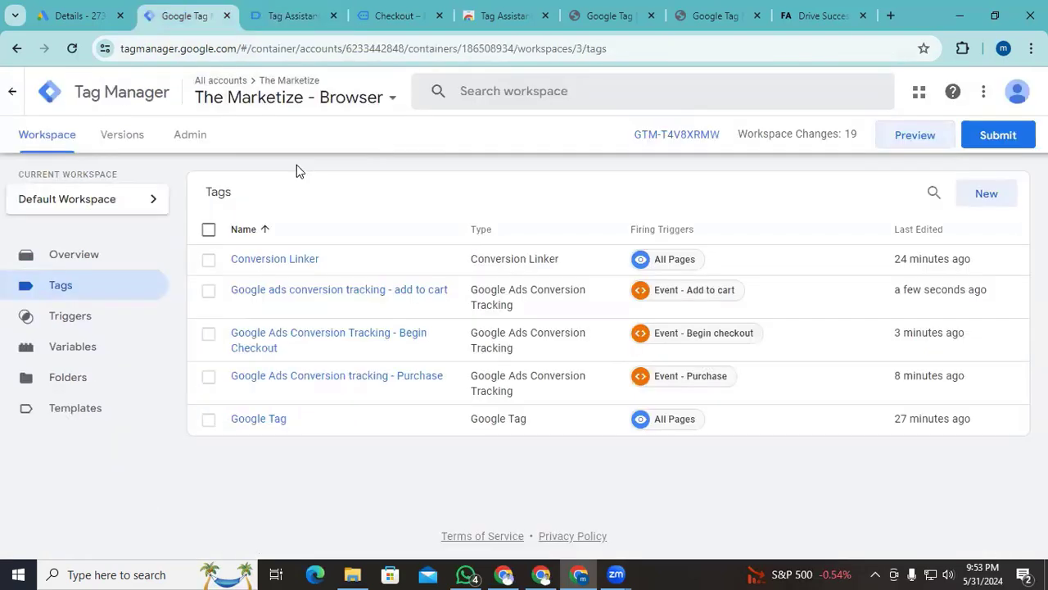
pyautogui.click(200, 143)
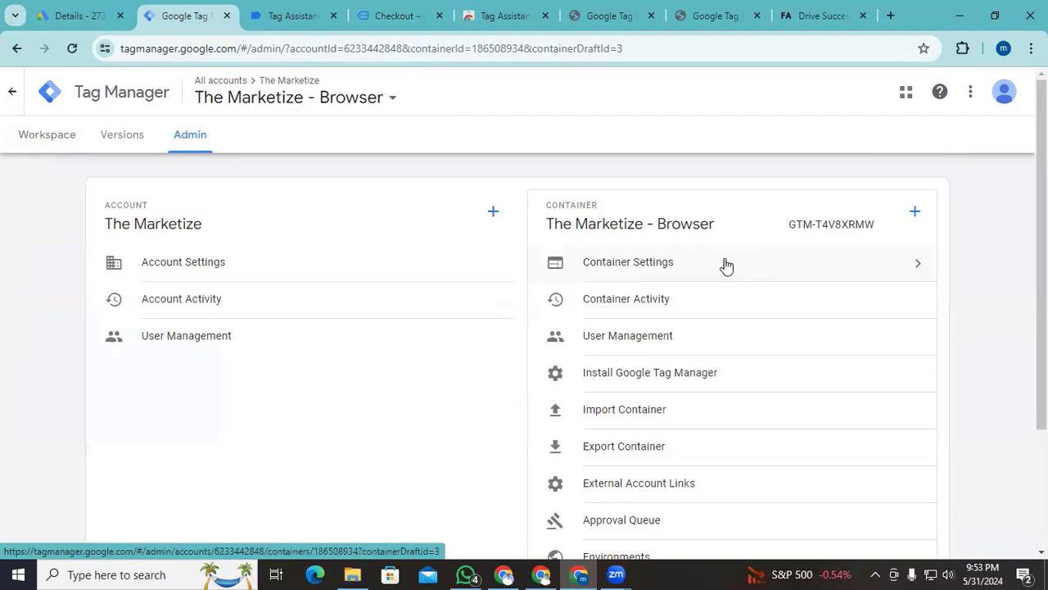
pyautogui.click(915, 216)
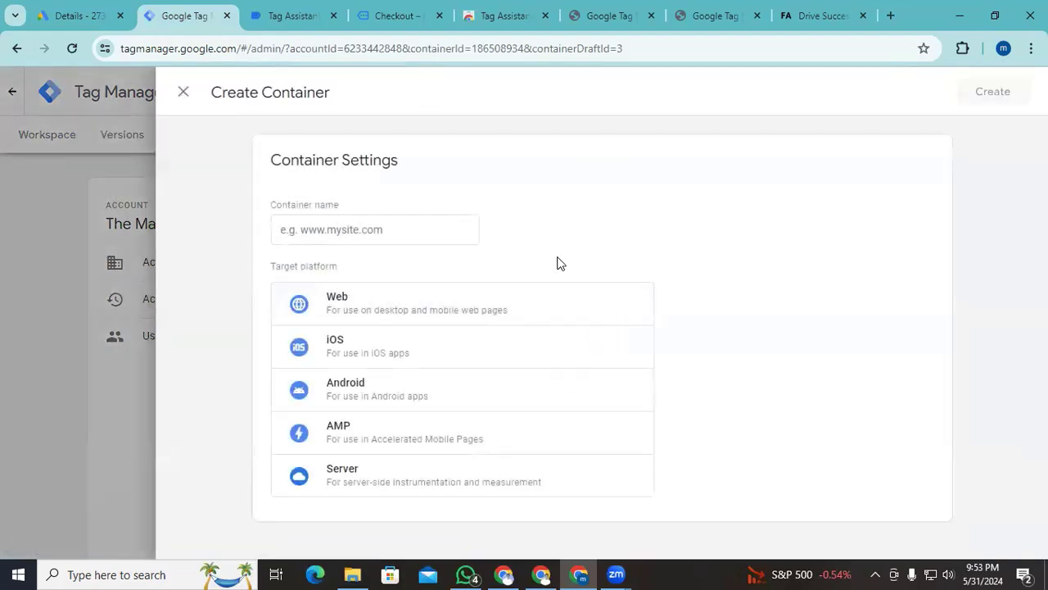
pyautogui.click(369, 228)
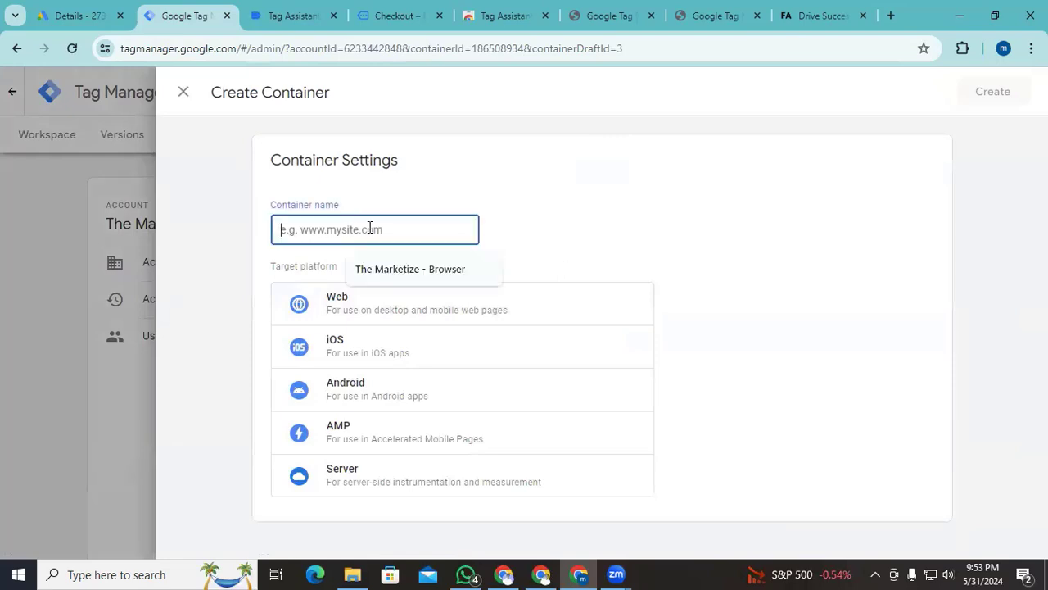
pyautogui.write('the marketize - Server')
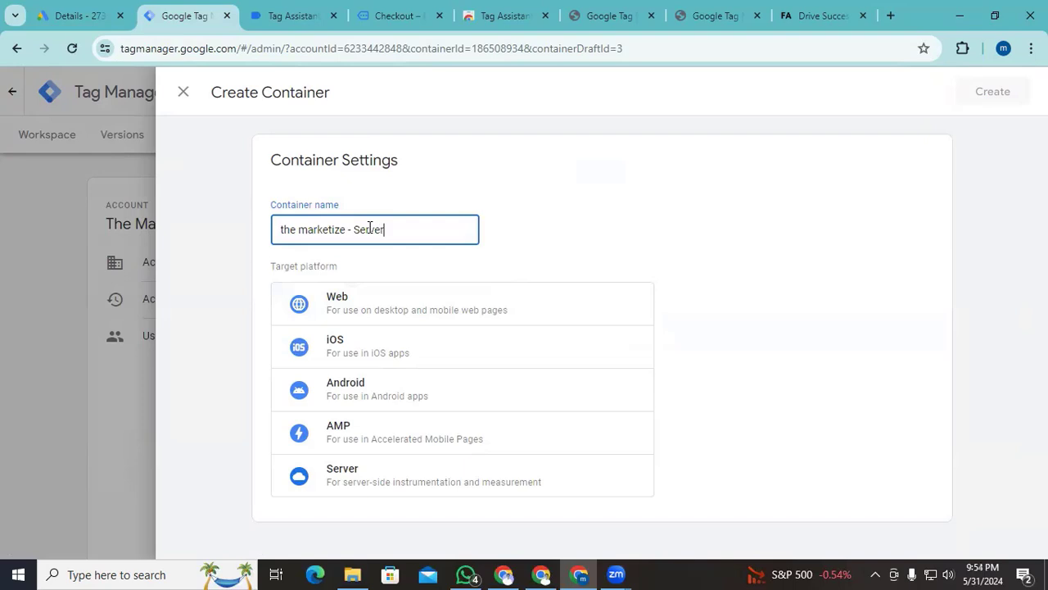
pyautogui.click(353, 479)
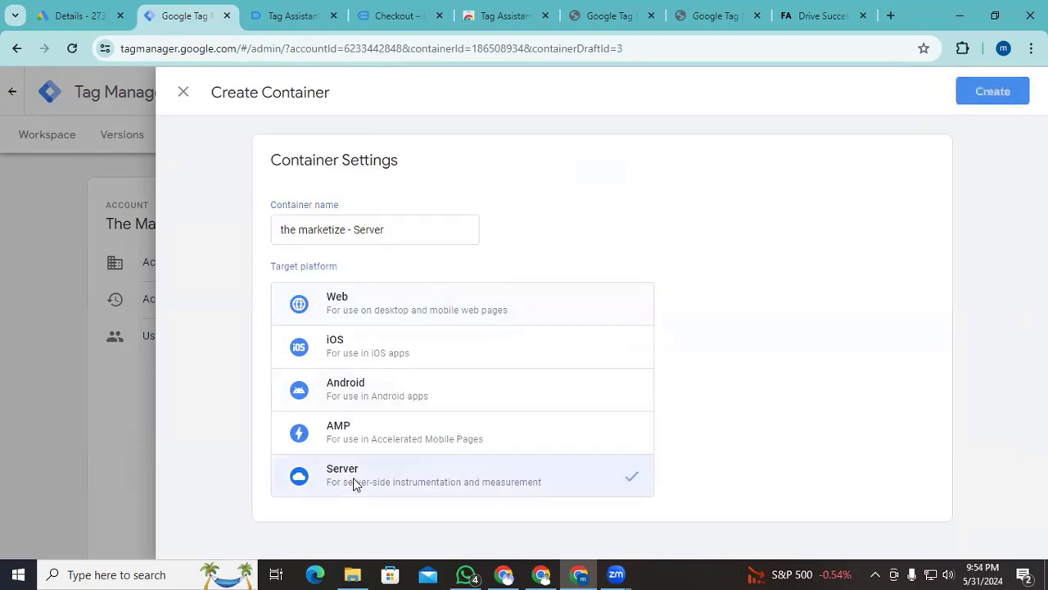
pyautogui.click(989, 87)
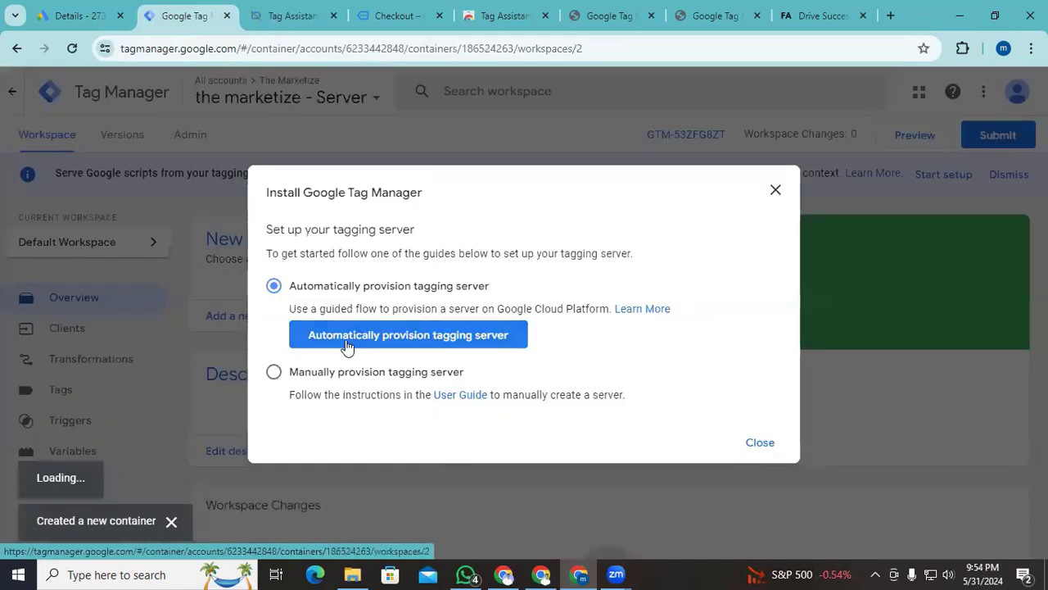
# - Choose manual provisioning of the tagging server and copy the container config string
pyautogui.click(275, 372)
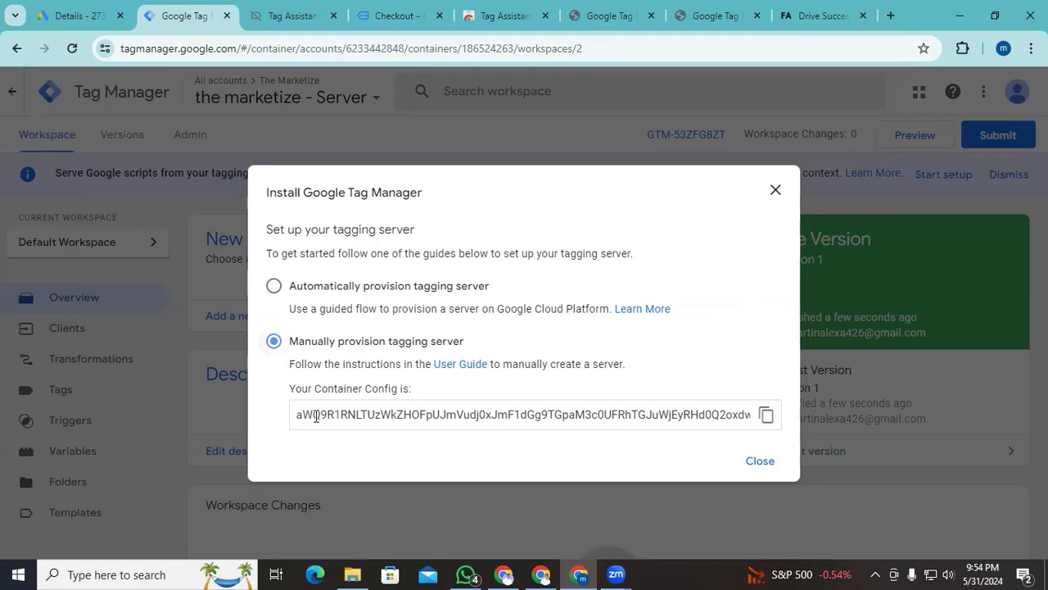
pyautogui.moveTo(327, 415); pyautogui.dragTo(614, 419)
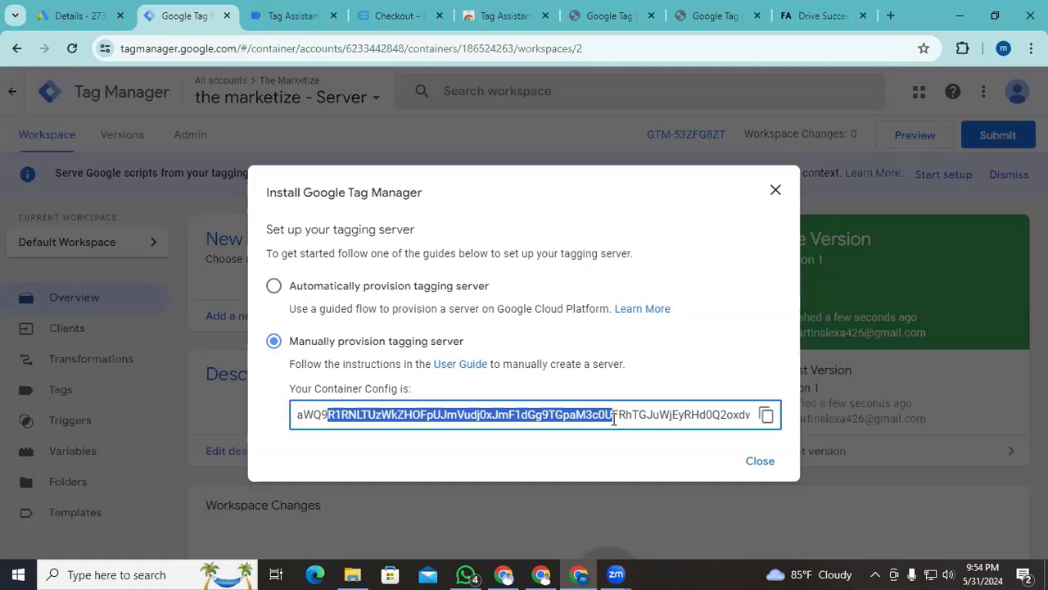
pyautogui.click(766, 417)
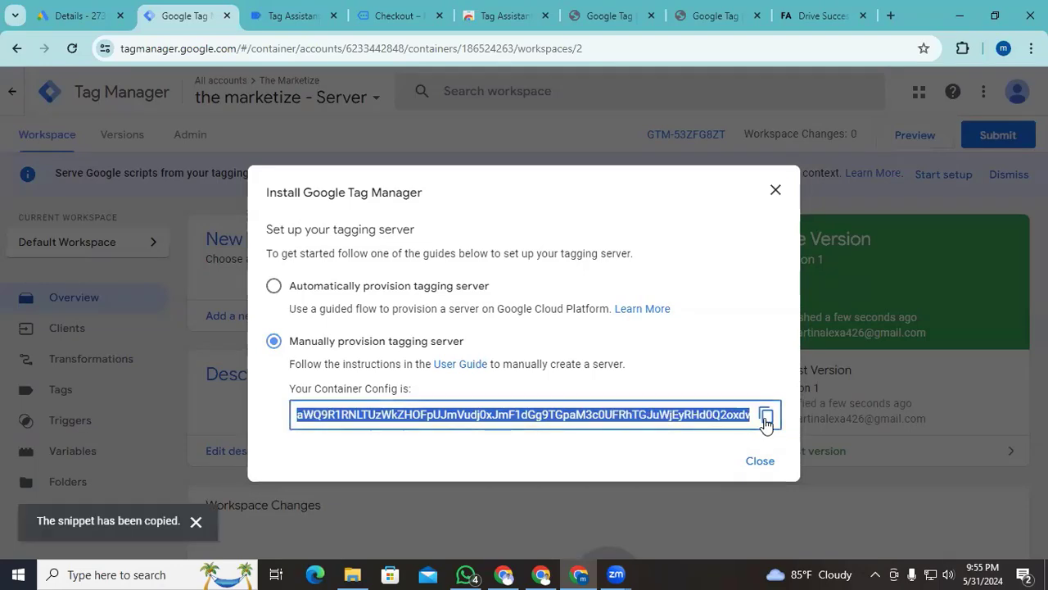
# - Switch to Stape, replace the existing container configuration with the copied container config, and save the container settings
pyautogui.click(548, 575)
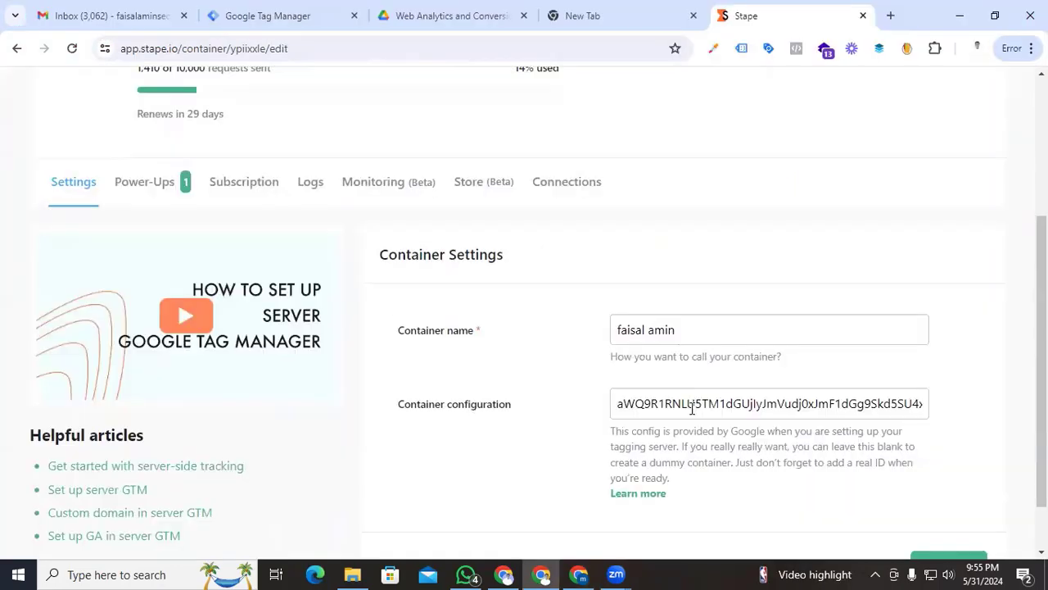
pyautogui.tripleClick(692, 404)
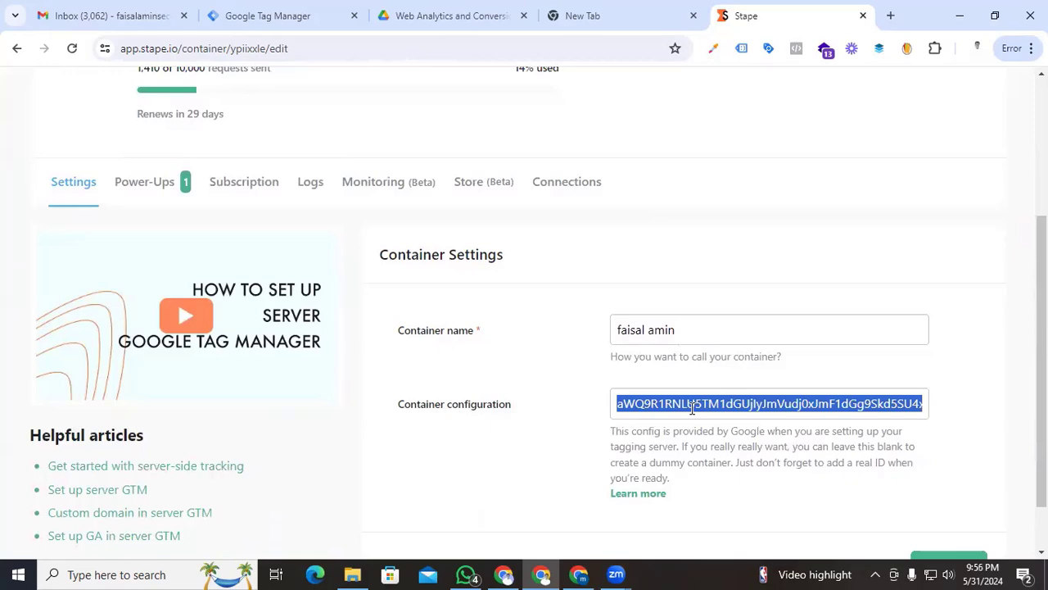
pyautogui.hotkey('ctrl', 'v')
pyautogui.scroll(-1, 692, 403)
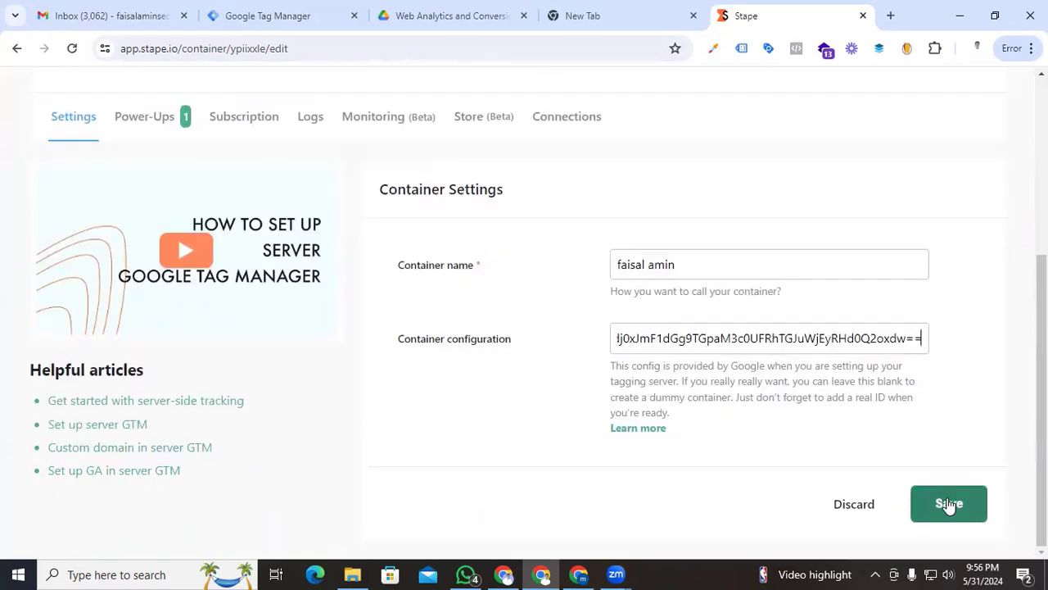
pyautogui.click(947, 497)
# - Copy the webanalytics tagging server domain from Stape, add it as the Tag Manager server container's URL, and save the container settings
pyautogui.scroll(-1, 229, 245)
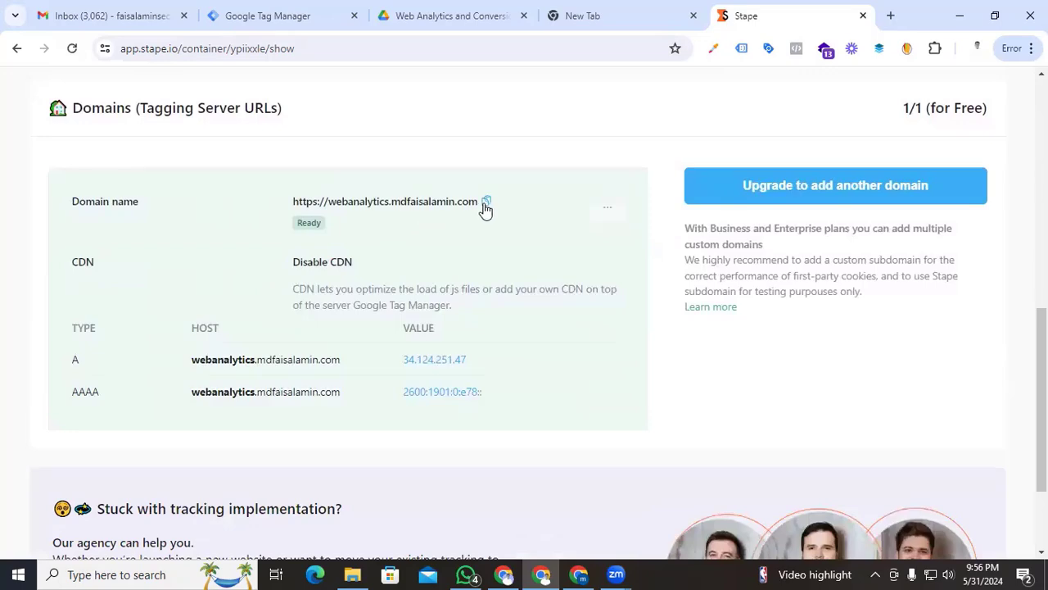
pyautogui.click(486, 205)
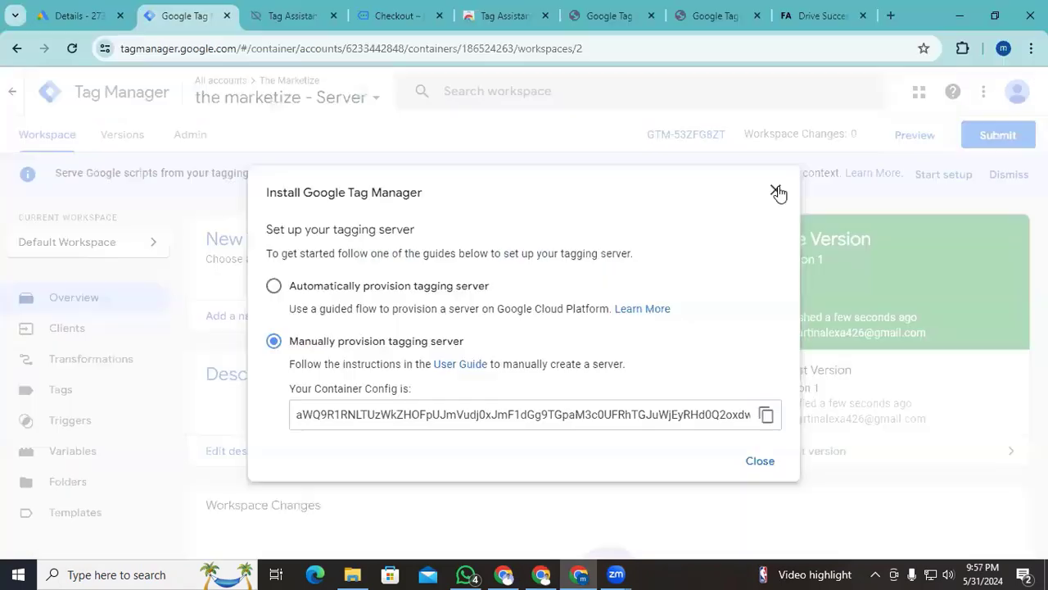
pyautogui.click(778, 192)
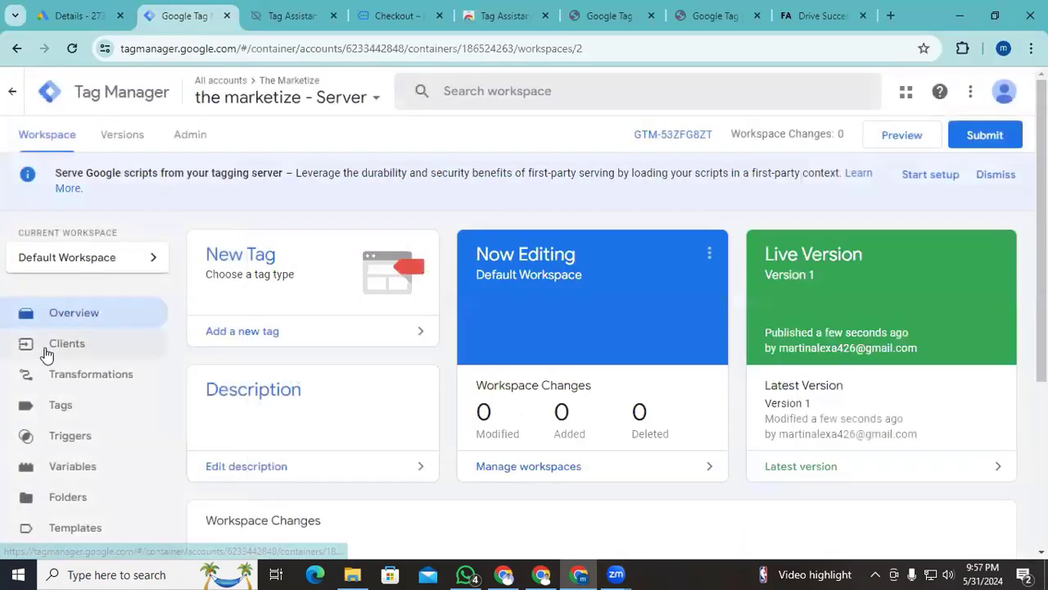
pyautogui.click(190, 144)
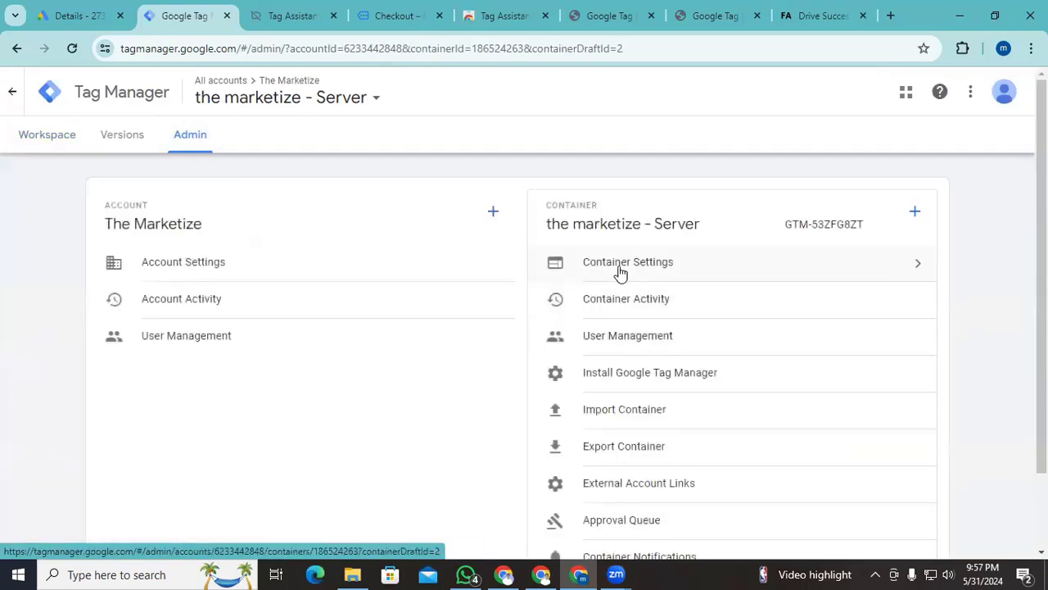
pyautogui.click(731, 271)
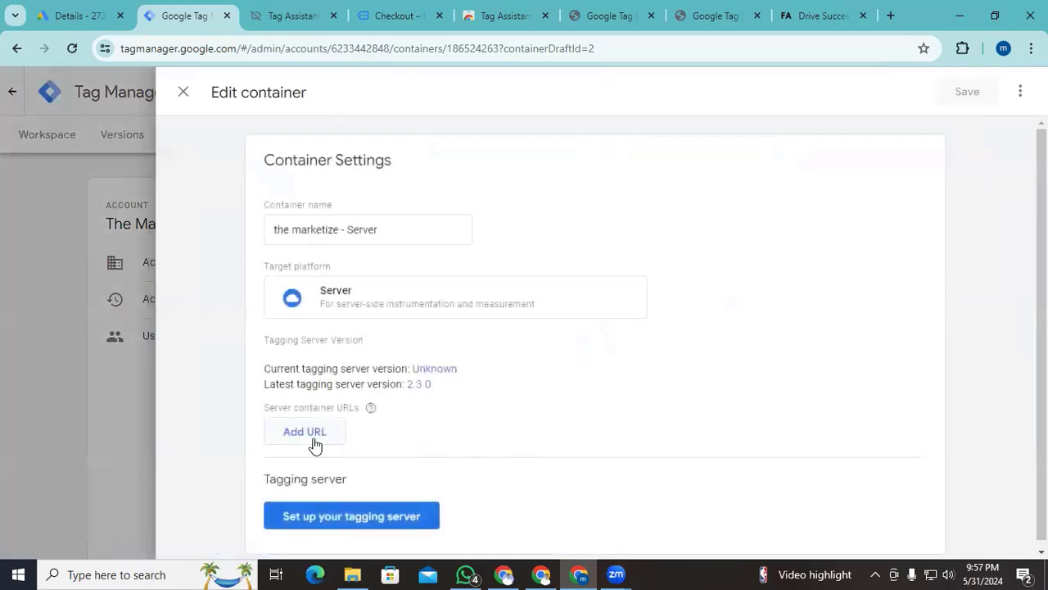
pyautogui.click(316, 445)
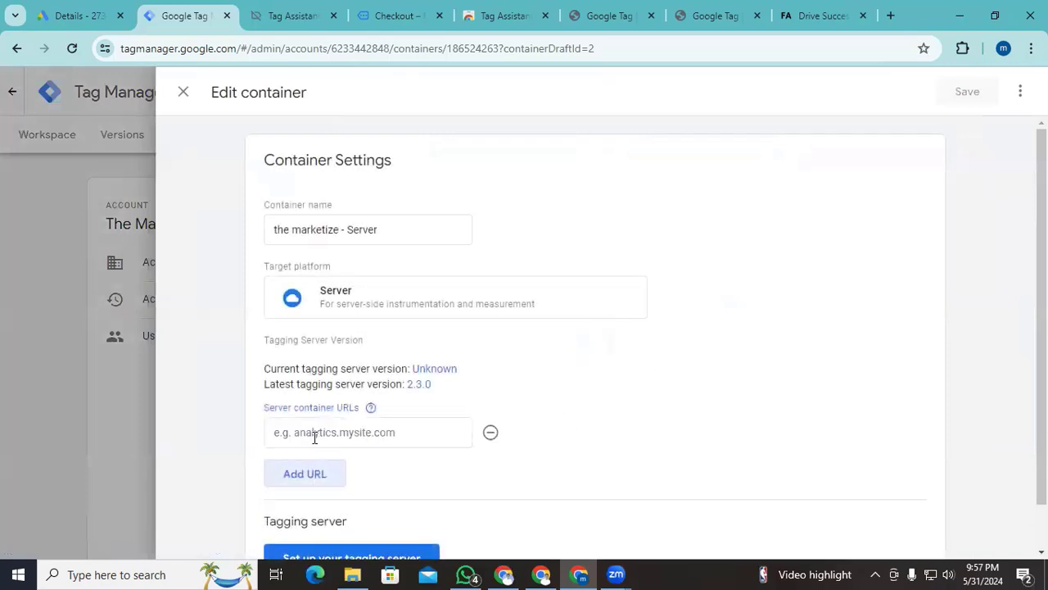
pyautogui.click(319, 439)
pyautogui.hotkey('ctrl', 'v')
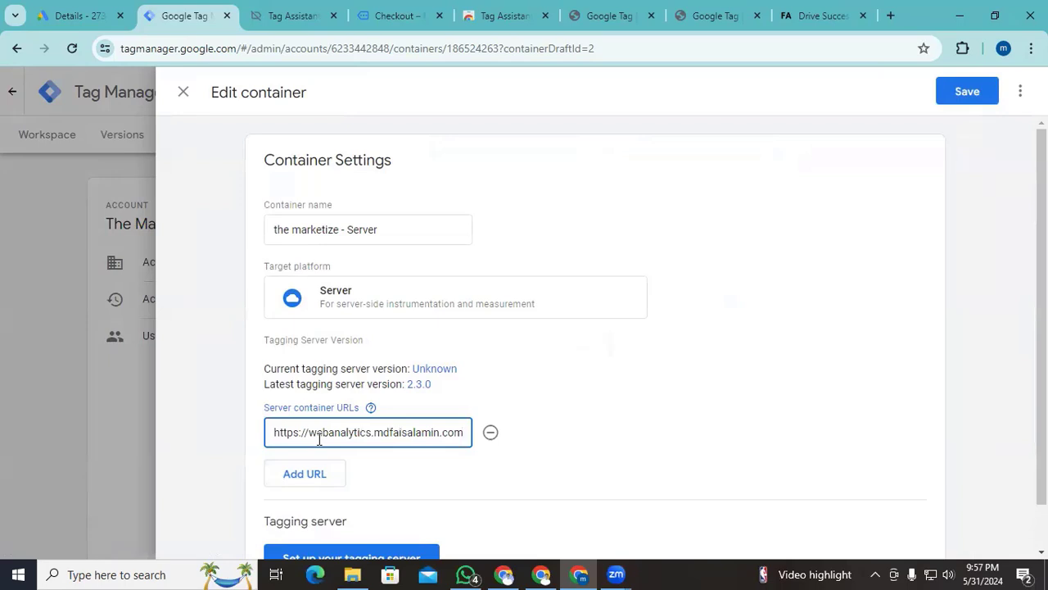
pyautogui.click(973, 95)
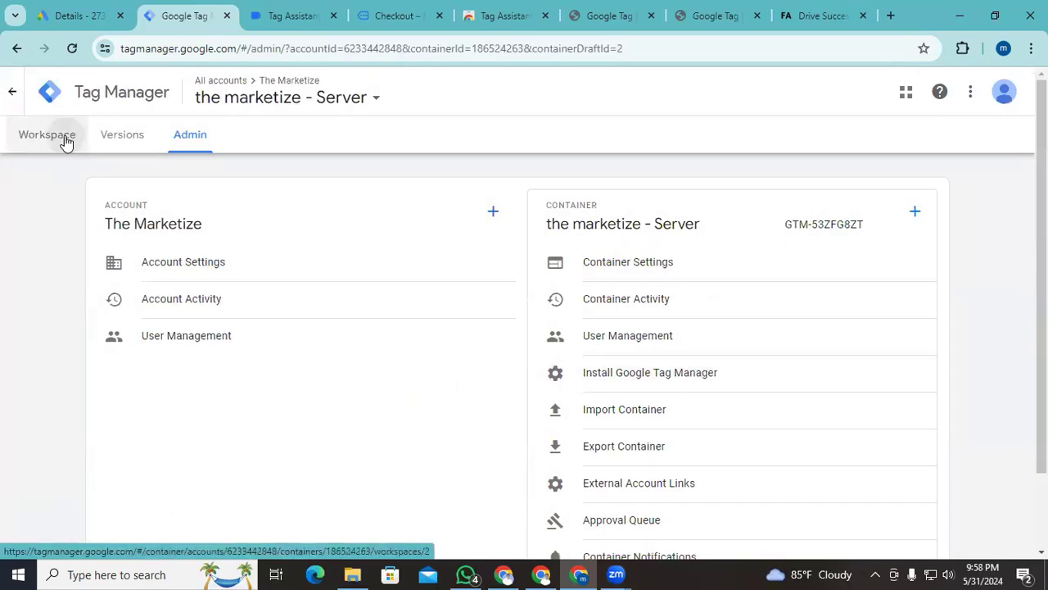
# - Add a new tag of type Conversion Linker in the server container's workspace
pyautogui.click(65, 140)
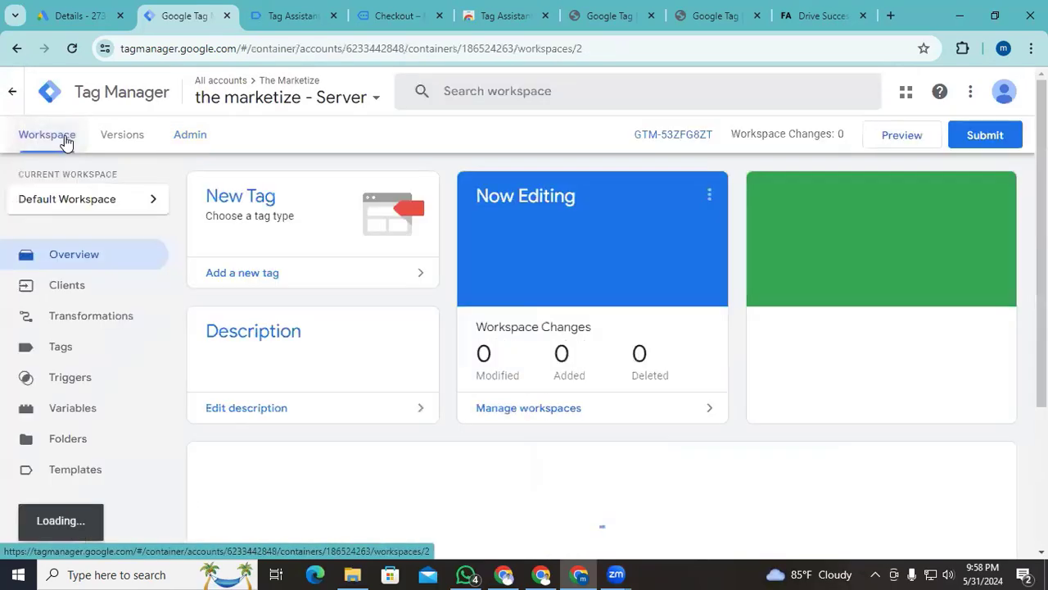
pyautogui.click(96, 406)
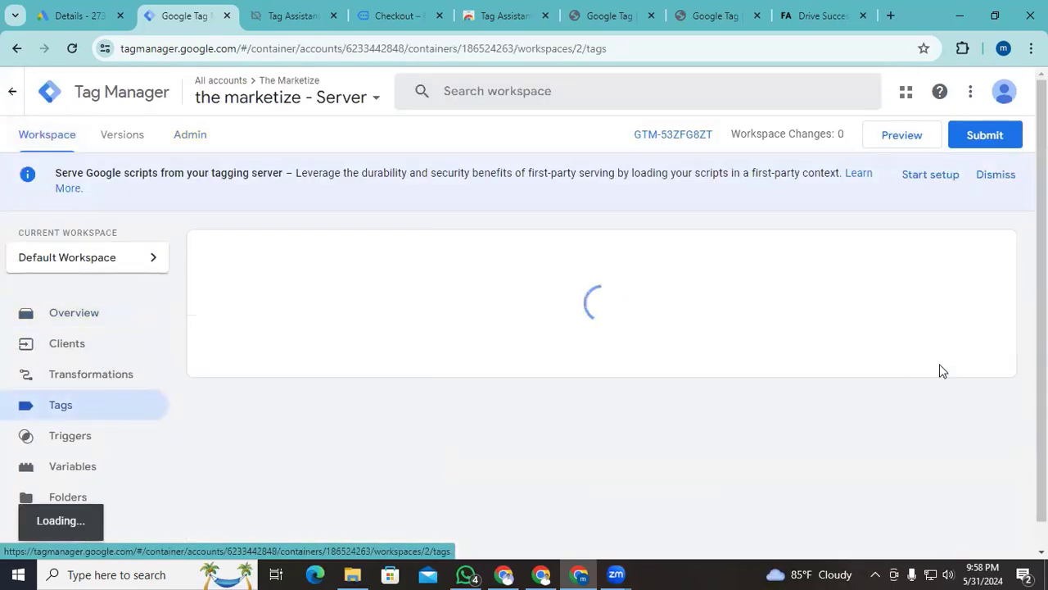
pyautogui.click(968, 255)
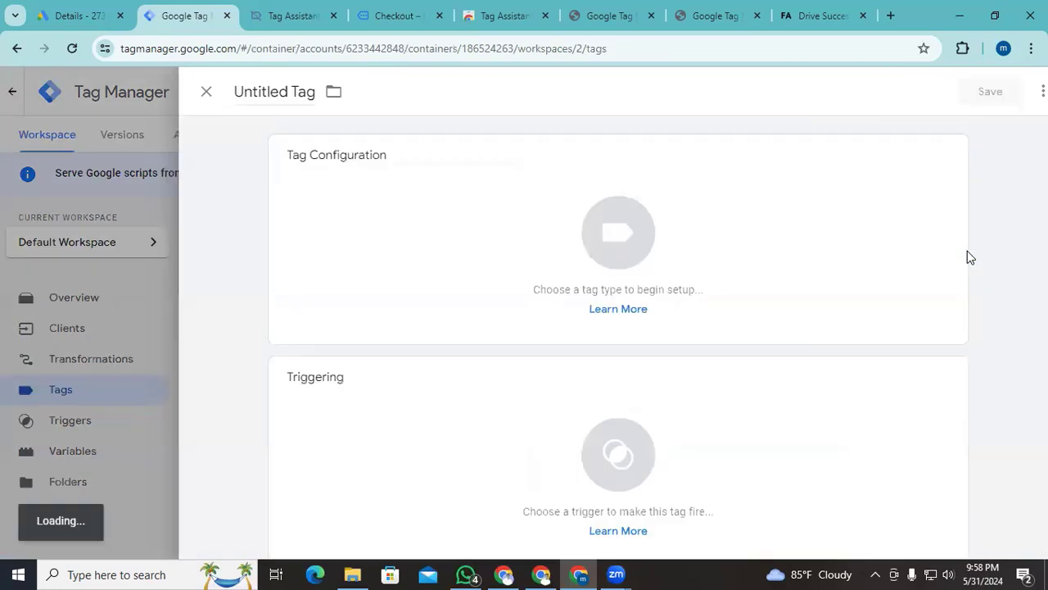
pyautogui.click(589, 255)
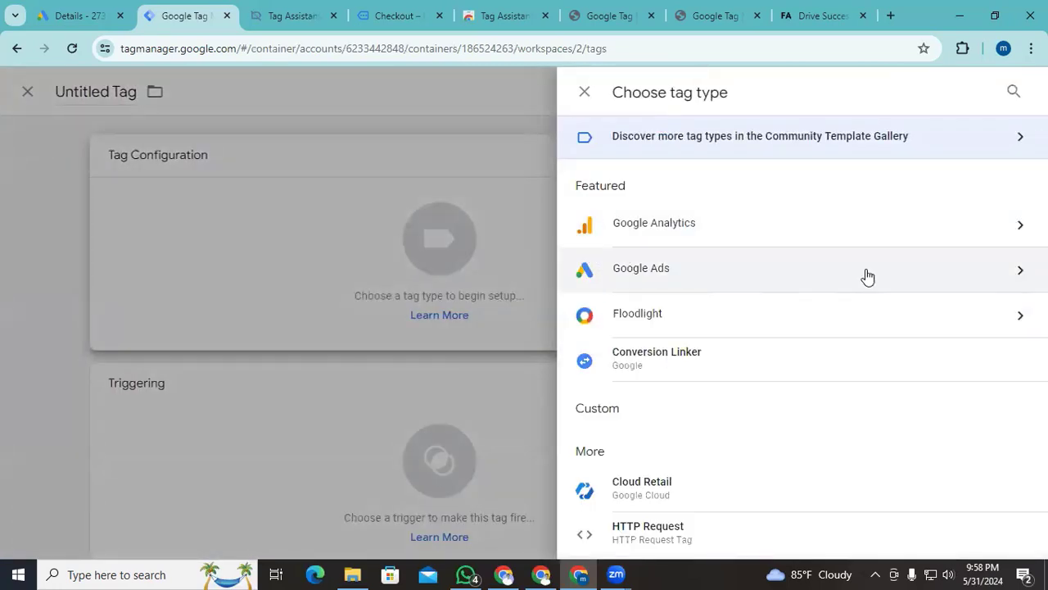
pyautogui.click(759, 352)
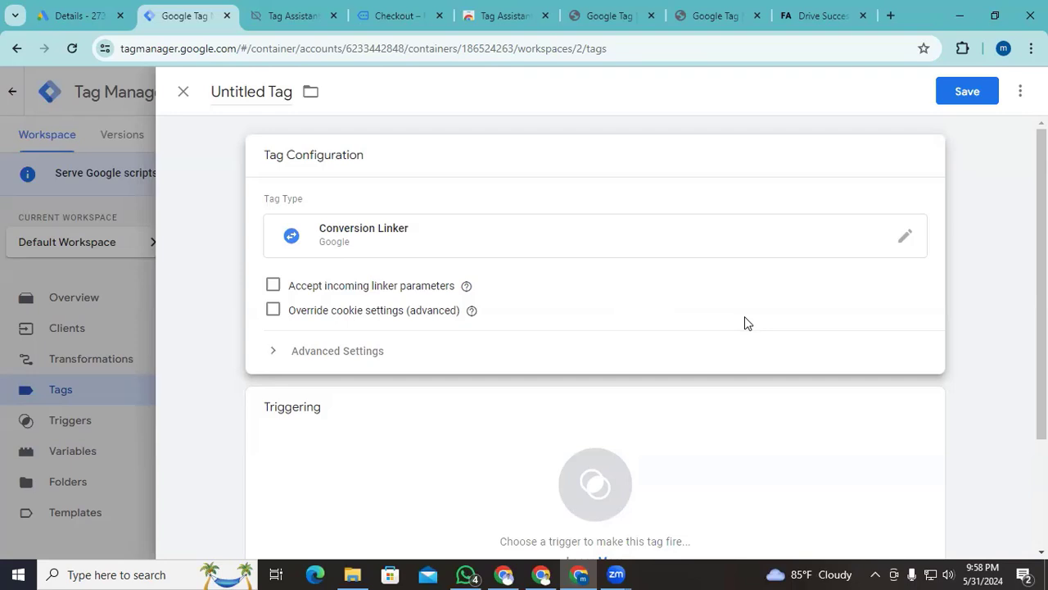
# - Create a new trigger for the Conversion Linker tag with the Custom type, firing on Some Events
pyautogui.scroll(-2, 588, 341)
pyautogui.click(587, 342)
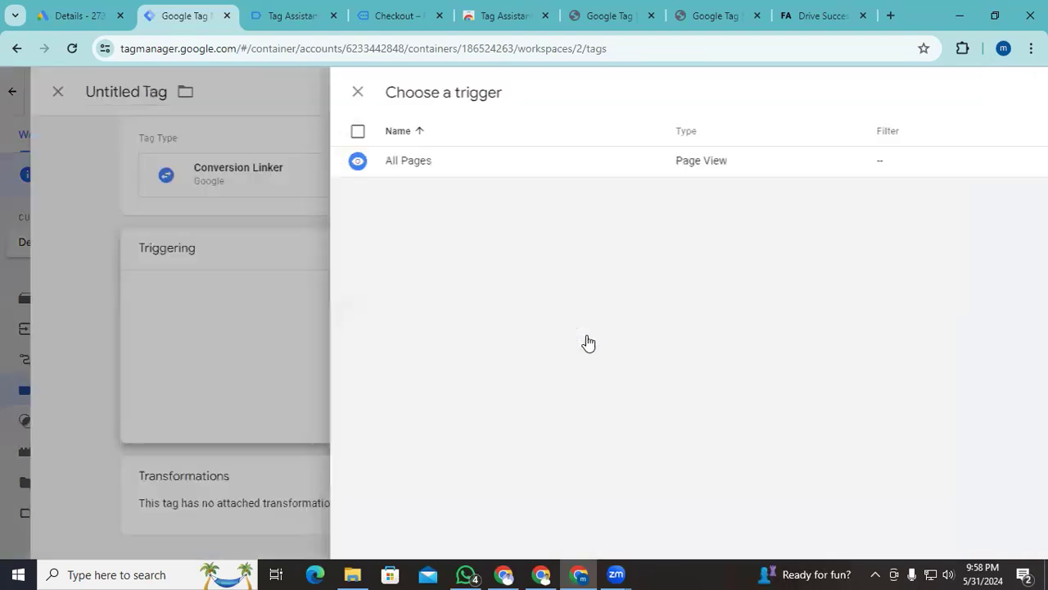
pyautogui.click(1018, 91)
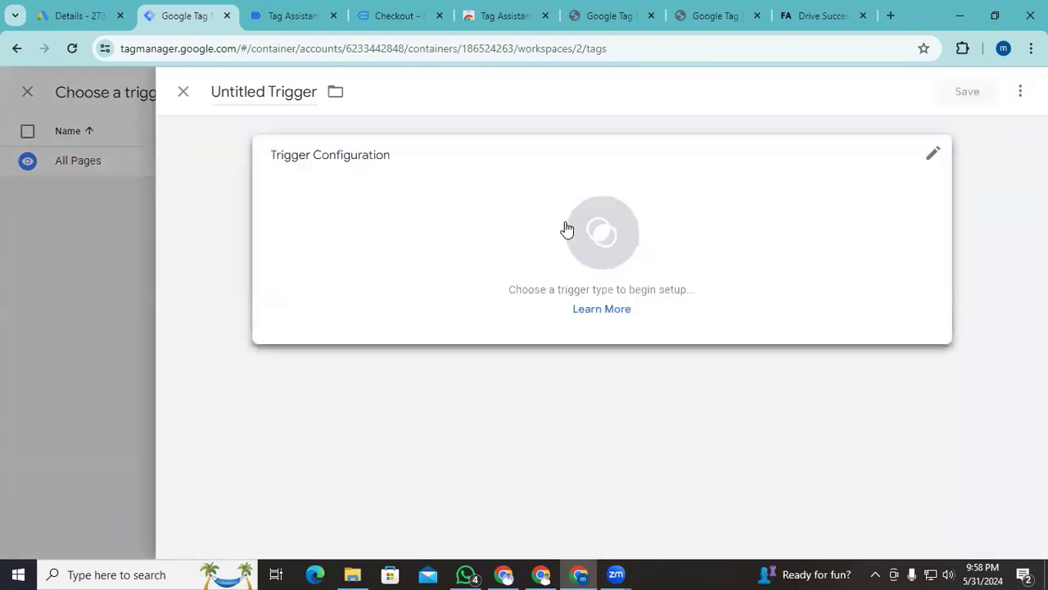
pyautogui.click(600, 233)
pyautogui.click(650, 136)
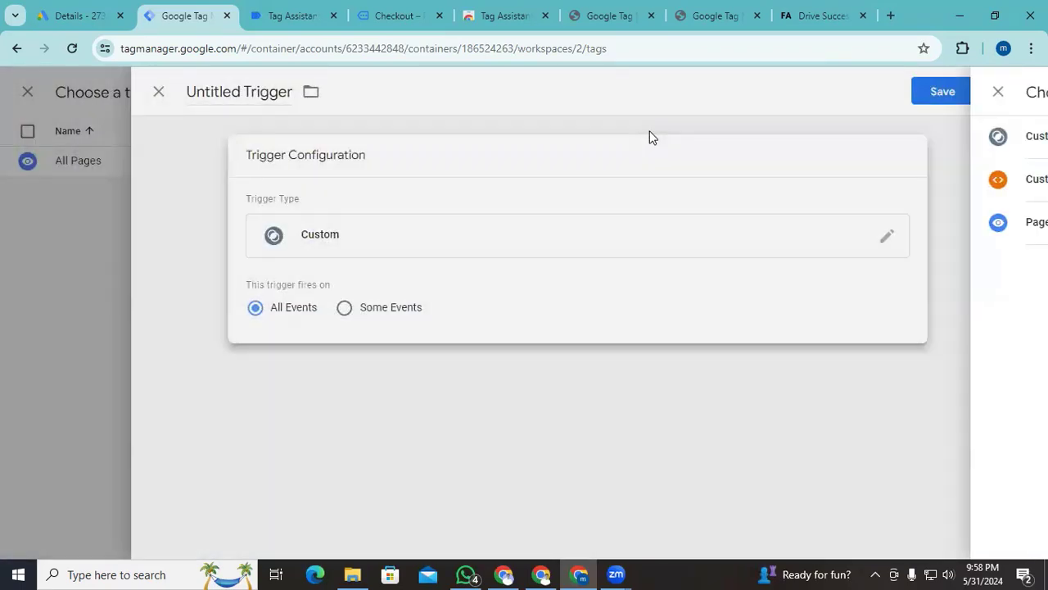
pyautogui.click(368, 309)
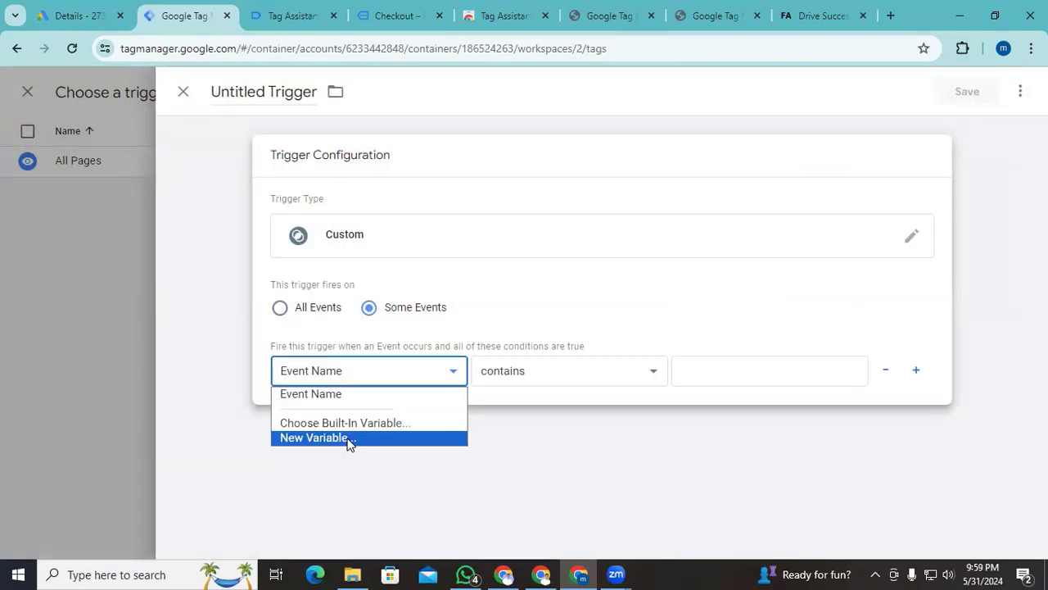
# - Enable the built-in Client Name variable and set the trigger condition to Client Name equals GA4
pyautogui.click(350, 424)
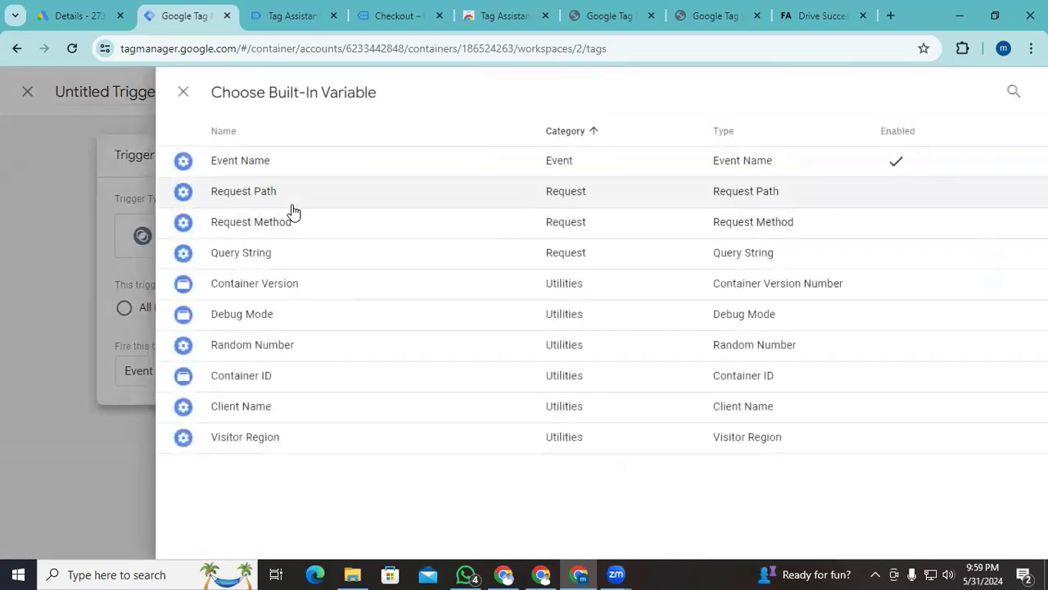
pyautogui.click(286, 411)
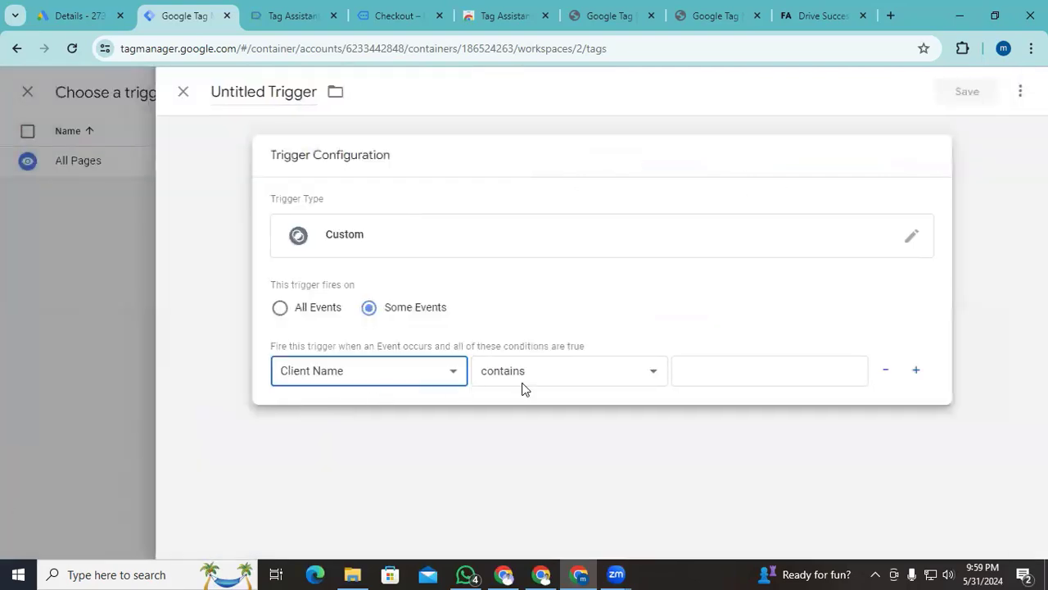
pyautogui.click(525, 379)
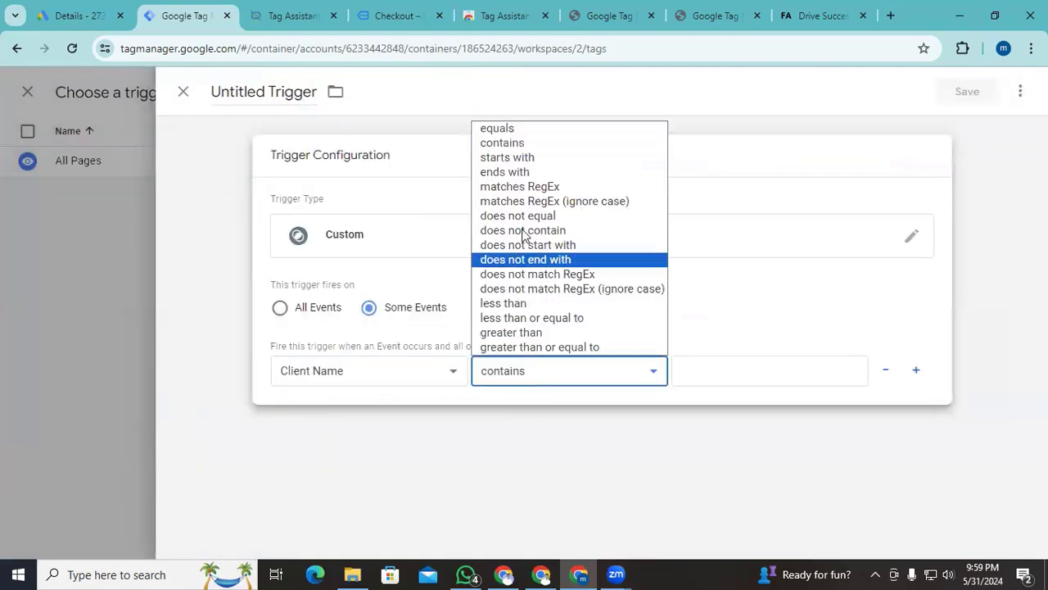
pyautogui.click(508, 131)
pyautogui.click(707, 372)
pyautogui.write('Ga')
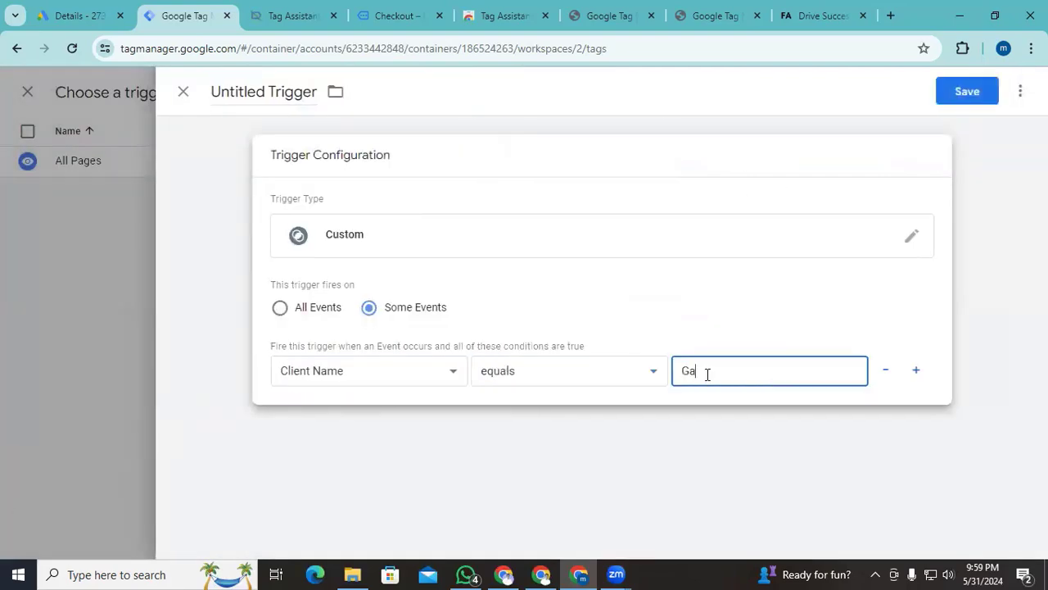
pyautogui.write('A4')
# - Name the new custom trigger "GA4 Client" and save it to the Conversion Linker tag
pyautogui.click(284, 90)
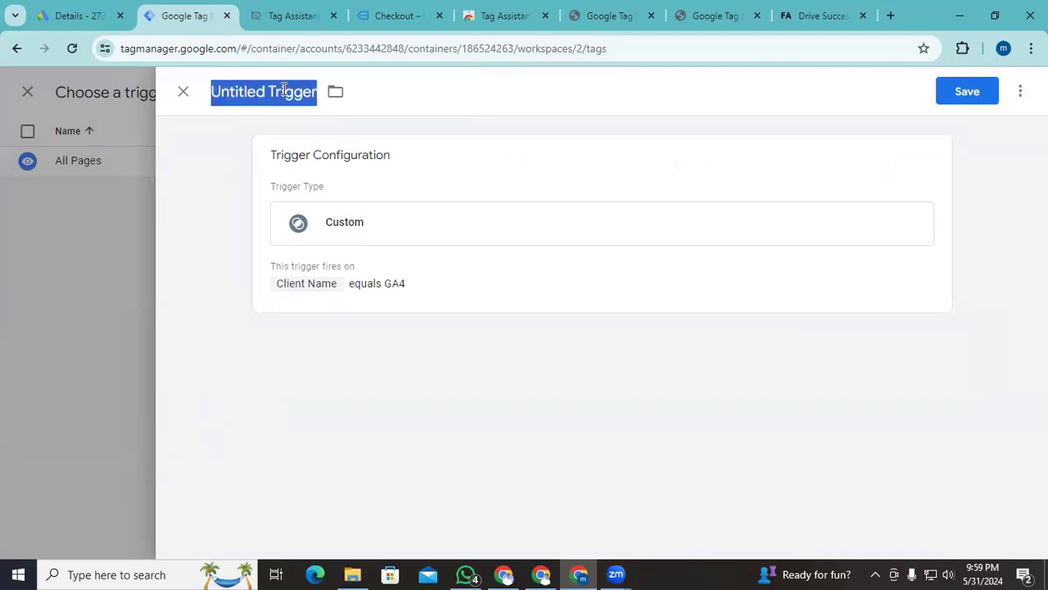
pyautogui.write('Ga')
pyautogui.press('BackSpace')
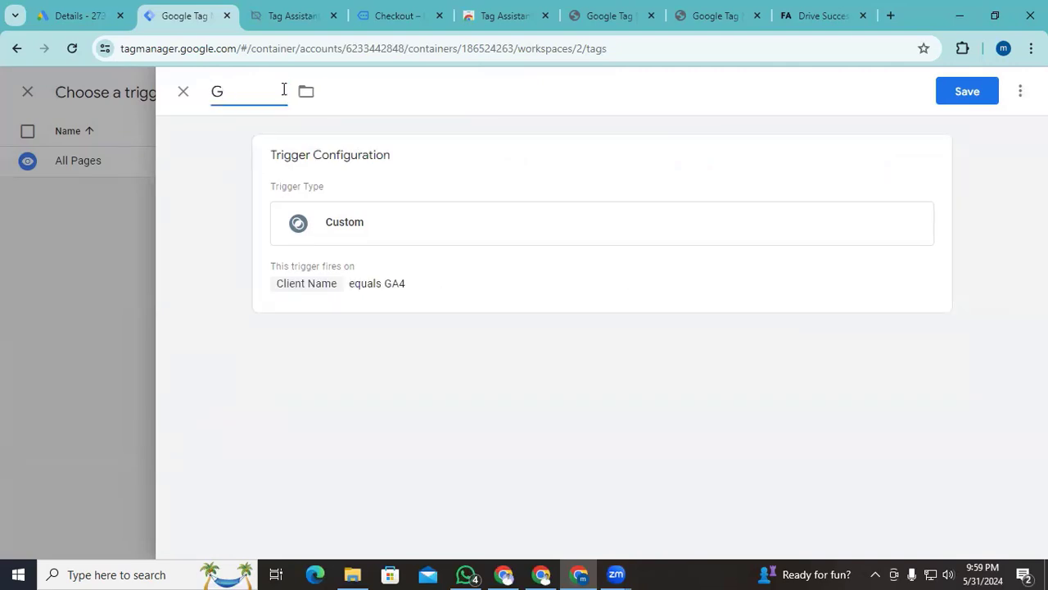
pyautogui.write('A4 Client')
pyautogui.click(946, 100)
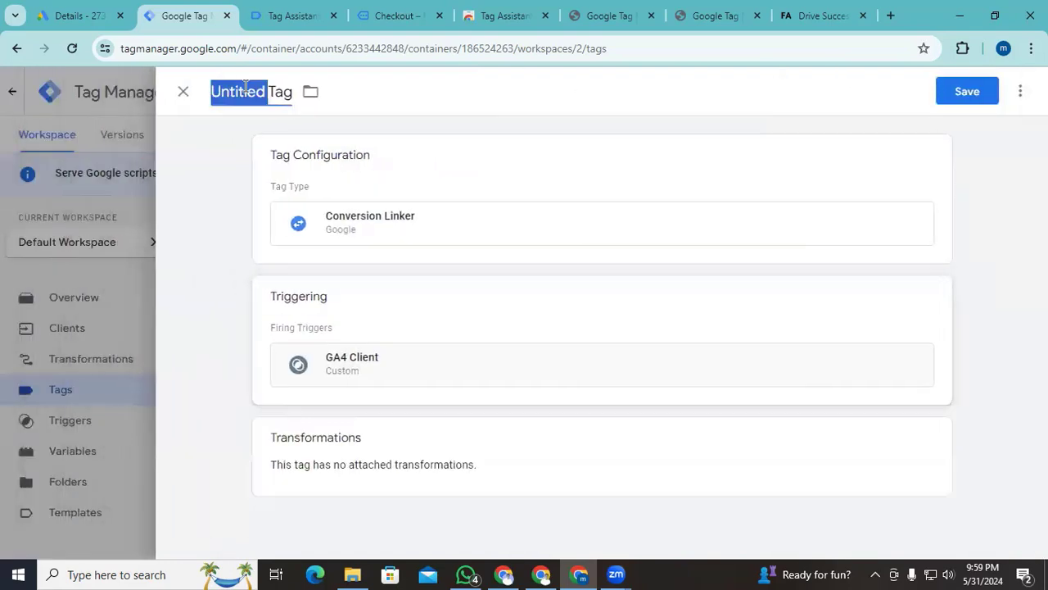
# - Name the Conversion Linker tag "conversion Linker" and save it
pyautogui.click(246, 91)
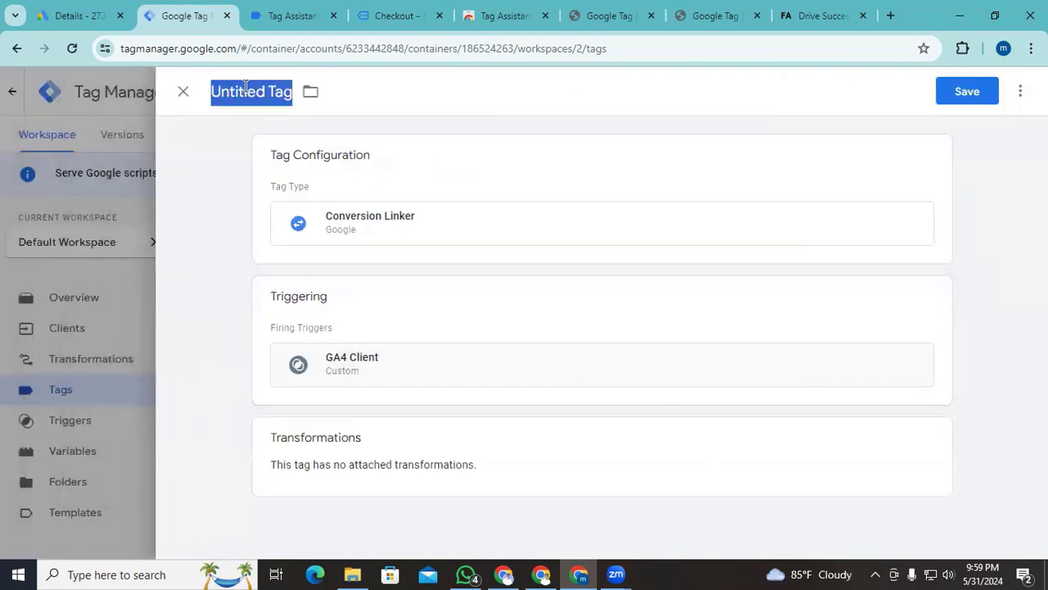
pyautogui.write('conversion Linke')
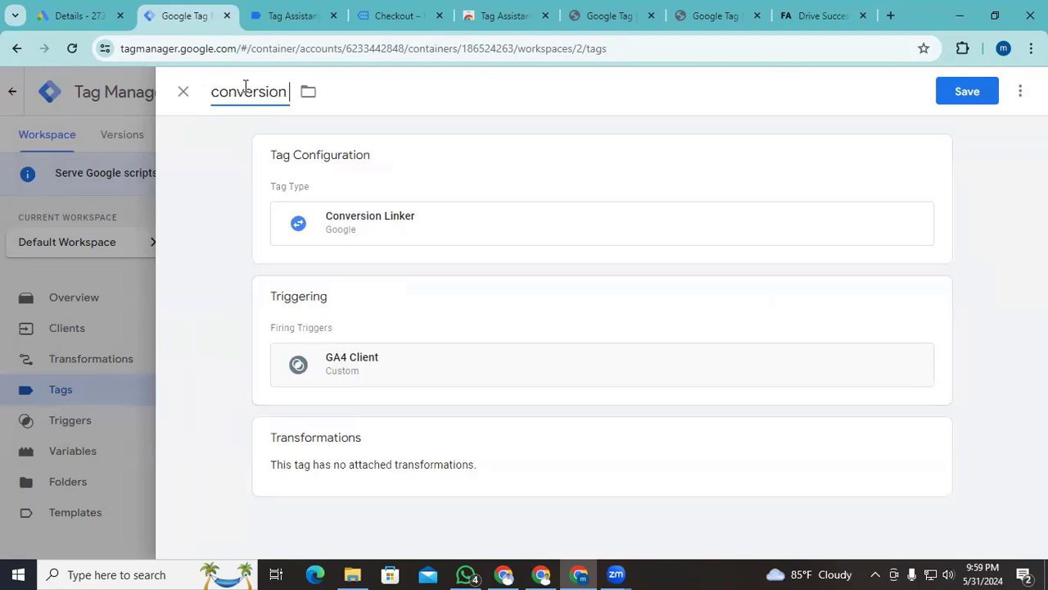
pyautogui.write('r')
pyautogui.click(967, 91)
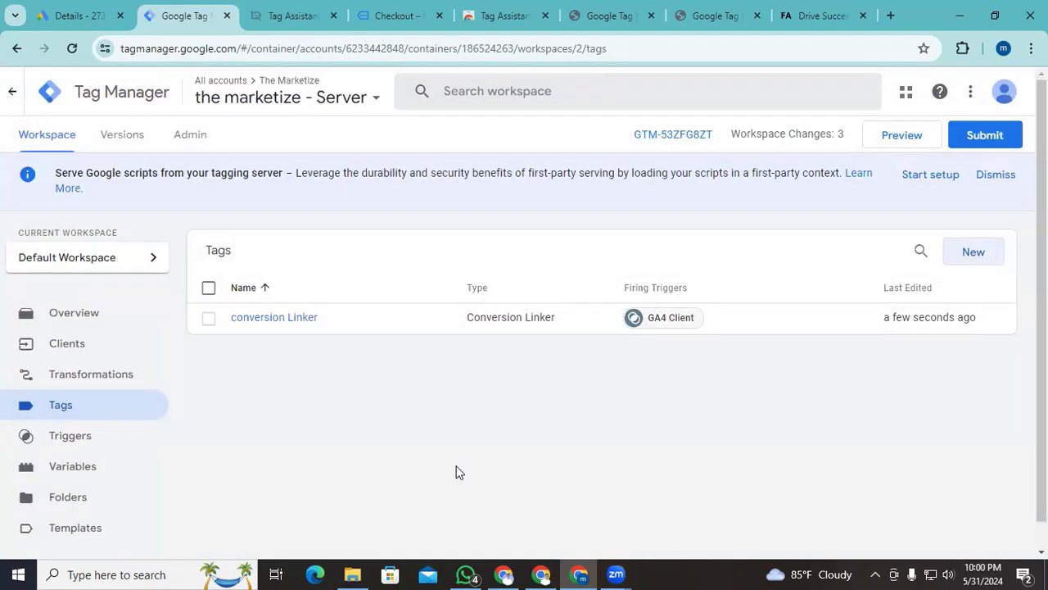
# - Add a new tag of type Google Ads Conversion Tracking to the server container
pyautogui.click(967, 253)
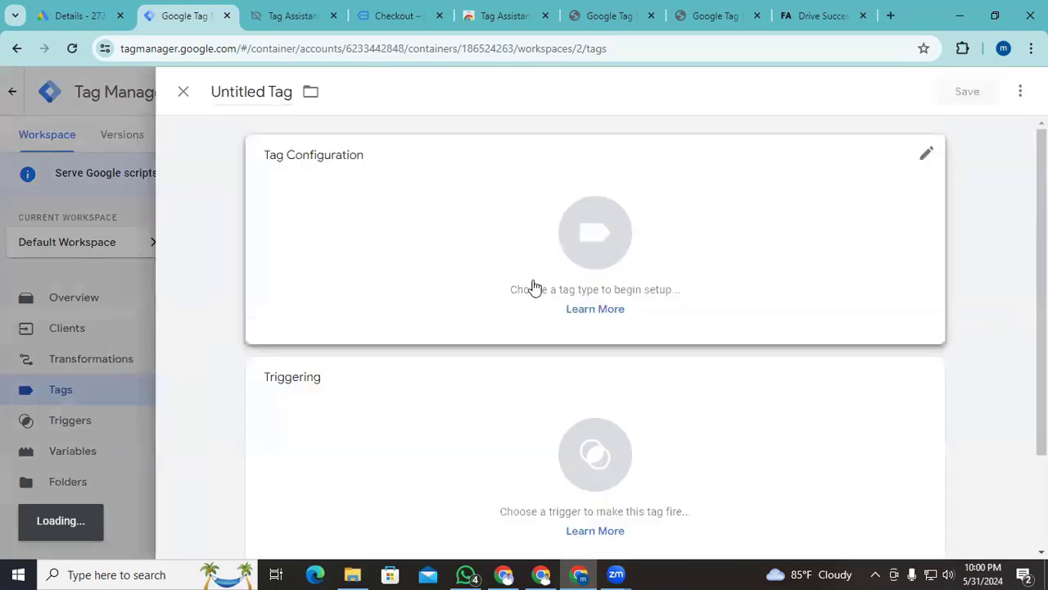
pyautogui.click(595, 254)
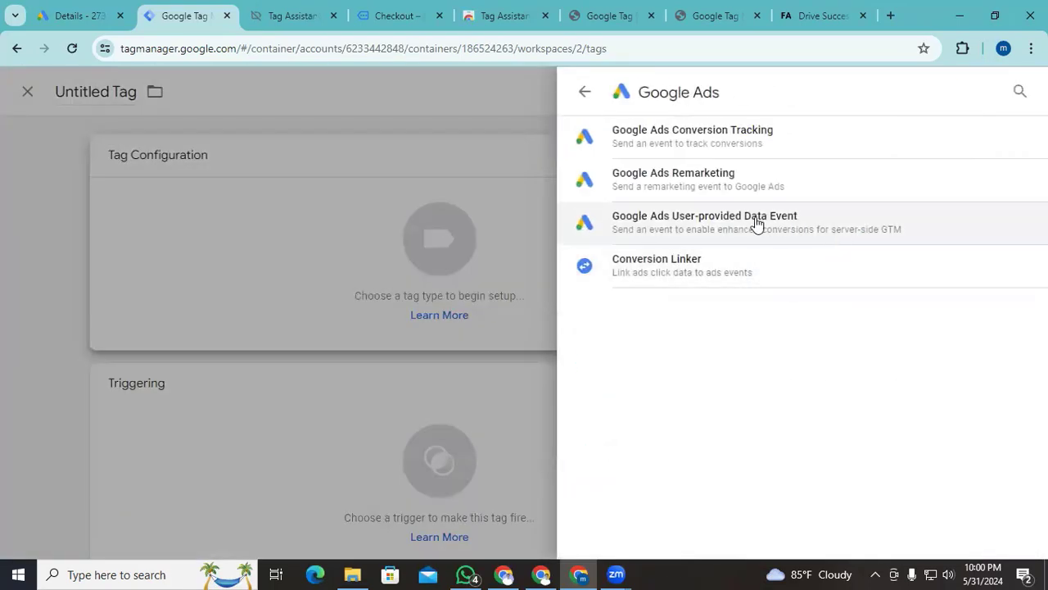
pyautogui.click(723, 139)
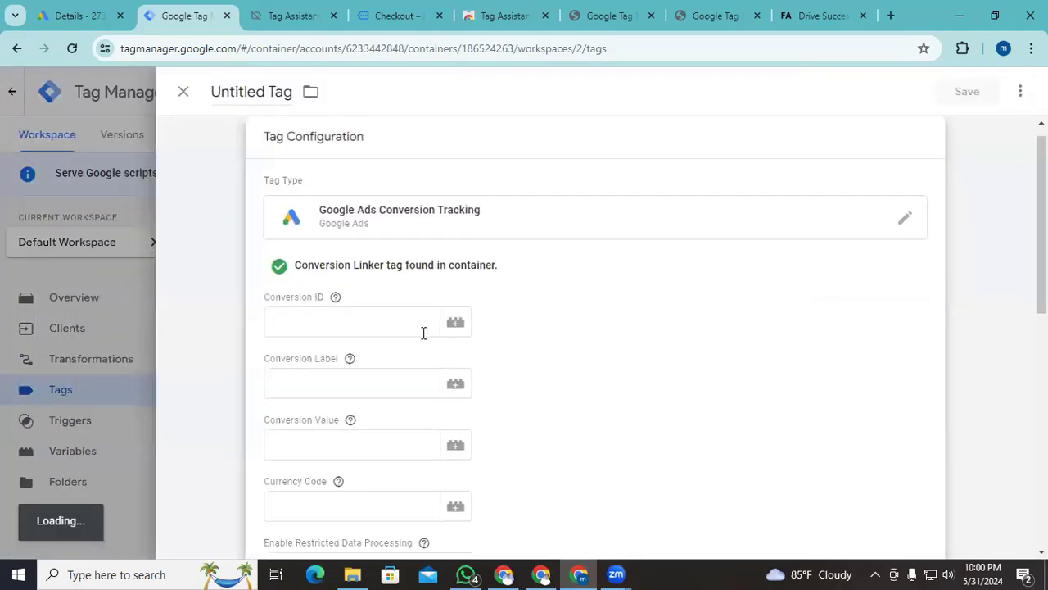
# - Switch to Google Ads and open the Google Tag Manager setup instructions for the Purchase conversion action
pyautogui.click(377, 325)
pyautogui.click(78, 16)
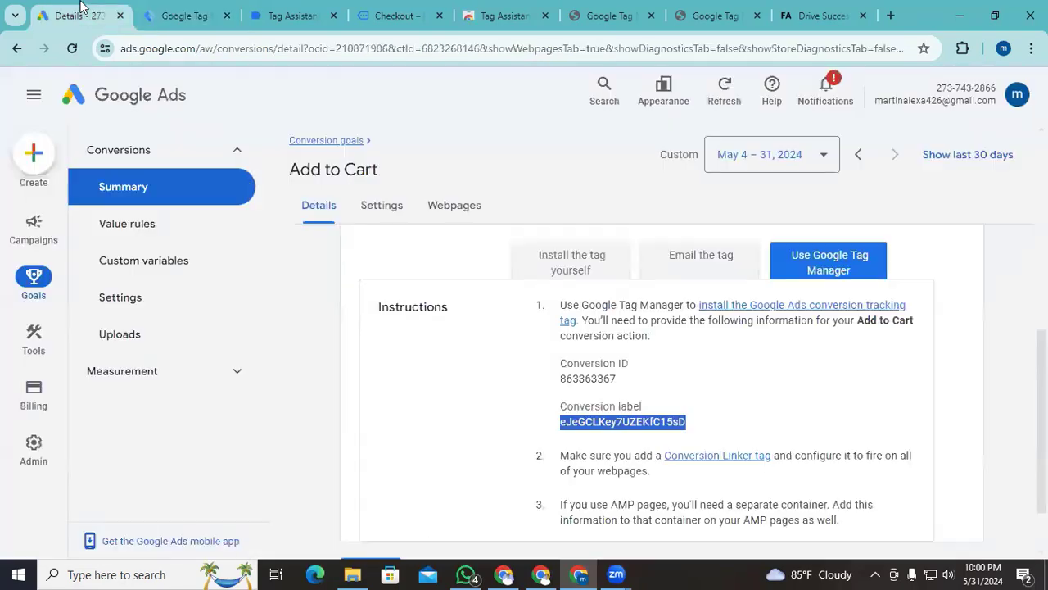
pyautogui.click(37, 284)
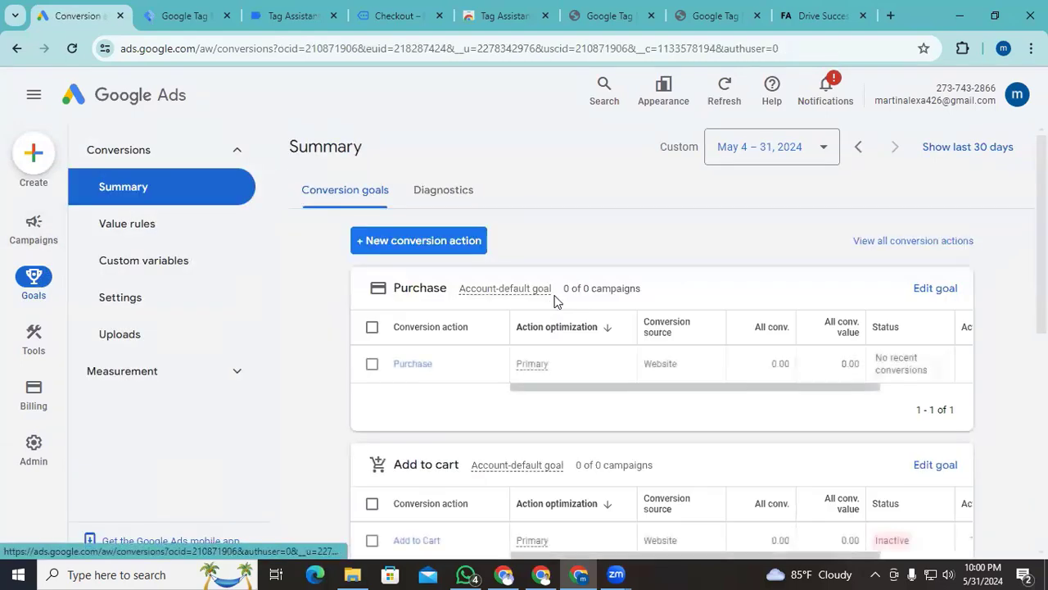
pyautogui.click(420, 365)
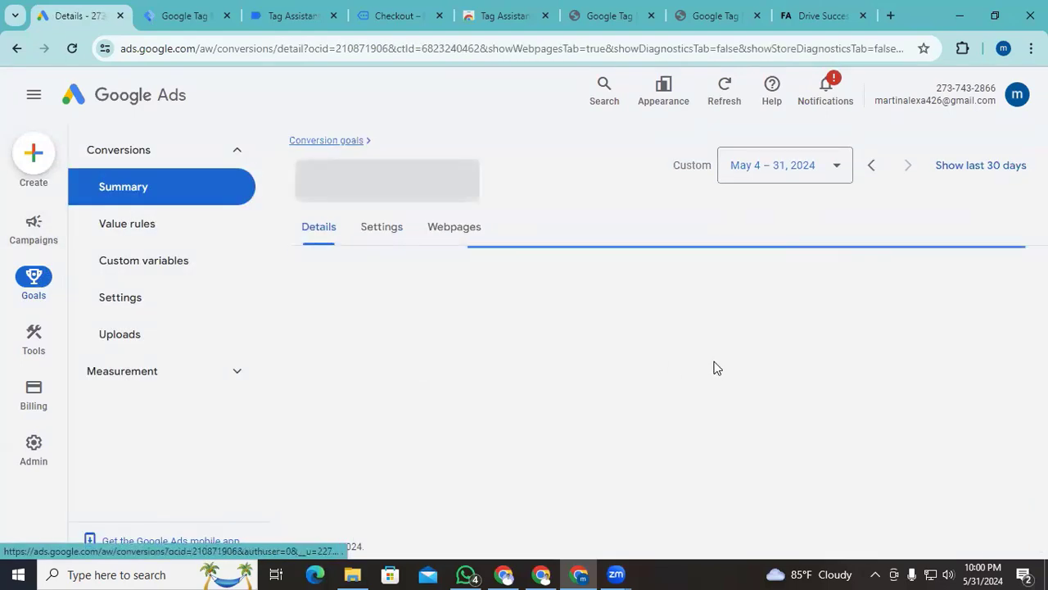
pyautogui.scroll(-4, 819, 414)
pyautogui.click(915, 455)
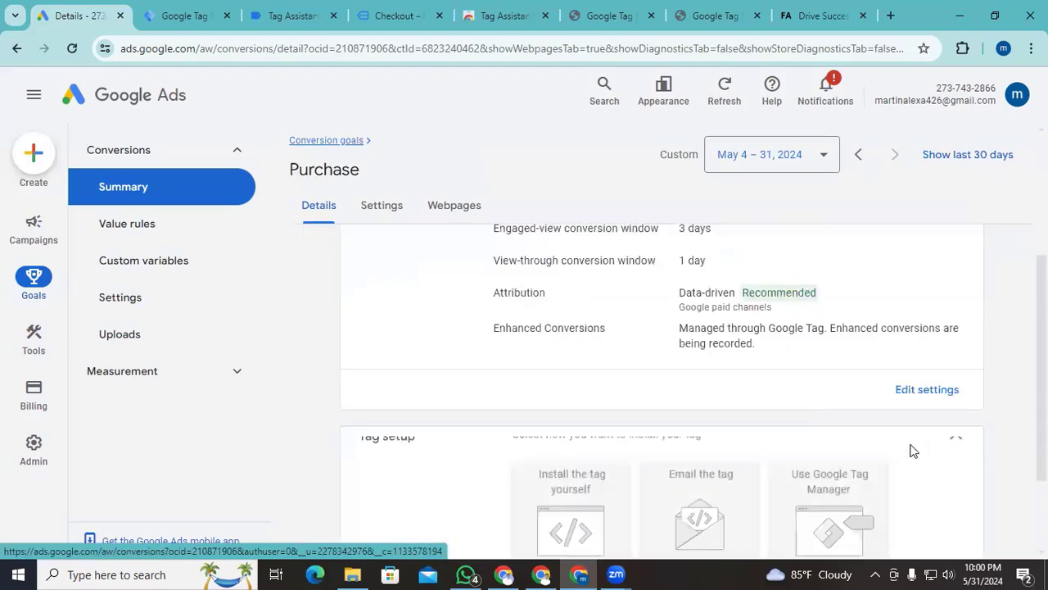
pyautogui.scroll(-1, 835, 428)
pyautogui.click(830, 471)
pyautogui.scroll(-3, 658, 310)
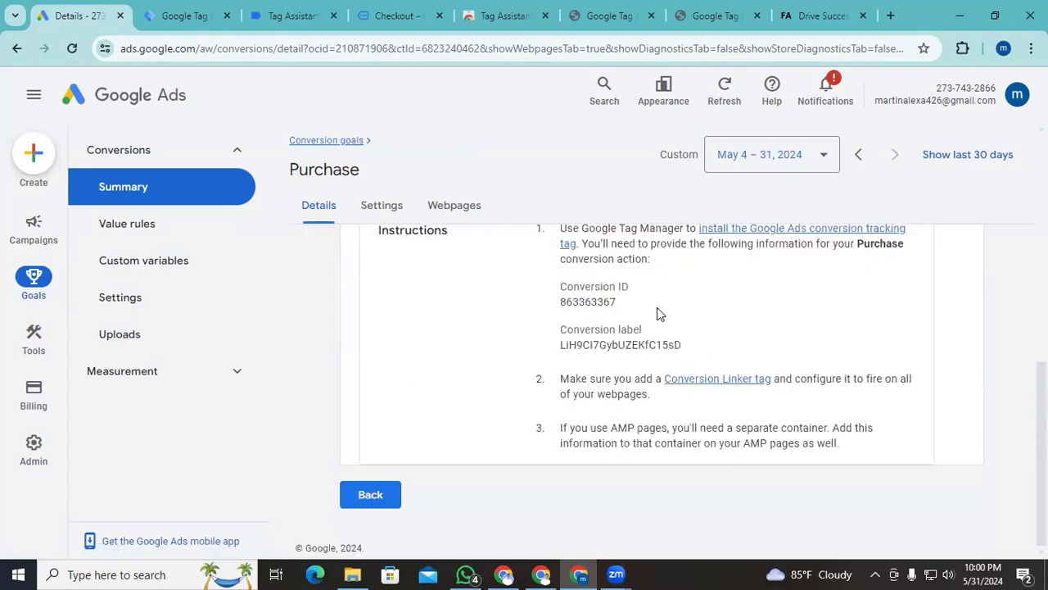
# - Copy the Purchase action's conversion ID from Google Ads into the Conversion ID of the new Tag Manager tag
pyautogui.doubleClick(603, 303)
pyautogui.hotkey('ctrl', 'c')
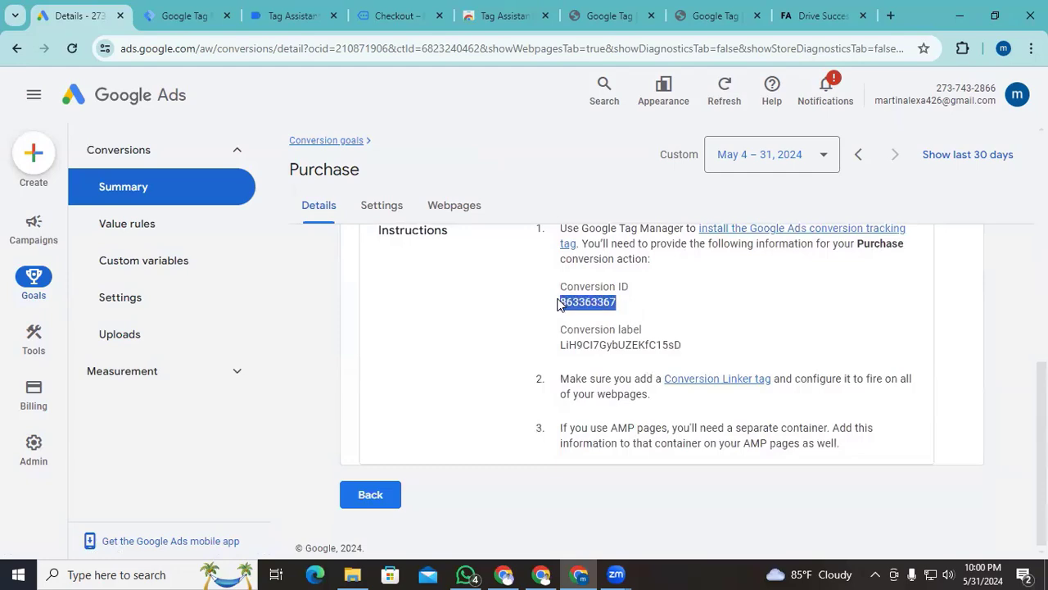
pyautogui.click(184, 16)
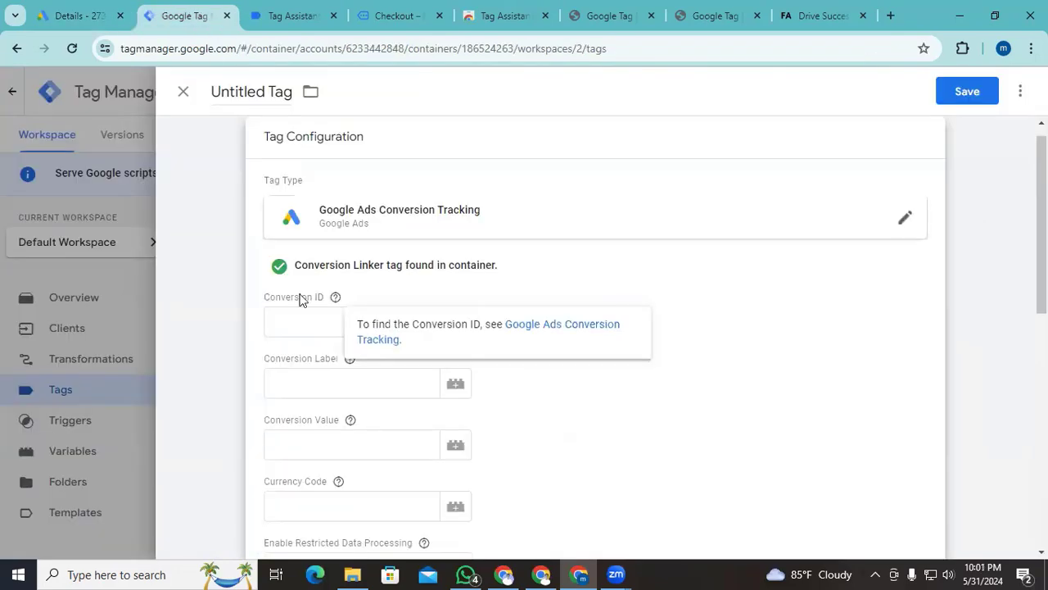
pyautogui.click(296, 321)
pyautogui.hotkey('ctrl', 'v')
# - Copy the Purchase action's conversion label from Google Ads into the Conversion Label of the Tag Manager tag
pyautogui.click(82, 15)
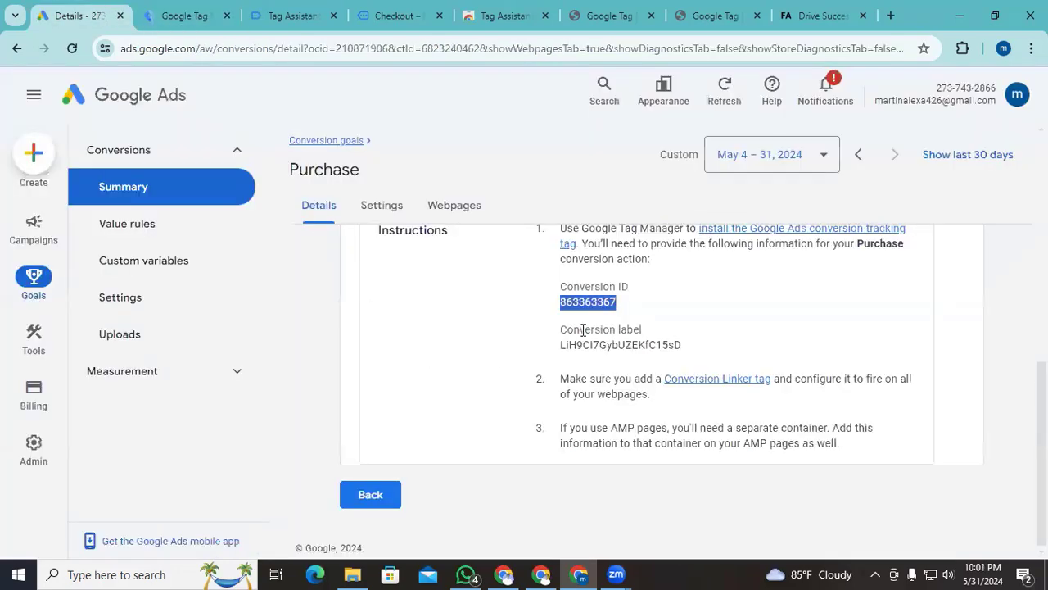
pyautogui.doubleClick(562, 345)
pyautogui.hotkey('ctrl', 'c')
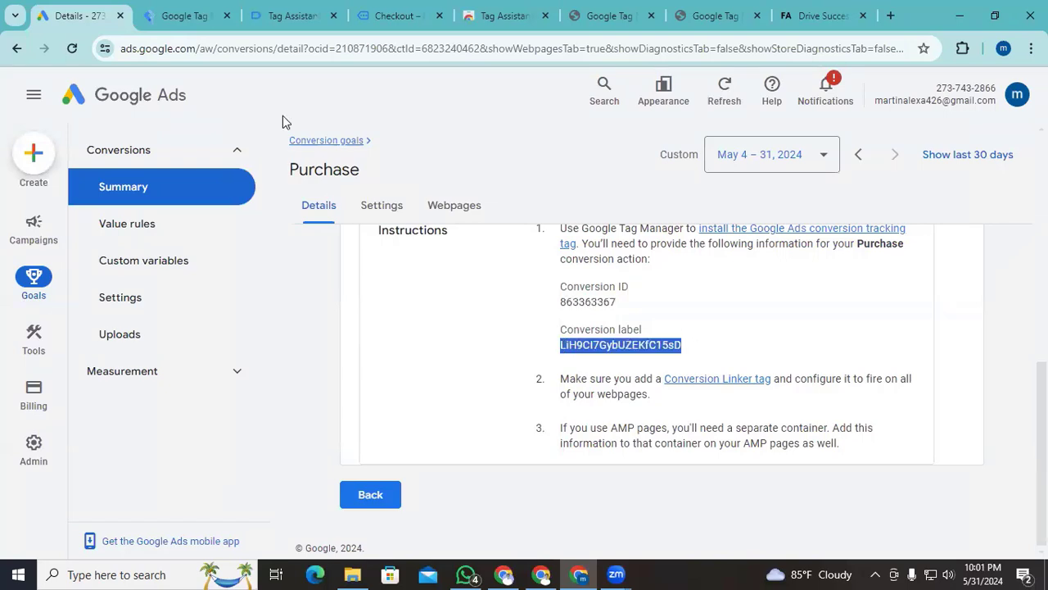
pyautogui.click(185, 16)
pyautogui.click(323, 384)
pyautogui.hotkey('ctrl', 'v')
# - Enable product-level sales data for the conversion tag, with Event data as the data source
pyautogui.scroll(-2, 783, 360)
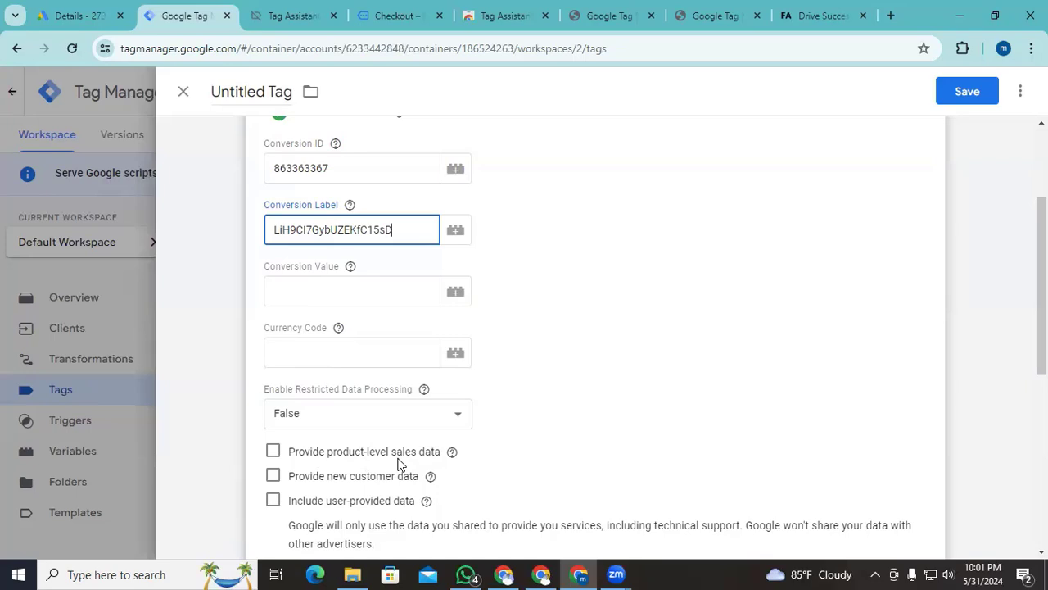
pyautogui.click(274, 451)
pyautogui.scroll(-1, 539, 363)
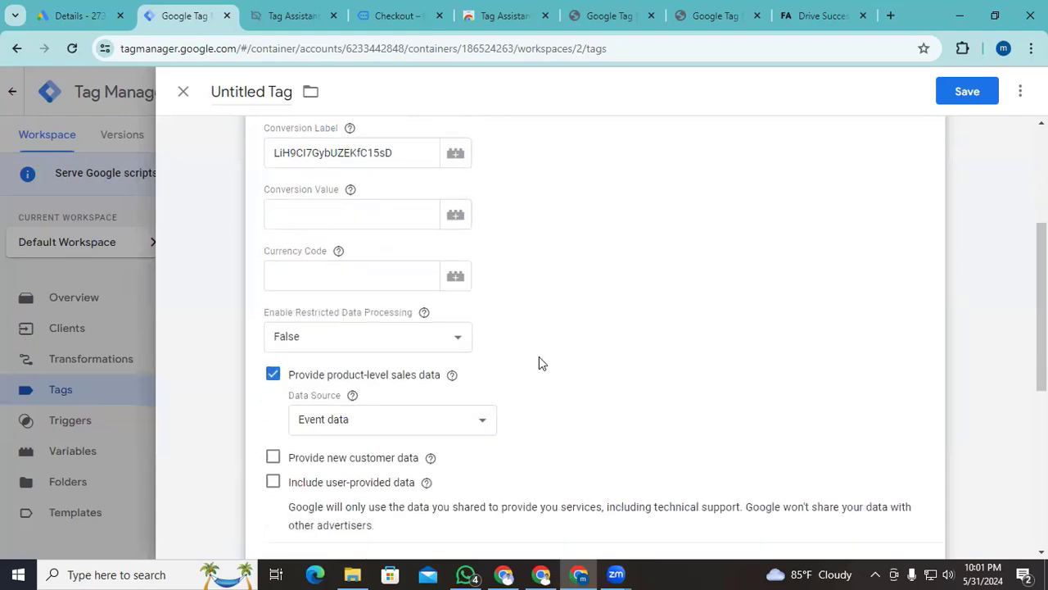
pyautogui.click(428, 424)
pyautogui.click(440, 417)
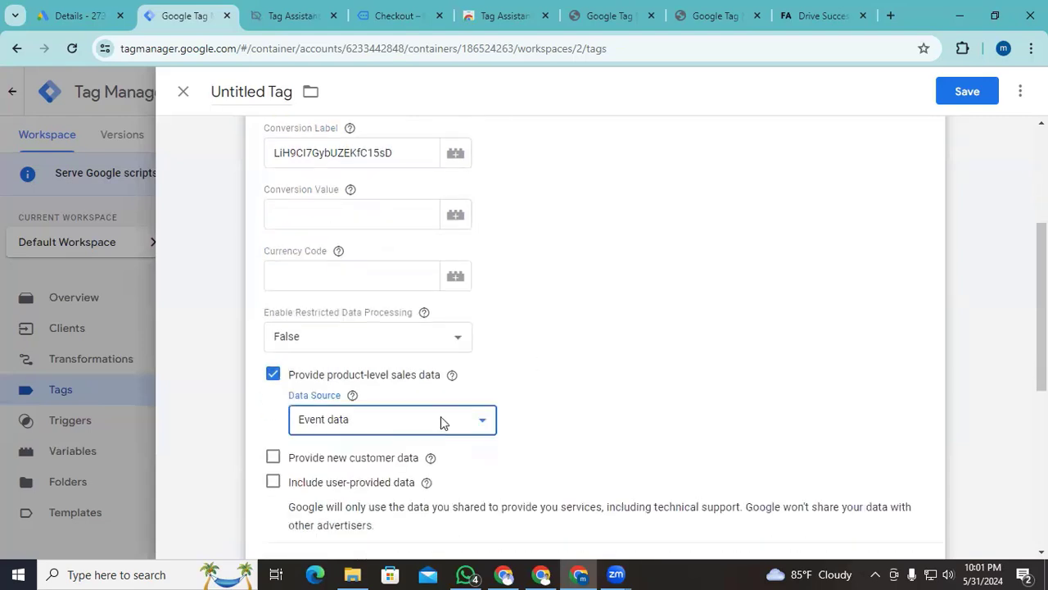
# - Create a new trigger of type Custom Event for the Google Ads Conversion Tracking tag
pyautogui.scroll(-5, 679, 382)
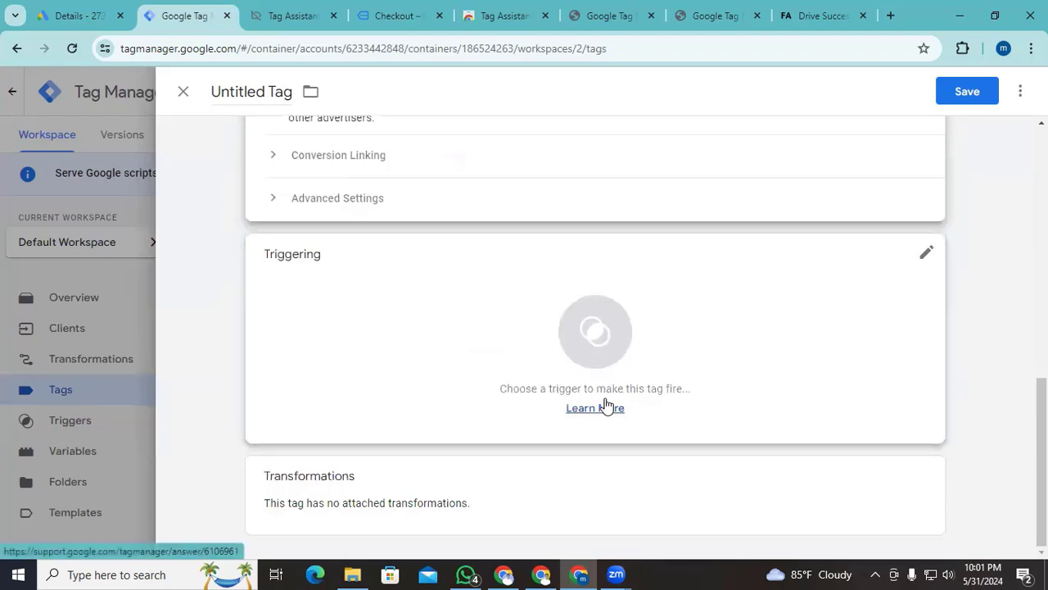
pyautogui.click(590, 346)
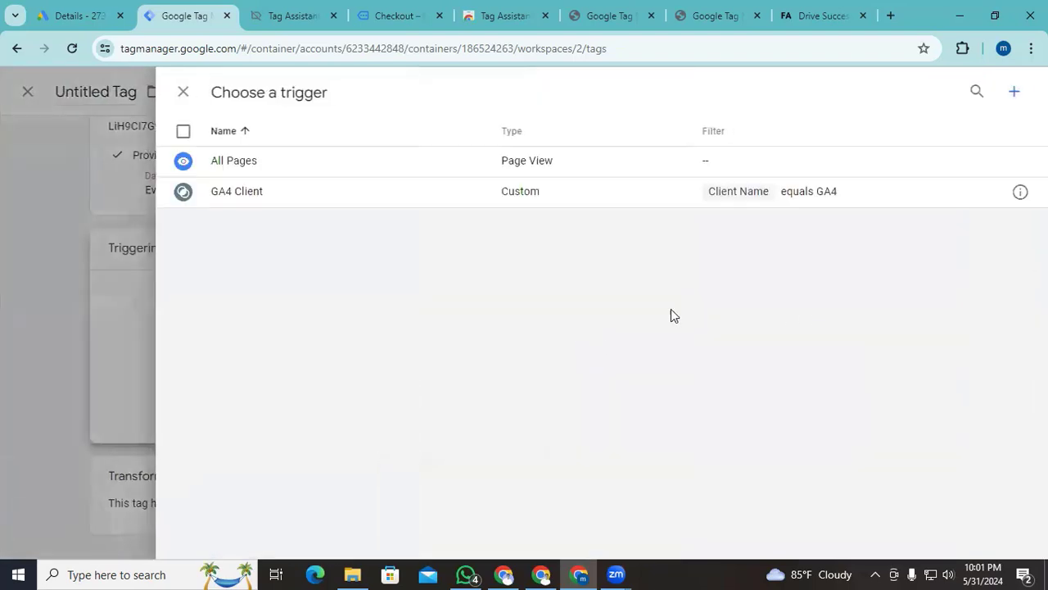
pyautogui.click(1016, 95)
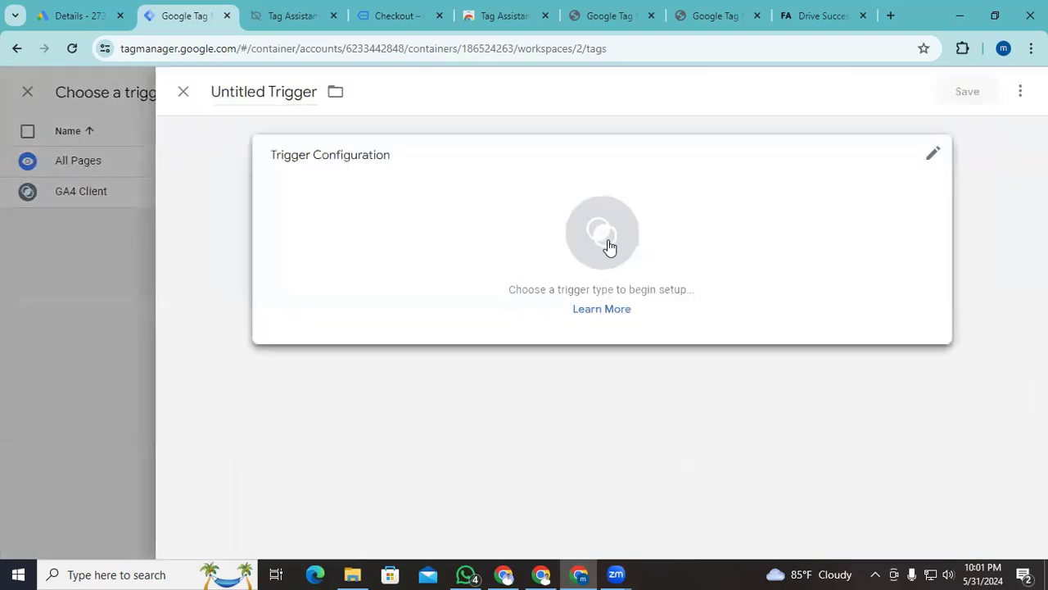
pyautogui.click(622, 240)
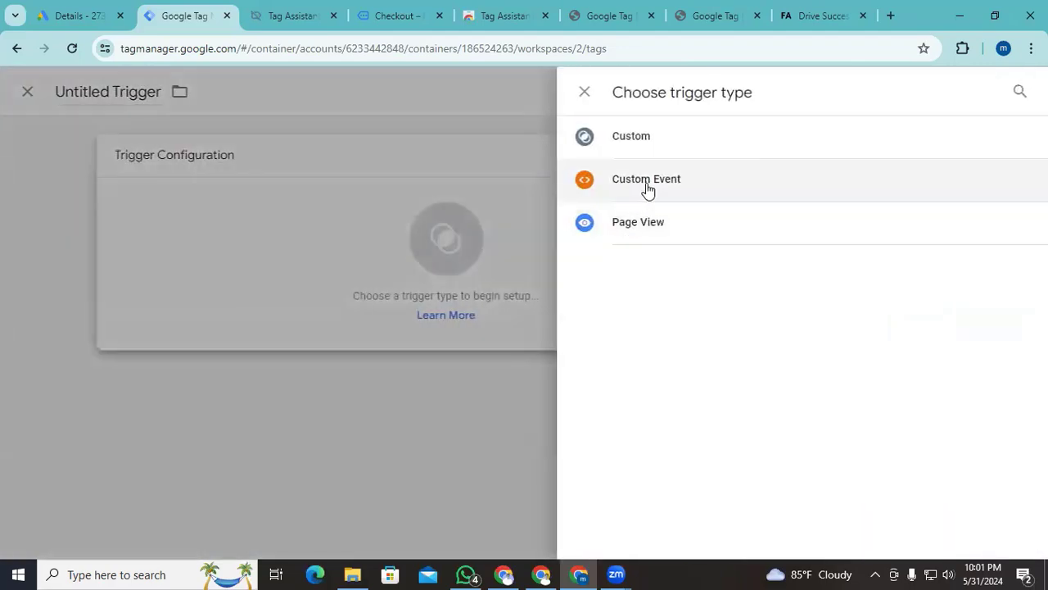
pyautogui.click(647, 188)
pyautogui.click(323, 318)
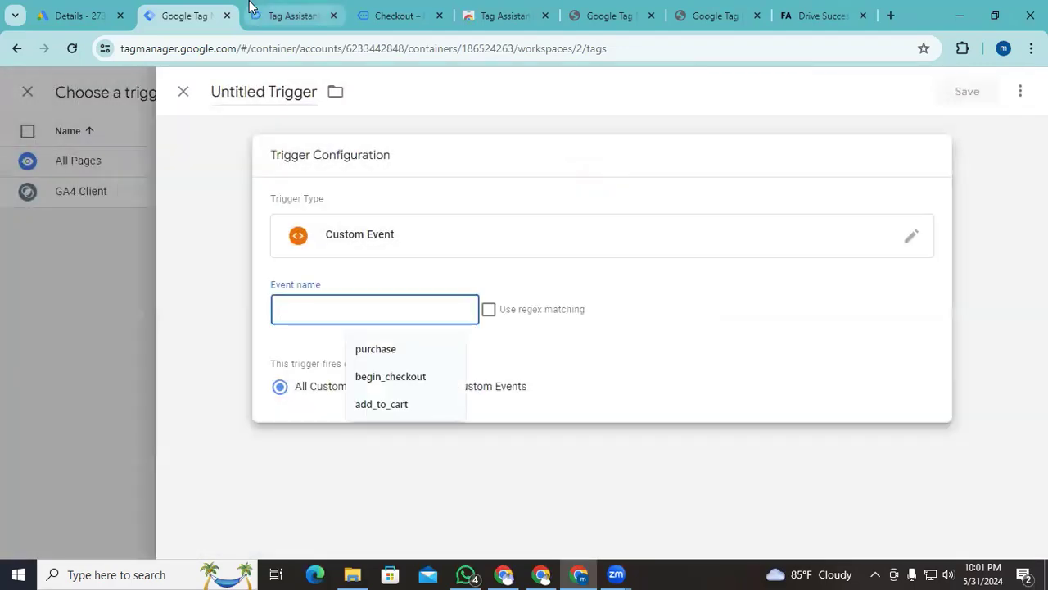
# - Copy the purchase event name from the Tag Assistant debug session and set it as the trigger's event name
pyautogui.click(287, 15)
pyautogui.scroll(5, 112, 347)
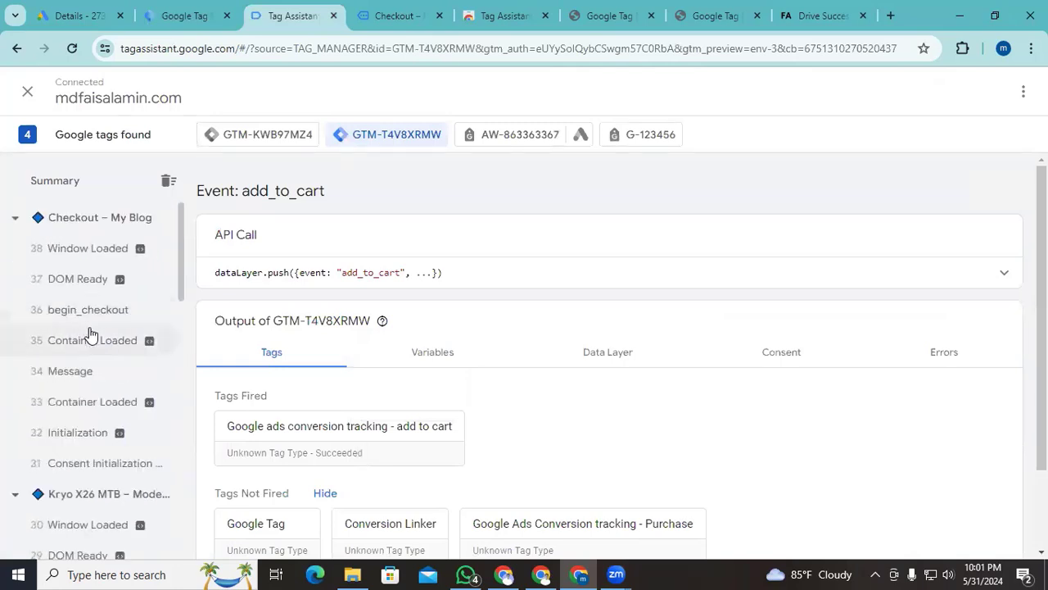
pyautogui.scroll(-9, 99, 342)
pyautogui.scroll(-1, 91, 338)
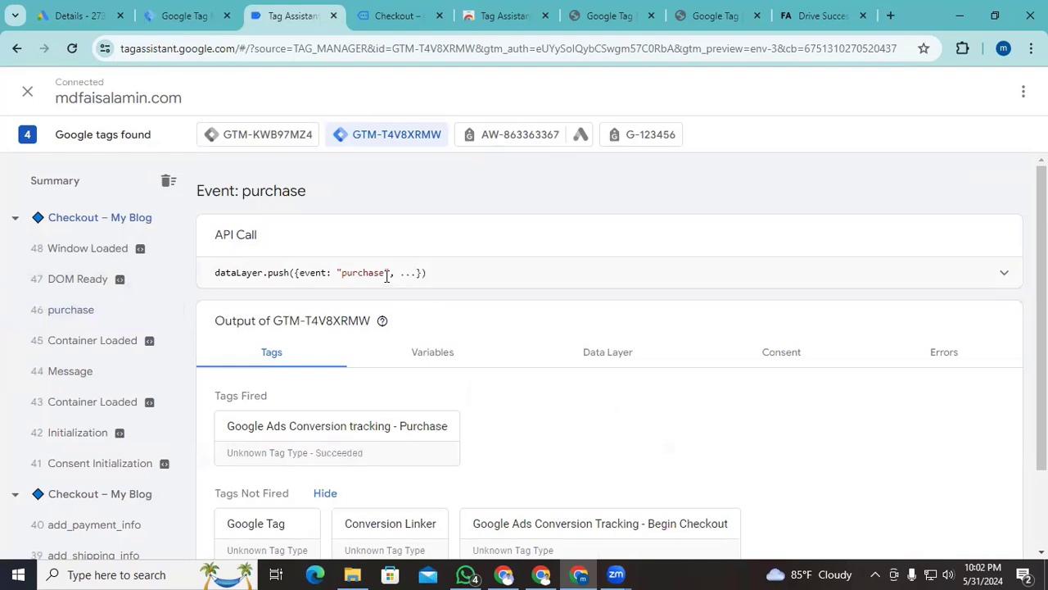
pyautogui.moveTo(387, 276); pyautogui.dragTo(354, 276)
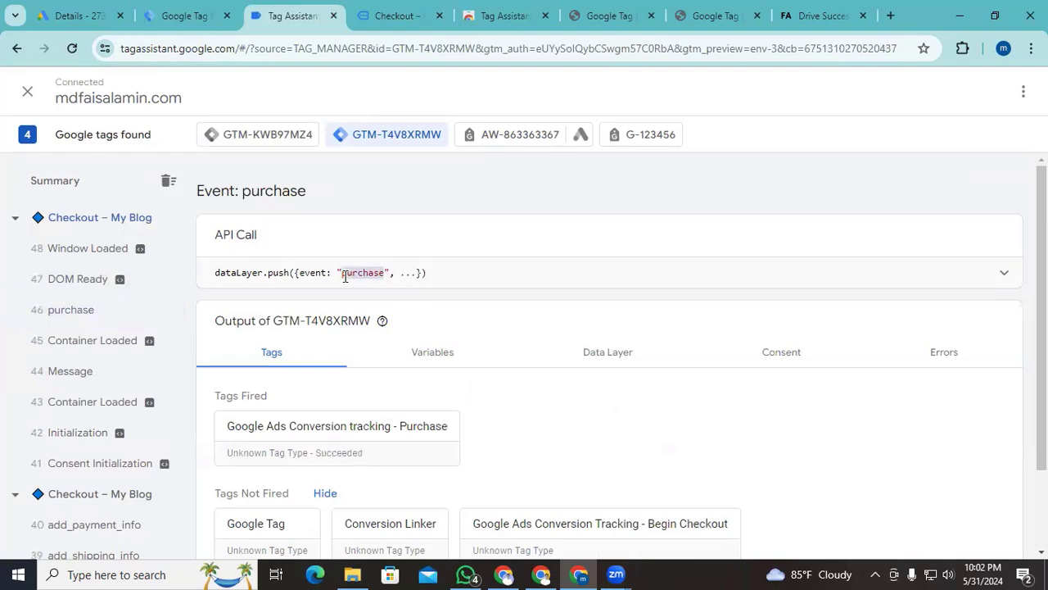
pyautogui.click(190, 15)
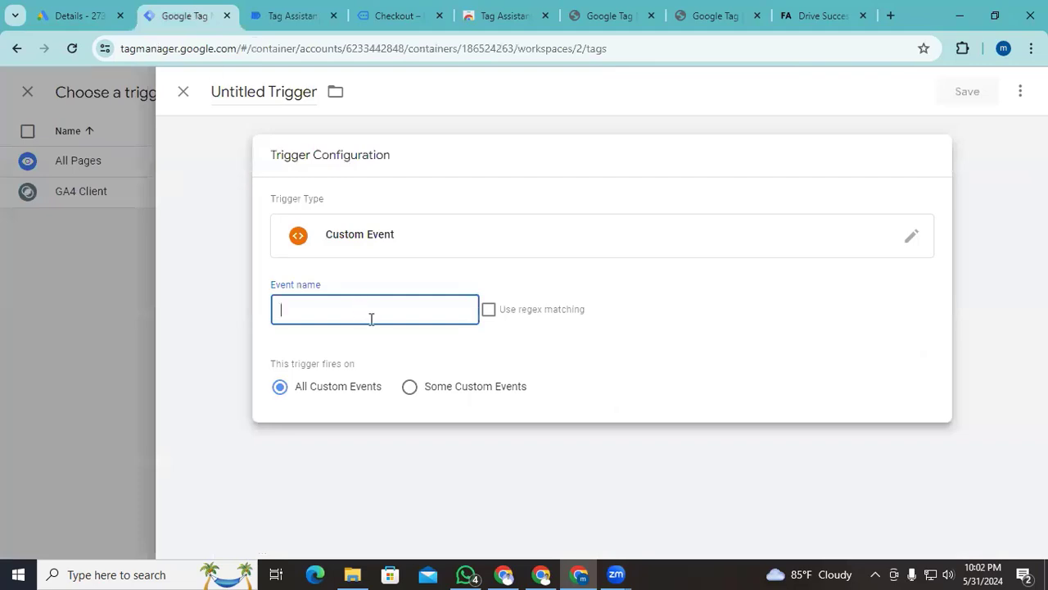
pyautogui.hotkey('ctrl', 'v')
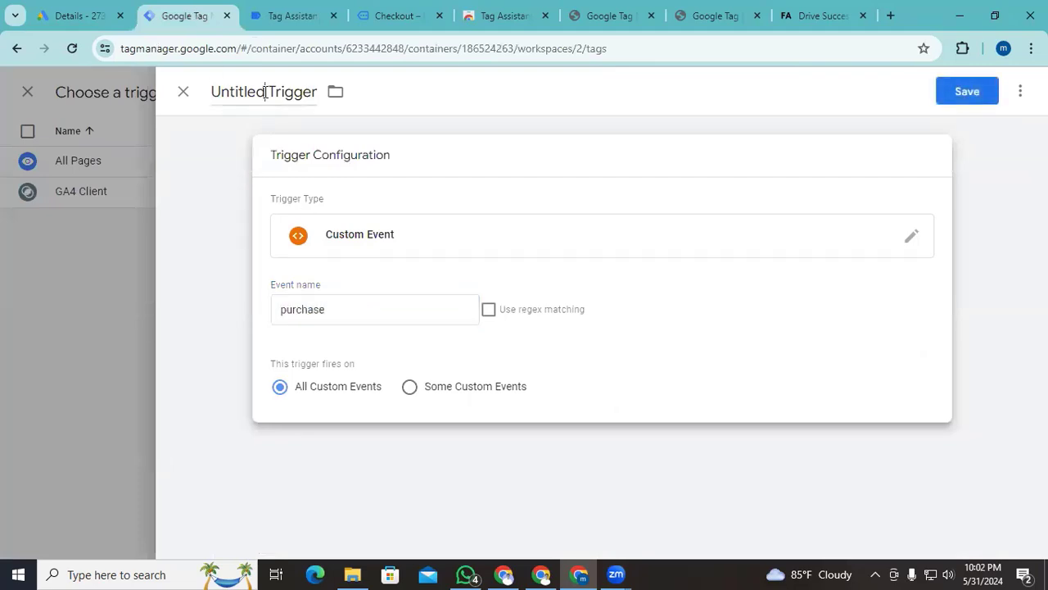
# - Name the custom event trigger "Event - Purchase" and save it to the tag
pyautogui.click(265, 91)
pyautogui.write('Event -')
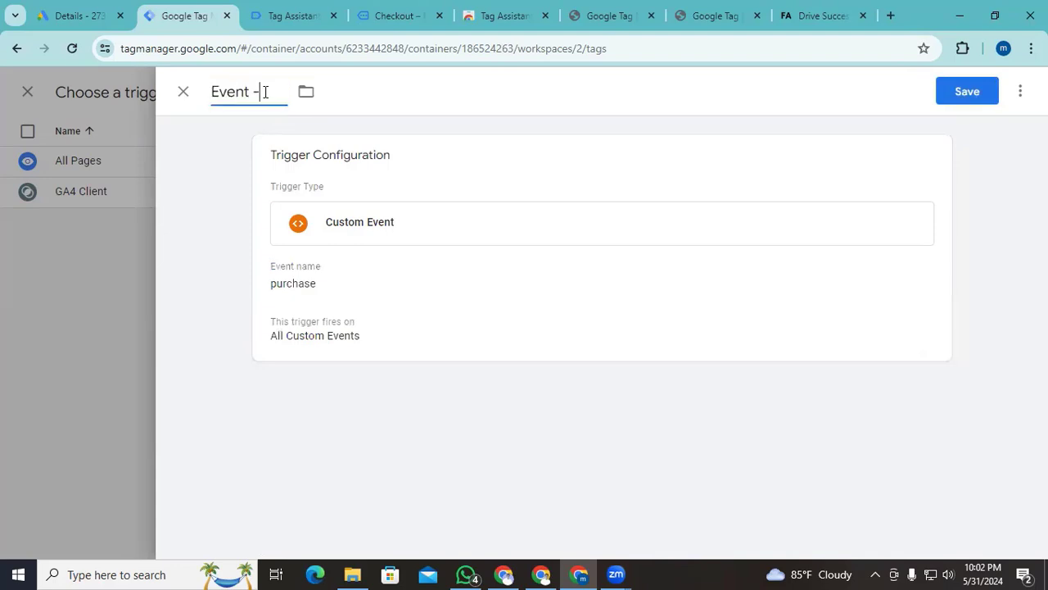
pyautogui.write(' Purchase')
pyautogui.click(953, 88)
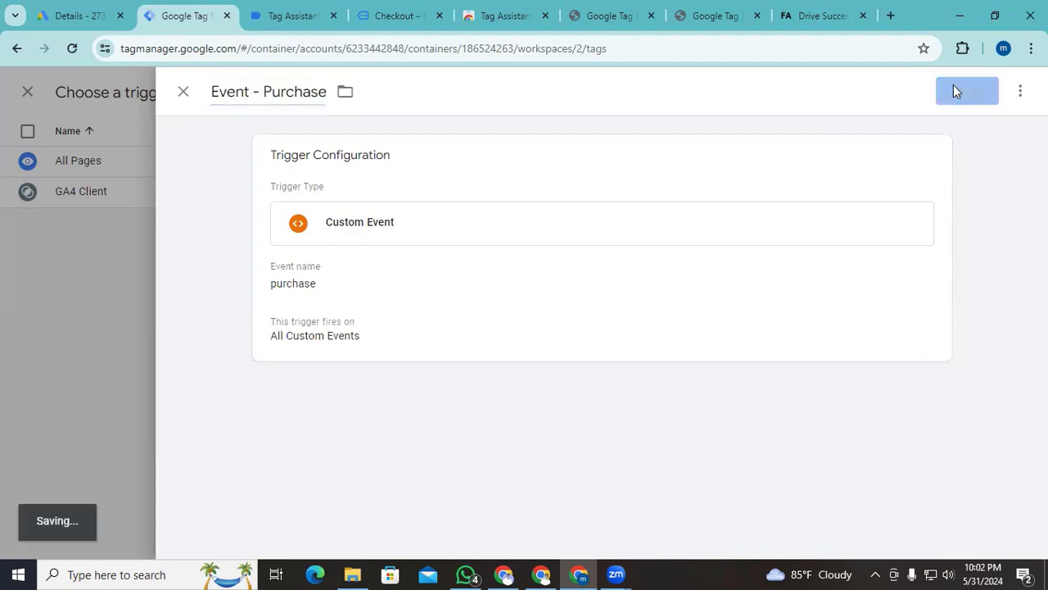
# - Name the conversion tag "Google Ads Conversion Tracking - Purchase - Server" and save it
pyautogui.click(261, 89)
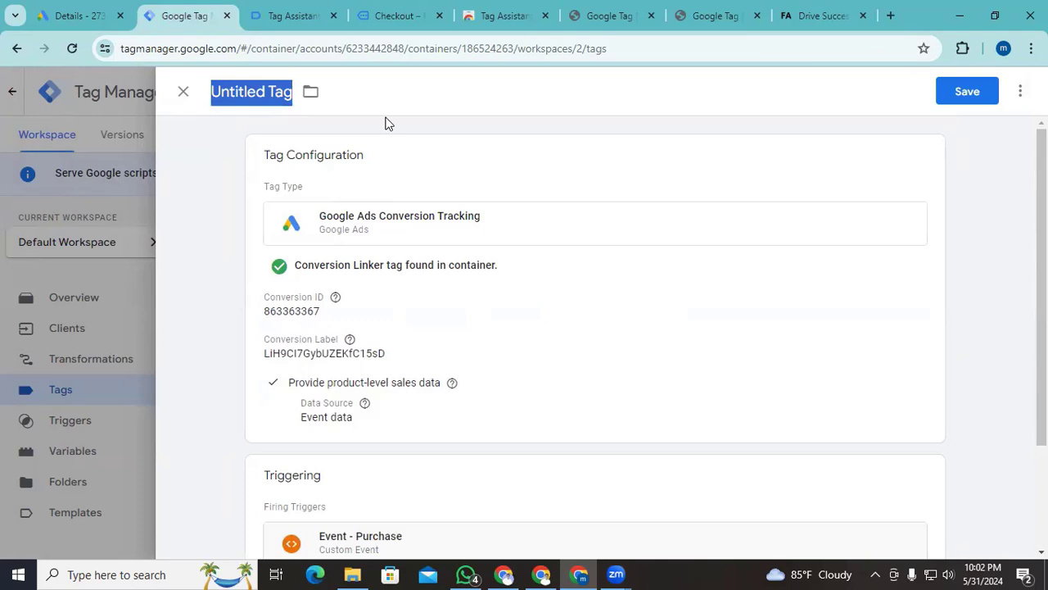
pyautogui.write('Gogol')
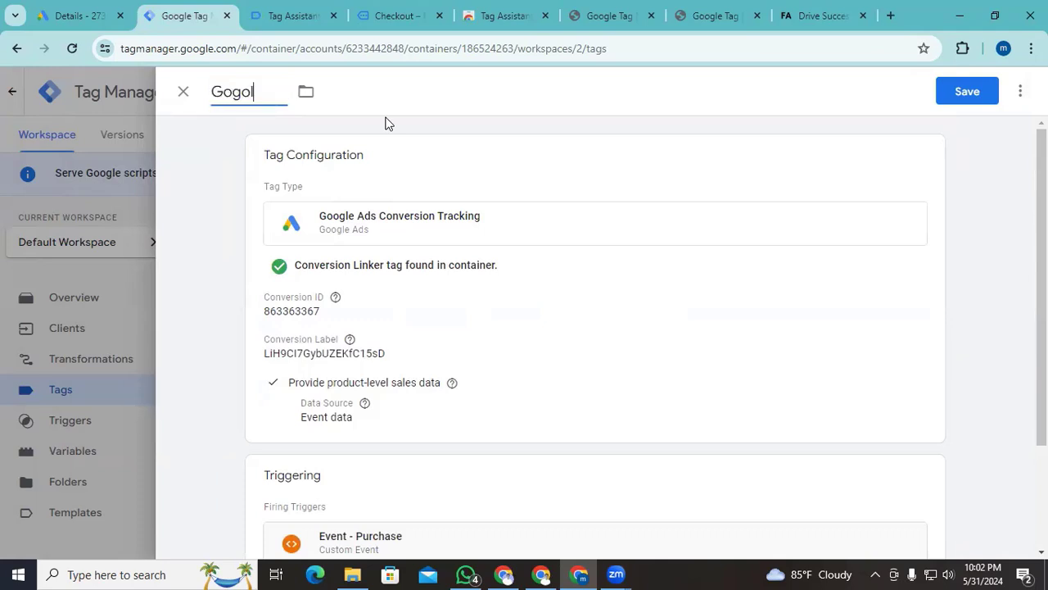
pyautogui.write('e Ads Conversio')
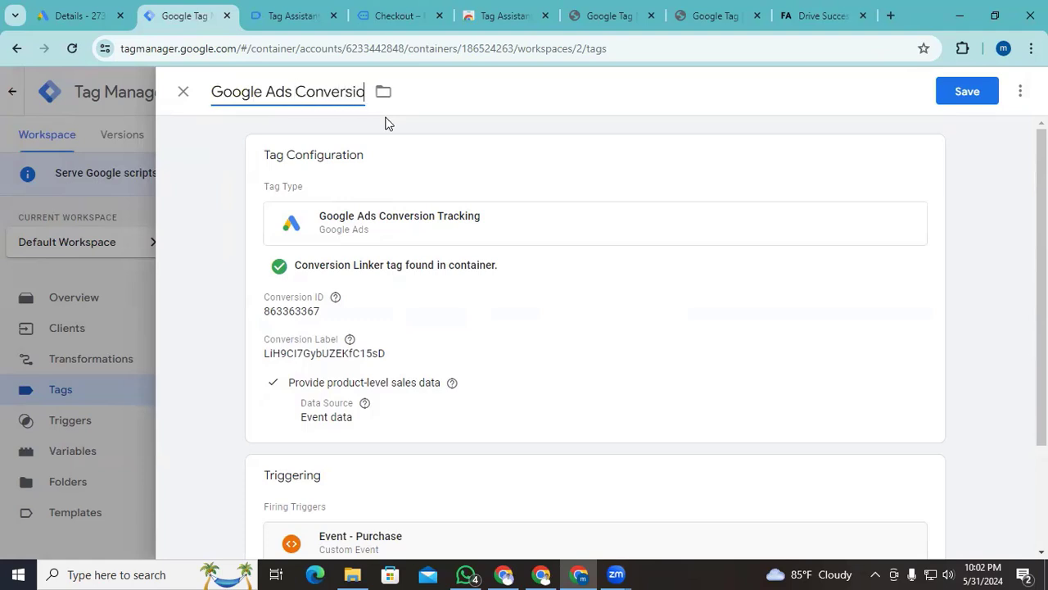
pyautogui.write('n Tracking')
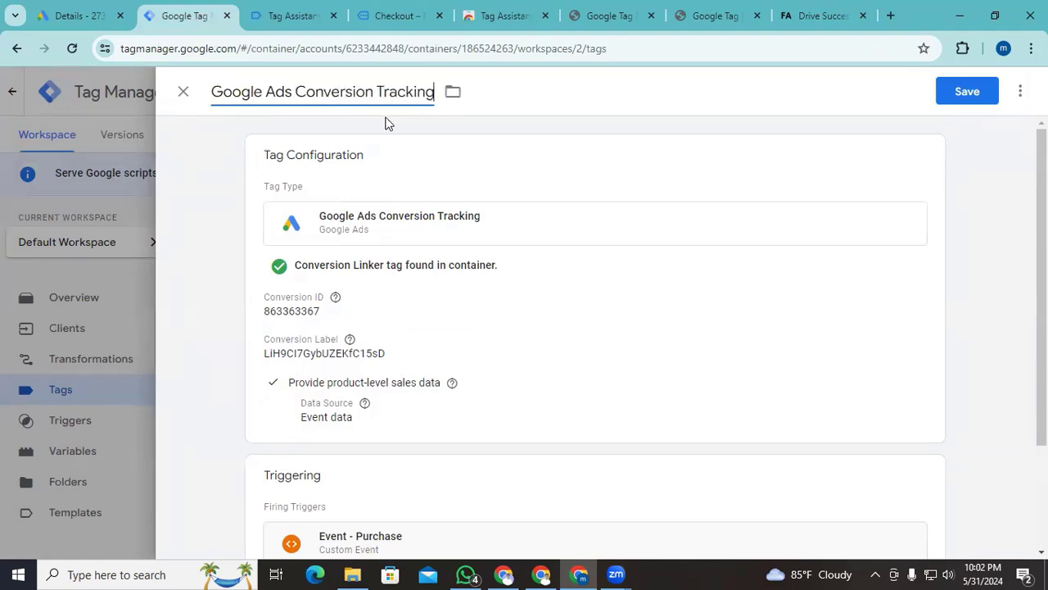
pyautogui.write(' - Purchse - sec')
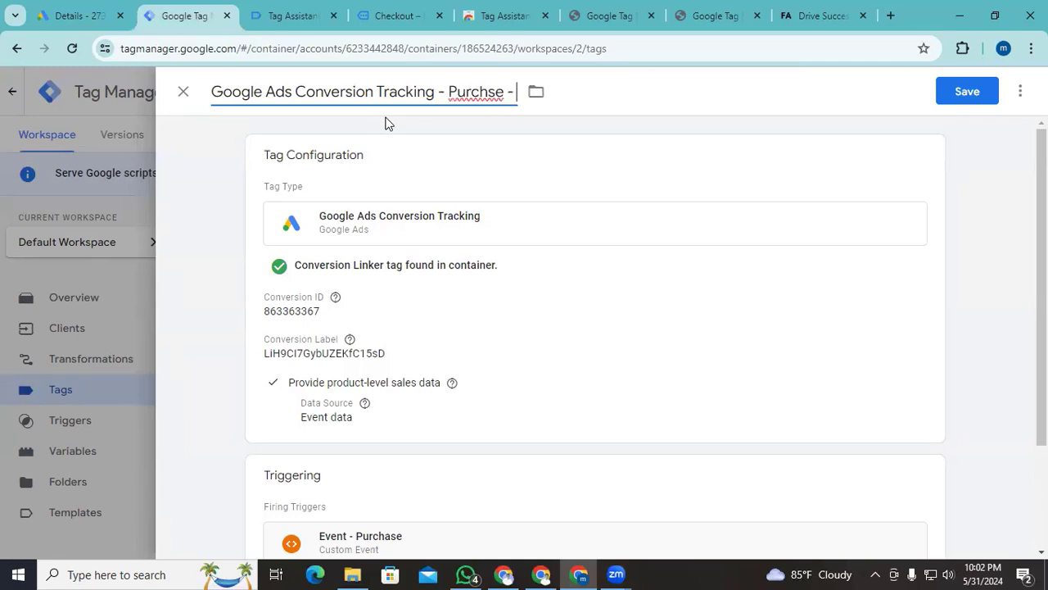
pyautogui.press('BackSpace')
pyautogui.press('BackSpace')
pyautogui.press('BackSpace')
pyautogui.press('BackSpace')
pyautogui.press('BackSpace')
pyautogui.press('BackSpace')
pyautogui.press('BackSpace')
pyautogui.press('BackSpace')
pyautogui.press('BackSpace')
pyautogui.press('BackSpace')
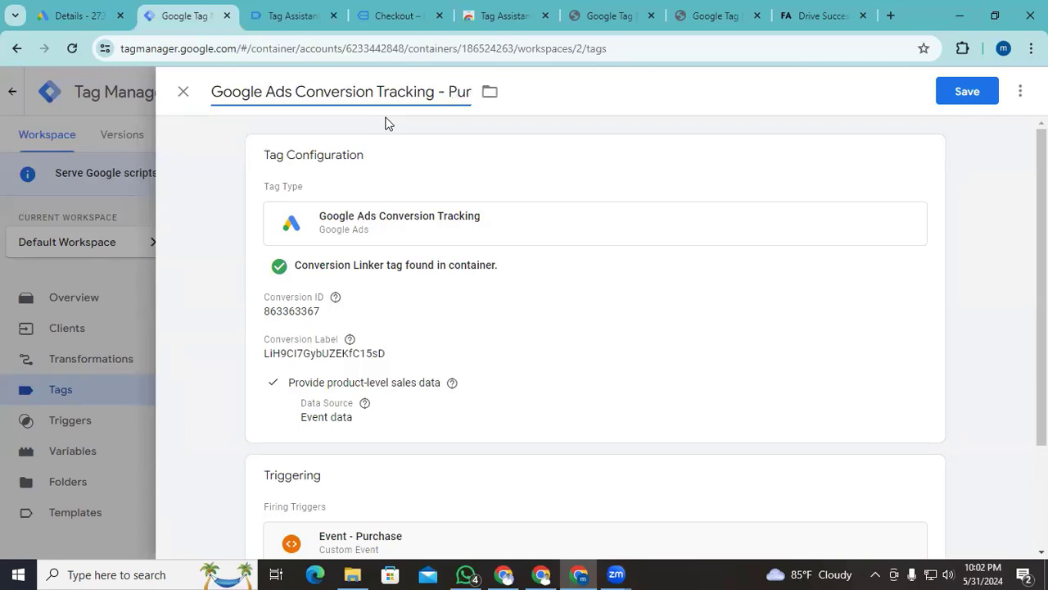
pyautogui.write('chase - Server')
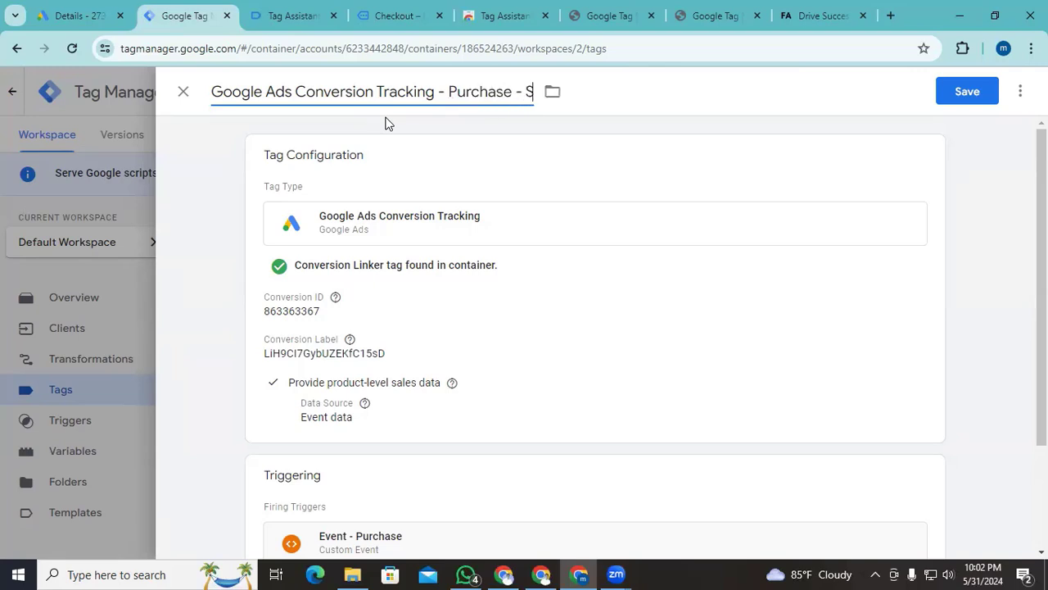
pyautogui.click(965, 92)
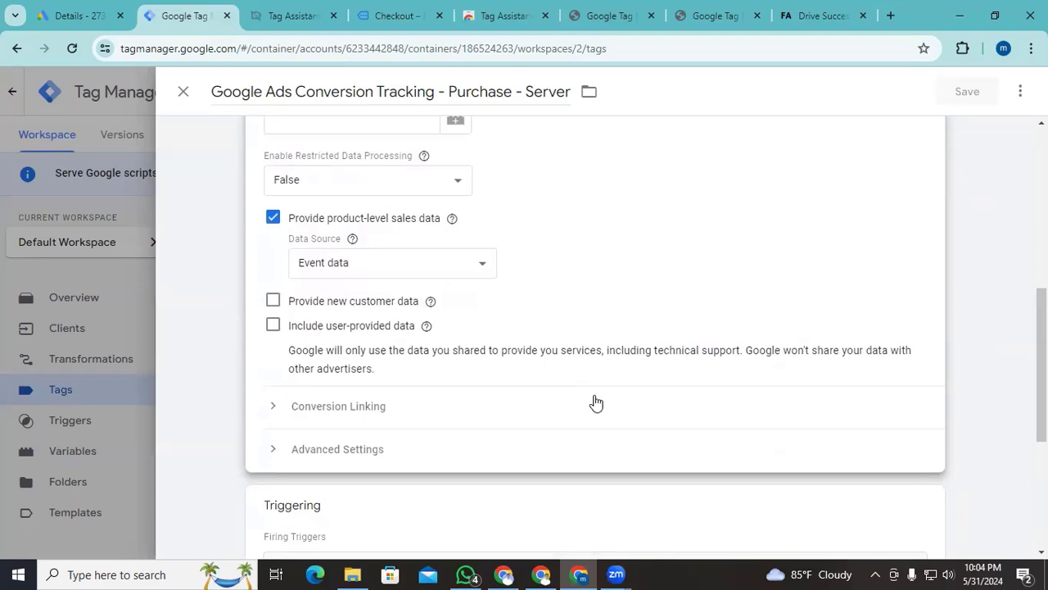
# - Include user-provided data in the Purchase conversion tag and save the tag
pyautogui.click(274, 326)
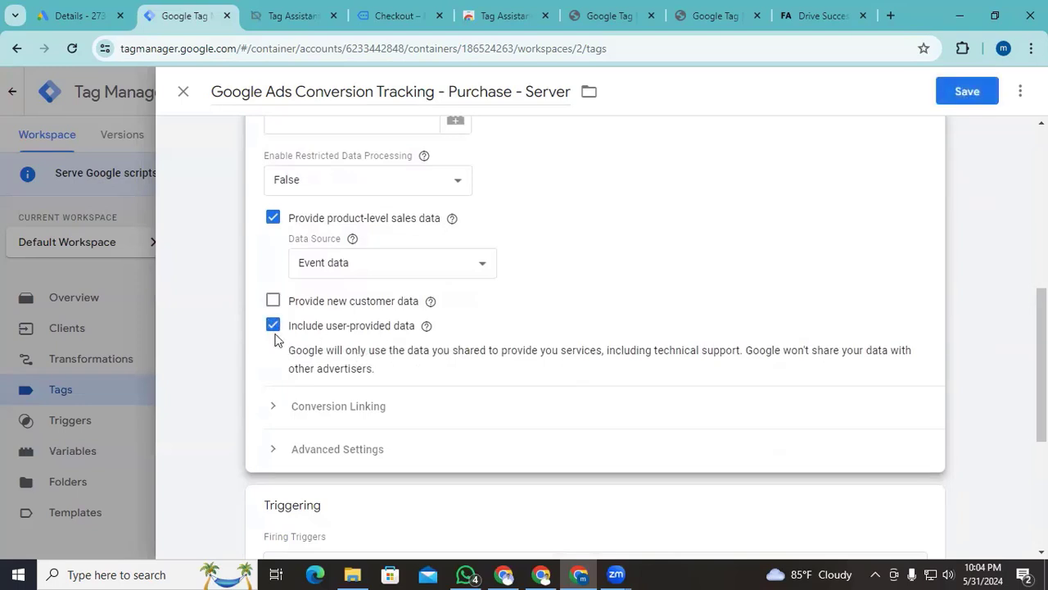
pyautogui.click(967, 94)
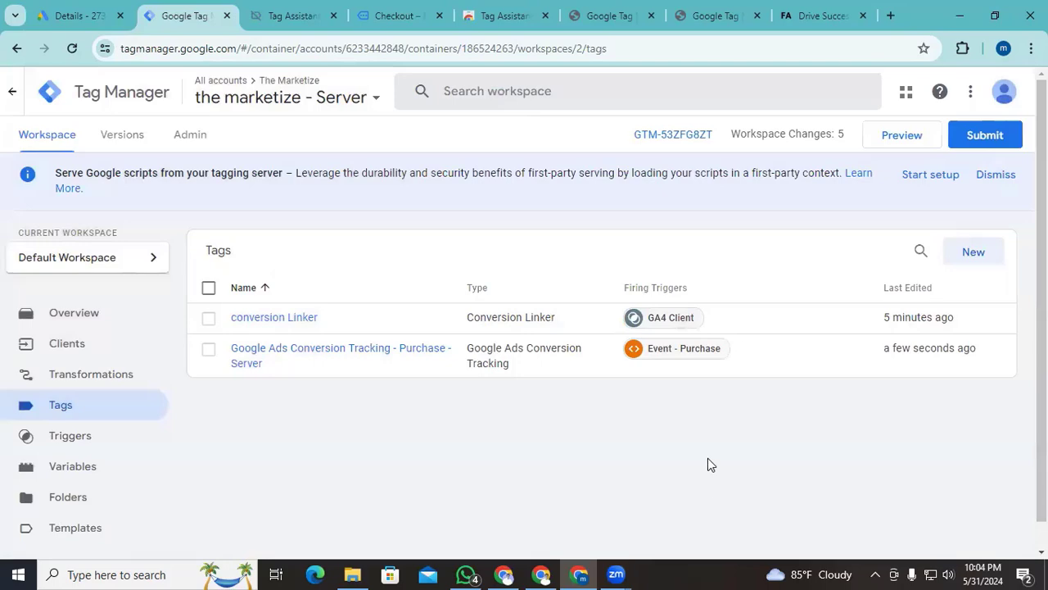
# - Create a new tag of type Google Ads Conversion Tracking in the server container
pyautogui.click(979, 254)
pyautogui.click(601, 235)
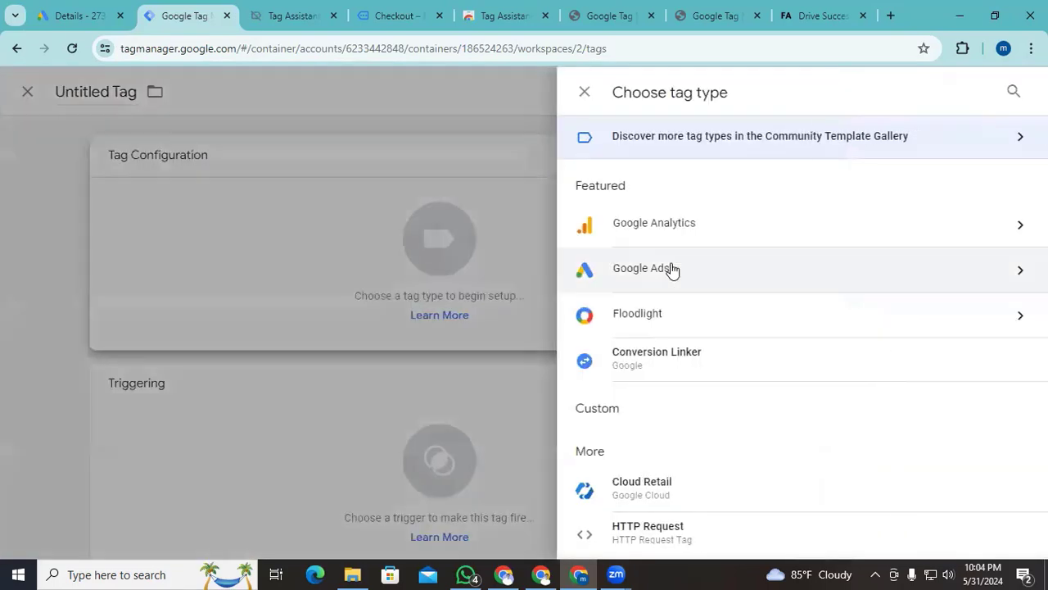
pyautogui.click(764, 274)
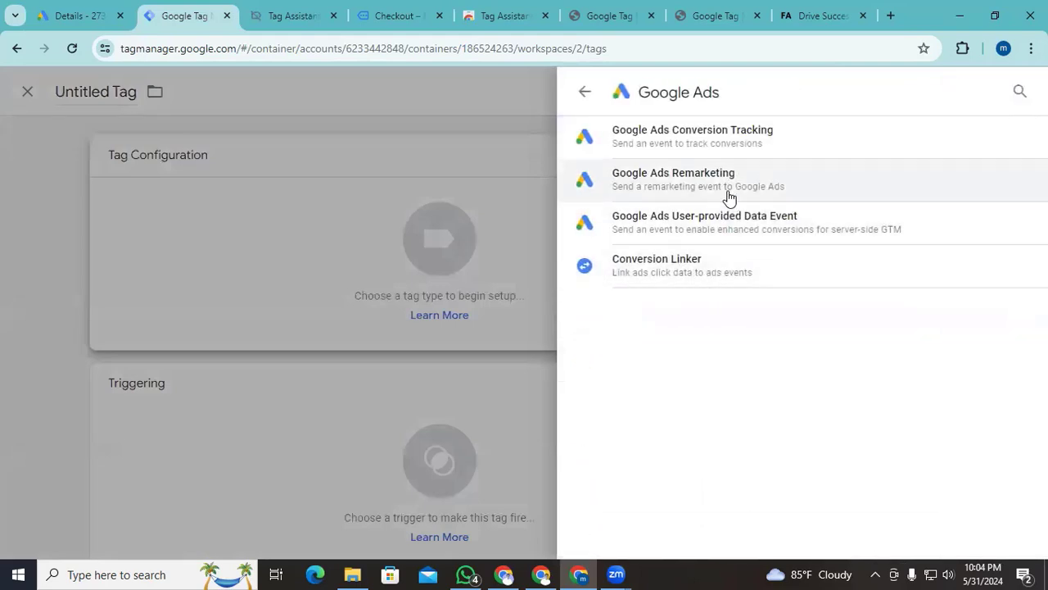
pyautogui.click(724, 154)
# - Copy the Begin Checkout conversion ID from Google Ads into the new tag's Conversion ID
pyautogui.click(351, 326)
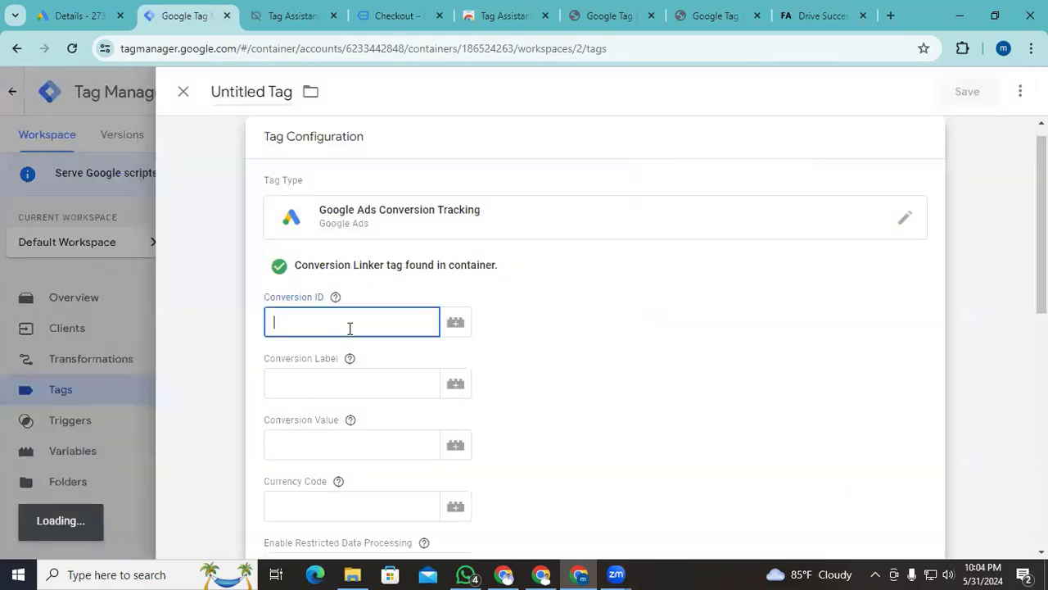
pyautogui.click(78, 15)
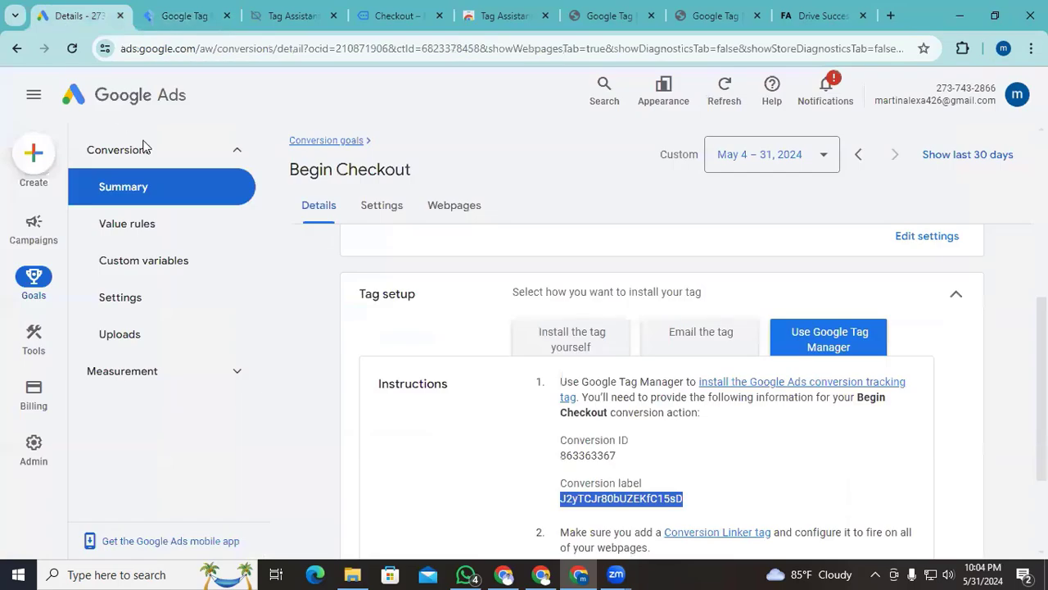
pyautogui.scroll(-3, 620, 399)
pyautogui.scroll(2, 623, 368)
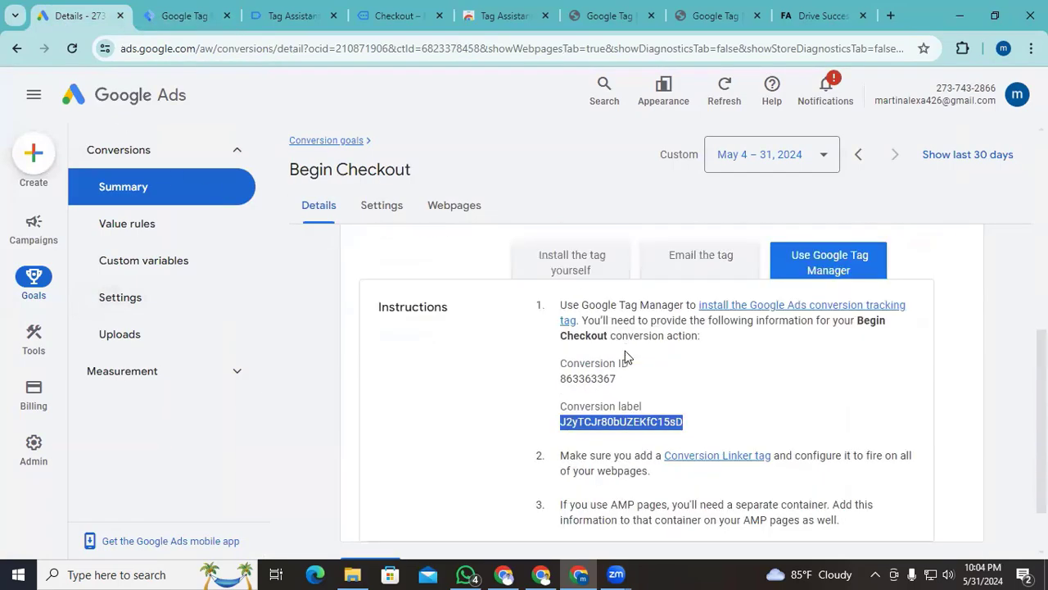
pyautogui.moveTo(617, 379); pyautogui.dragTo(562, 381)
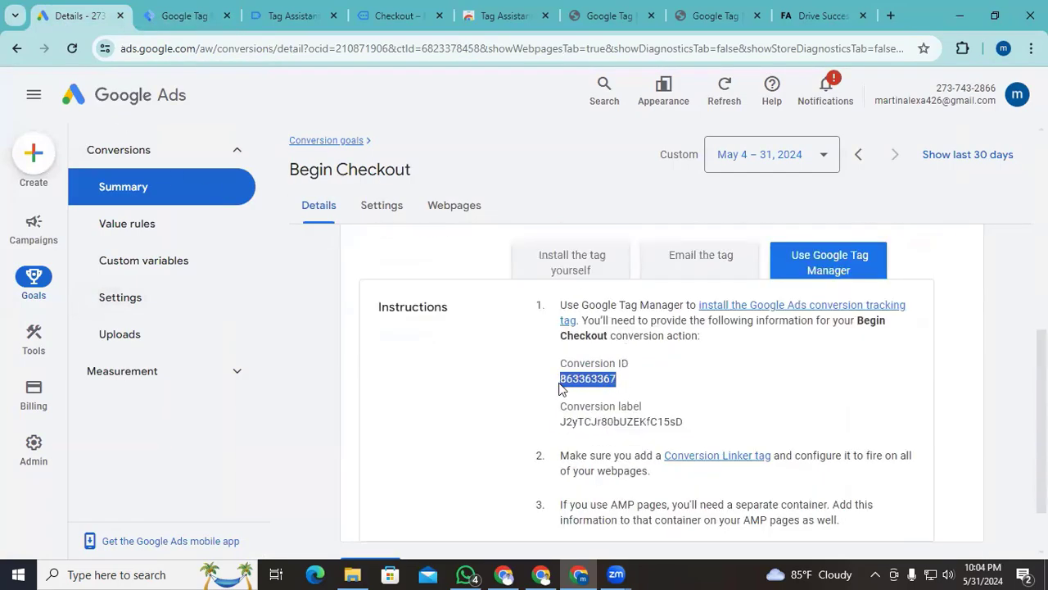
pyautogui.click(160, 12)
pyautogui.write('863363367')
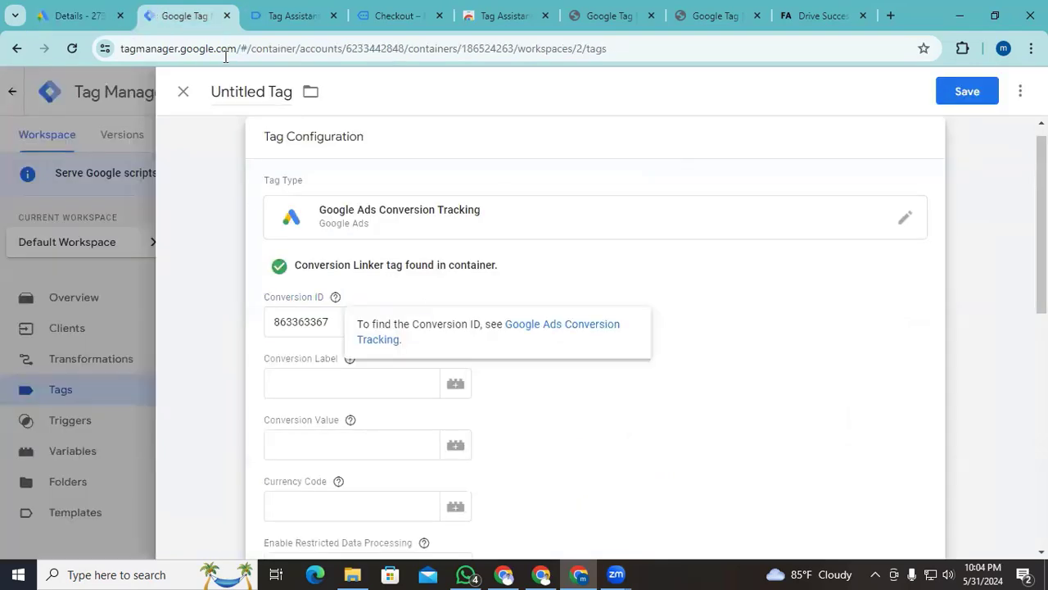
# - Copy the Begin Checkout conversion label from Google Ads into the tag's Conversion Label
pyautogui.click(54, 12)
pyautogui.moveTo(688, 423); pyautogui.dragTo(559, 421)
pyautogui.hotkey('ctrl', 'c')
pyautogui.click(161, 12)
pyautogui.click(337, 383)
pyautogui.hotkey('ctrl', 'v')
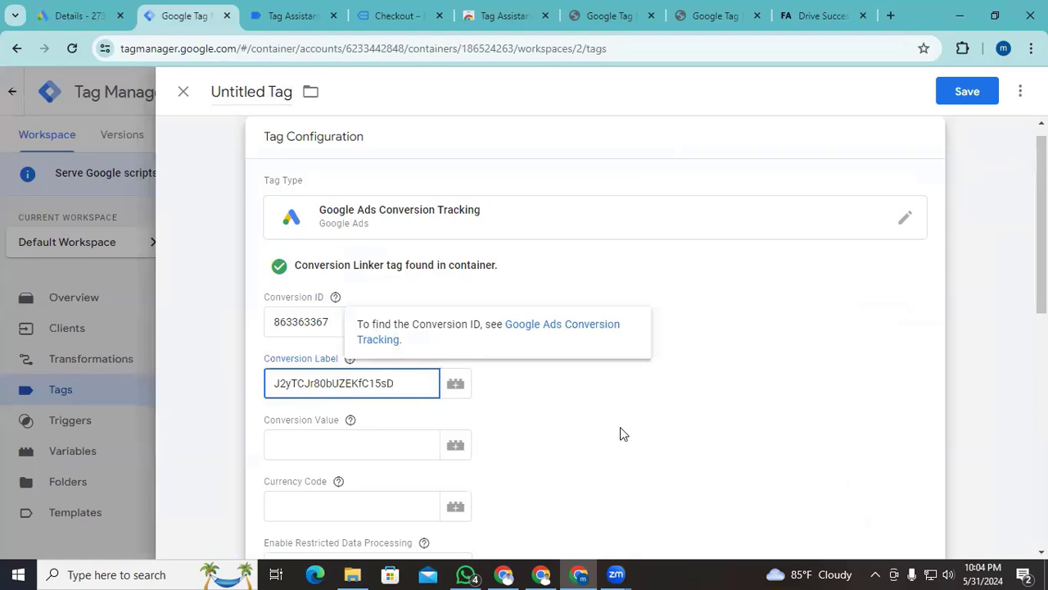
# - Create a new firing trigger of type Custom Event for the Begin Checkout conversion tag
pyautogui.scroll(-2, 526, 434)
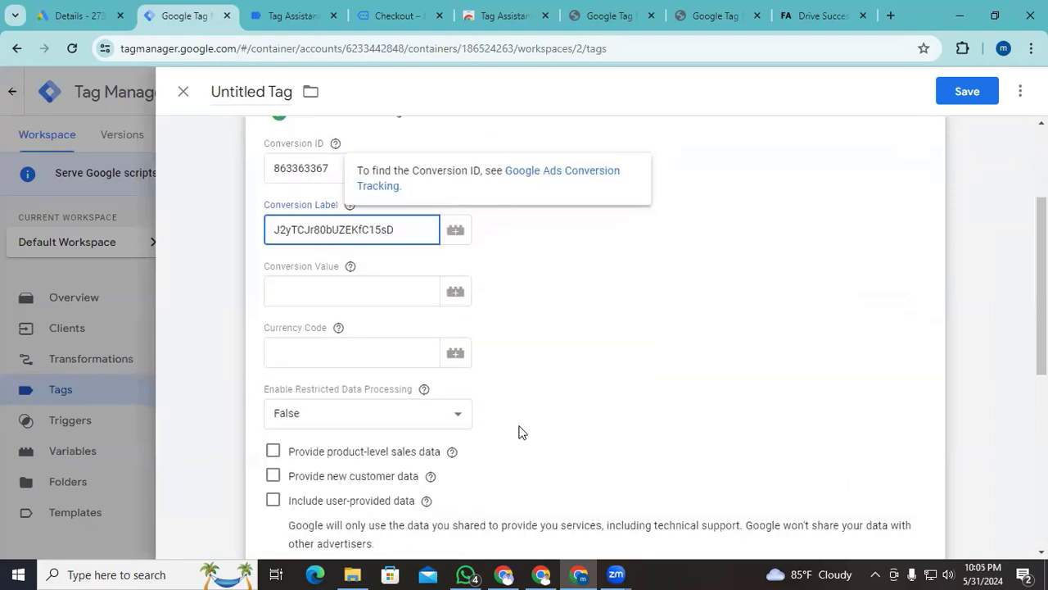
pyautogui.scroll(-2, 598, 377)
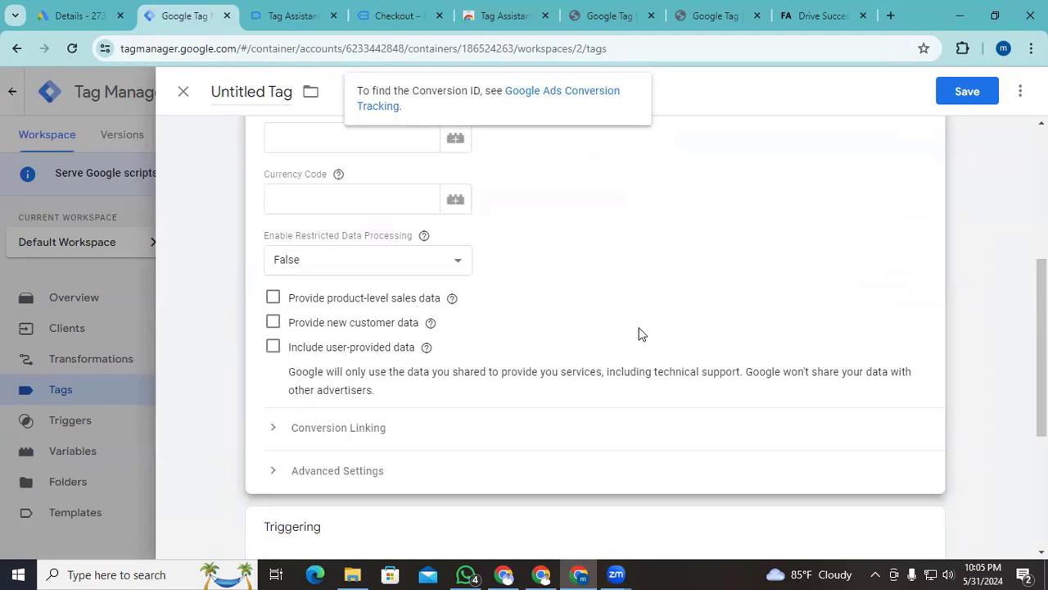
pyautogui.scroll(-2, 635, 327)
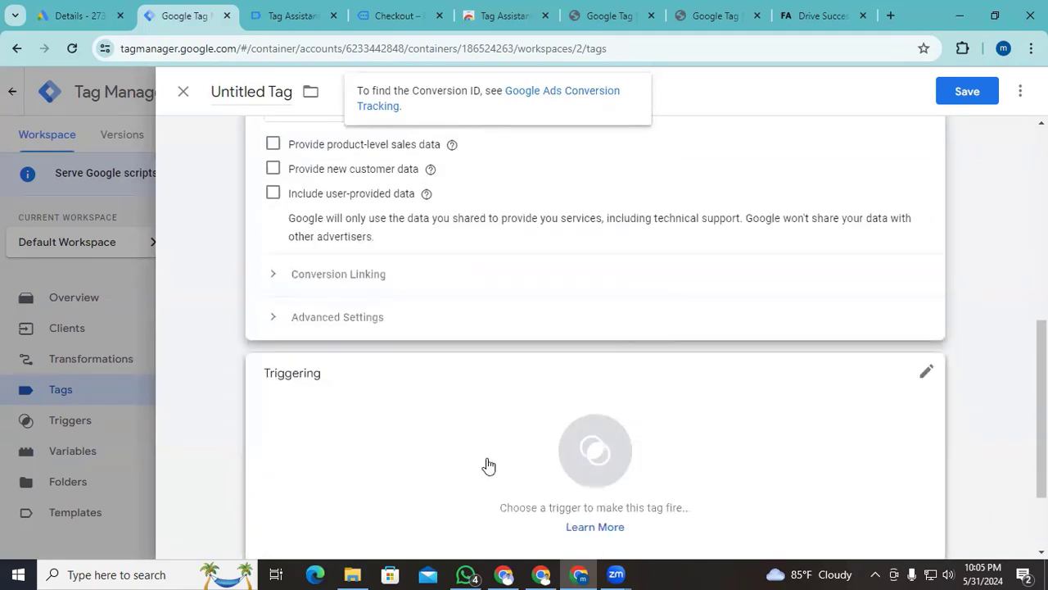
pyautogui.click(581, 461)
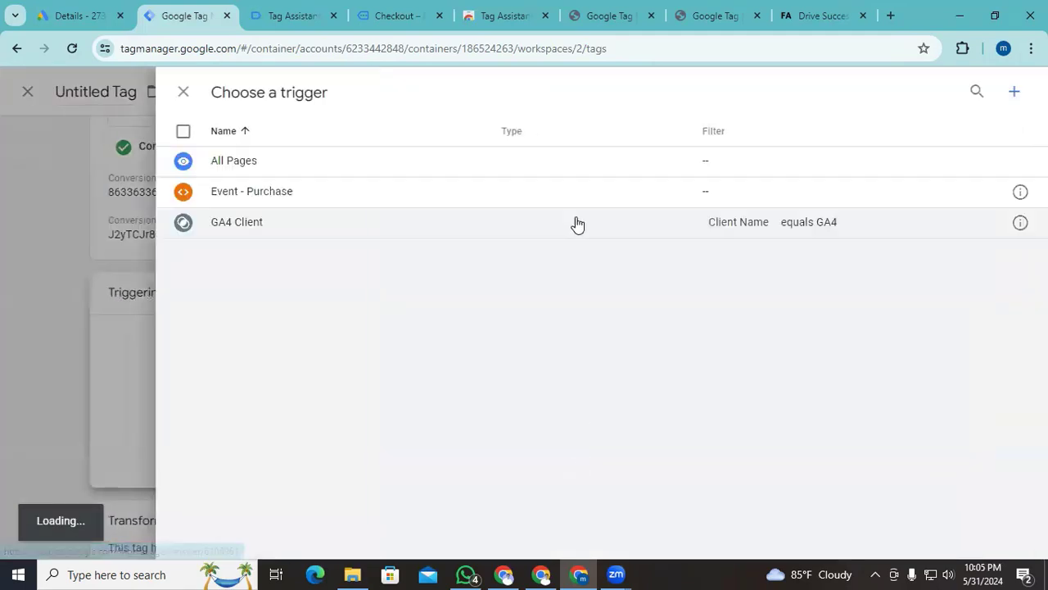
pyautogui.click(1014, 91)
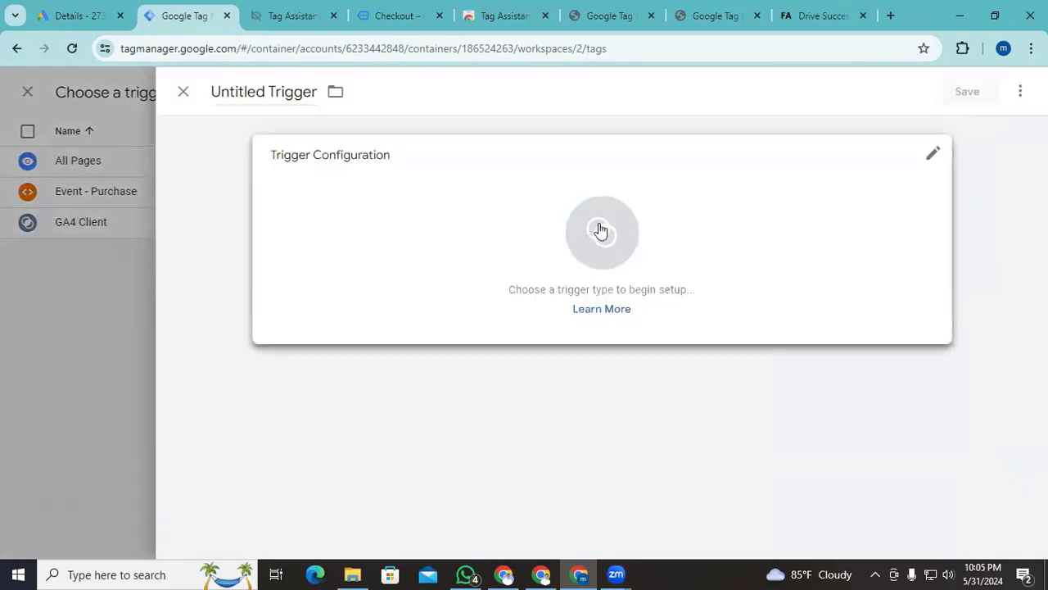
pyautogui.click(599, 231)
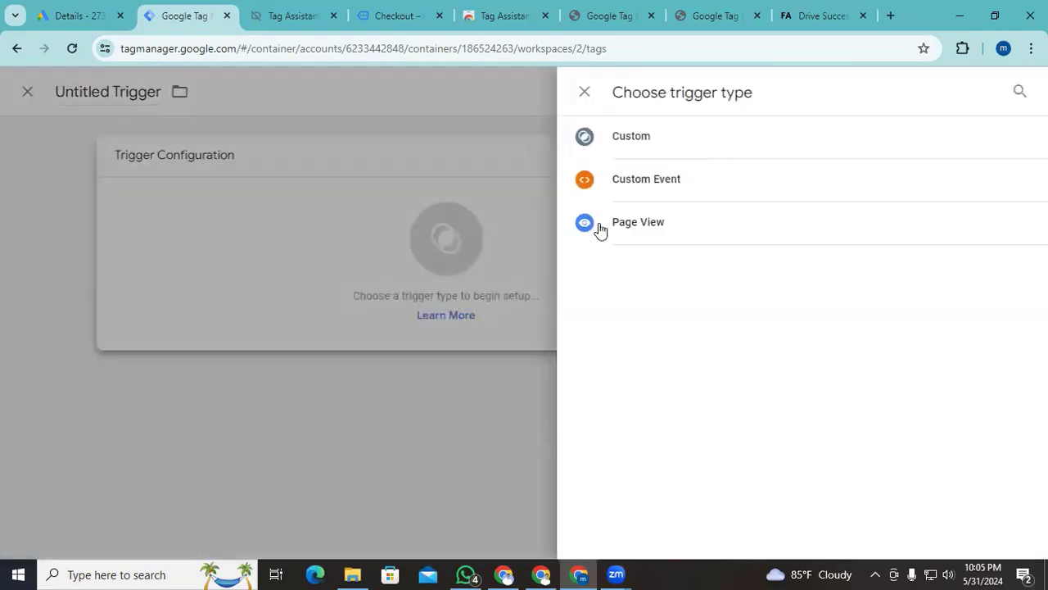
pyautogui.click(646, 176)
# - Set the trigger's event name to begin_checkout, name the trigger "Event - begin Checkout" and save it
pyautogui.click(365, 311)
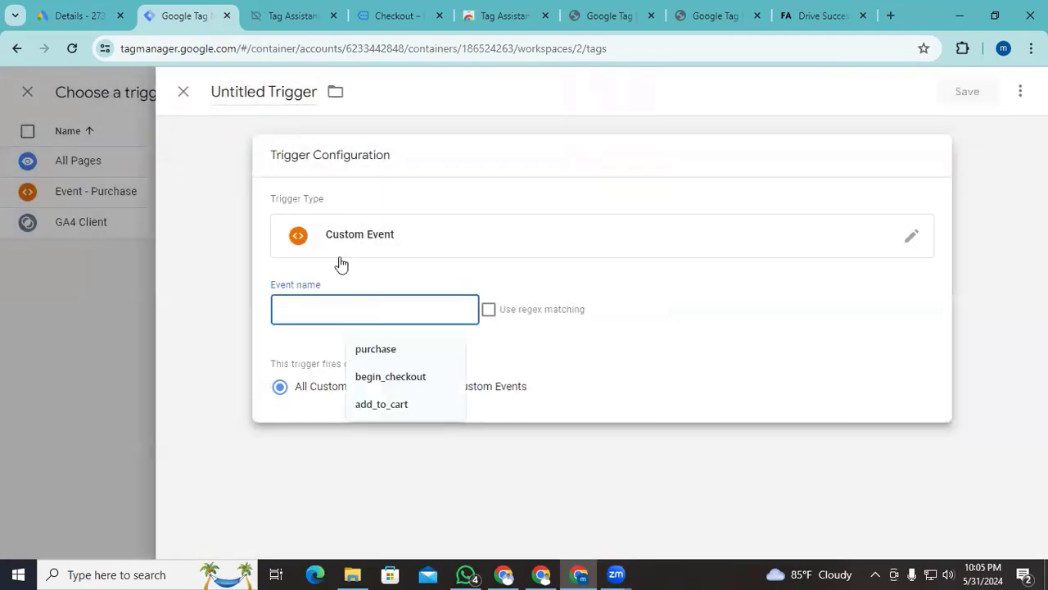
pyautogui.hotkey('ctrl', 'v')
pyautogui.click(267, 93)
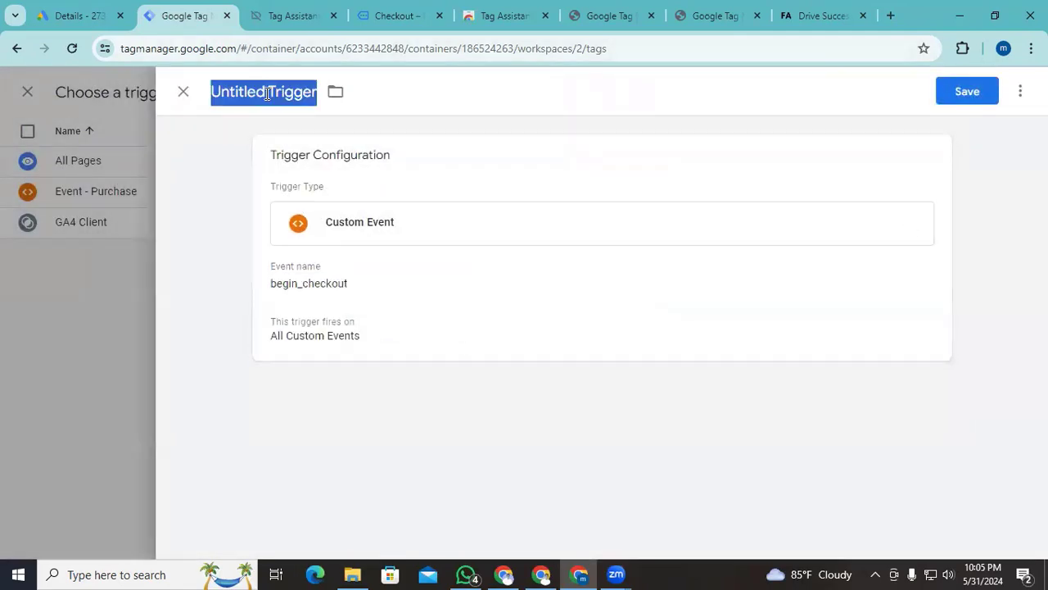
pyautogui.write('Event')
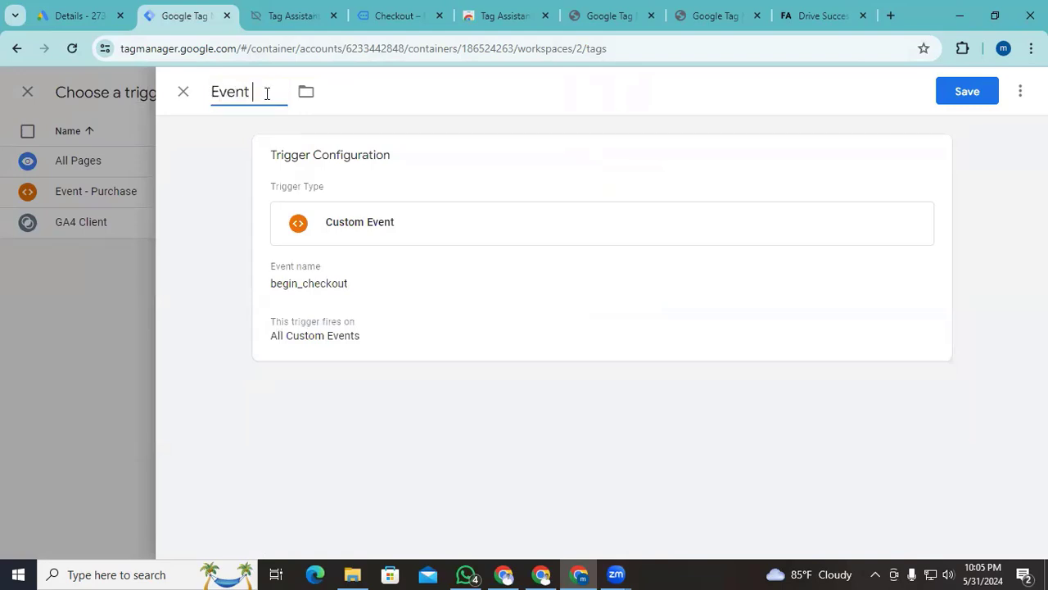
pyautogui.write(' - begin Checkout')
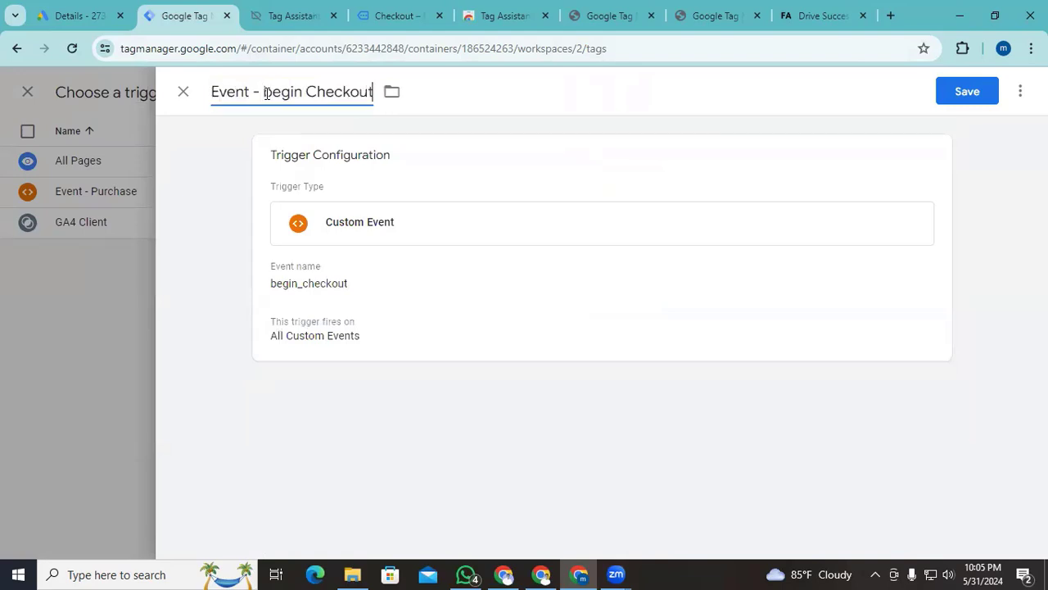
pyautogui.click(942, 91)
# - Name the tag "Google Ads conversion tacking - Begin Checkout - Server" and save it
pyautogui.click(261, 90)
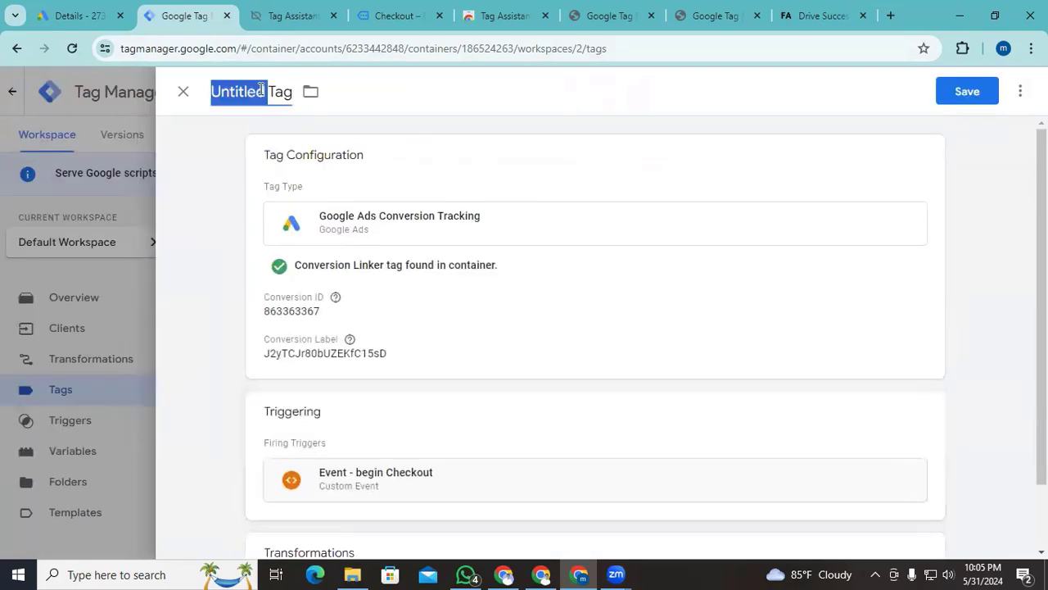
pyautogui.press('BackSpace')
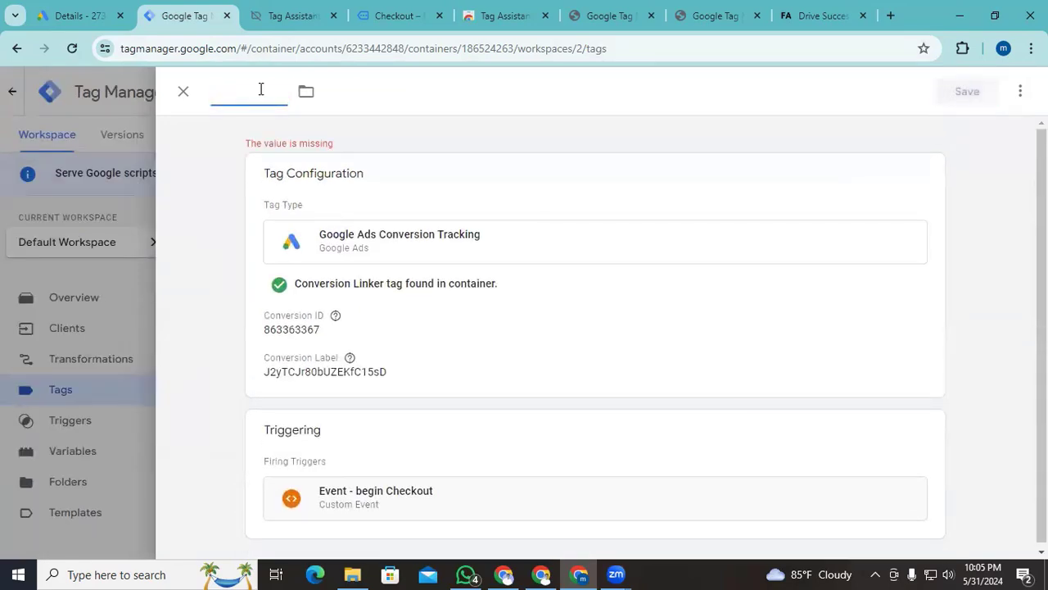
pyautogui.write('Google Ads ')
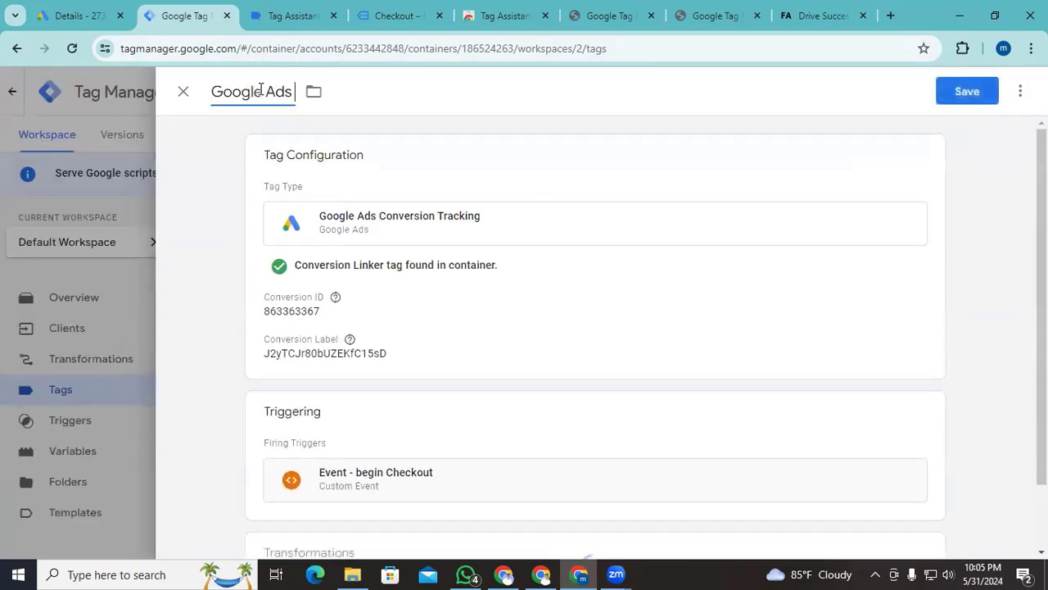
pyautogui.write('conversion tag')
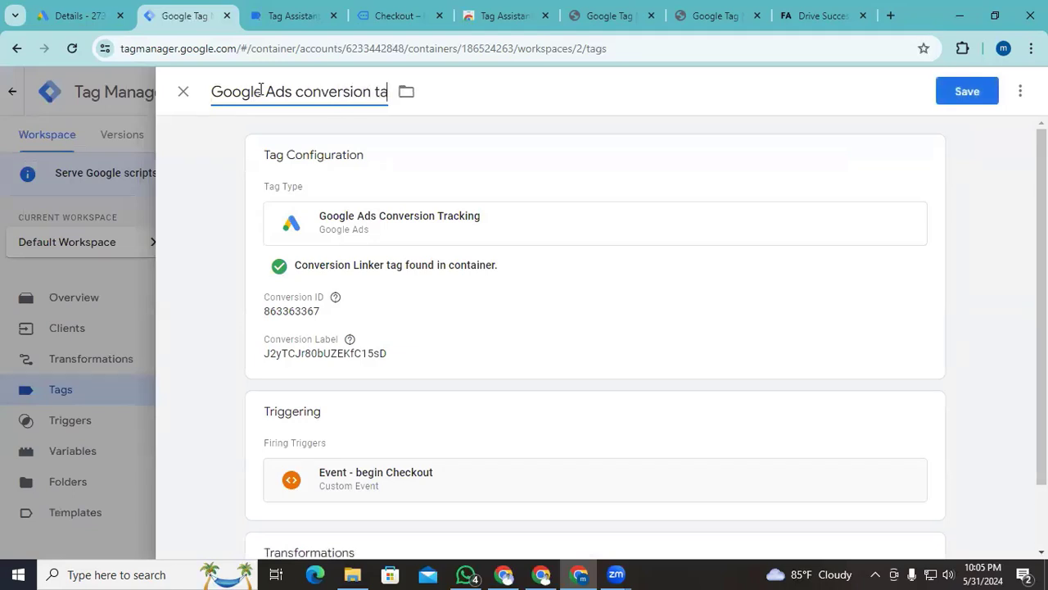
pyautogui.press('BackSpace')
pyautogui.write('cking')
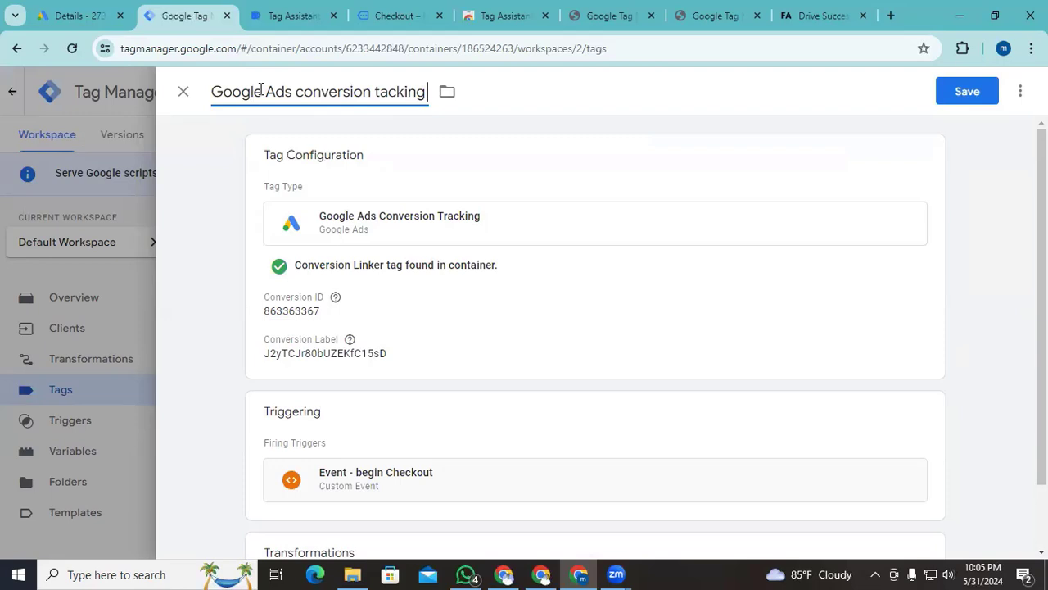
pyautogui.write(' - Begin C h')
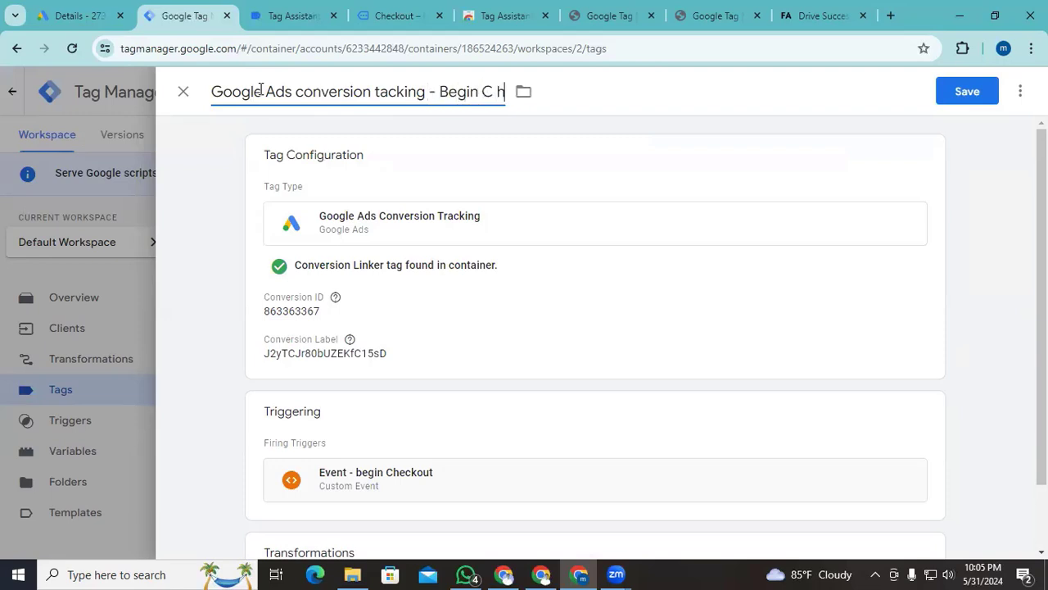
pyautogui.write('e')
pyautogui.press('BackSpace')
pyautogui.press('BackSpace')
pyautogui.press('BackSpace')
pyautogui.write('heck')
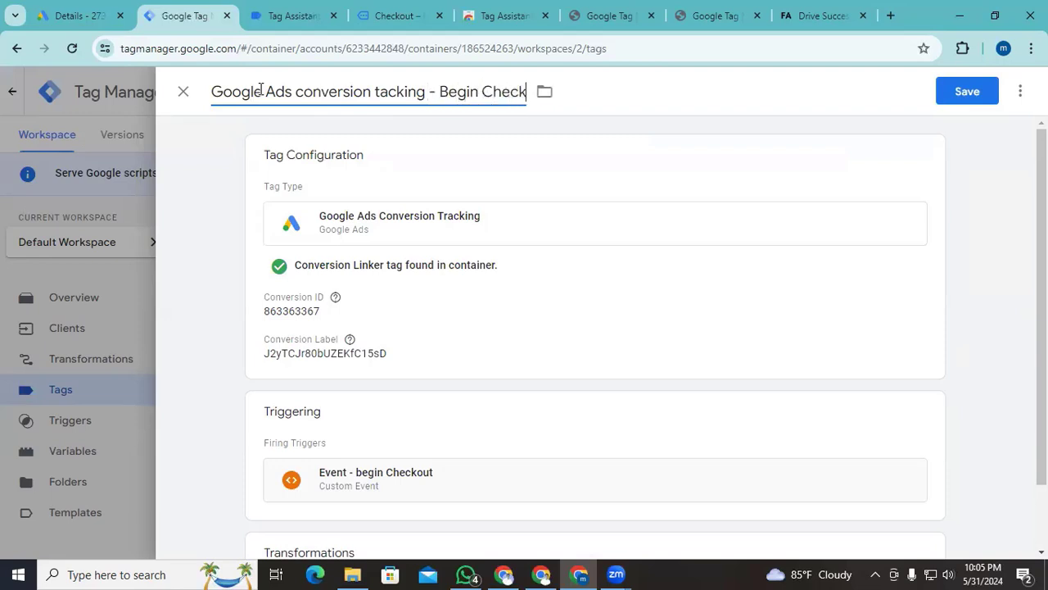
pyautogui.write('out - Server')
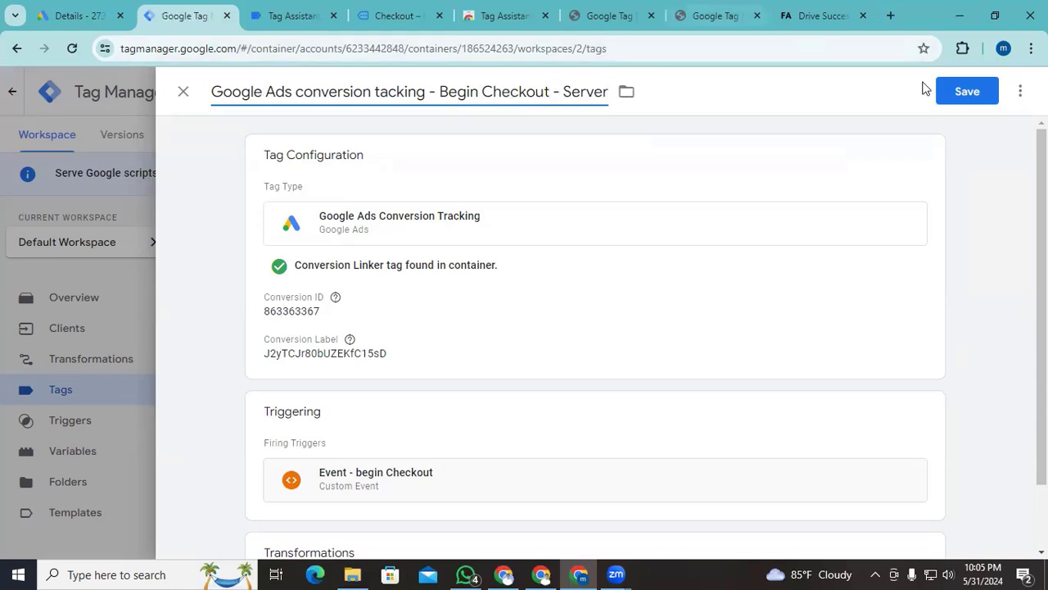
pyautogui.click(968, 97)
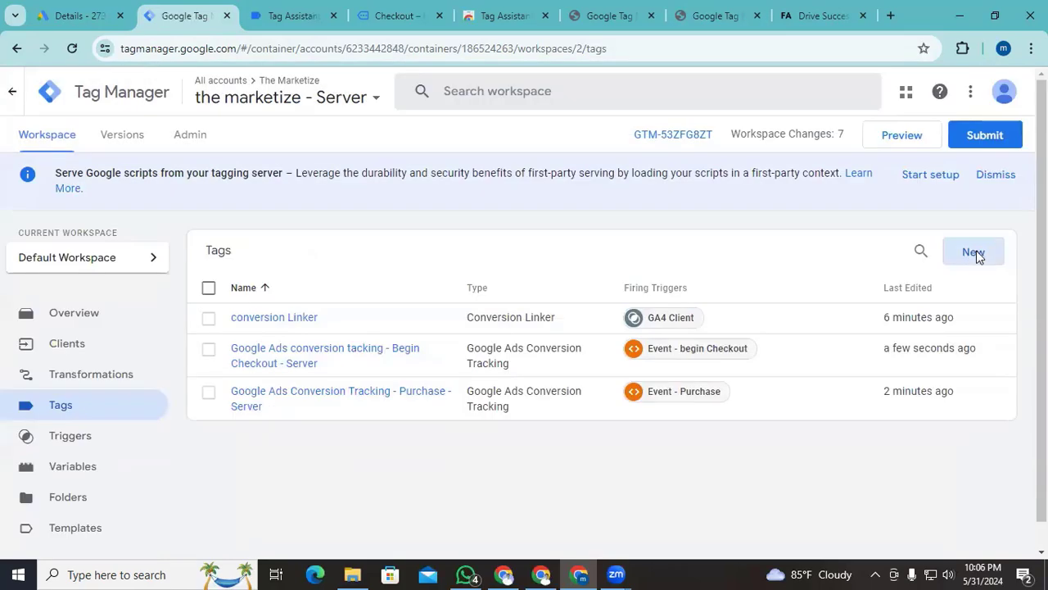
# - Create another new tag of type Google Ads Conversion Tracking in the server container
pyautogui.click(972, 250)
pyautogui.click(597, 226)
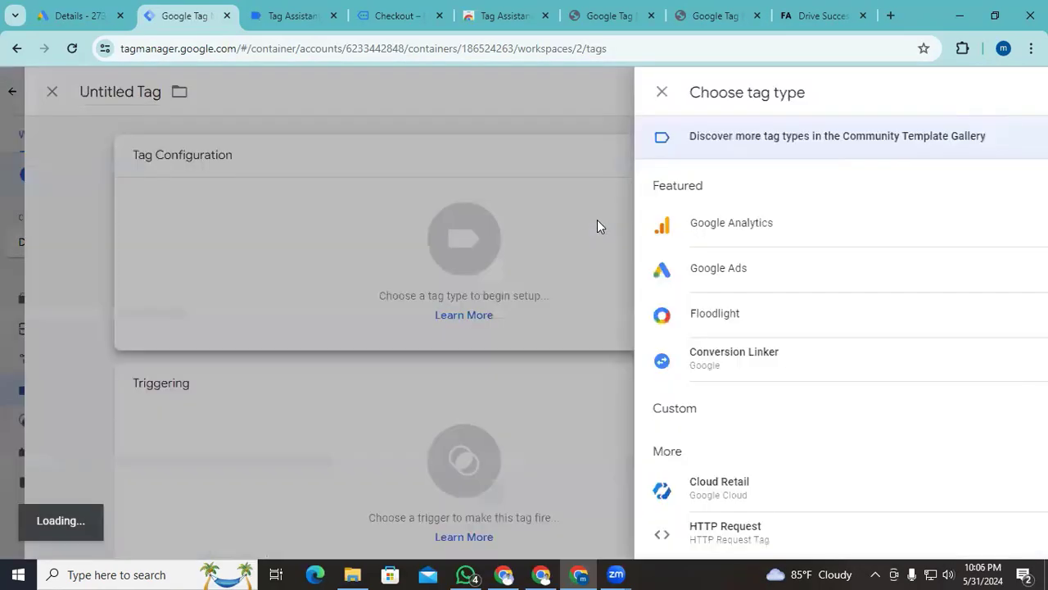
pyautogui.click(870, 267)
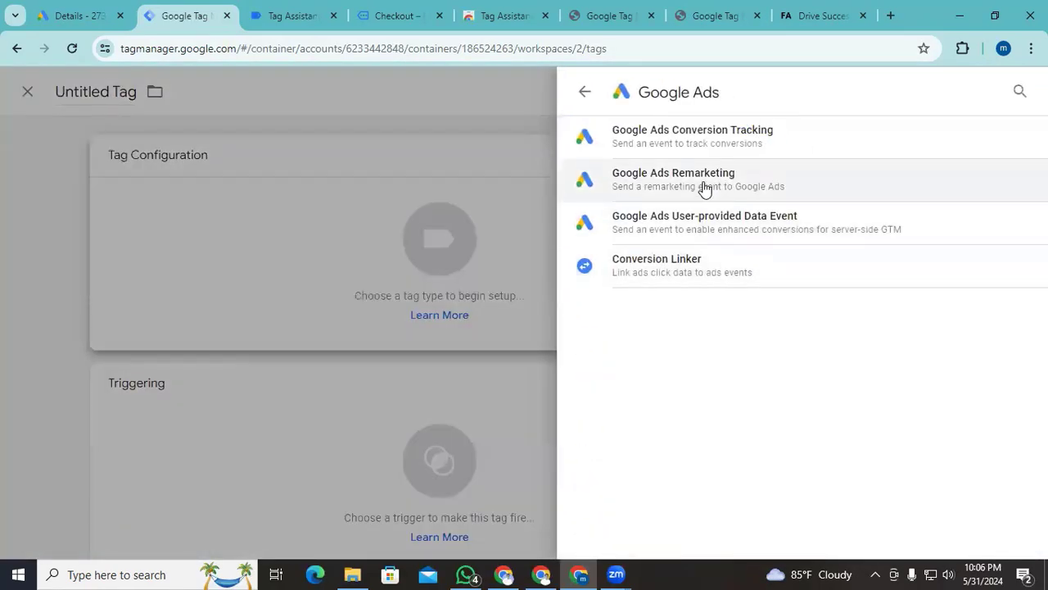
pyautogui.click(707, 138)
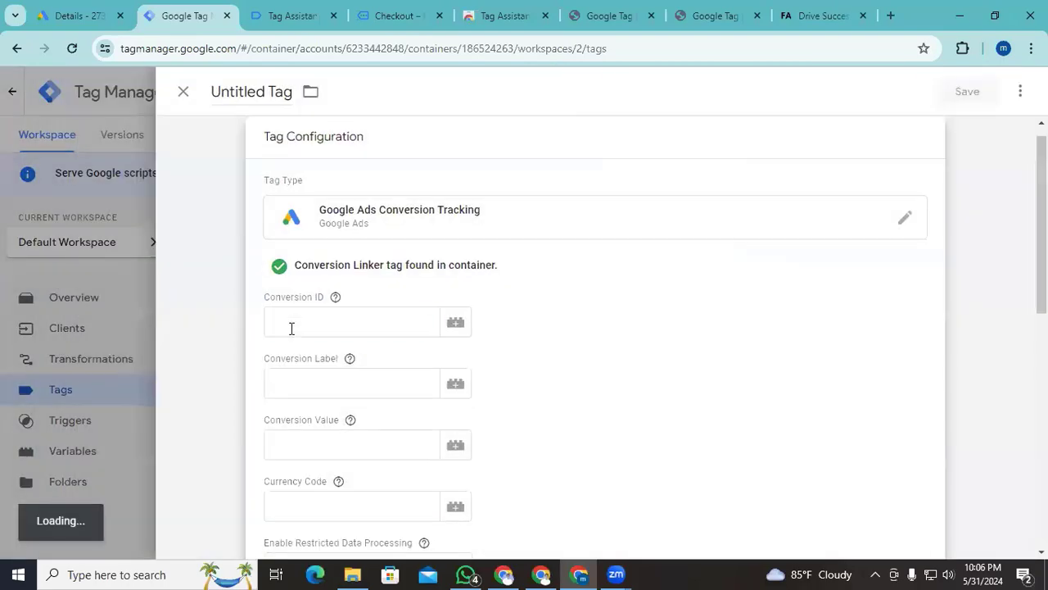
pyautogui.click(292, 326)
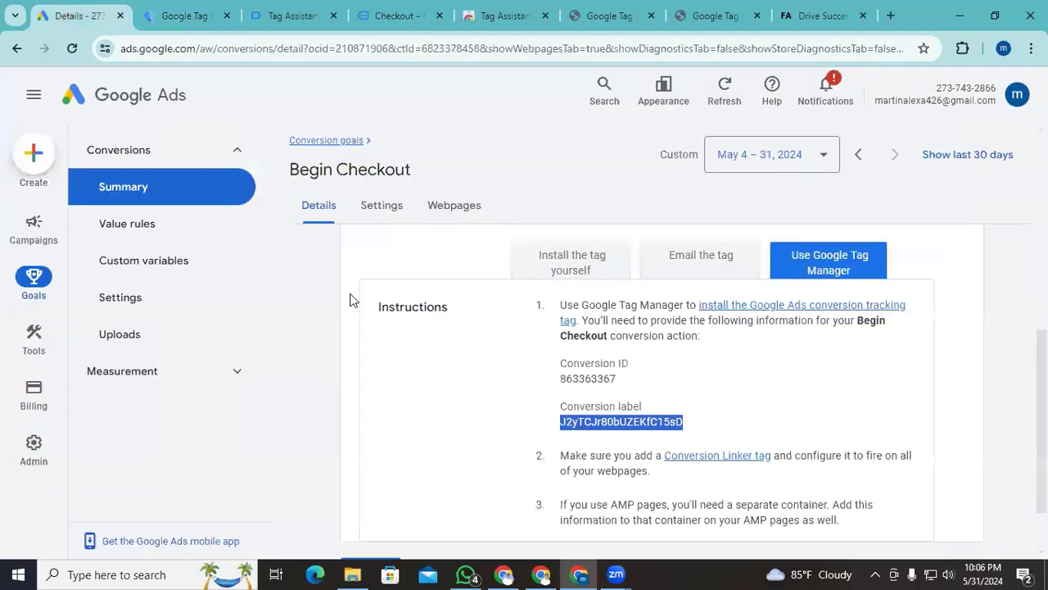
# - Switch to Google Ads and open the Google Tag Manager setup instructions for the Add to Cart conversion action
pyautogui.click(74, 15)
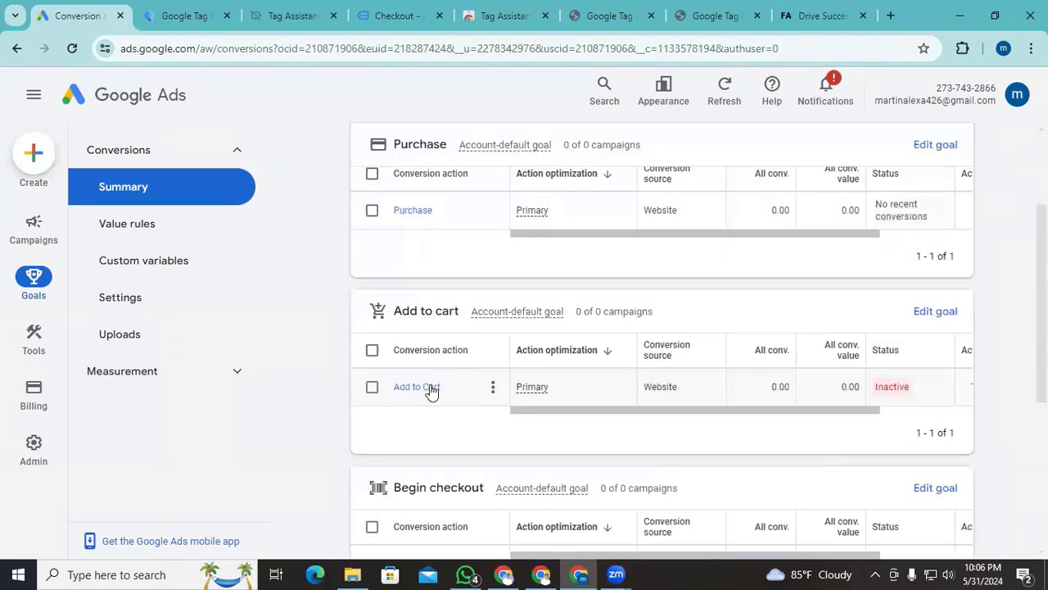
pyautogui.click(432, 390)
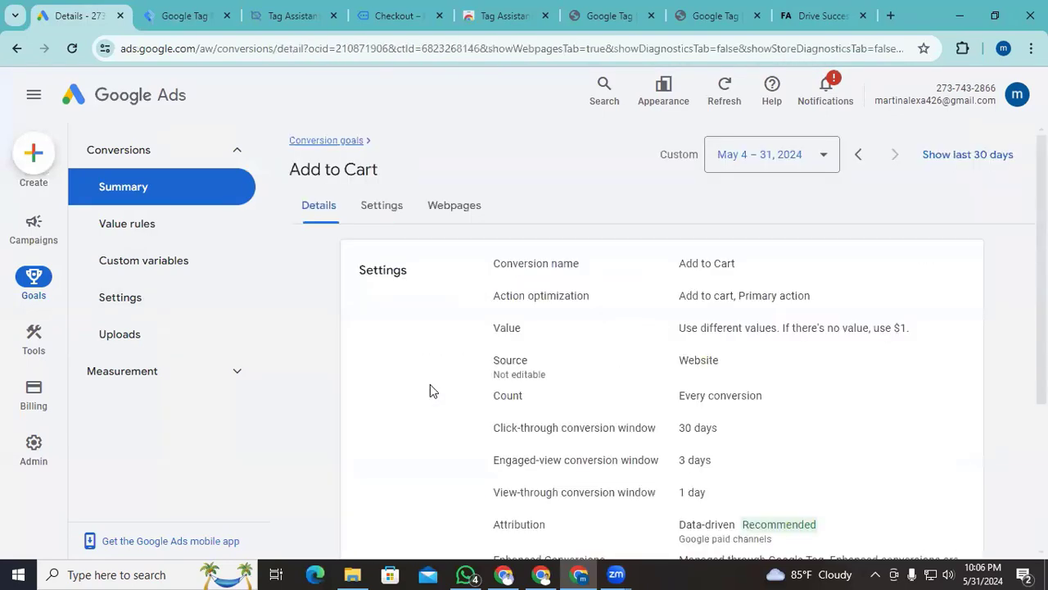
pyautogui.scroll(-3, 471, 399)
pyautogui.click(954, 450)
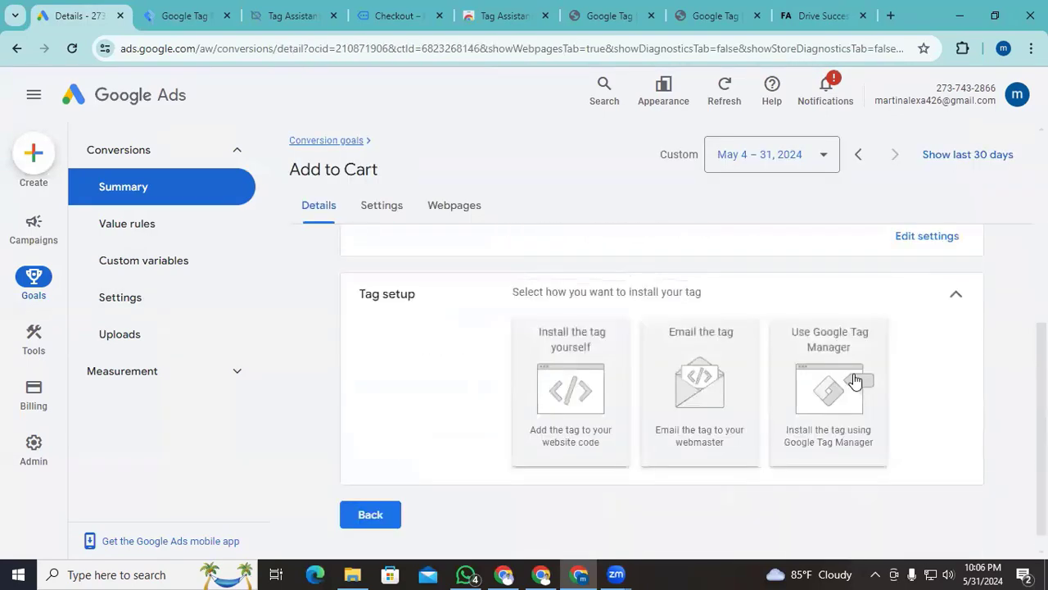
pyautogui.click(854, 381)
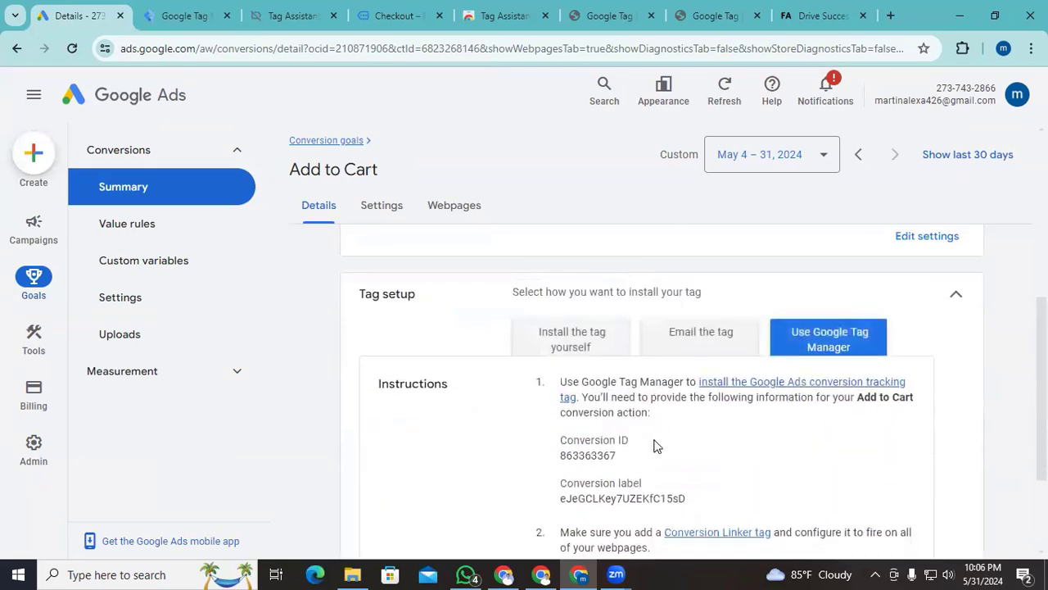
# - Copy the Add to Cart conversion ID from Google Ads into the new tag's Conversion ID
pyautogui.doubleClick(603, 454)
pyautogui.hotkey('ctrl', 'c')
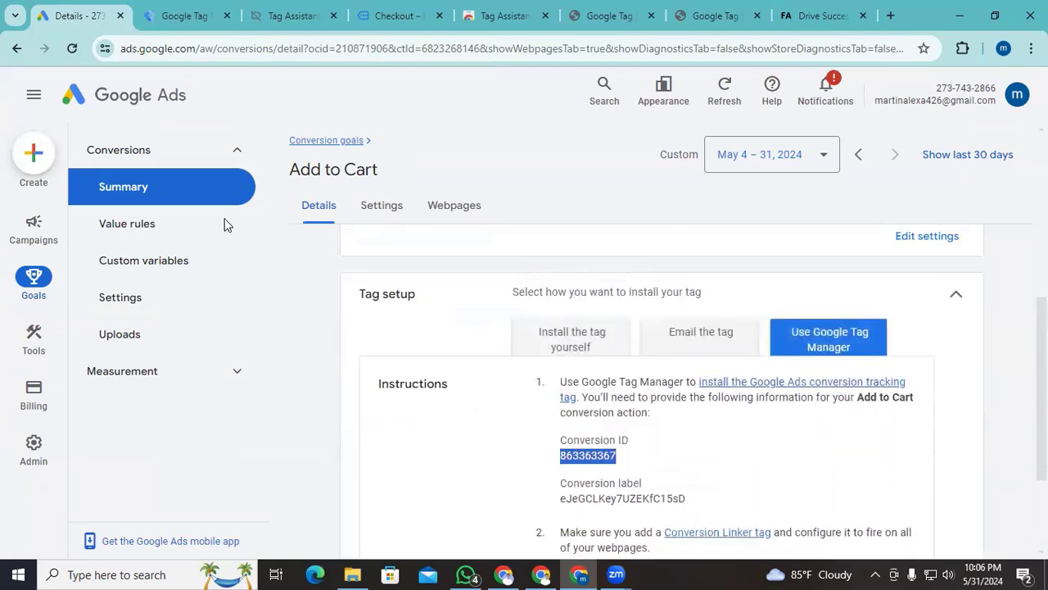
pyautogui.click(184, 15)
pyautogui.hotkey('ctrl', 'v')
# - Copy the Add to Cart conversion label from Google Ads into the tag's Conversion Label
pyautogui.click(59, 10)
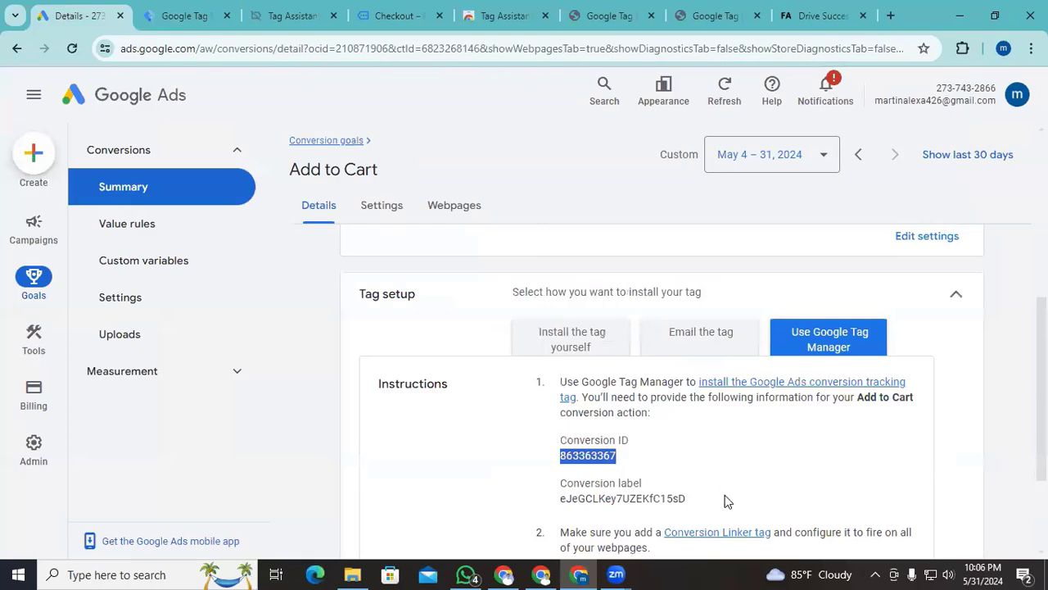
pyautogui.moveTo(694, 501); pyautogui.dragTo(562, 501)
pyautogui.hotkey('ctrl', 'c')
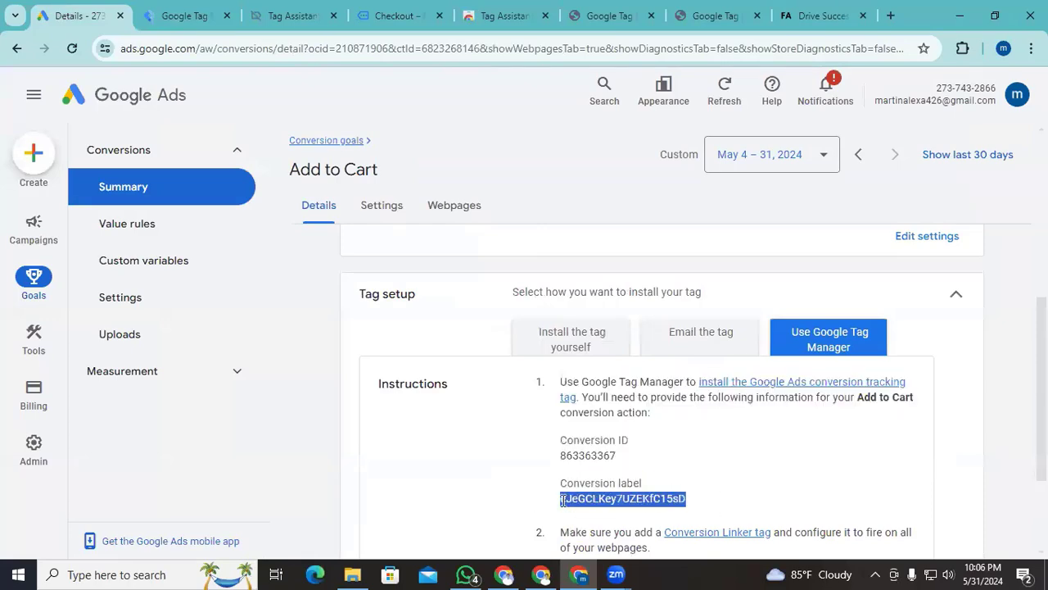
pyautogui.click(149, 9)
pyautogui.click(347, 380)
pyautogui.hotkey('ctrl', 'v')
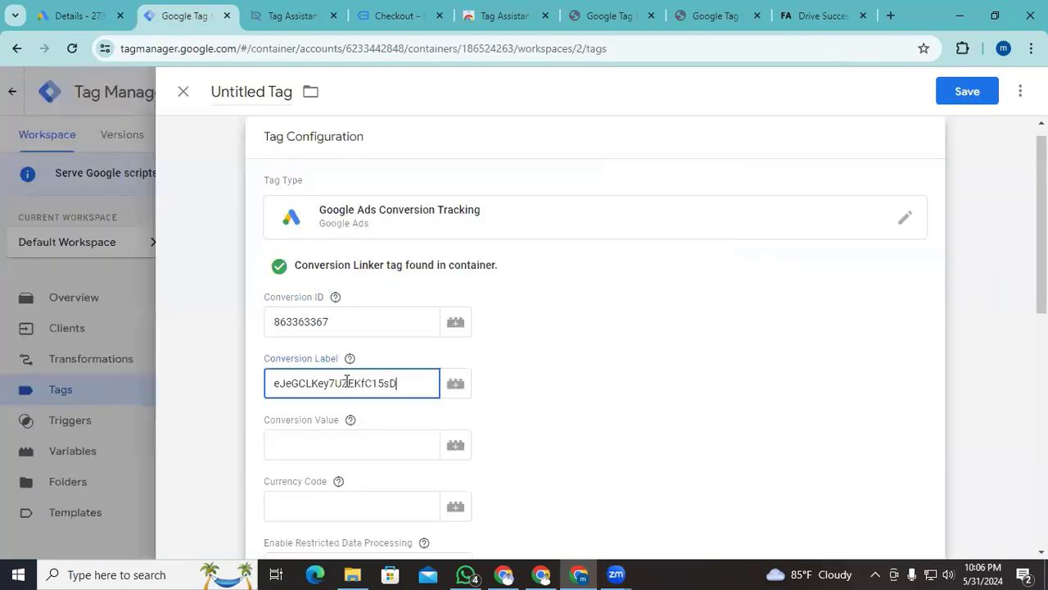
# - Create a new firing trigger of type Custom Event for the Add to Cart conversion tag
pyautogui.scroll(-3, 346, 381)
pyautogui.scroll(-4, 609, 451)
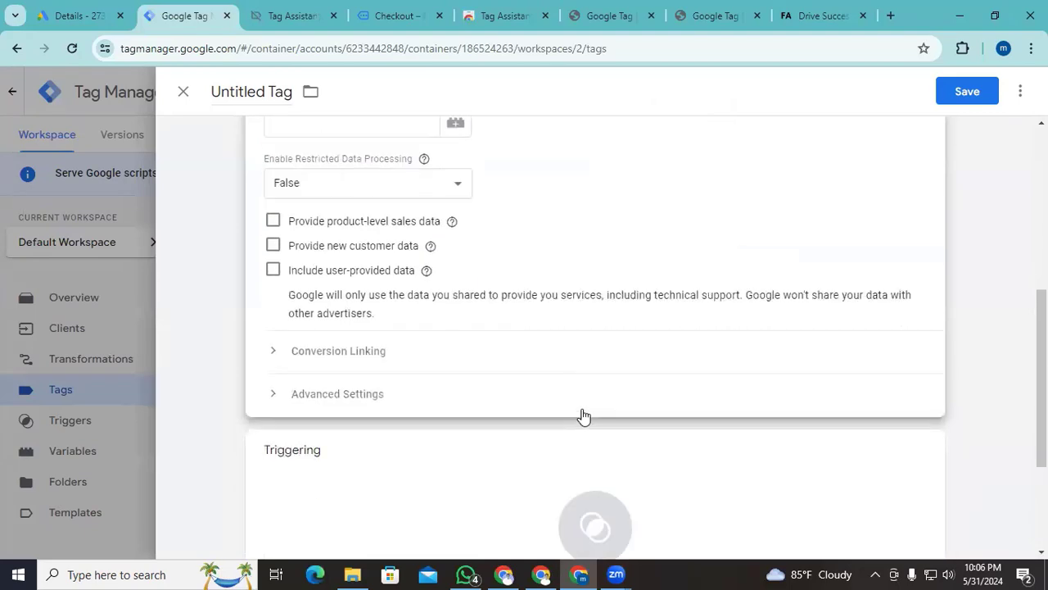
pyautogui.click(591, 393)
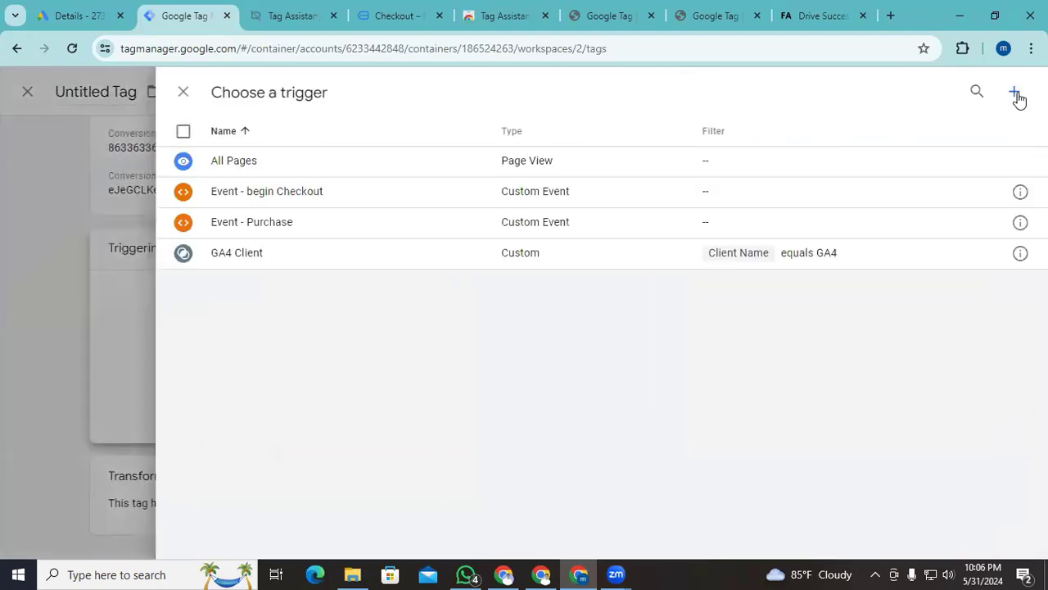
pyautogui.click(1013, 92)
pyautogui.click(598, 253)
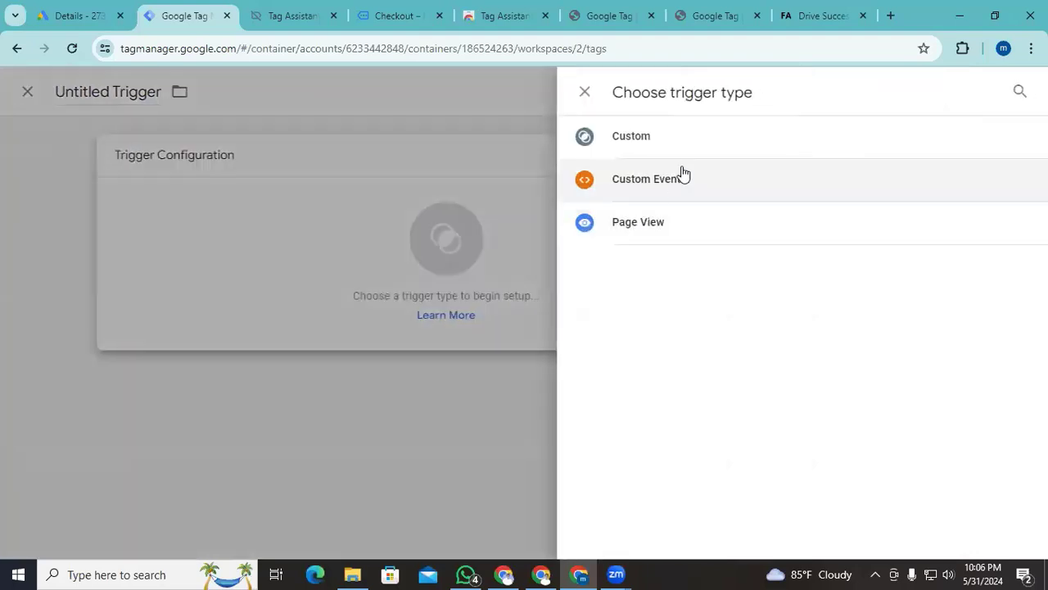
pyautogui.click(674, 184)
# - Set the trigger's event name to add_to_cart, name the trigger "event - Add to cart" and save it
pyautogui.click(366, 308)
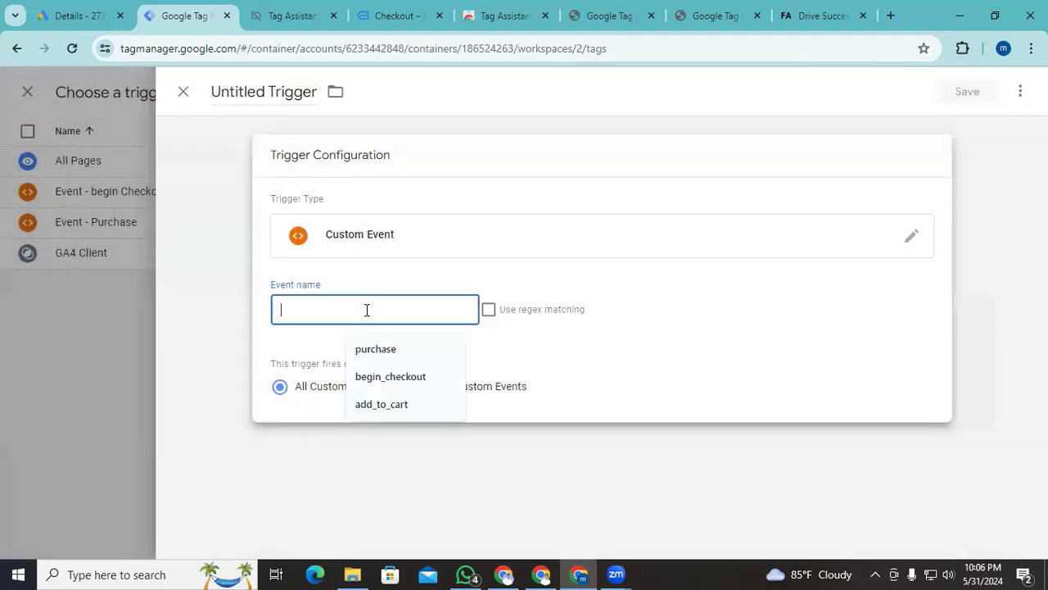
pyautogui.click(363, 402)
pyautogui.click(260, 93)
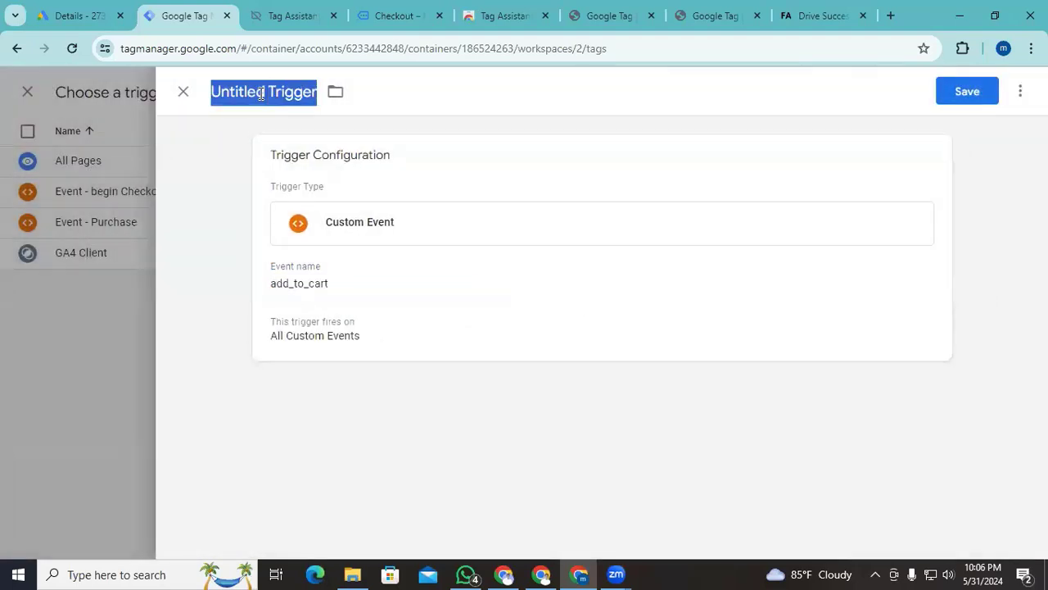
pyautogui.write('event - A')
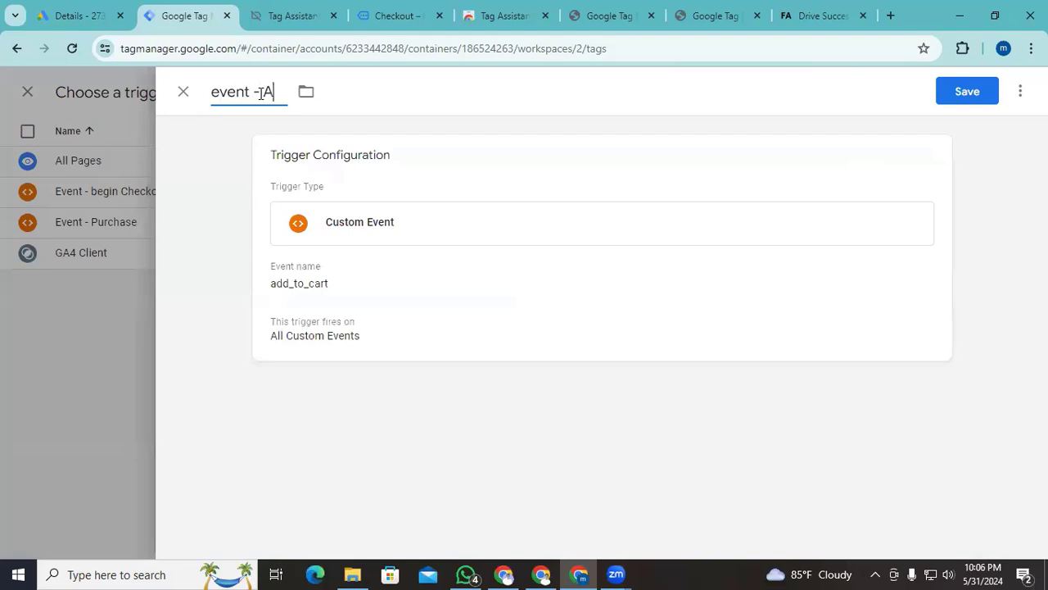
pyautogui.write('dd to c')
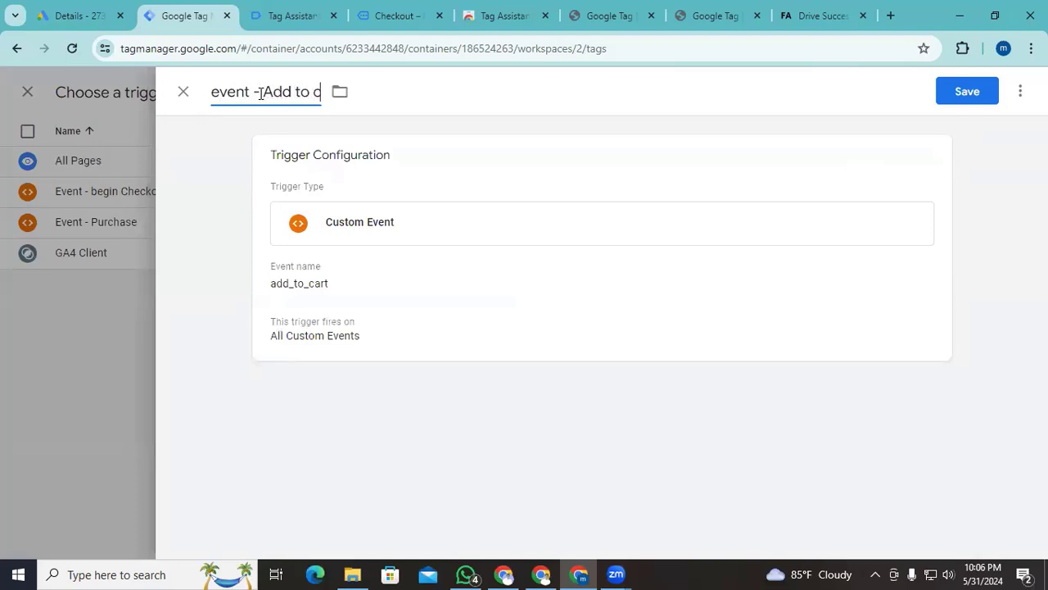
pyautogui.write('art')
pyautogui.click(968, 92)
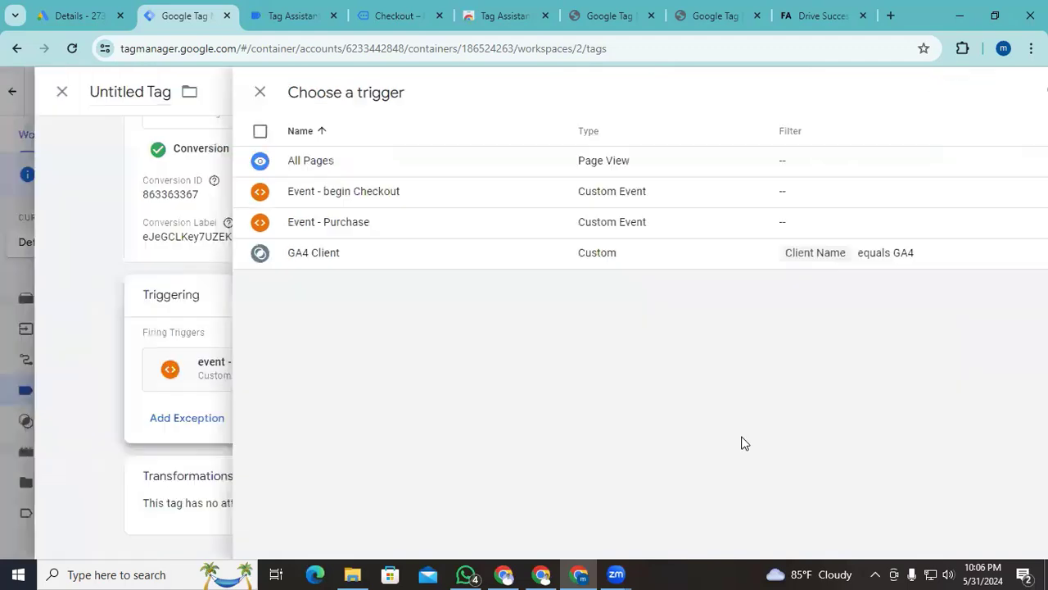
# - Name the new tag "Google Ads Conversion Tracking - Add to cart - Server"
pyautogui.tripleClick(269, 90)
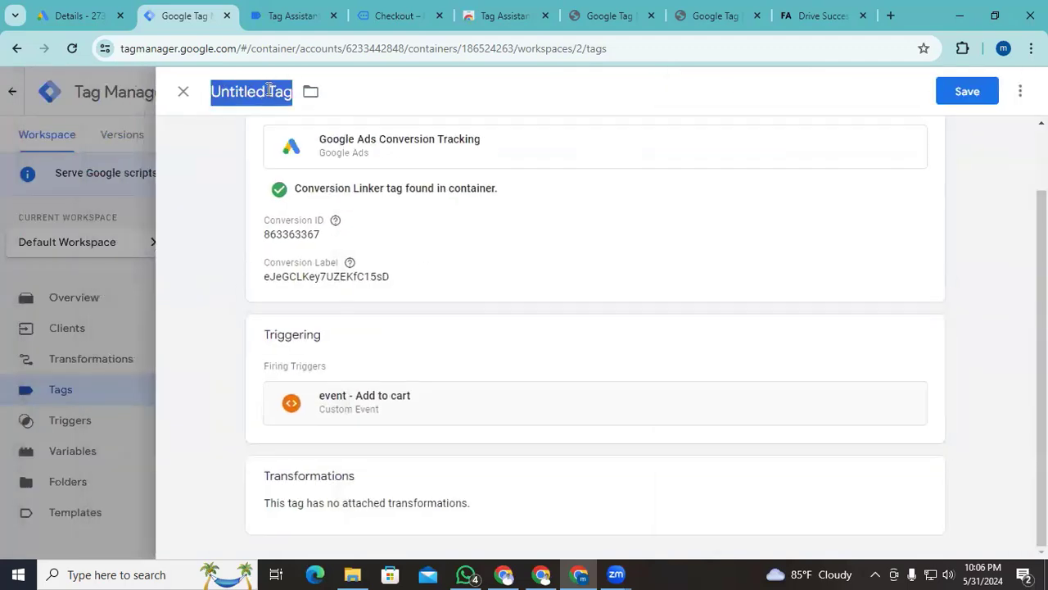
pyautogui.write('Google Ads')
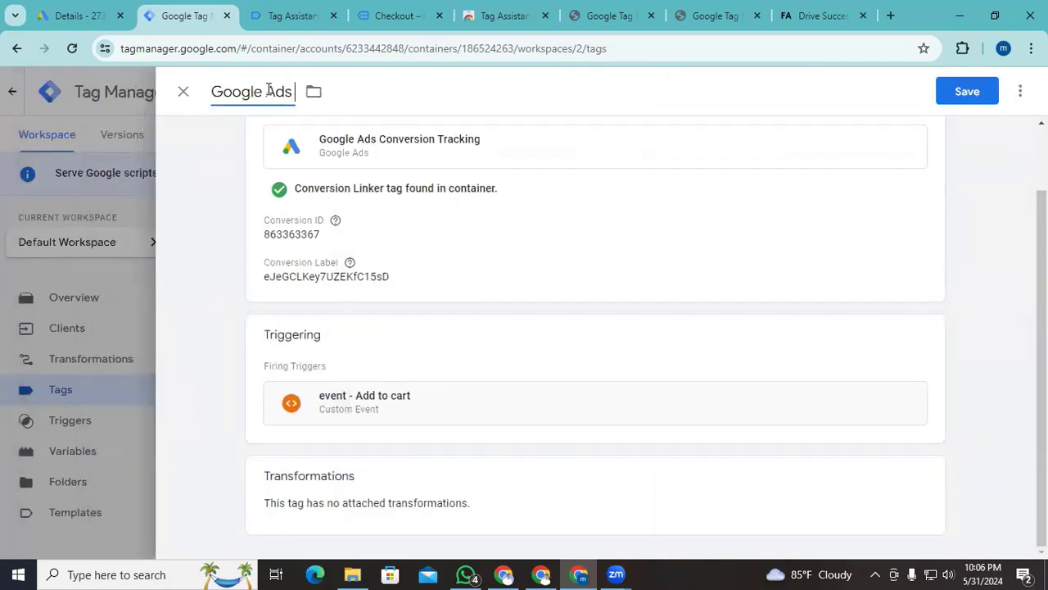
pyautogui.write(' Conversion T')
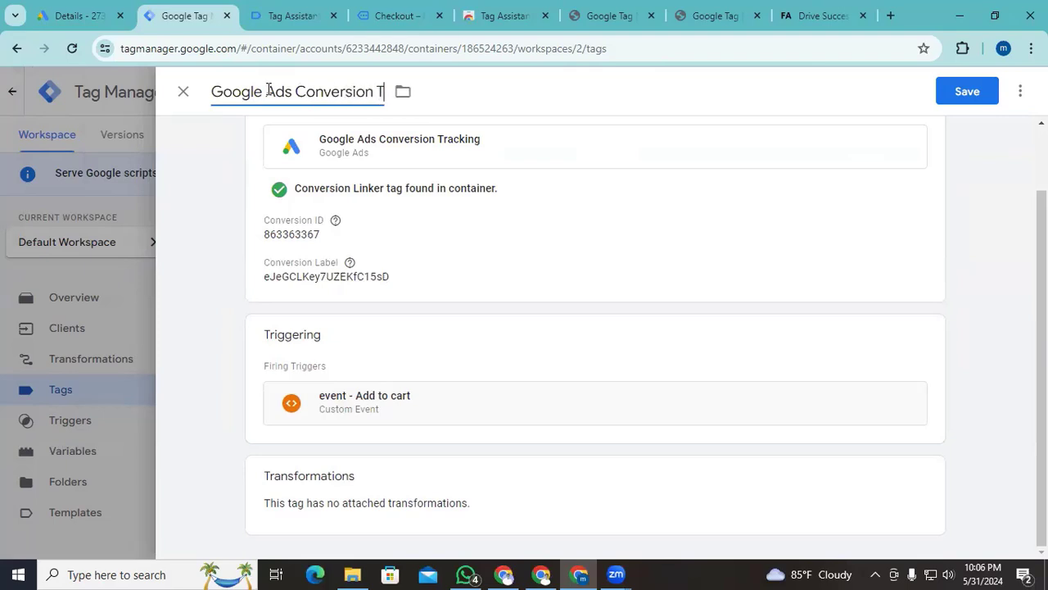
pyautogui.write('racking - A')
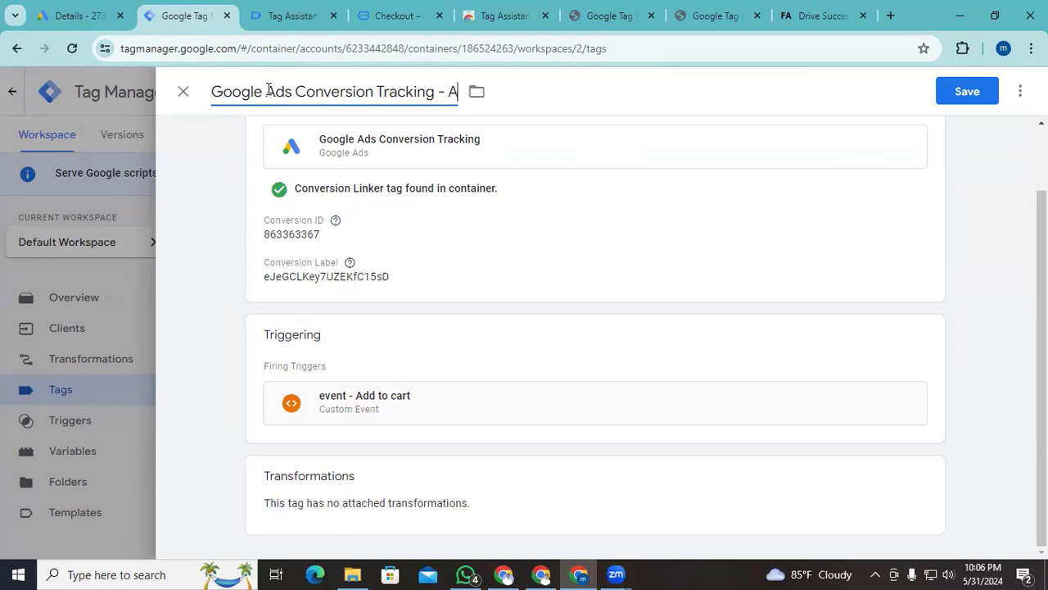
pyautogui.write('dd to cart')
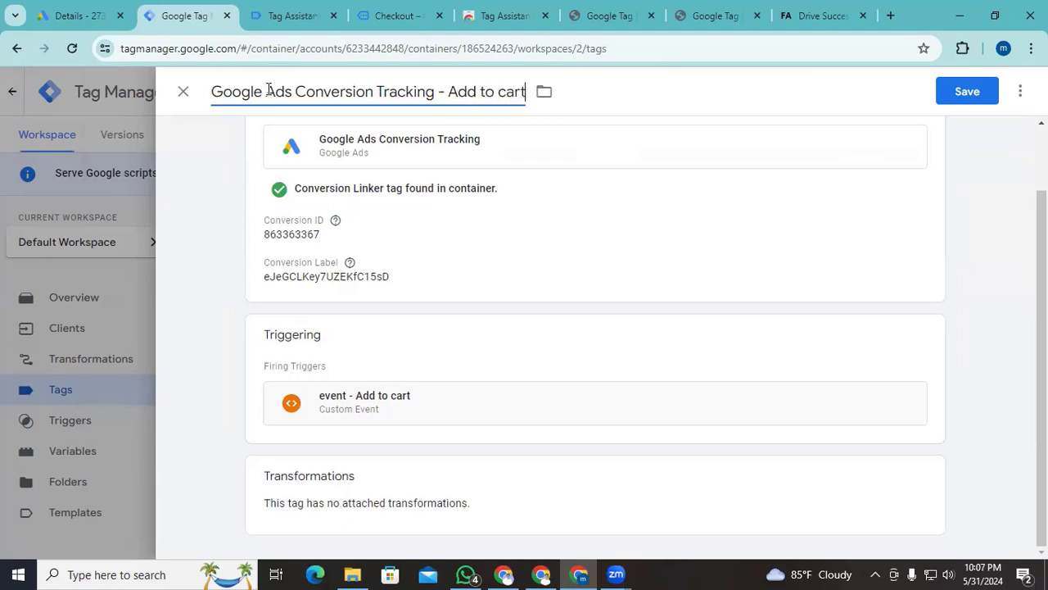
pyautogui.write(' - Server')
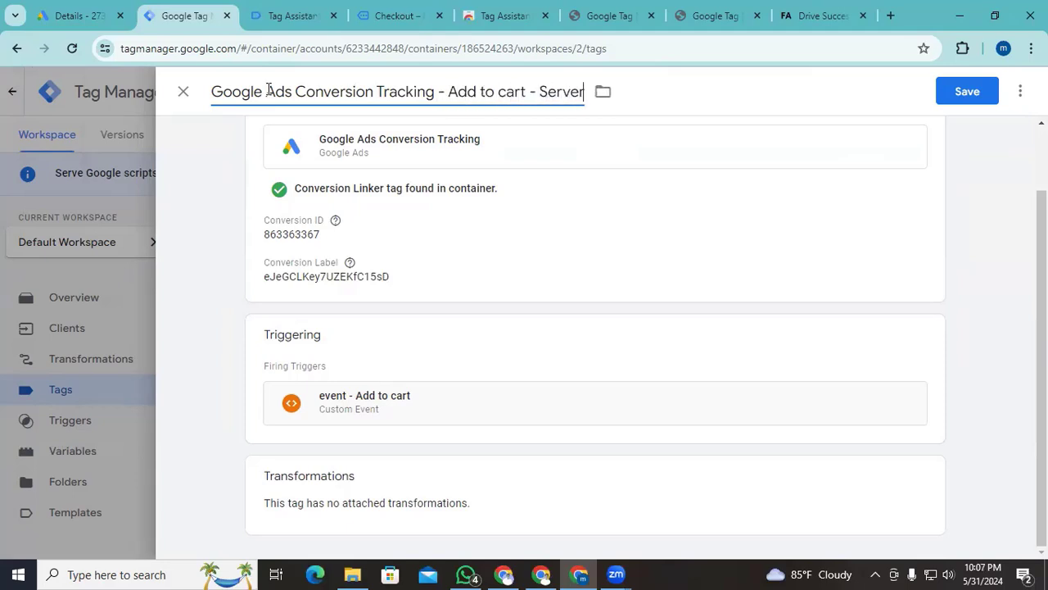
# - Save the Add to cart server tag and publish the server container's changes as a new version without a name or description
pyautogui.click(981, 93)
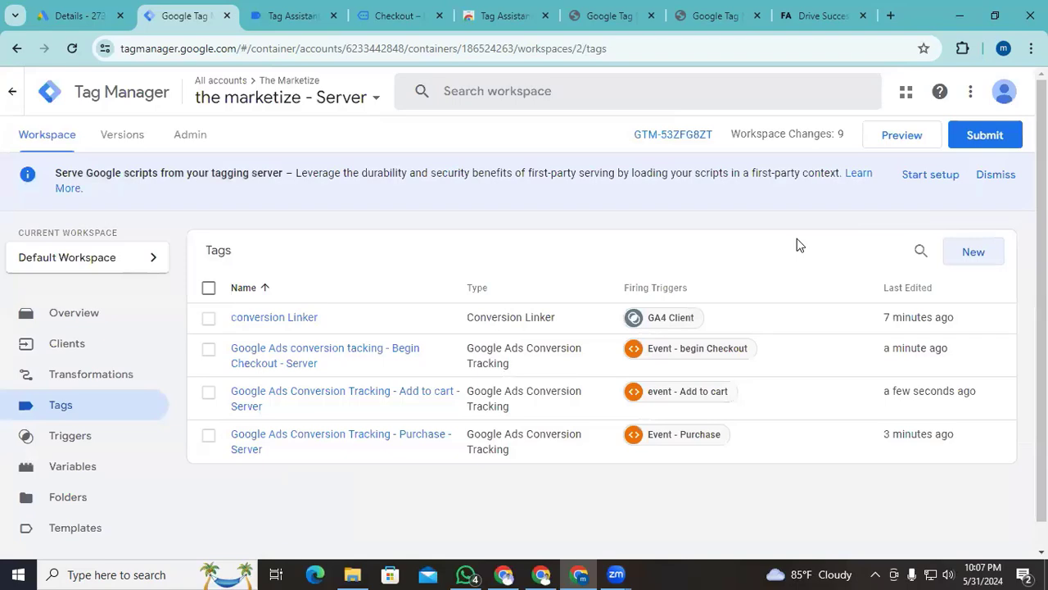
pyautogui.click(983, 136)
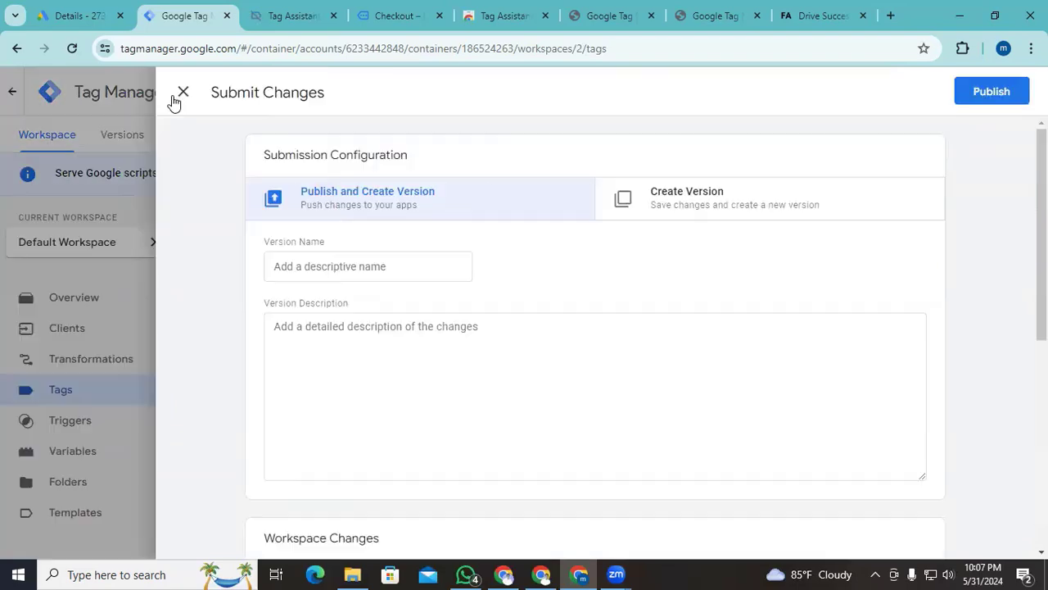
pyautogui.click(180, 94)
pyautogui.click(979, 135)
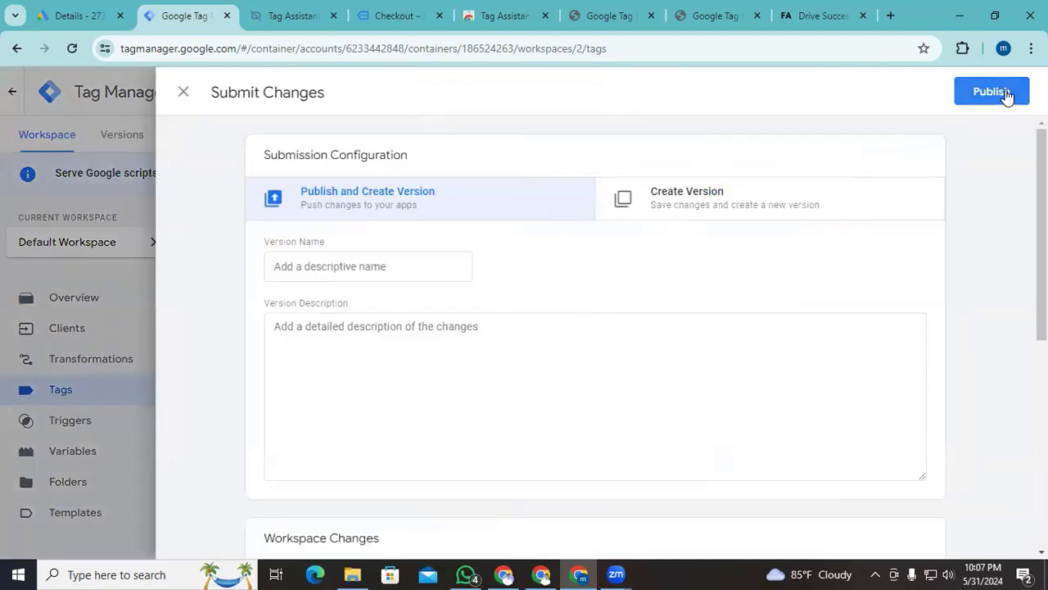
pyautogui.click(1006, 93)
pyautogui.click(733, 526)
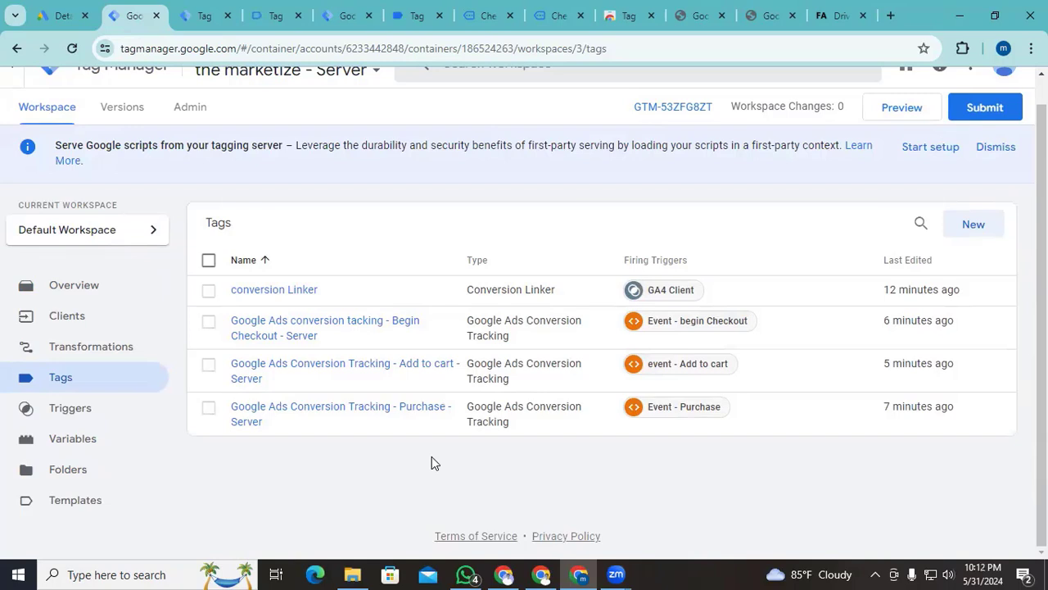
pyautogui.click(342, 15)
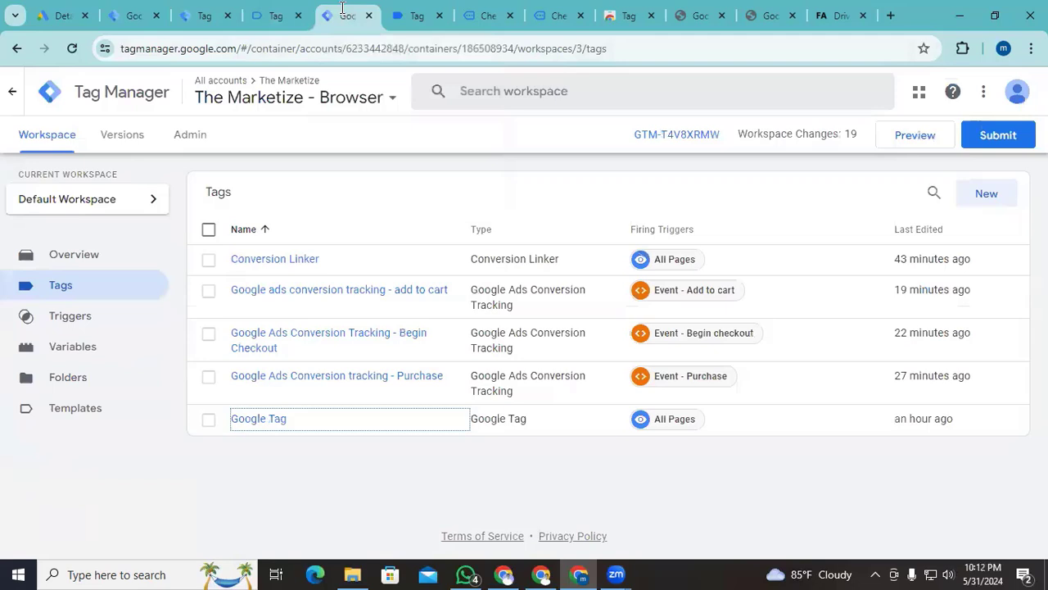
pyautogui.click(264, 420)
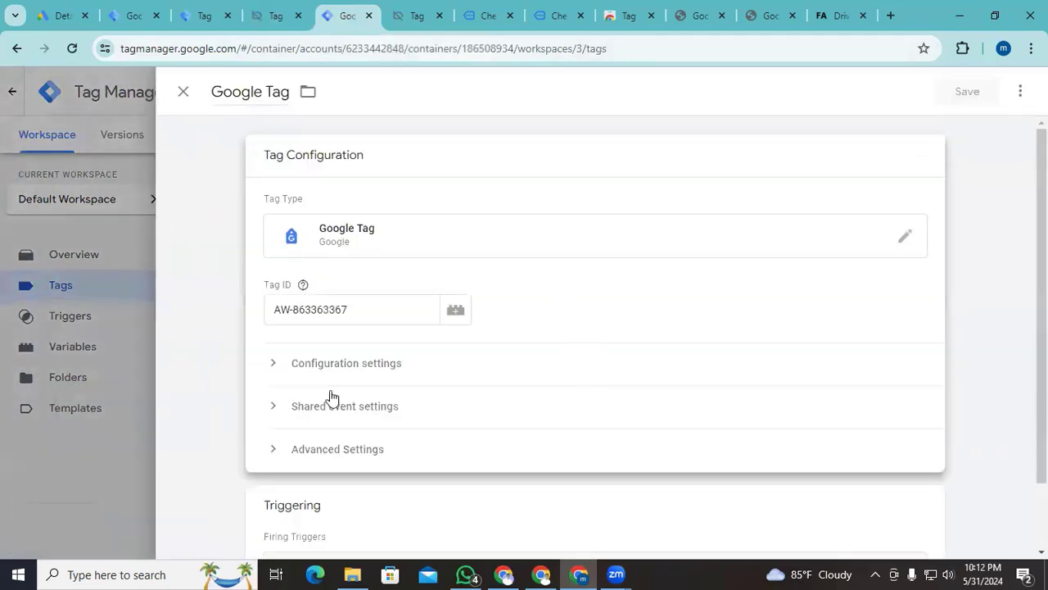
pyautogui.click(271, 368)
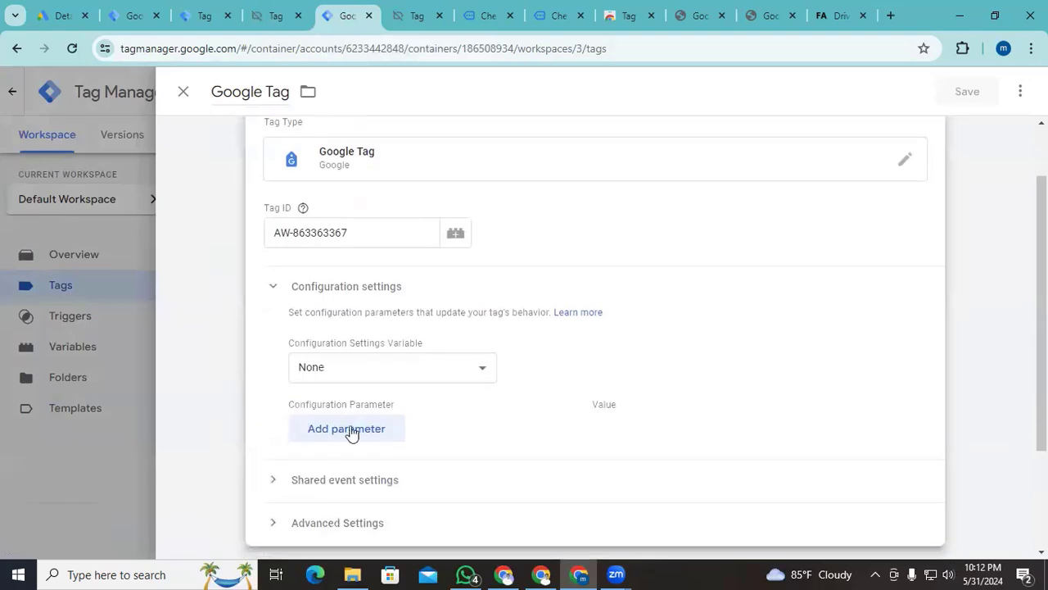
pyautogui.click(351, 429)
pyautogui.click(358, 426)
pyautogui.write('ser')
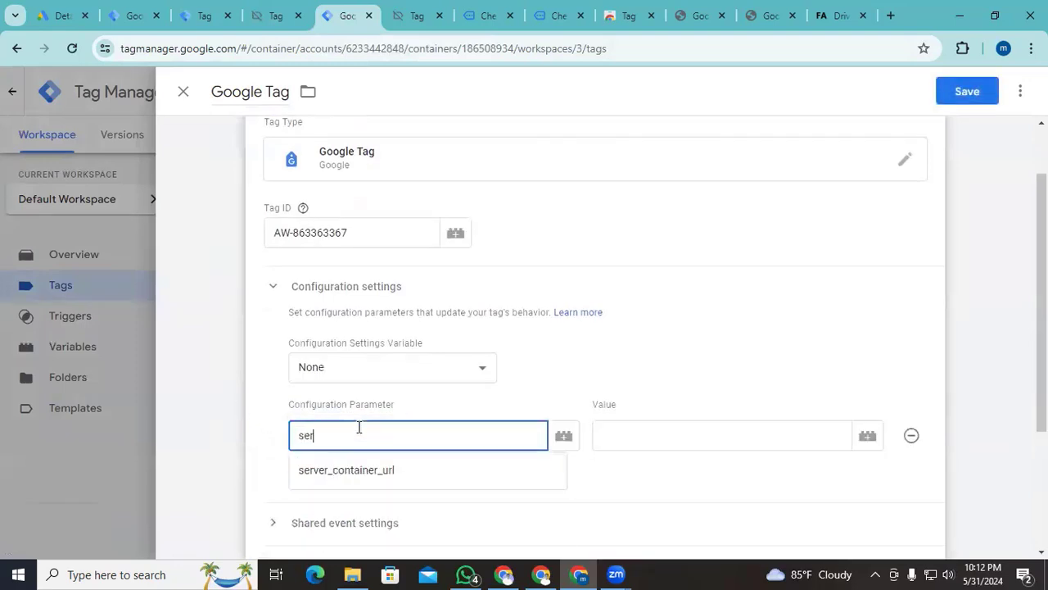
pyautogui.click(376, 471)
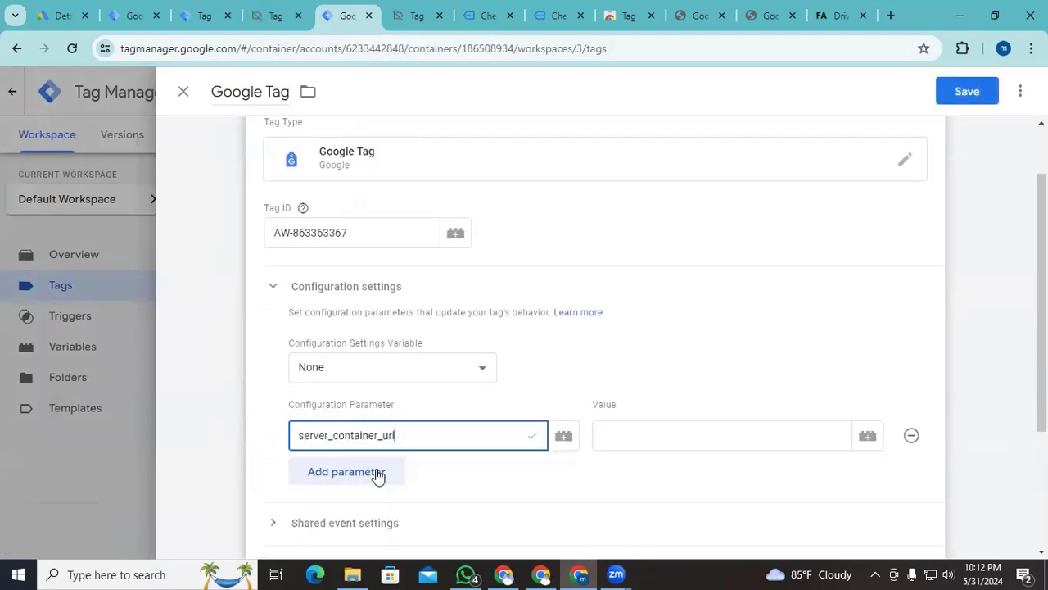
pyautogui.click(648, 436)
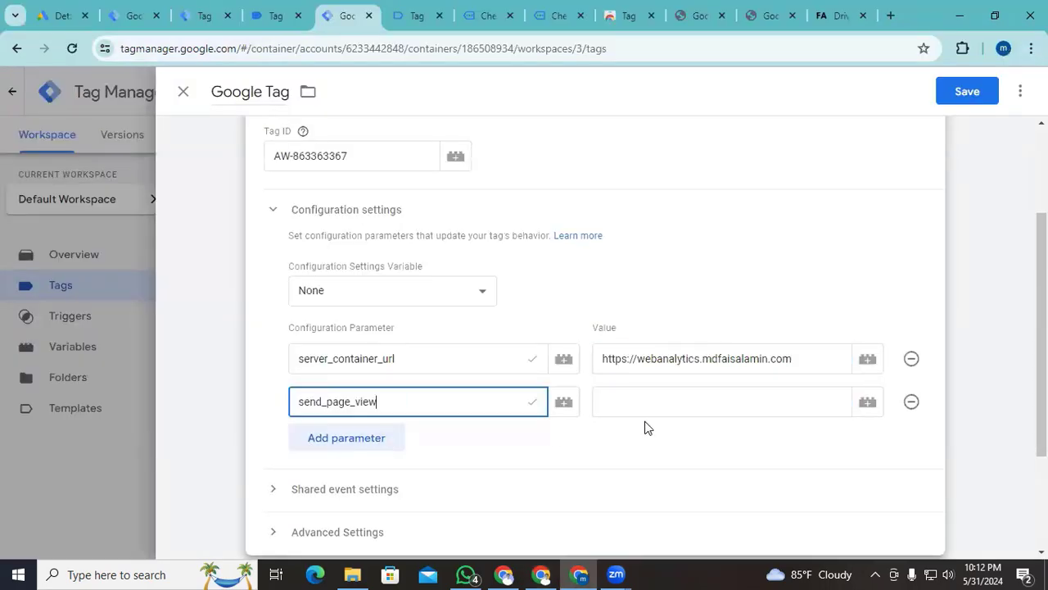
# - Add the send_page_view configuration parameter to the Google Tag with the value true
pyautogui.click(645, 404)
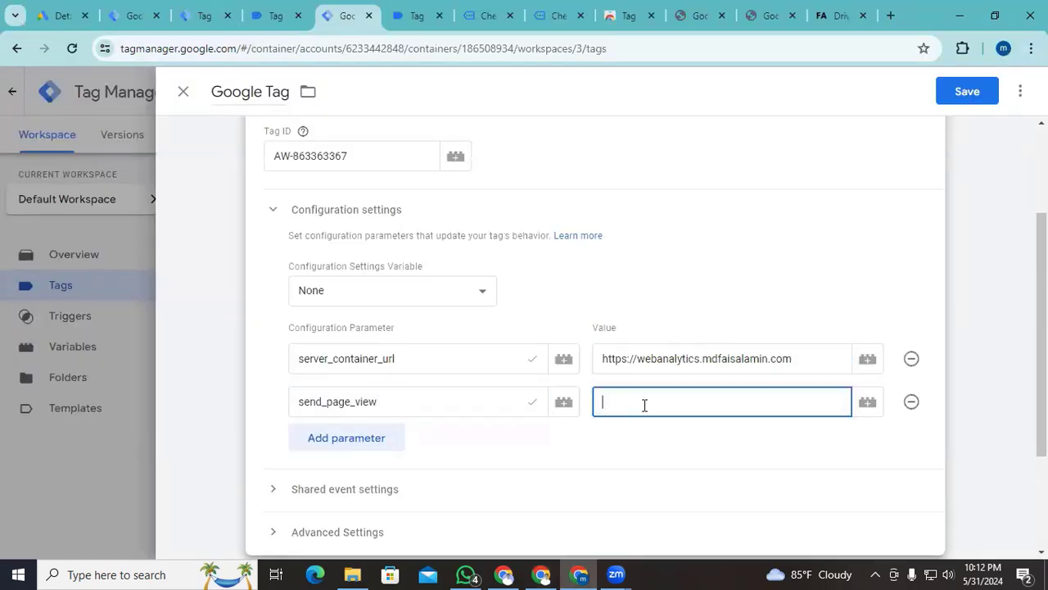
pyautogui.write('true')
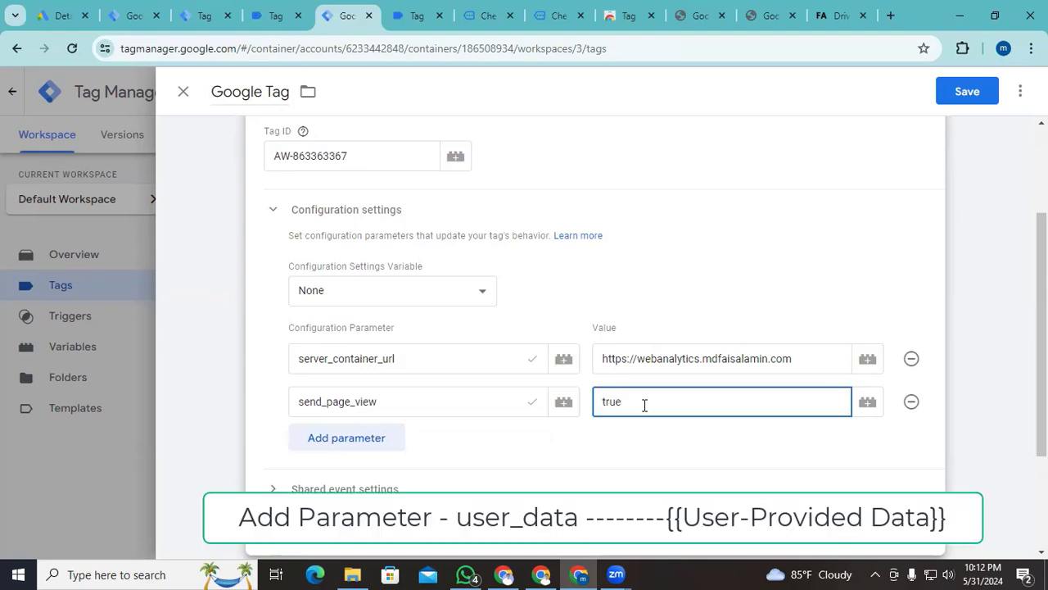
pyautogui.scroll(-1, 645, 404)
pyautogui.scroll(5, 644, 405)
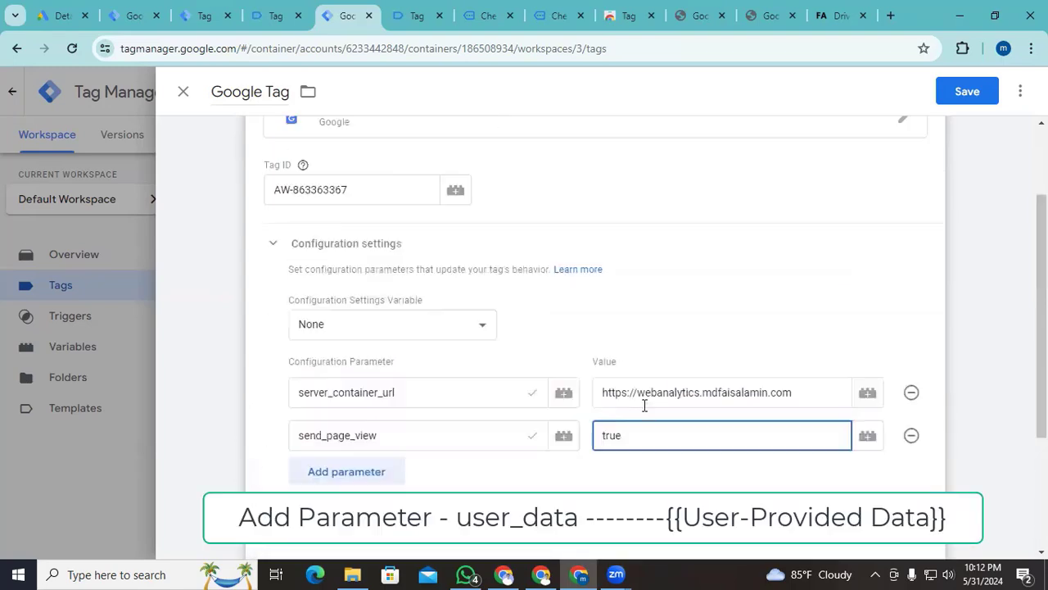
# - Save the Google Tag and publish the browser container's changes to the Live environment
pyautogui.click(973, 93)
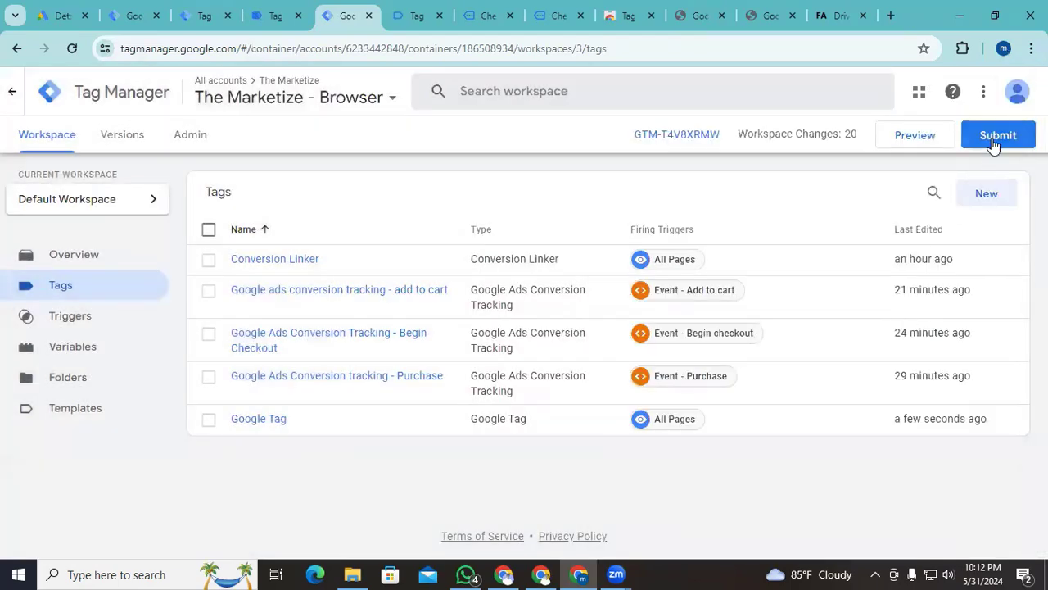
pyautogui.click(995, 136)
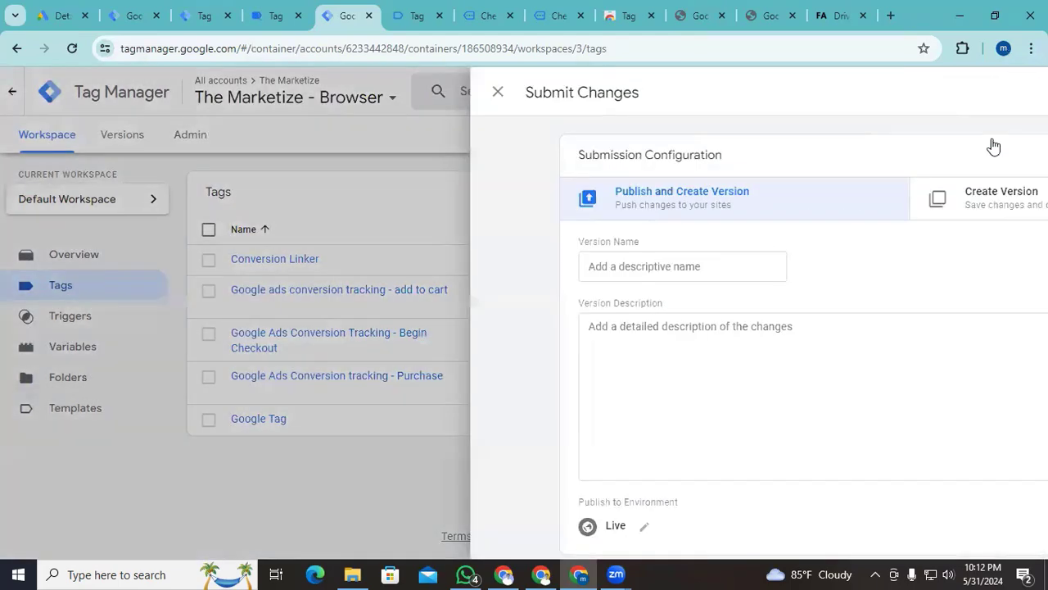
pyautogui.click(1016, 90)
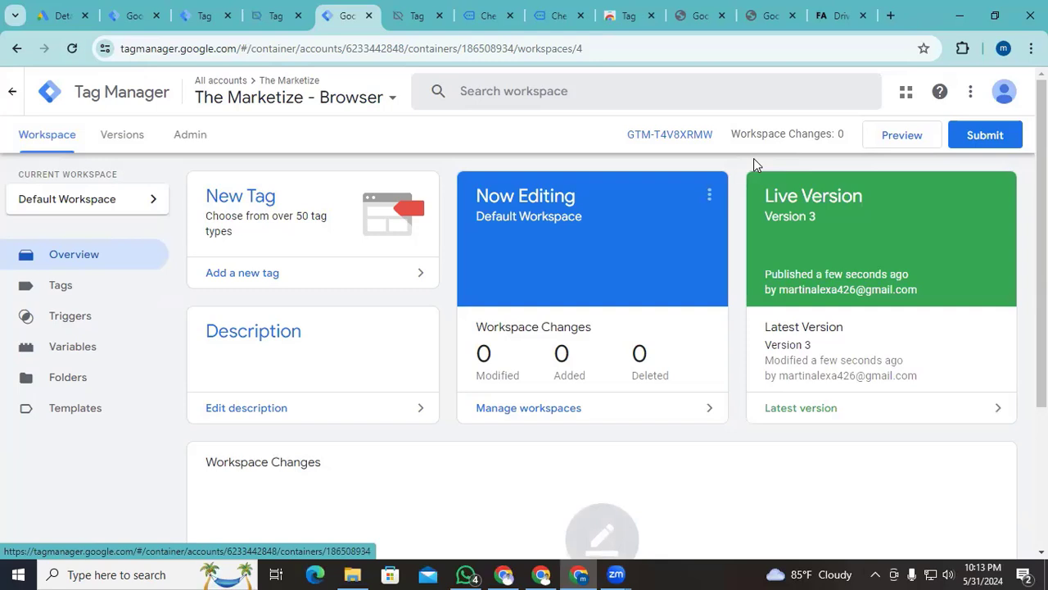
# - Start preview mode for the browser container and for the server container
pyautogui.click(889, 139)
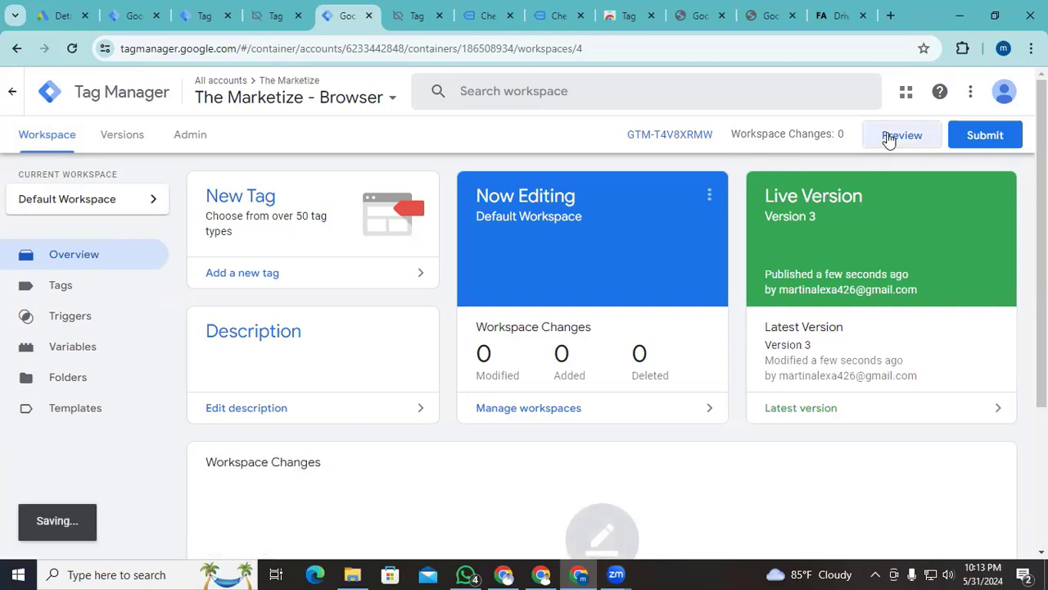
pyautogui.click(147, 19)
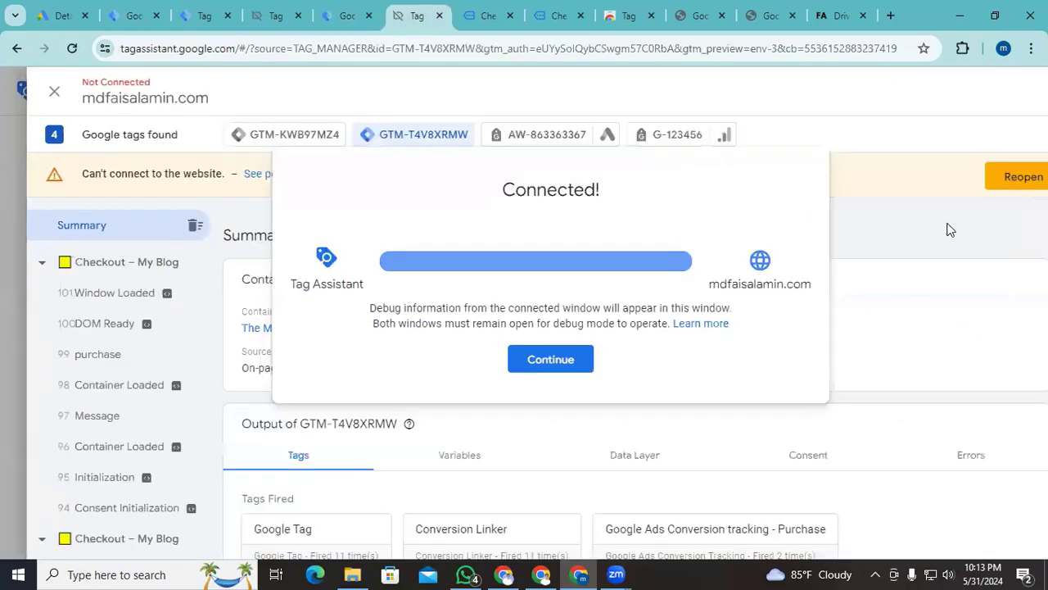
pyautogui.click(149, 19)
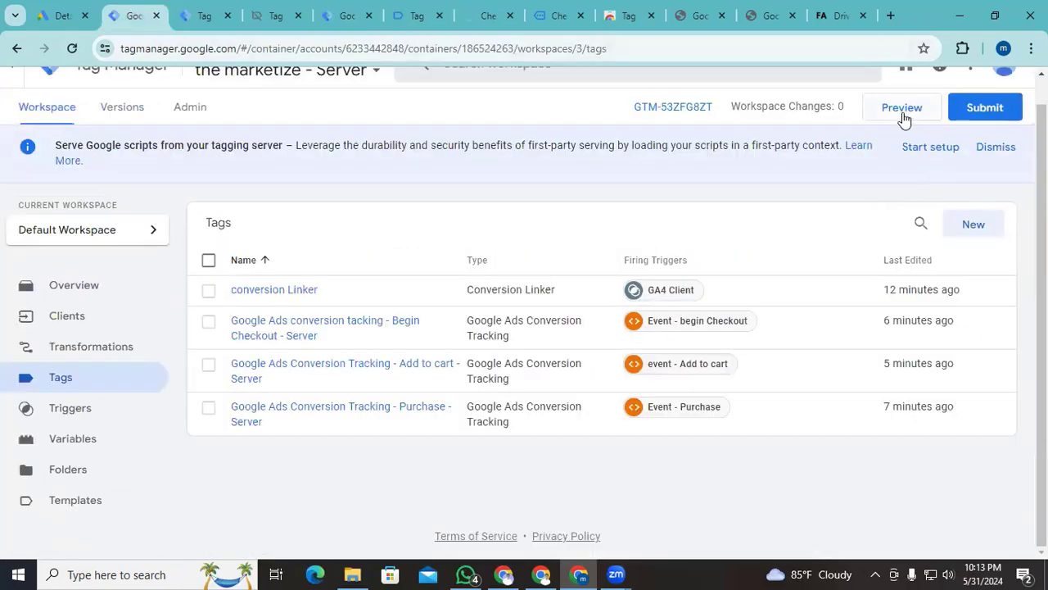
pyautogui.click(902, 115)
# - On the previewed store, add the Kryo X26 MTB – Model Y to the cart, proceed to checkout and place the order
pyautogui.scroll(-4, 489, 299)
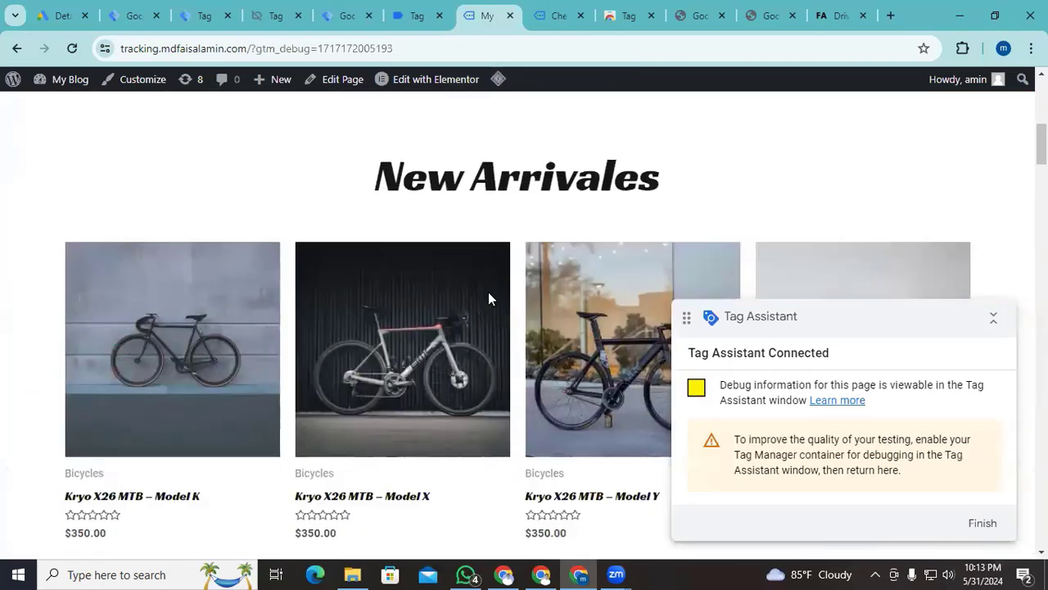
pyautogui.scroll(-3, 194, 218)
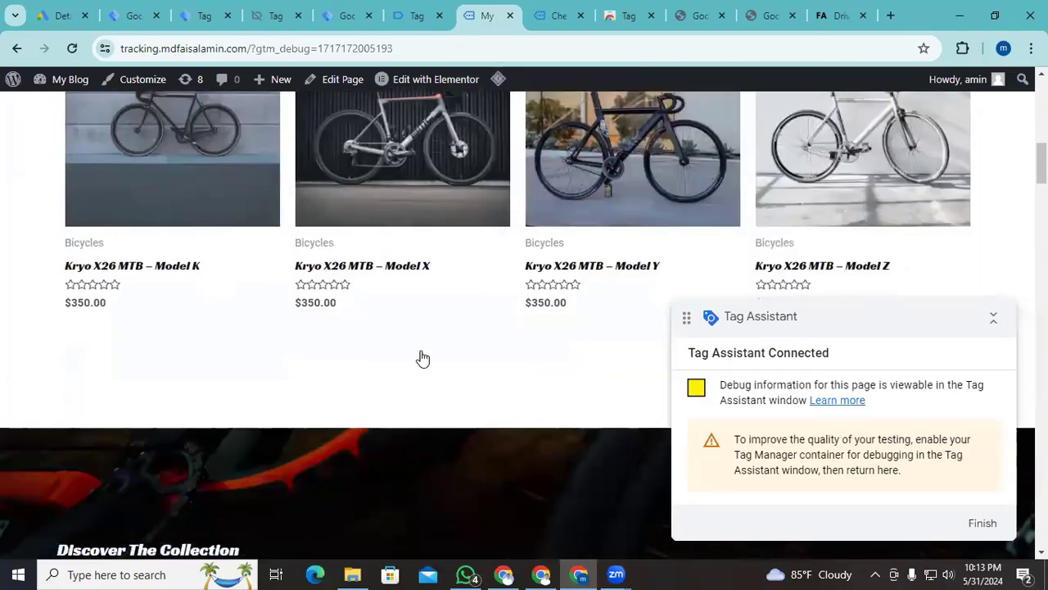
pyautogui.click(564, 267)
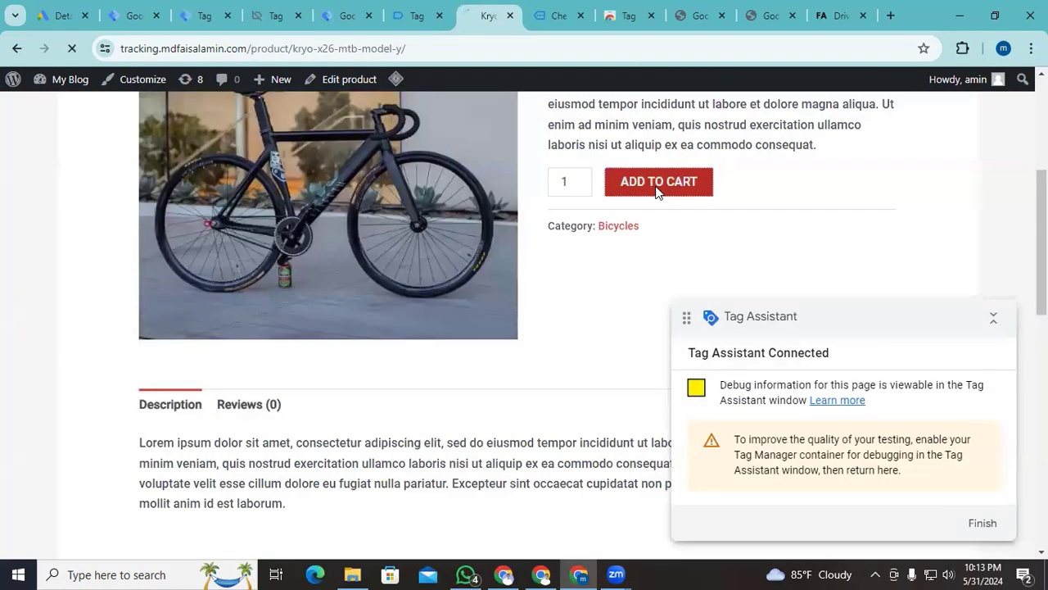
pyautogui.click(658, 183)
pyautogui.click(854, 524)
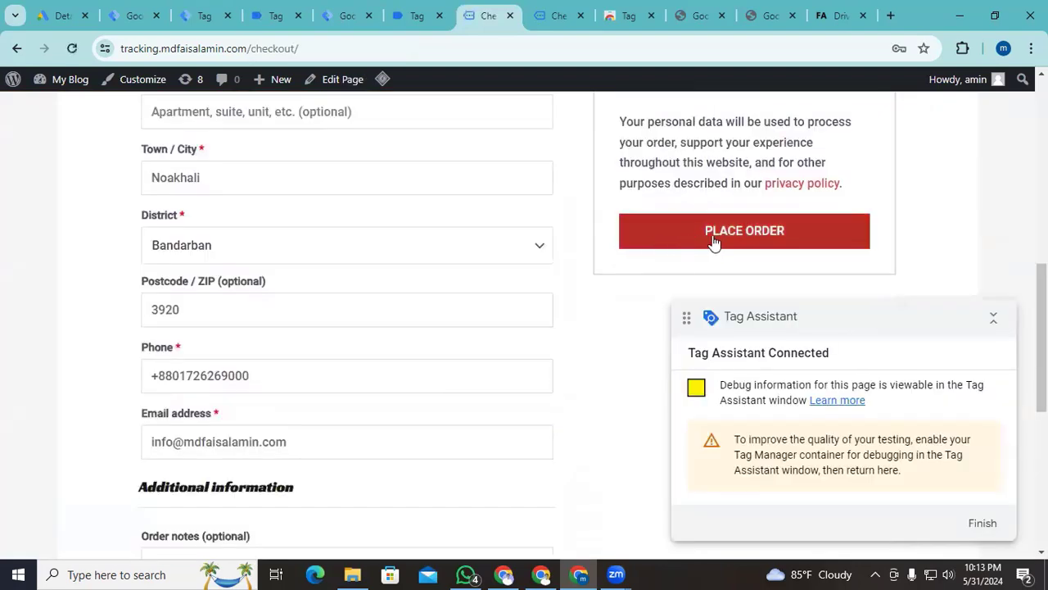
pyautogui.click(718, 237)
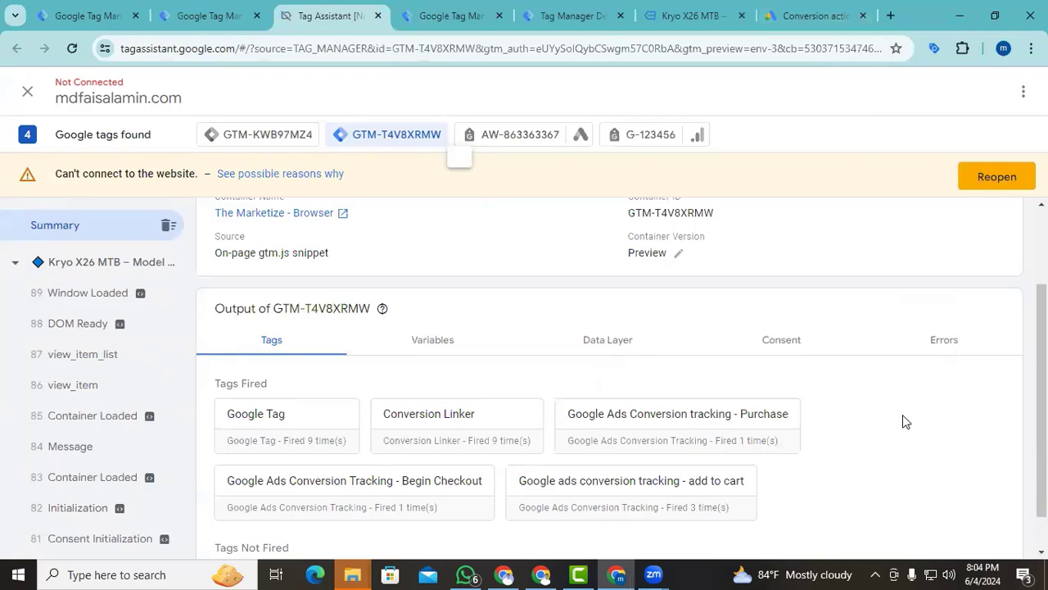
# - Check the fired tags in Tag Assistant for the browser container and in the server container's debug view
pyautogui.scroll(-1, 905, 421)
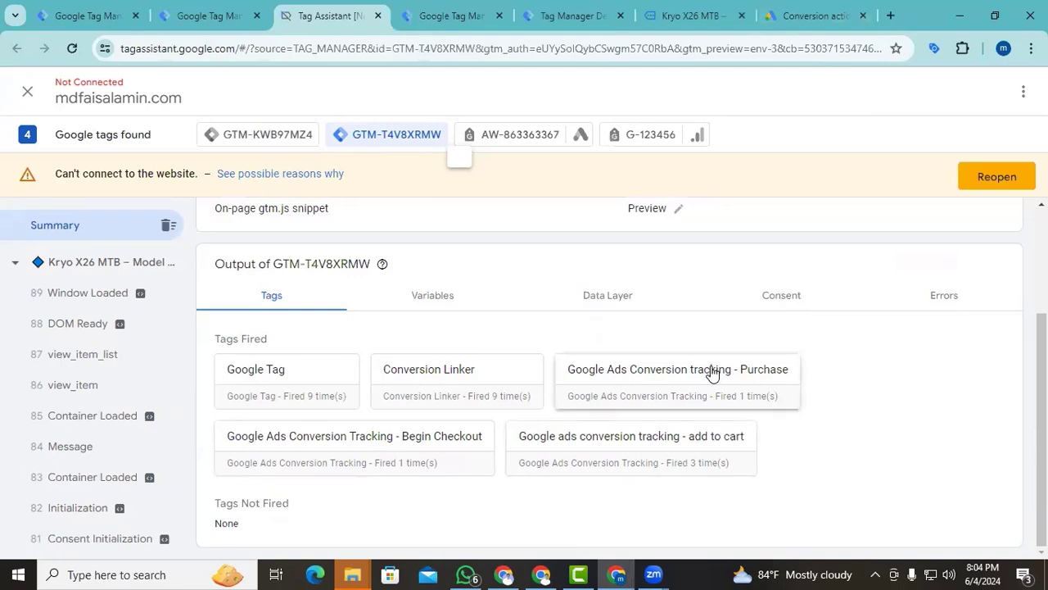
pyautogui.click(573, 15)
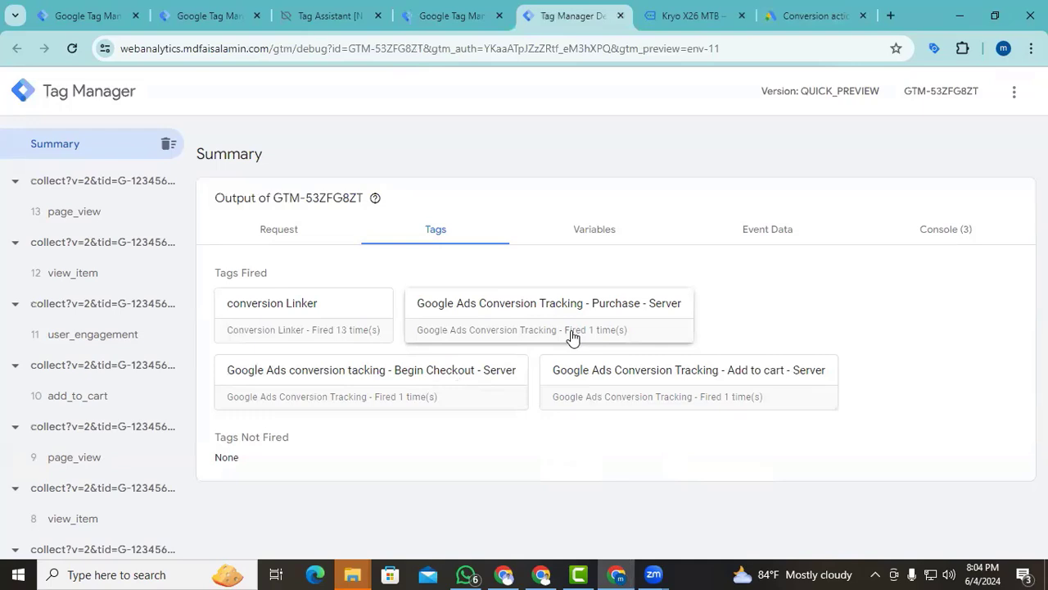
# - Switch to Google Ads and check the status of the Purchase, Add to cart and Begin checkout conversion actions
pyautogui.click(811, 16)
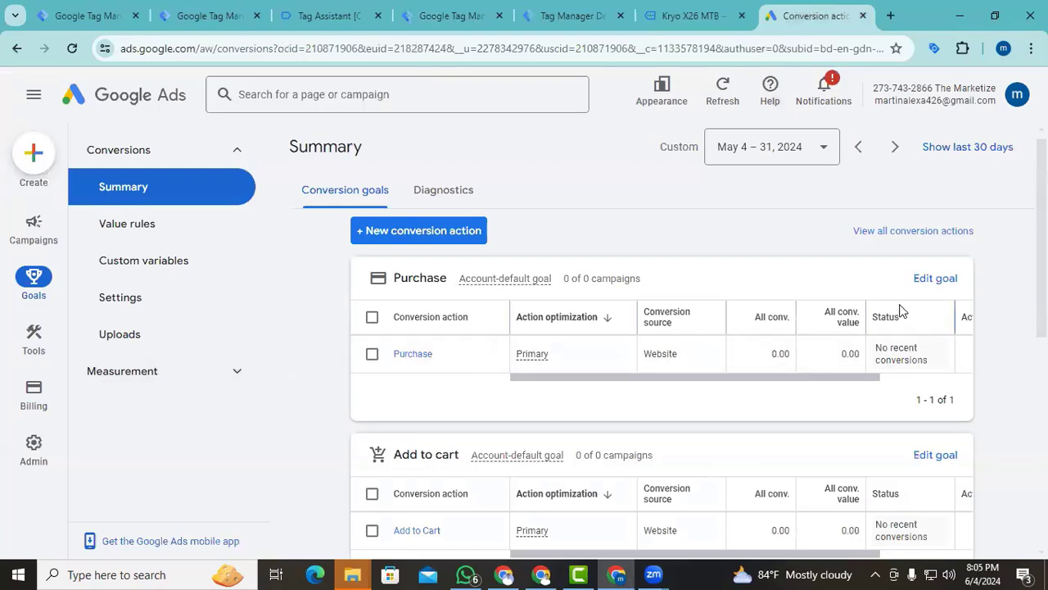
pyautogui.moveTo(906, 375)
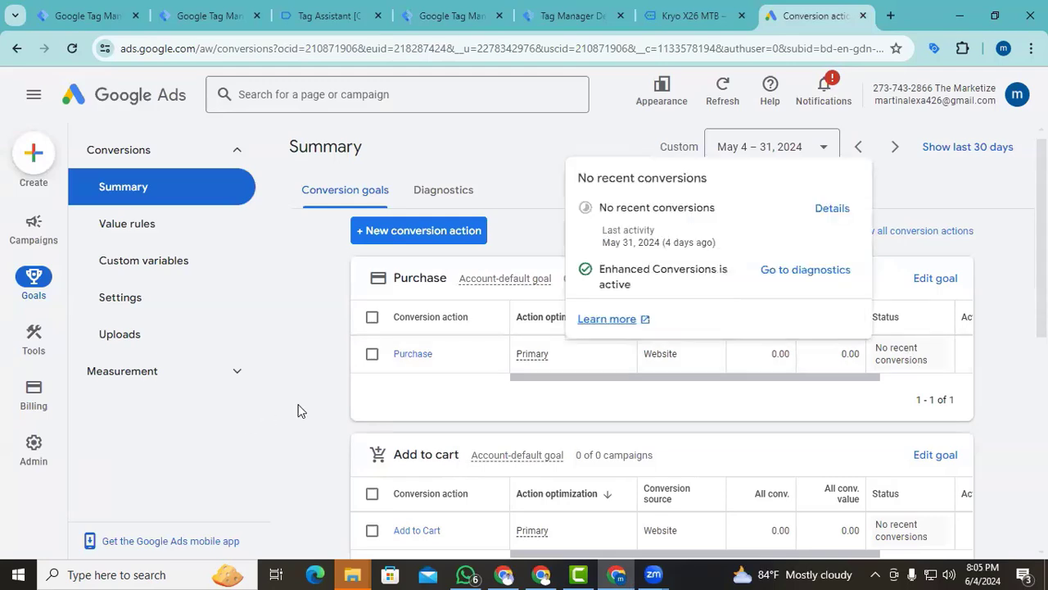
pyautogui.scroll(-3, 297, 410)
pyautogui.scroll(1, 297, 410)
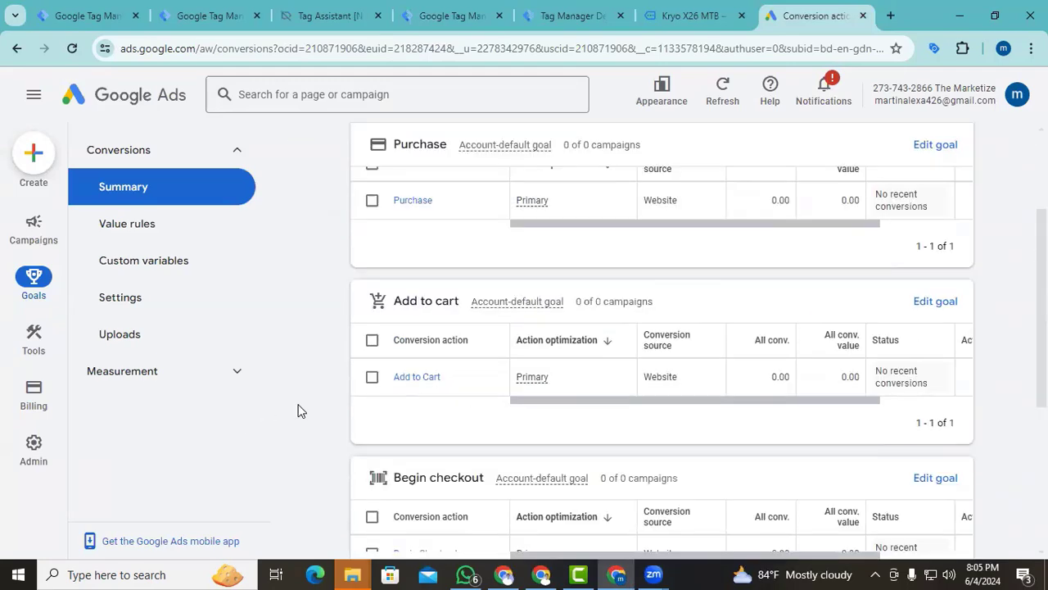